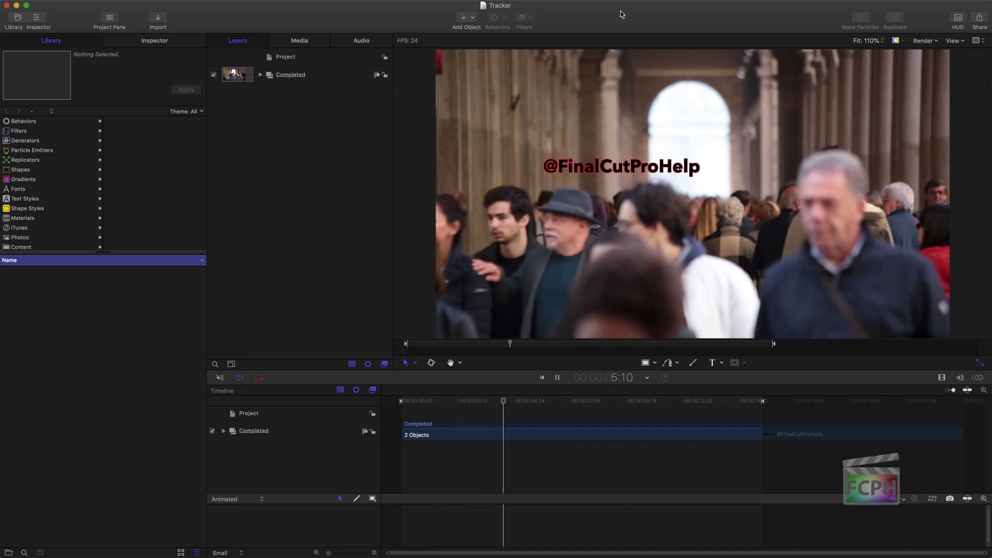
{"action": "left_click", "coordinate": [558, 380]}
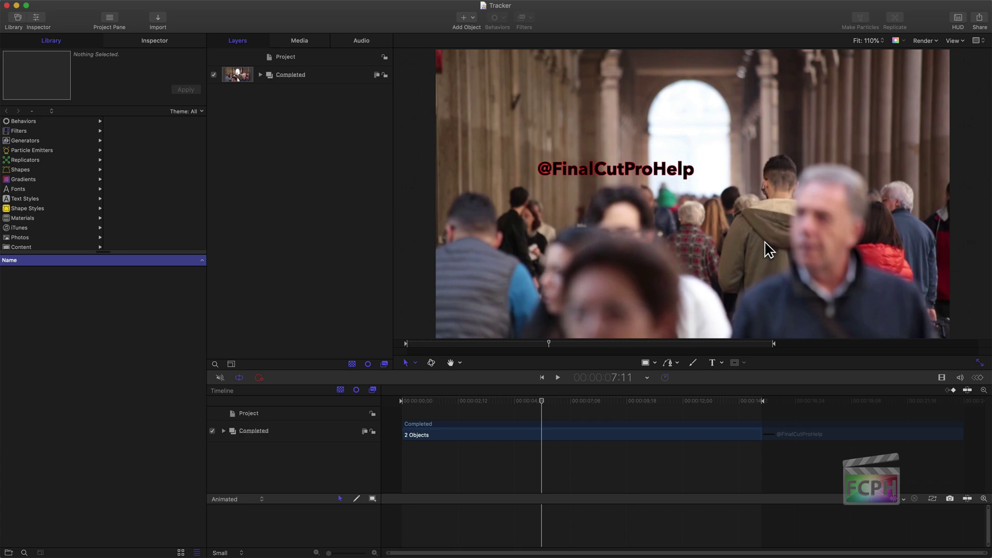
{"action": "key", "text": "space"}
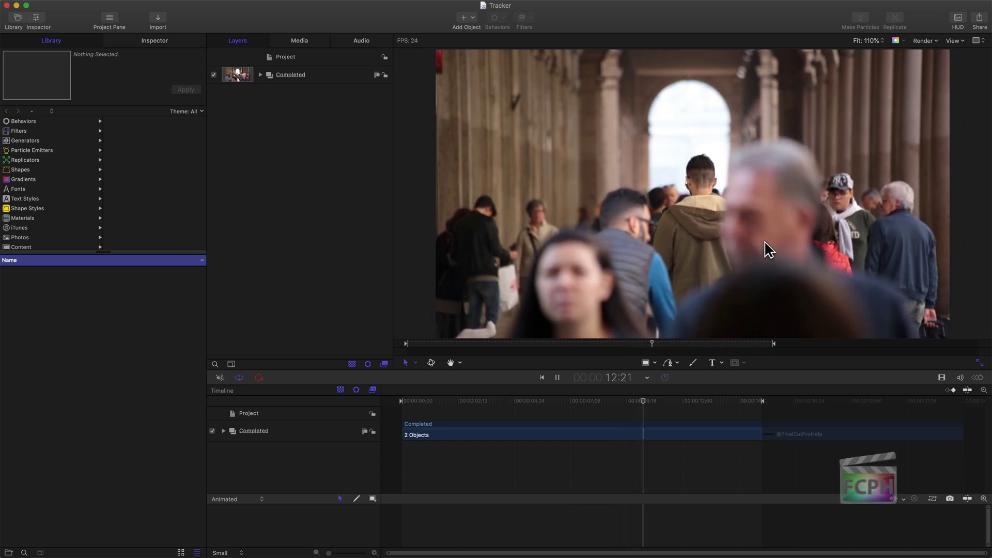
{"action": "key", "text": "space"}
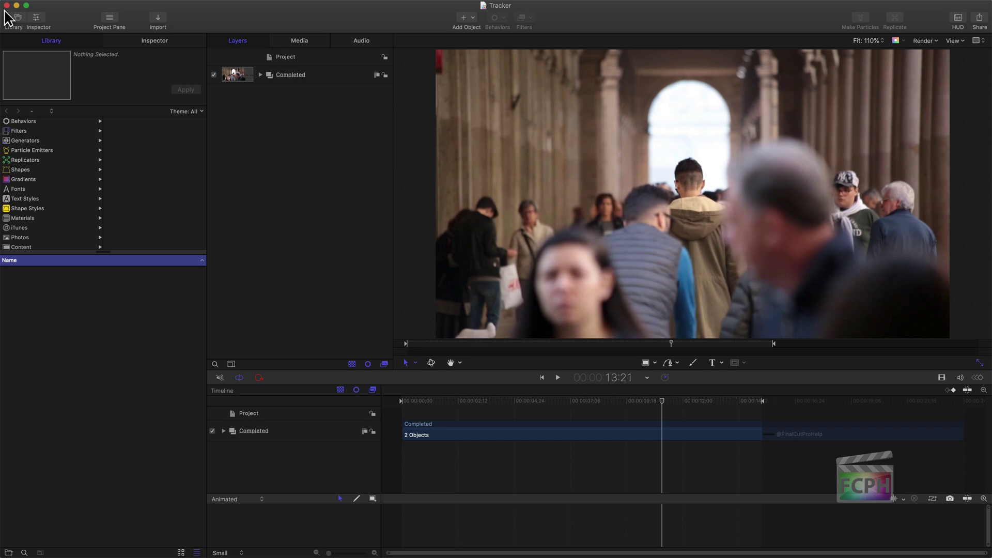
{"action": "left_click", "coordinate": [64, 6]}
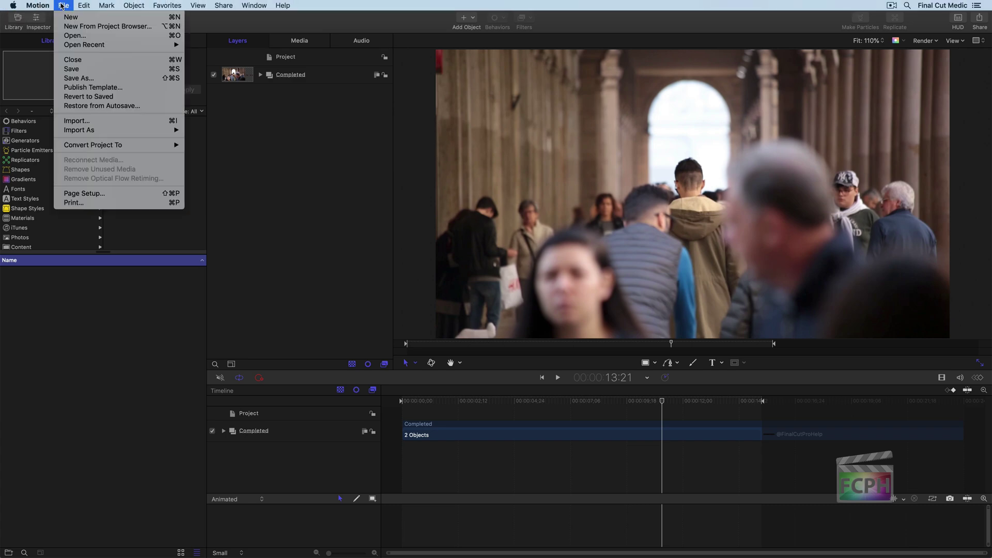
{"action": "left_click", "coordinate": [73, 16]}
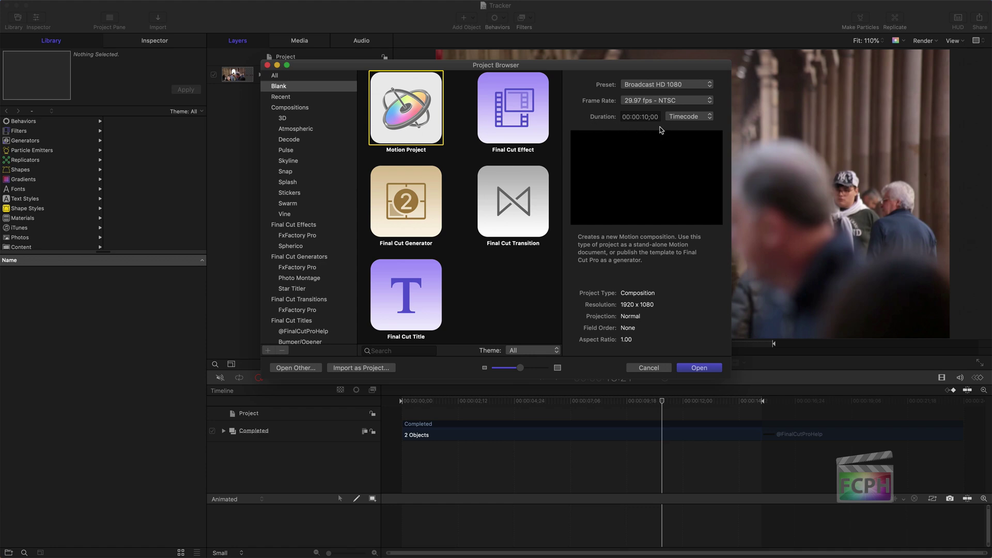
{"action": "left_click", "coordinate": [699, 371]}
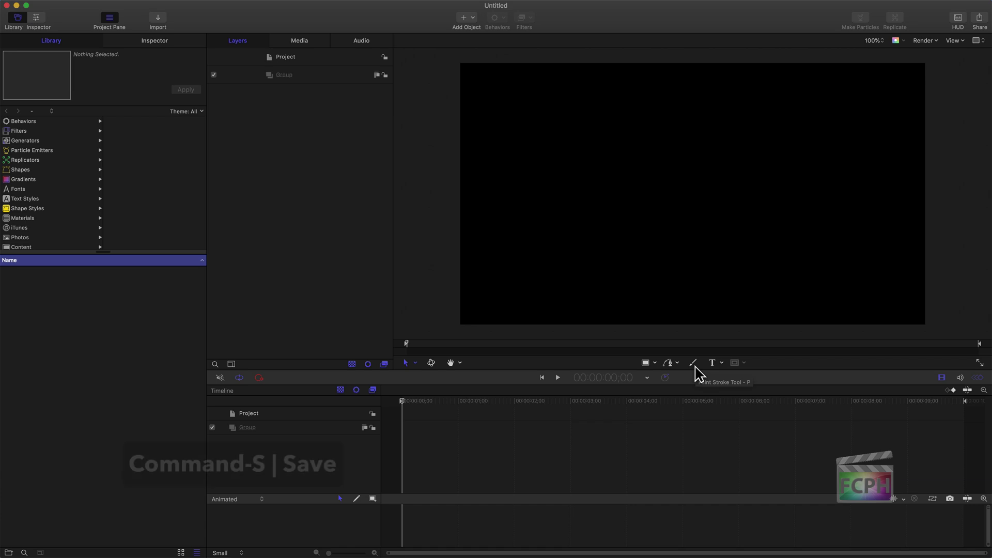
{"action": "key", "text": "super+s"}
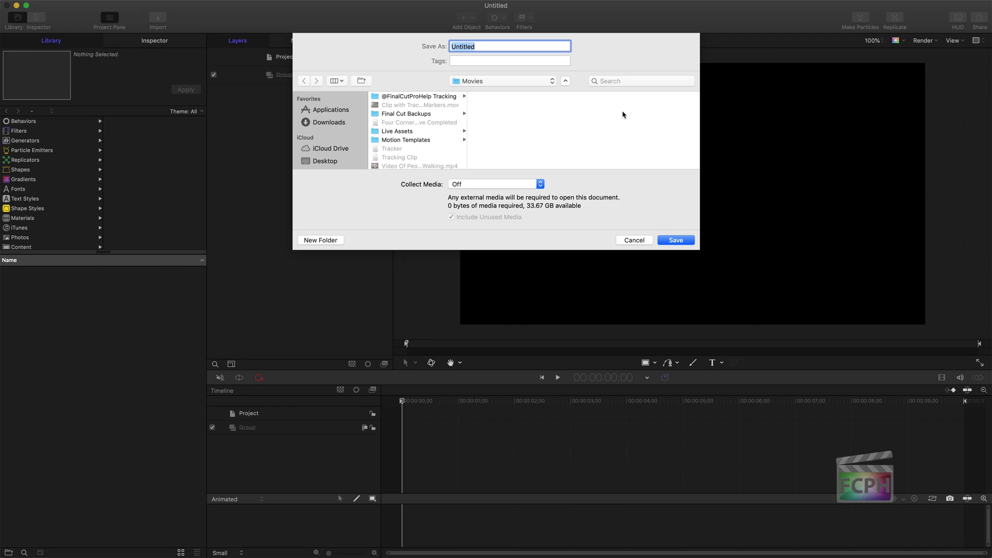
{"action": "type", "text": "@FinalCutProHelp"}
{"action": "key", "text": "Return"}
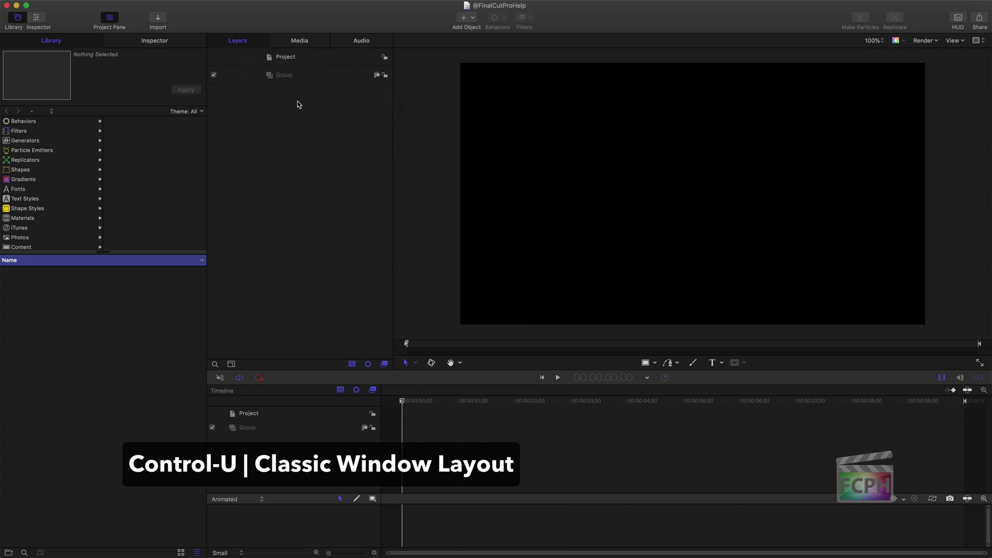
Step: Import Video Of People Walking.mp4 from the Movies folder in Finder into the project's empty Group
{"action": "left_click", "coordinate": [302, 77]}
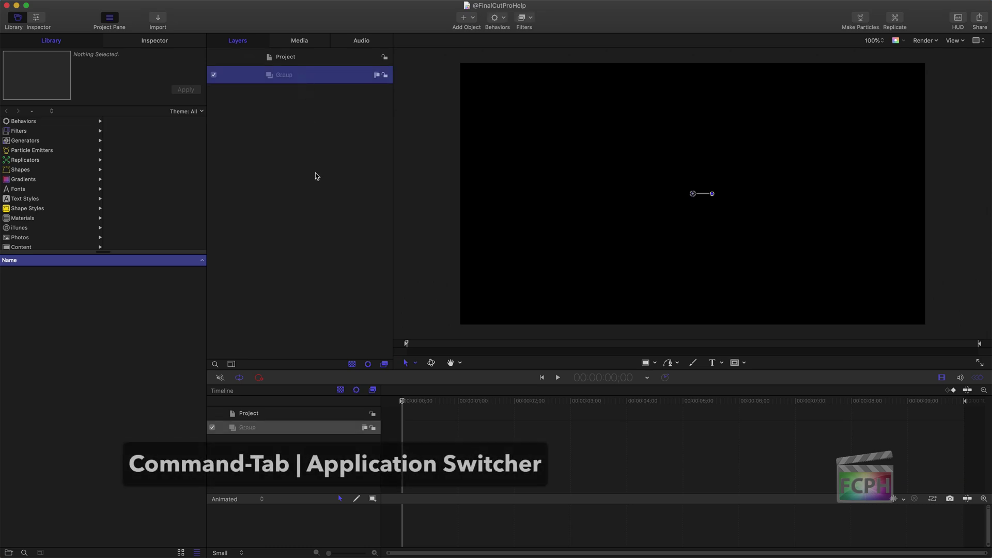
{"action": "key", "text": "super+Tab"}
{"action": "key", "text": "super+Tab"}
{"action": "key", "text": "super+Tab"}
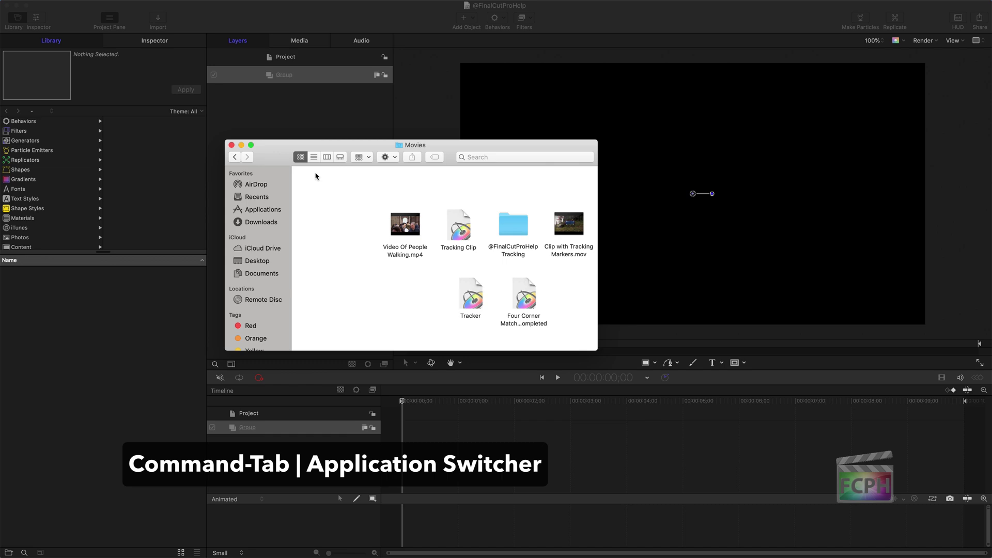
{"action": "left_click_drag", "start_coordinate": [412, 250], "coordinate": [292, 79]}
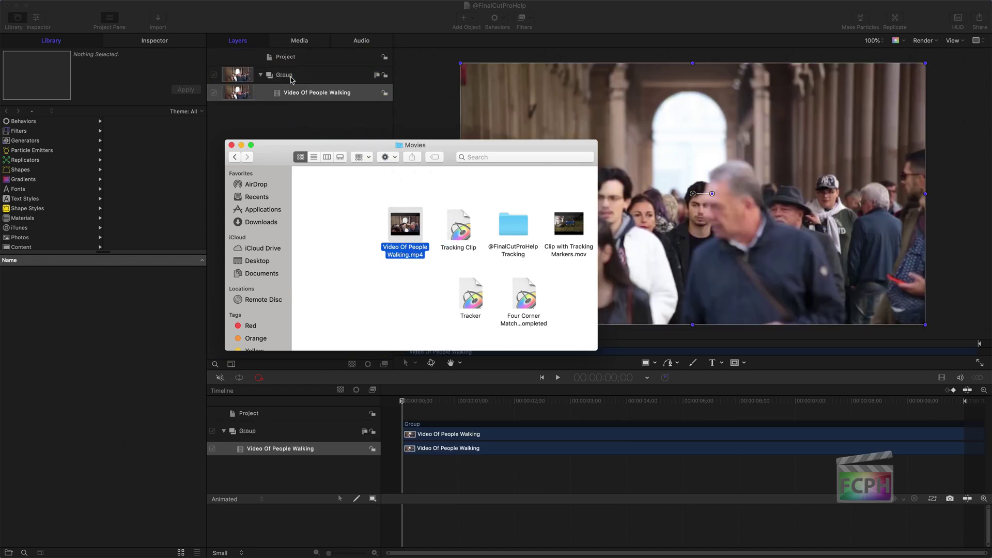
{"action": "left_click", "coordinate": [298, 121]}
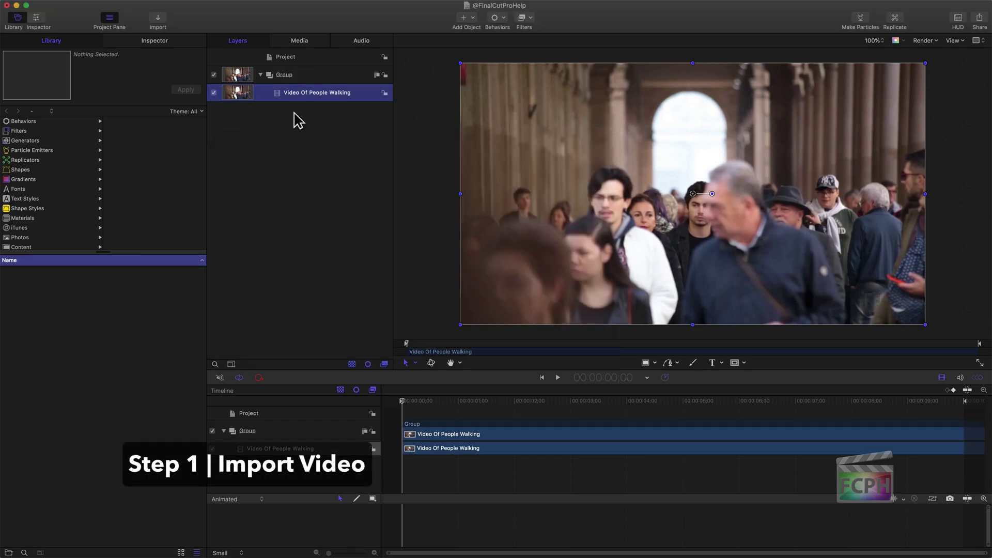
Step: Set the project duration to 20 seconds
{"action": "left_click_drag", "start_coordinate": [404, 400], "coordinate": [430, 421]}
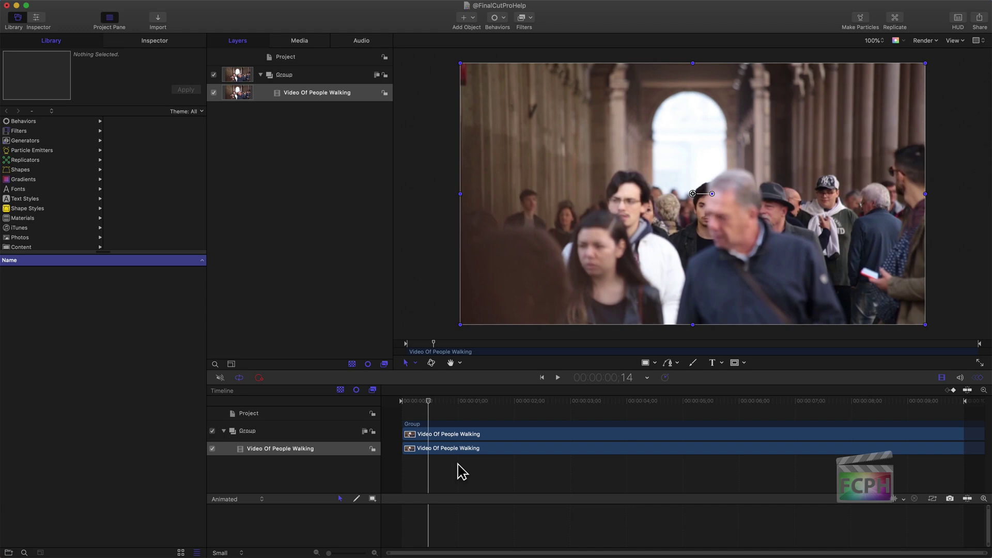
{"action": "left_click", "coordinate": [665, 379]}
{"action": "left_click", "coordinate": [611, 379]}
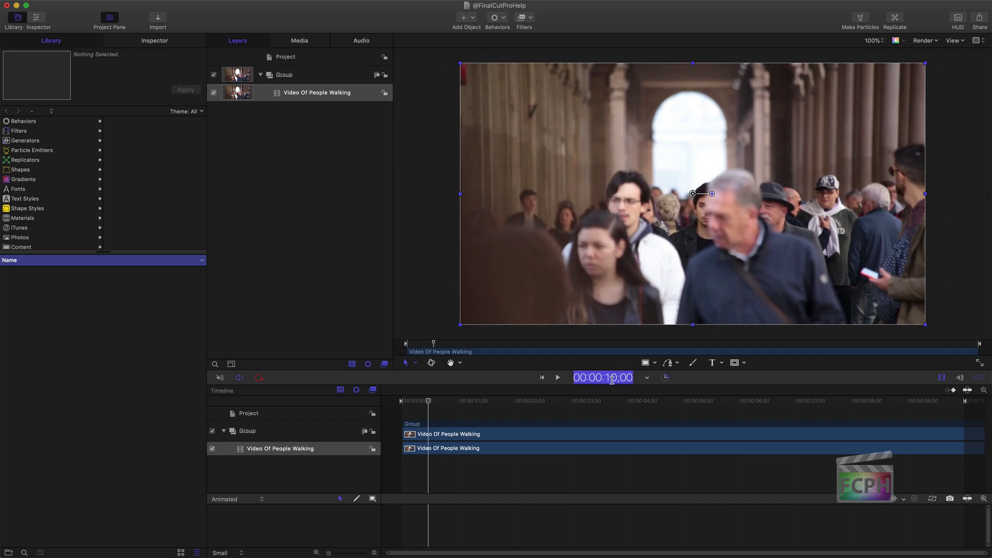
{"action": "type", "text": "20."}
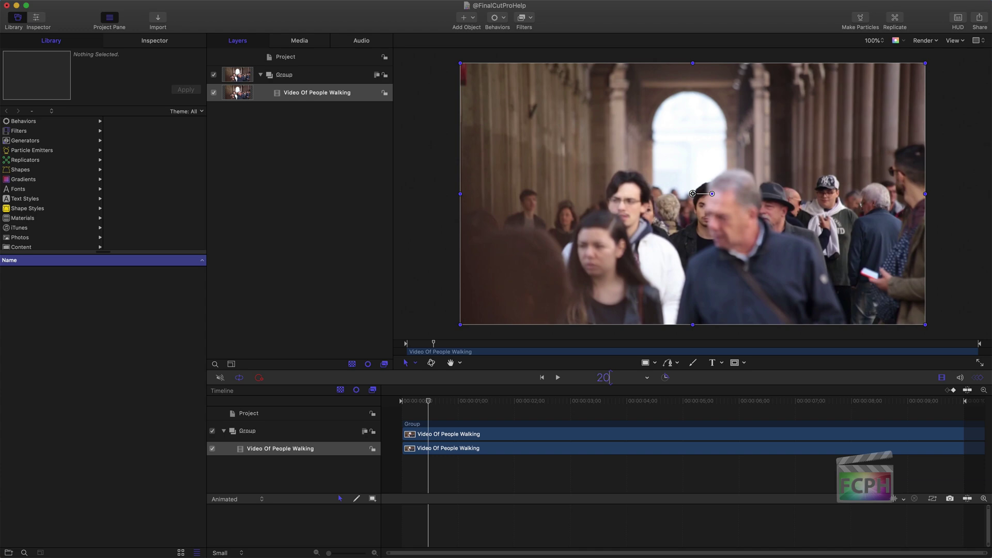
{"action": "key", "text": "Return"}
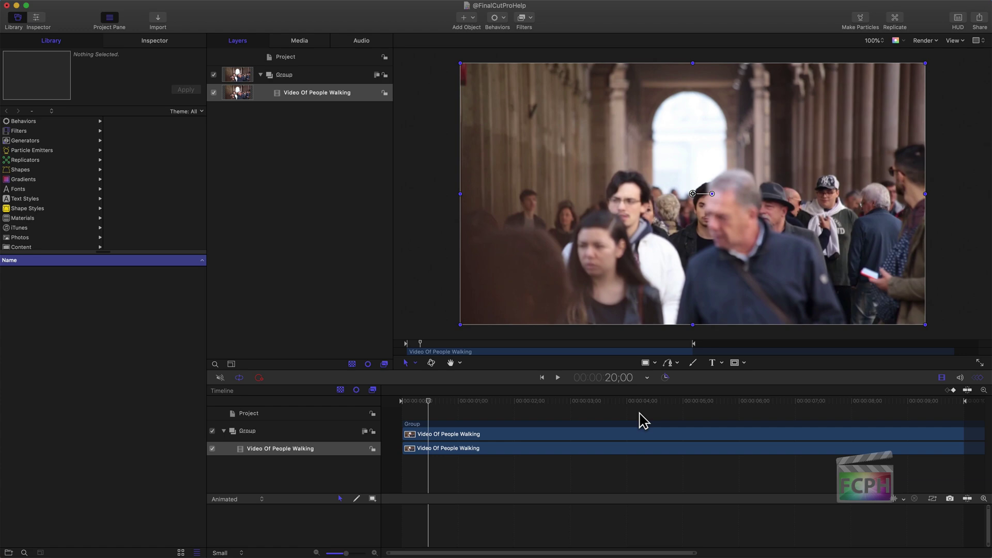
Step: Mark the play range out point at the project's last frame and fit the whole project in the timeline
{"action": "key", "text": "End"}
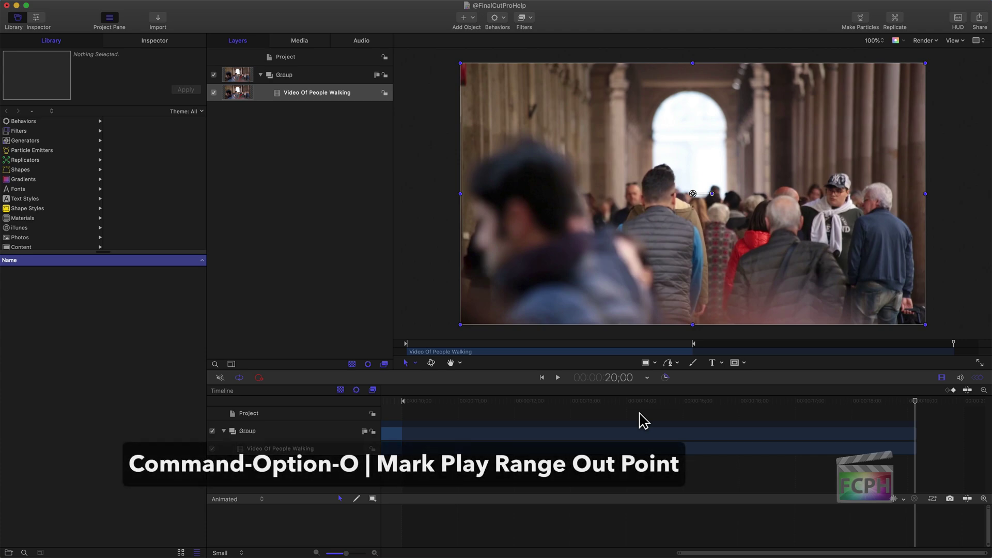
{"action": "key", "text": "super+alt+o"}
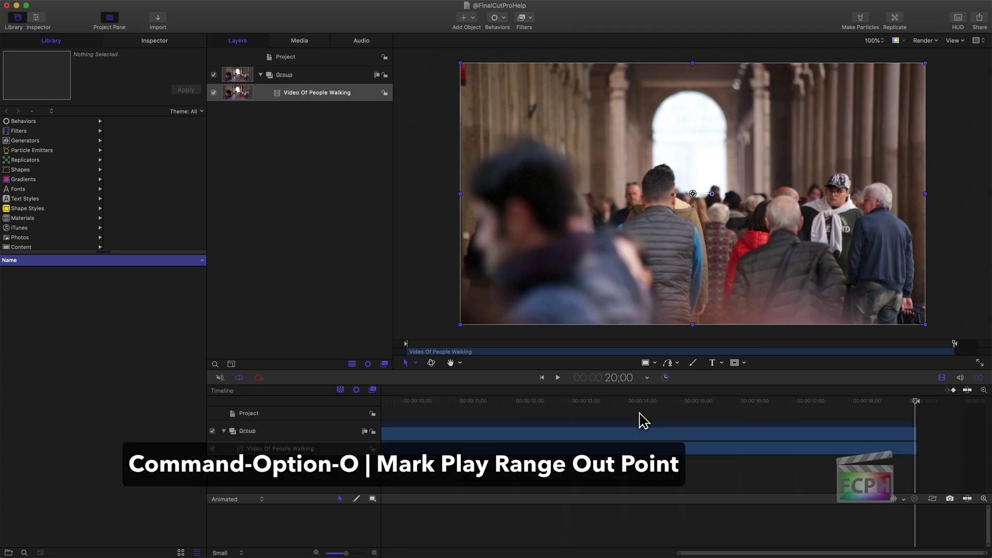
{"action": "left_click", "coordinate": [666, 472]}
{"action": "key", "text": "shift+z"}
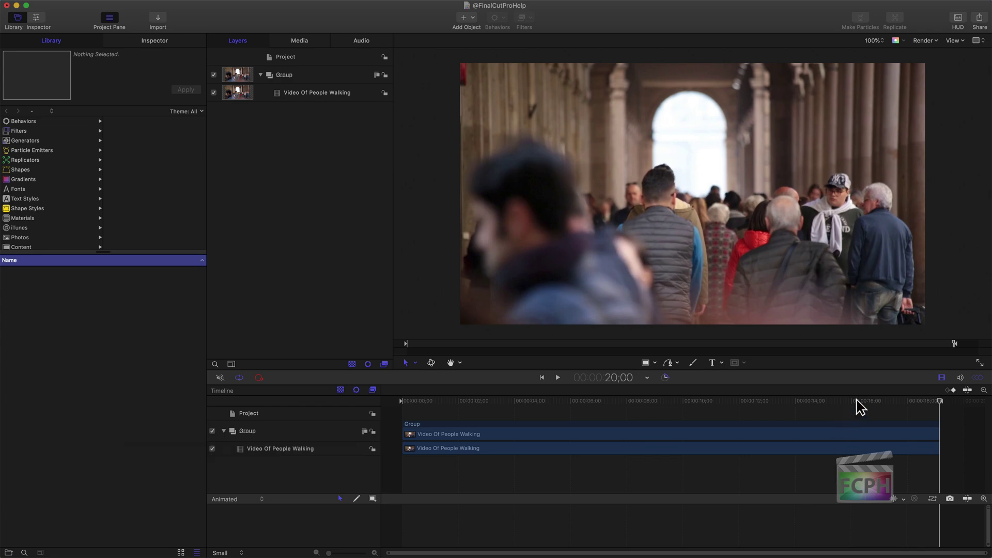
Step: Return the playhead to the first frame and apply the Analyze Motion behavior to the Video Of People Walking clip
{"action": "left_click_drag", "start_coordinate": [874, 400], "coordinate": [393, 437]}
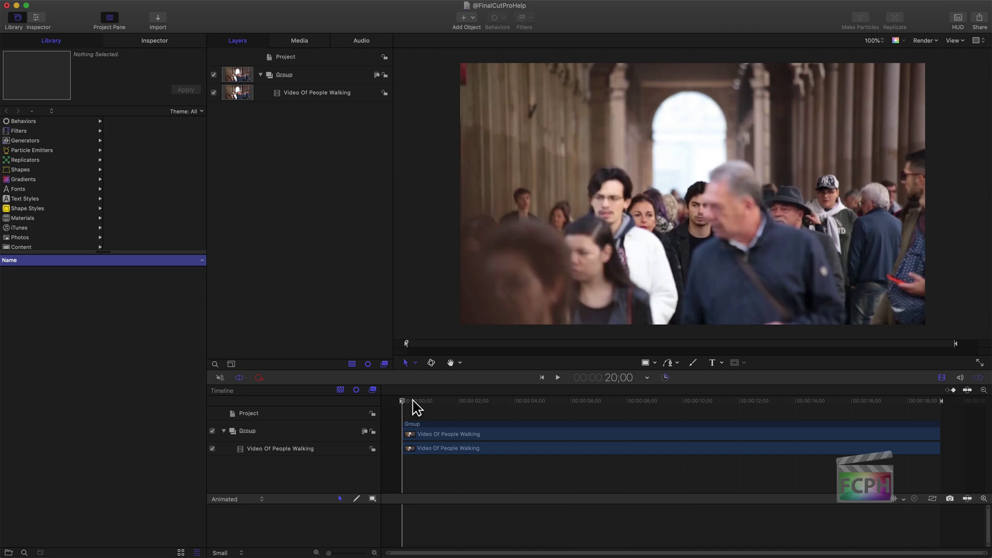
{"action": "left_click_drag", "start_coordinate": [412, 400], "coordinate": [332, 406]}
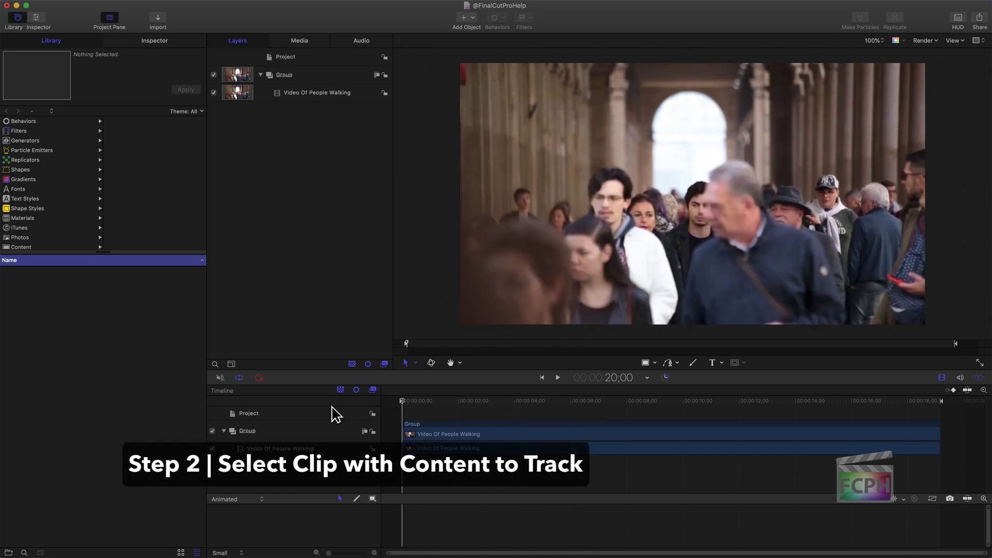
{"action": "left_click", "coordinate": [301, 96]}
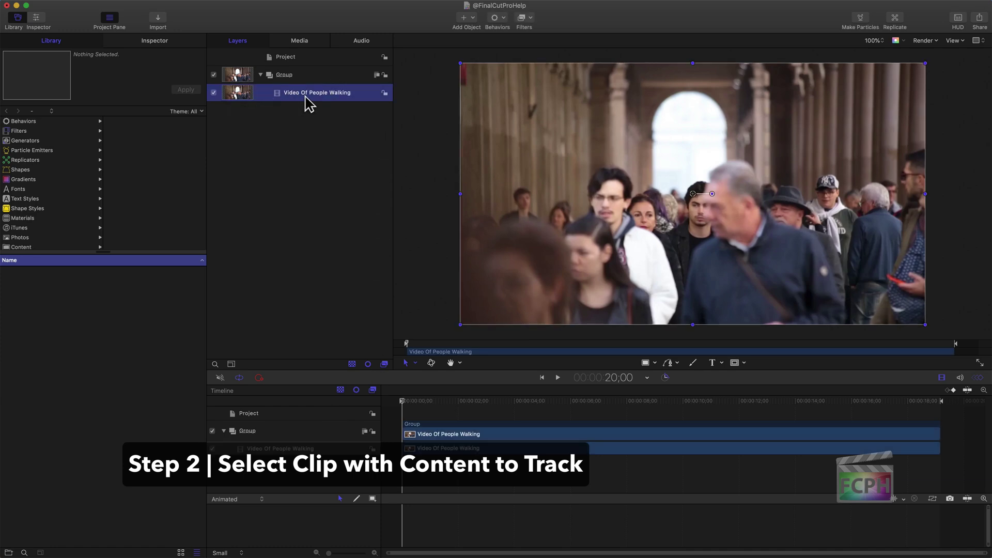
{"action": "left_click", "coordinate": [500, 20]}
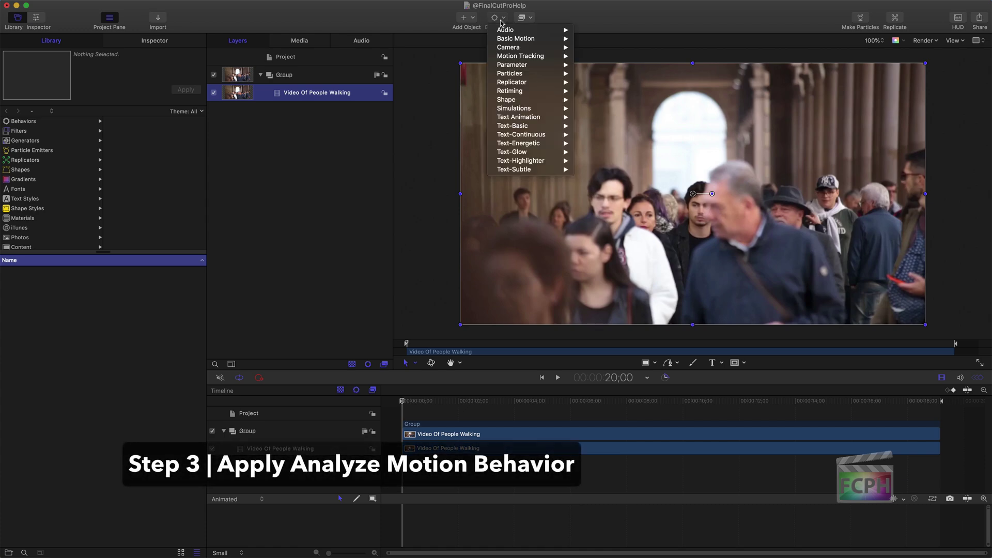
{"action": "mouse_move", "coordinate": [500, 57]}
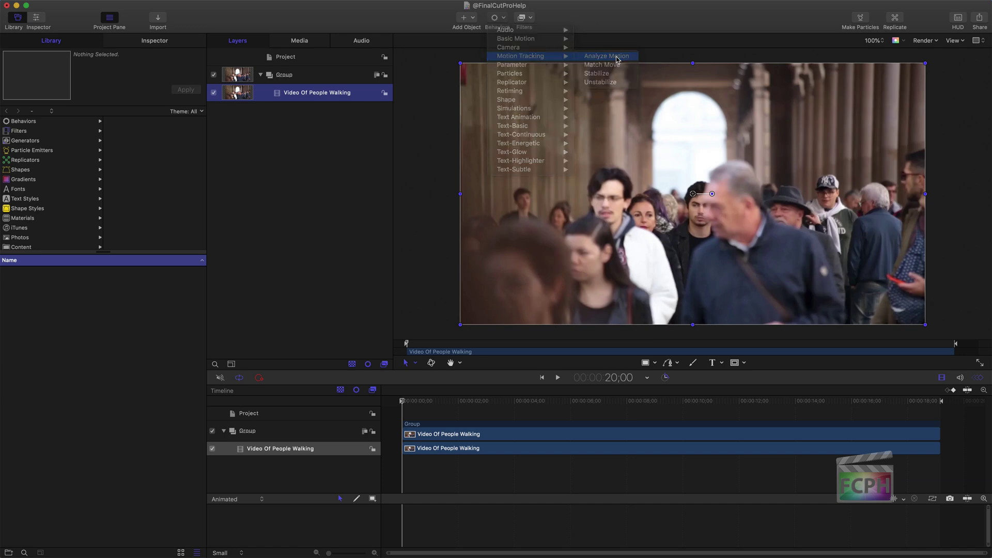
{"action": "left_click", "coordinate": [606, 56]}
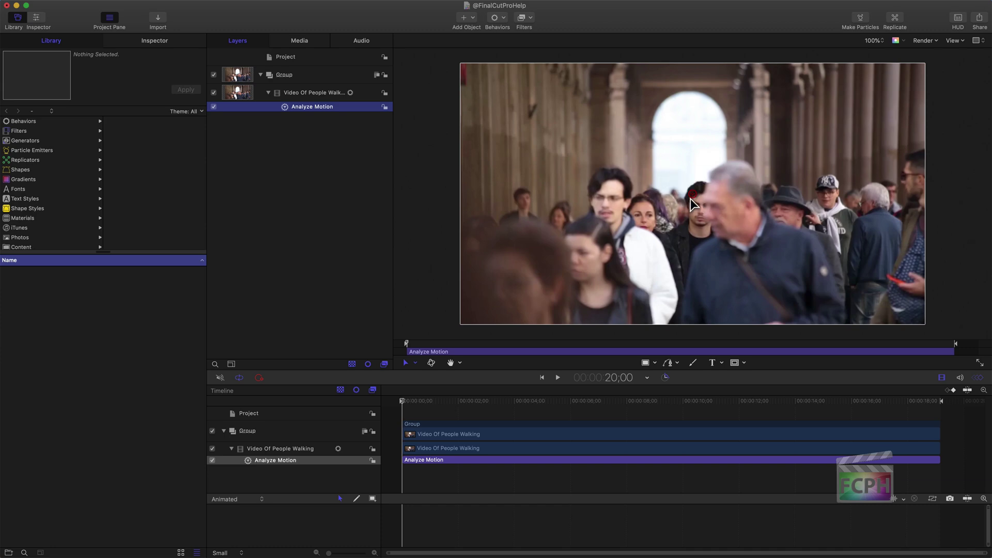
Step: Place the Analyze Motion tracker on the hairline of the dark-haired man wearing glasses and a white jacket
{"action": "left_click_drag", "start_coordinate": [693, 197], "coordinate": [617, 183]}
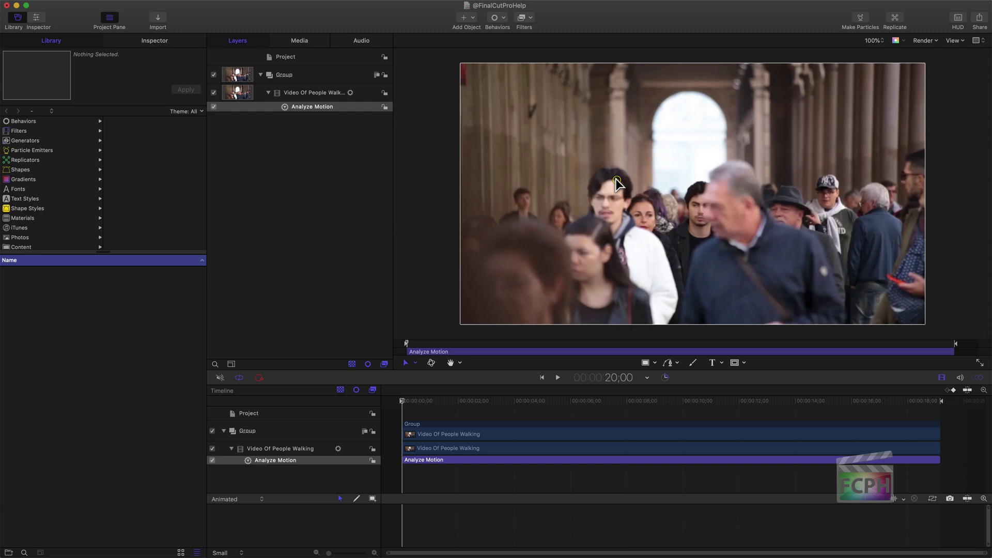
{"action": "mouse_move", "coordinate": [617, 184]}
{"action": "left_mouse_down"}
{"action": "mouse_move", "coordinate": [677, 271]}
{"action": "mouse_move", "coordinate": [719, 284]}
{"action": "left_mouse_up"}
{"action": "mouse_move", "coordinate": [722, 289]}
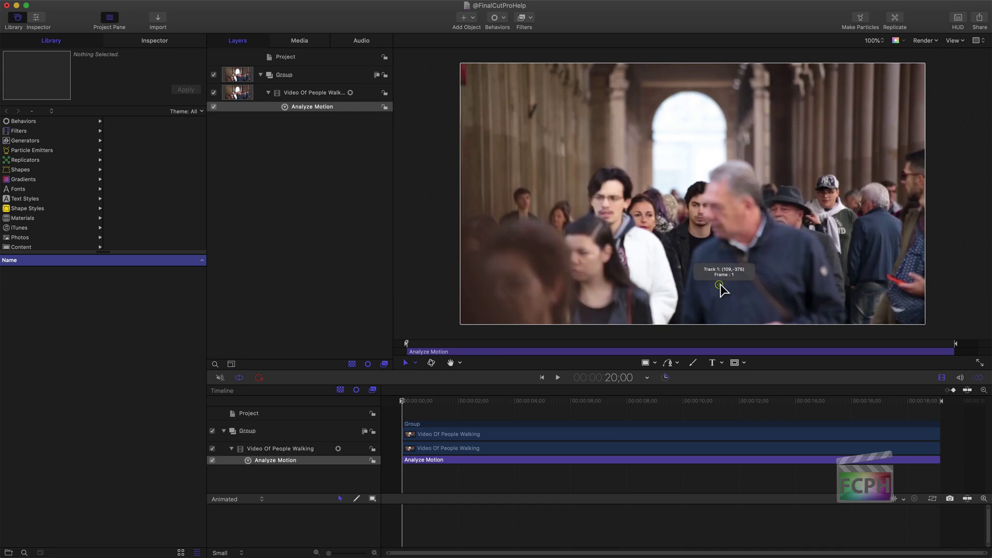
{"action": "mouse_move", "coordinate": [722, 289]}
{"action": "left_mouse_down"}
{"action": "mouse_move", "coordinate": [723, 274]}
{"action": "mouse_move", "coordinate": [806, 288]}
{"action": "mouse_move", "coordinate": [824, 271]}
{"action": "mouse_move", "coordinate": [793, 270]}
{"action": "left_mouse_up"}
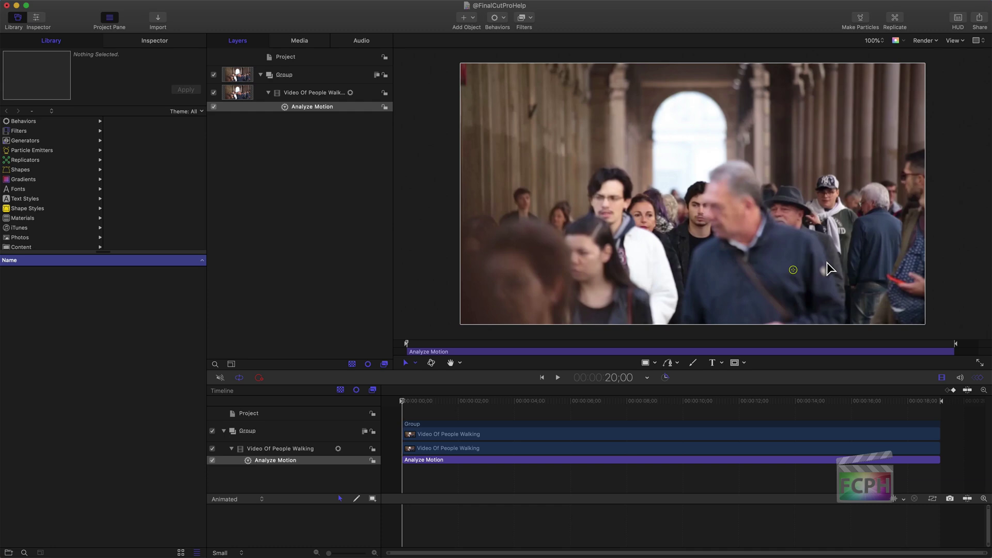
{"action": "left_click_drag", "start_coordinate": [793, 270], "coordinate": [616, 179]}
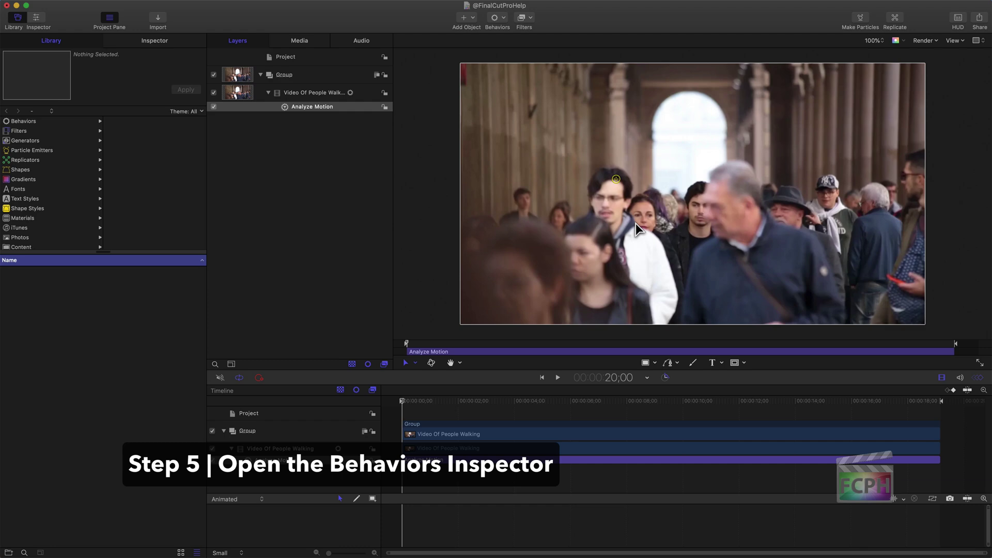
Step: Run the Analyze Motion behavior's movement analysis for Track 1 from the first frame of the clip
{"action": "left_click", "coordinate": [172, 42]}
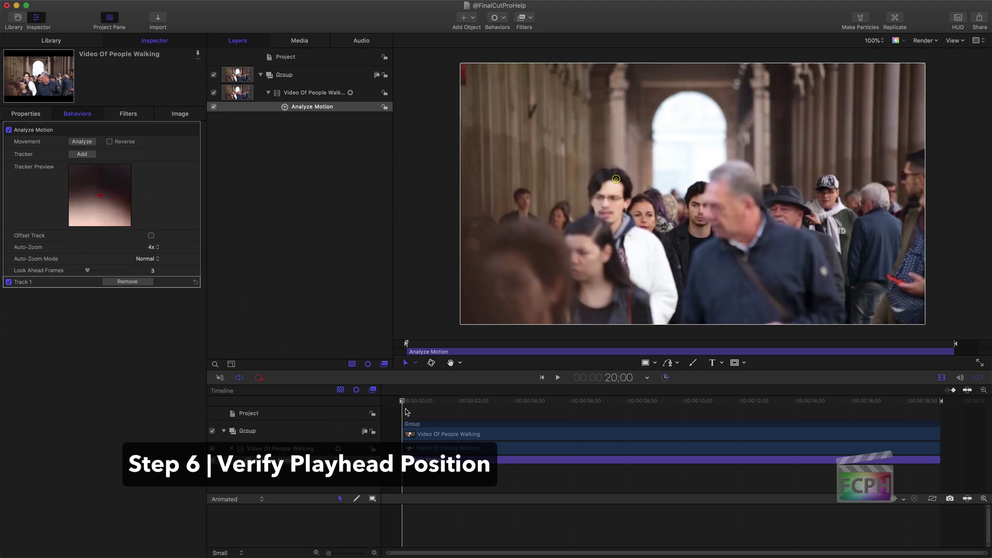
{"action": "left_click_drag", "start_coordinate": [407, 401], "coordinate": [374, 396]}
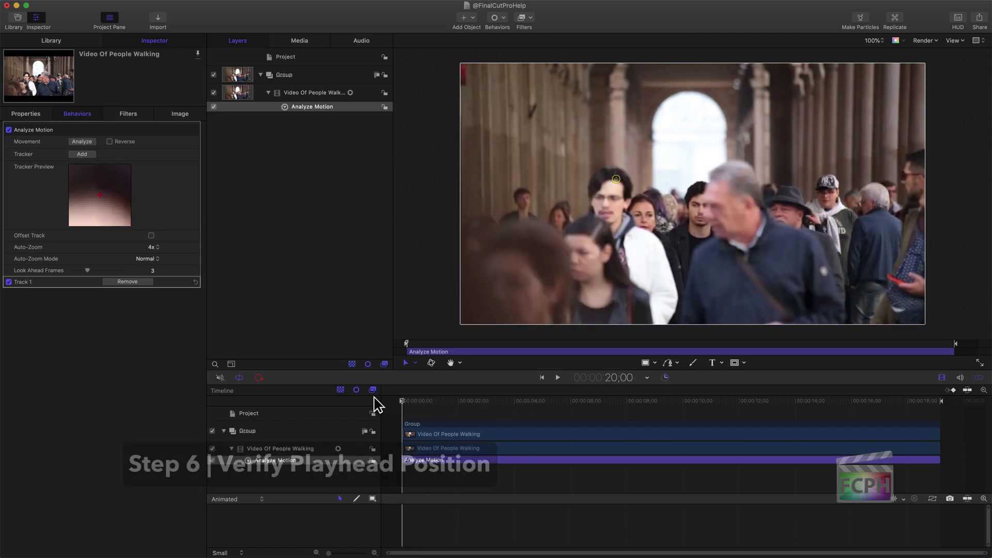
{"action": "left_click", "coordinate": [80, 144]}
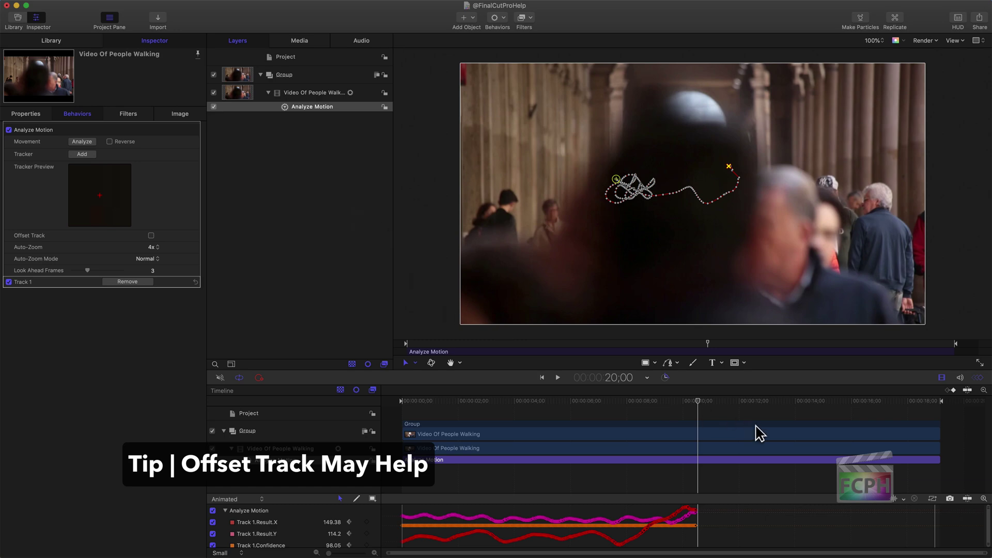
Step: Move the playhead to the last tracked frame, then hide the Keyframe Editor and show it again
{"action": "mouse_move", "coordinate": [692, 405]}
{"action": "left_mouse_down"}
{"action": "mouse_move", "coordinate": [419, 412]}
{"action": "mouse_move", "coordinate": [715, 412]}
{"action": "mouse_move", "coordinate": [697, 411]}
{"action": "left_mouse_up"}
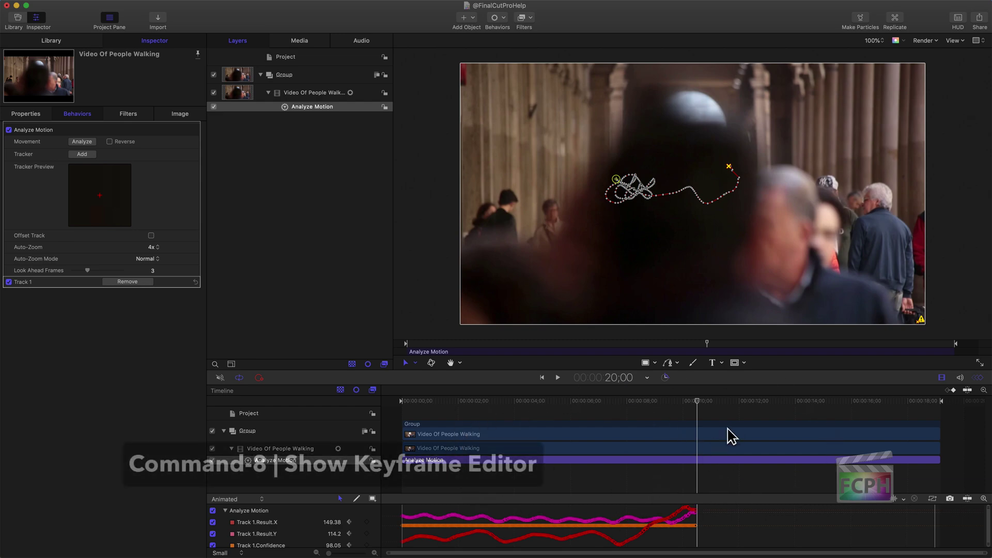
{"action": "left_click", "coordinate": [978, 379]}
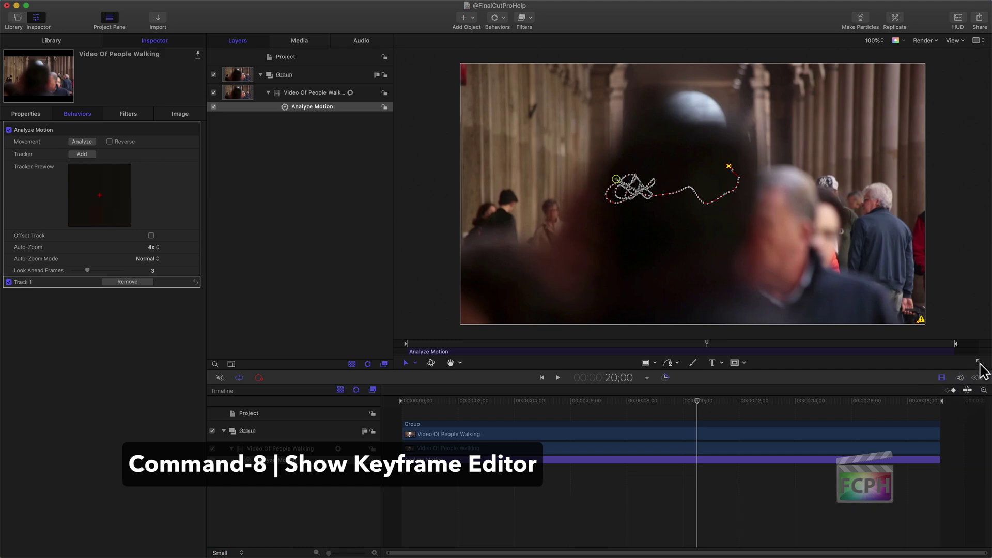
{"action": "key", "text": "super+8"}
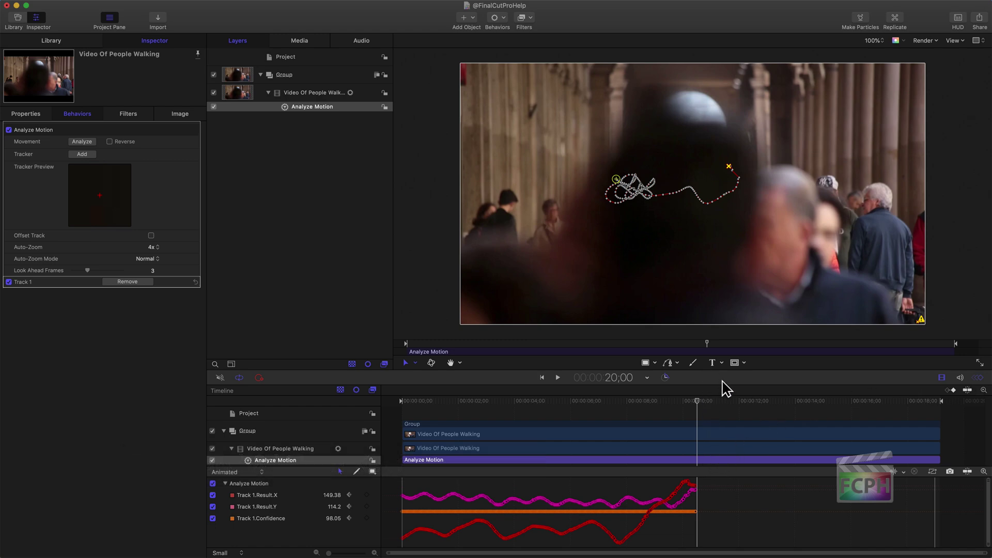
Step: With the Keyframe Editor enlarged, move the tracker onto the man's hairline just past the last tracked frame and analyze the movement again
{"action": "left_click_drag", "start_coordinate": [770, 376], "coordinate": [747, 277]}
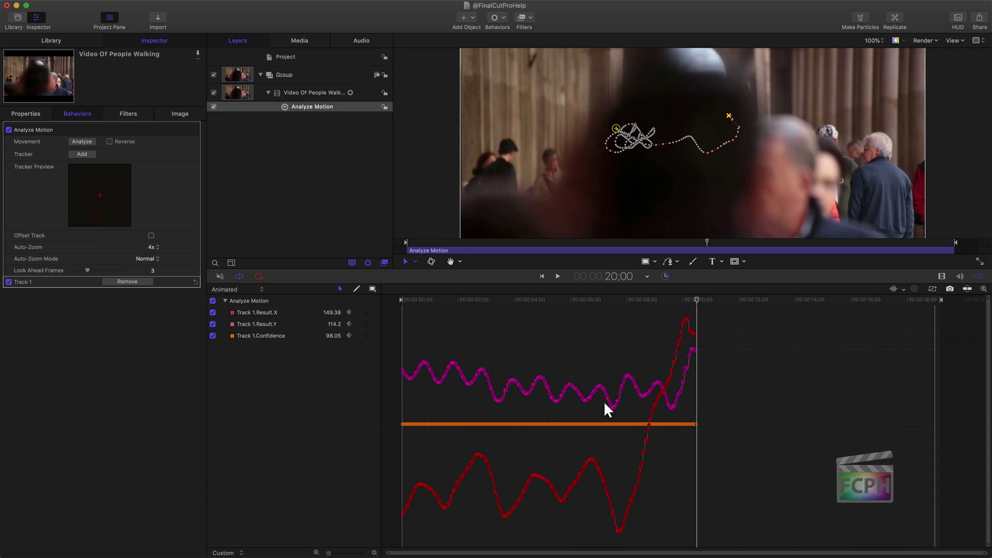
{"action": "left_click_drag", "start_coordinate": [642, 244], "coordinate": [709, 247]}
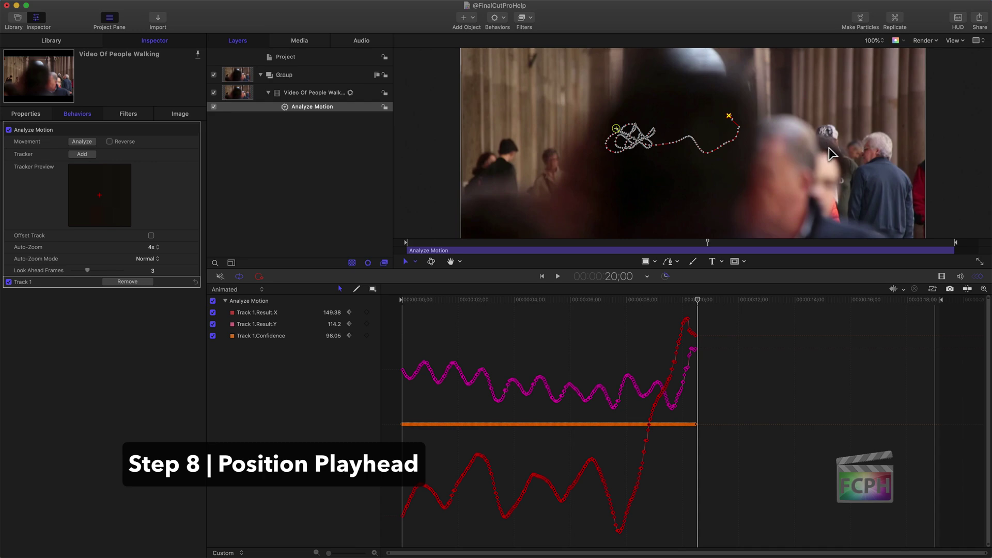
{"action": "mouse_move", "coordinate": [617, 127]}
{"action": "left_click_drag", "start_coordinate": [617, 127], "coordinate": [825, 151]}
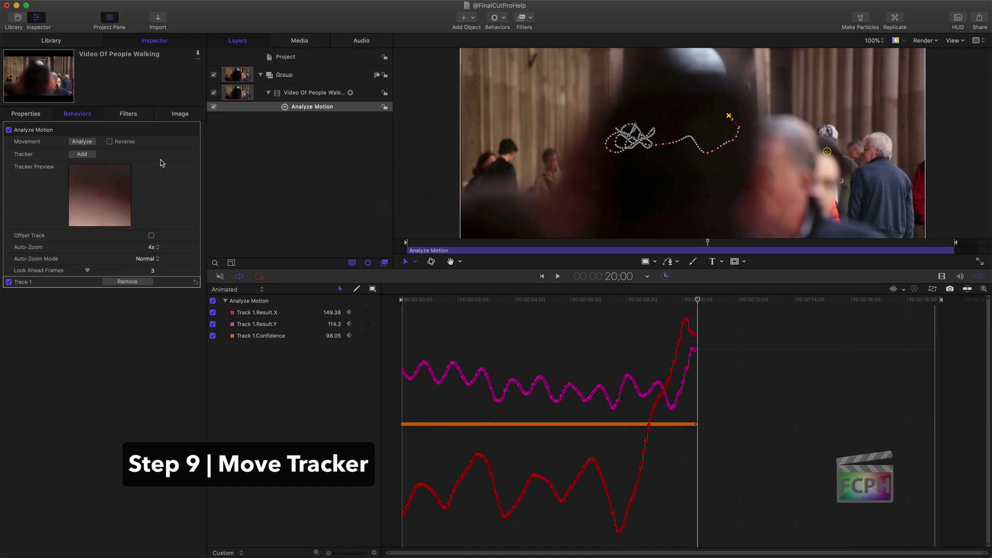
{"action": "left_click", "coordinate": [81, 142]}
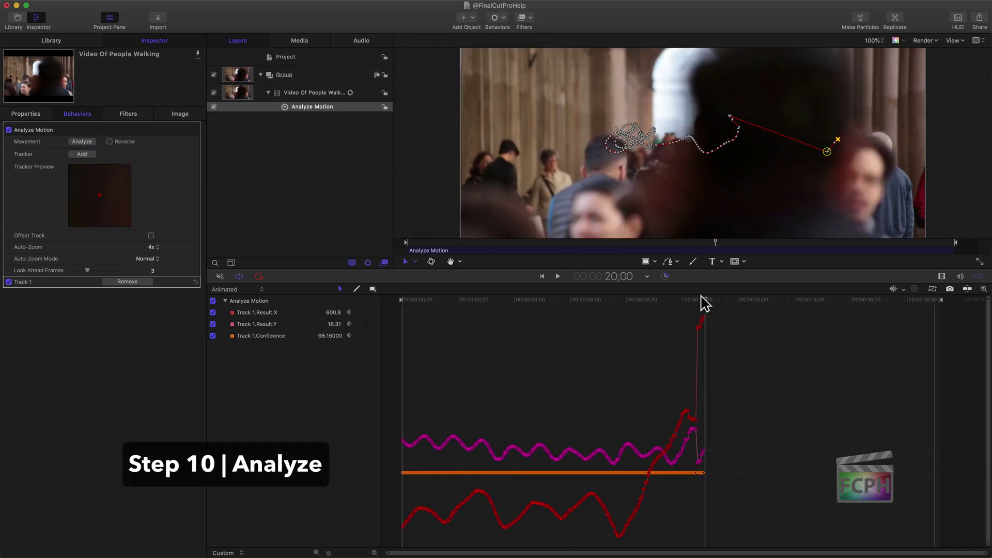
Step: Move the playhead back to just after the track's jump, shift the tracker over to the face with glasses, and rerun the movement analysis
{"action": "left_click_drag", "start_coordinate": [704, 298], "coordinate": [699, 299]}
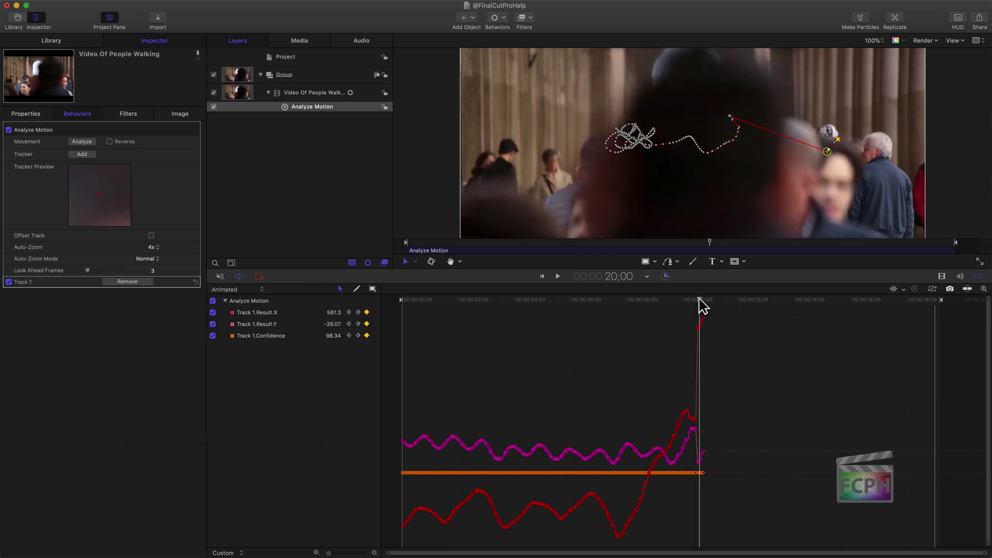
{"action": "left_click_drag", "start_coordinate": [827, 152], "coordinate": [839, 152]}
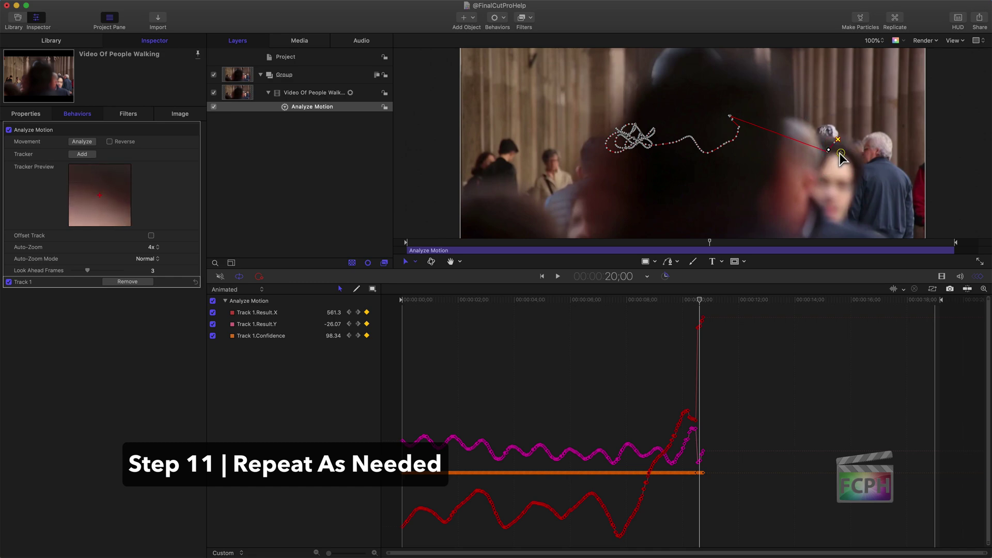
{"action": "left_click", "coordinate": [81, 142]}
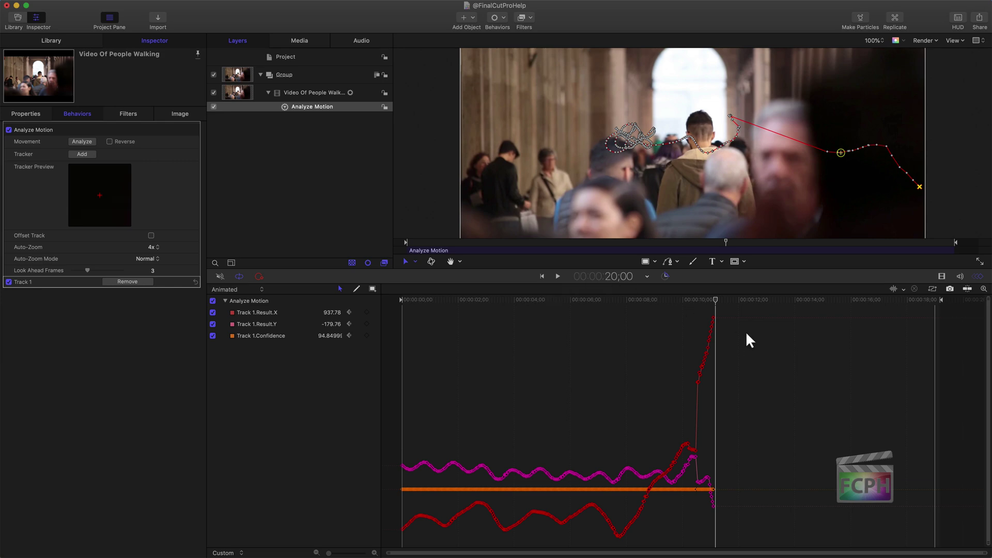
Step: Scrub back before the jump in the track curves and zoom the Keyframe Editor in around the 10-second mark
{"action": "left_click_drag", "start_coordinate": [705, 300], "coordinate": [709, 298]}
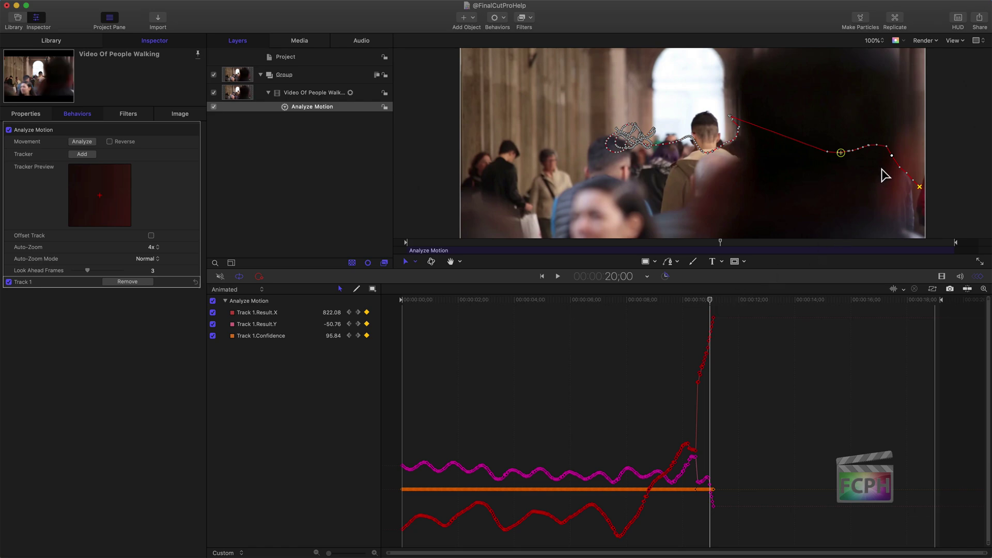
{"action": "left_click_drag", "start_coordinate": [704, 301], "coordinate": [691, 300]}
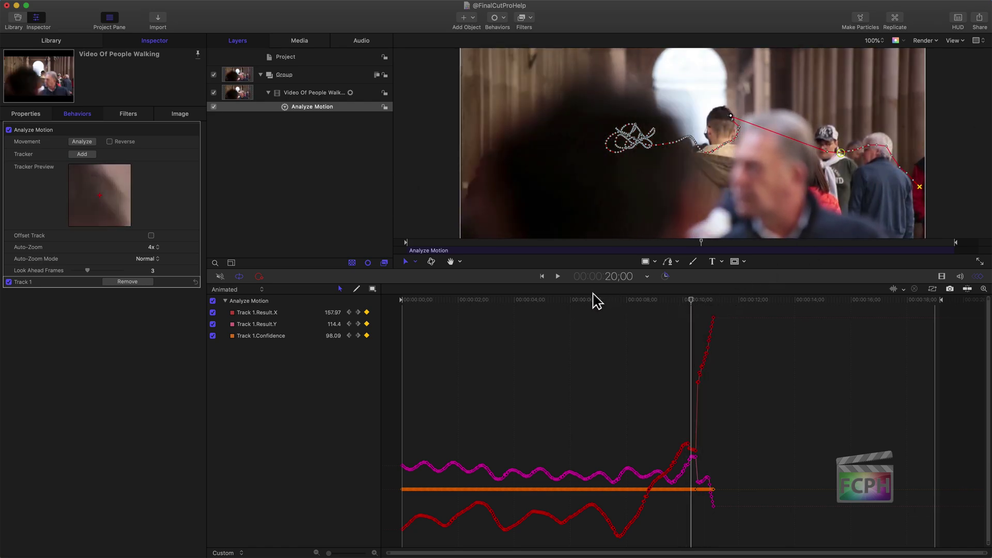
{"action": "left_click_drag", "start_coordinate": [388, 552], "coordinate": [720, 550]}
{"action": "scroll", "coordinate": [534, 355], "scroll_direction": "left", "scroll_amount": 5}
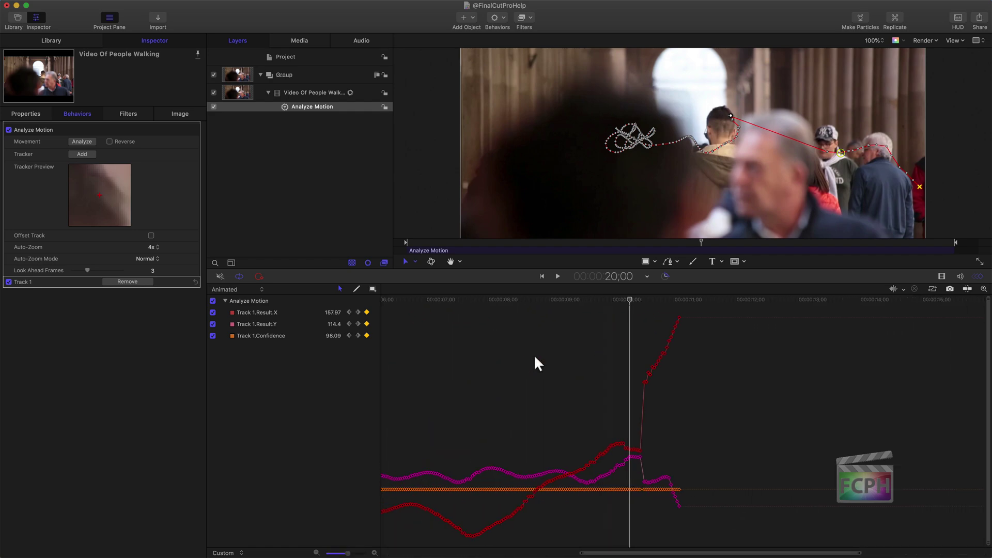
{"action": "mouse_move", "coordinate": [630, 300]}
{"action": "left_mouse_down"}
{"action": "mouse_move", "coordinate": [622, 301]}
{"action": "mouse_move", "coordinate": [676, 310]}
{"action": "mouse_move", "coordinate": [622, 304]}
{"action": "left_mouse_up"}
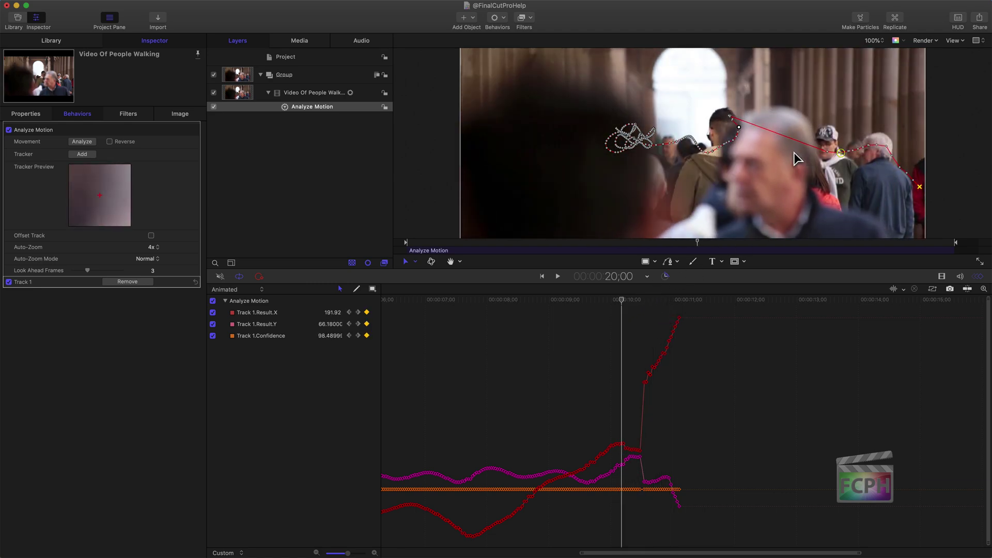
{"action": "left_click", "coordinate": [622, 297]}
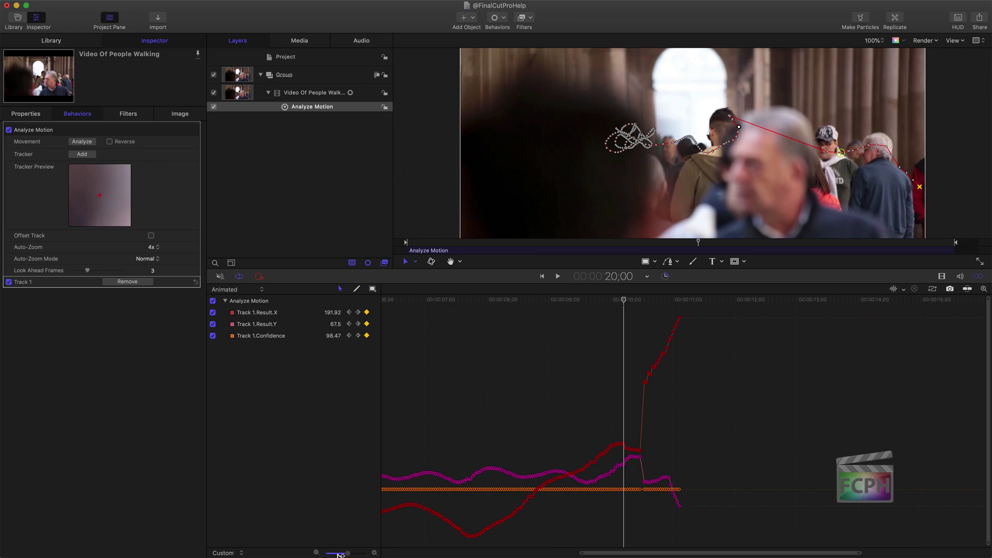
{"action": "left_click_drag", "start_coordinate": [348, 553], "coordinate": [361, 553]}
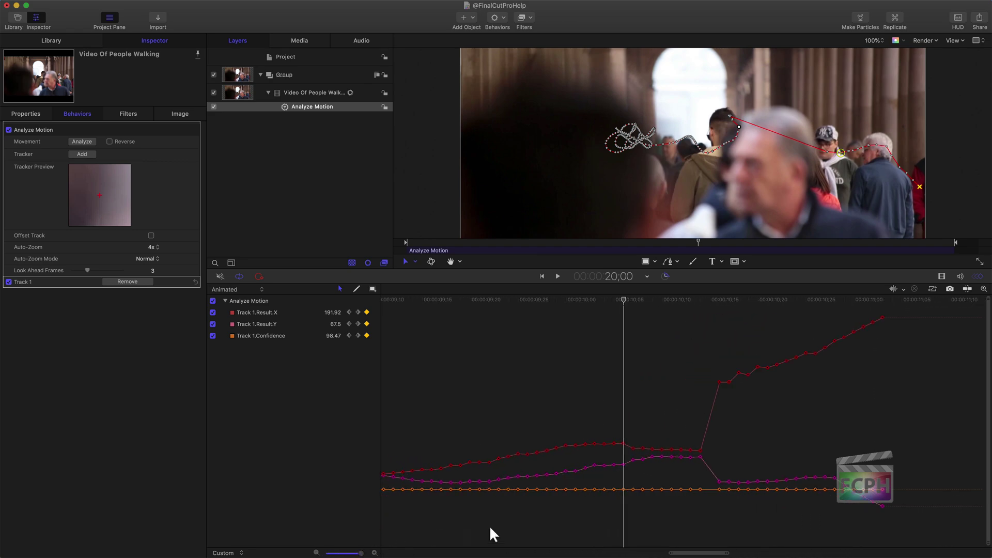
Step: Step frame by frame from before the man is blocked to find where the track point drifts off his hairline
{"action": "left_click_drag", "start_coordinate": [623, 297], "coordinate": [467, 312]}
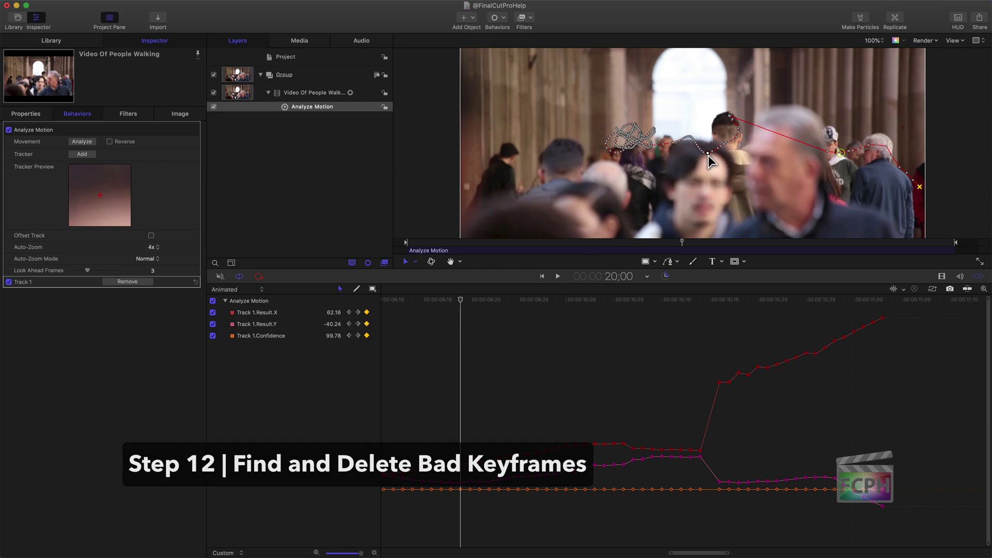
{"action": "key", "text": "Right"}
{"action": "key", "text": "Right"}
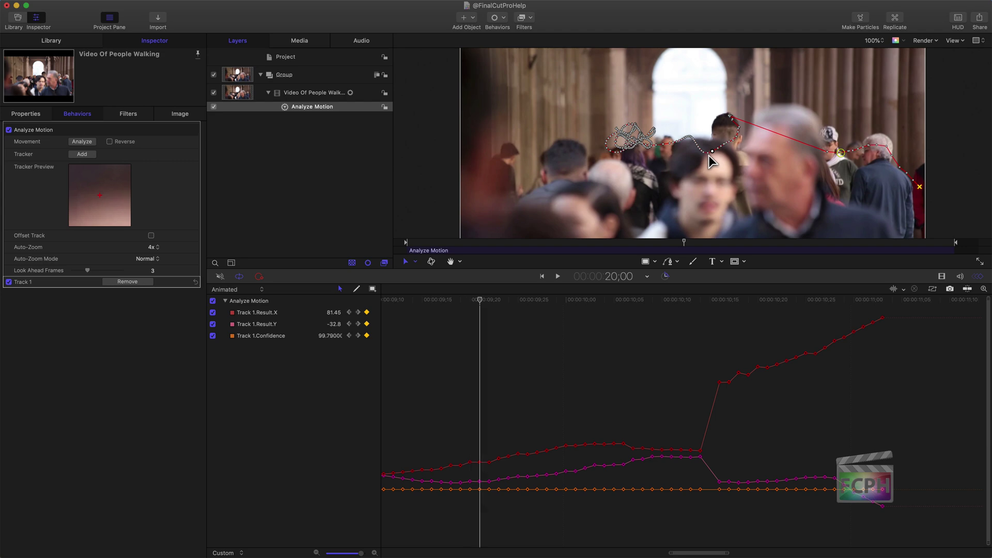
{"action": "key", "text": "Right"}
{"action": "key", "text": "Right"}
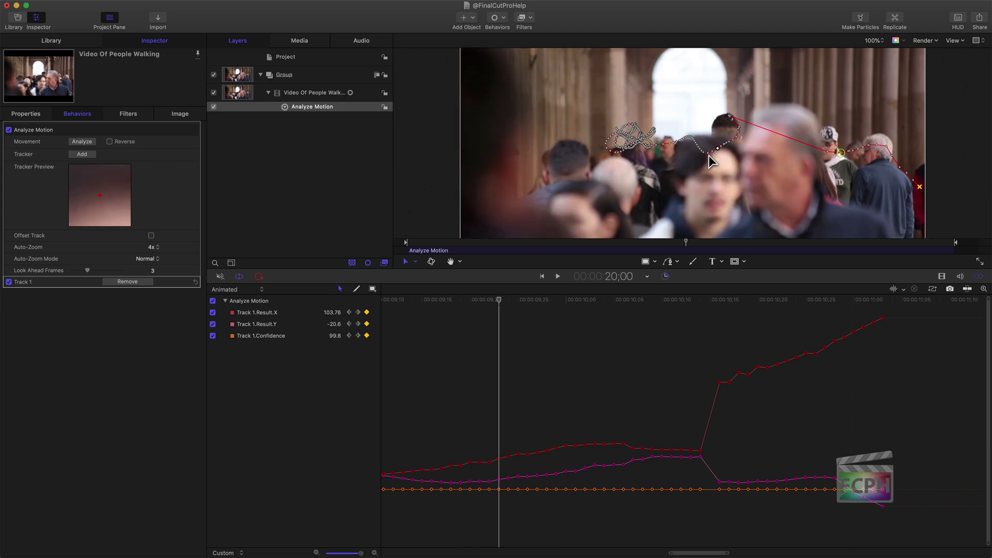
{"action": "key", "text": "Right"}
{"action": "key", "text": "Right"}
{"action": "key", "text": "Right"}
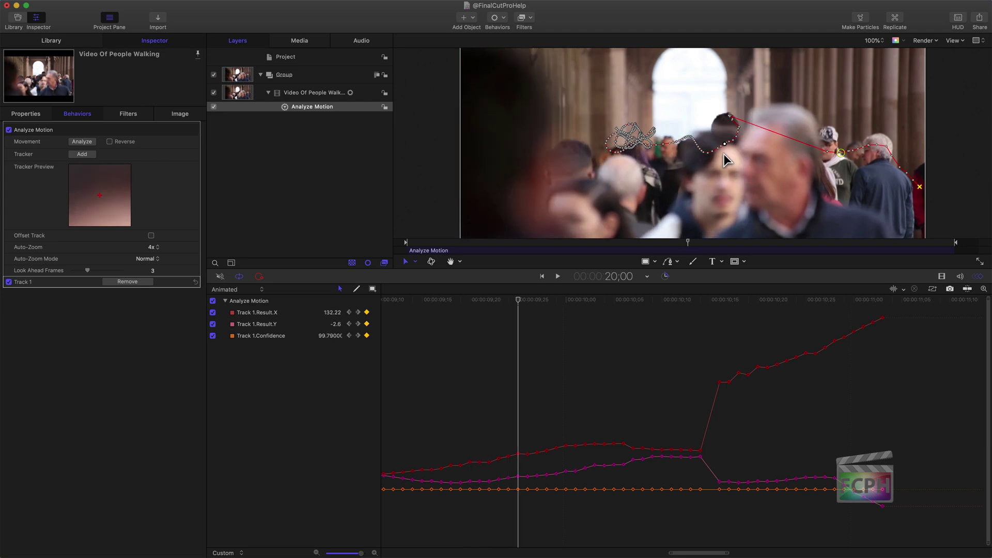
{"action": "key", "text": "Right"}
{"action": "key", "text": "Right"}
{"action": "key", "text": "Right"}
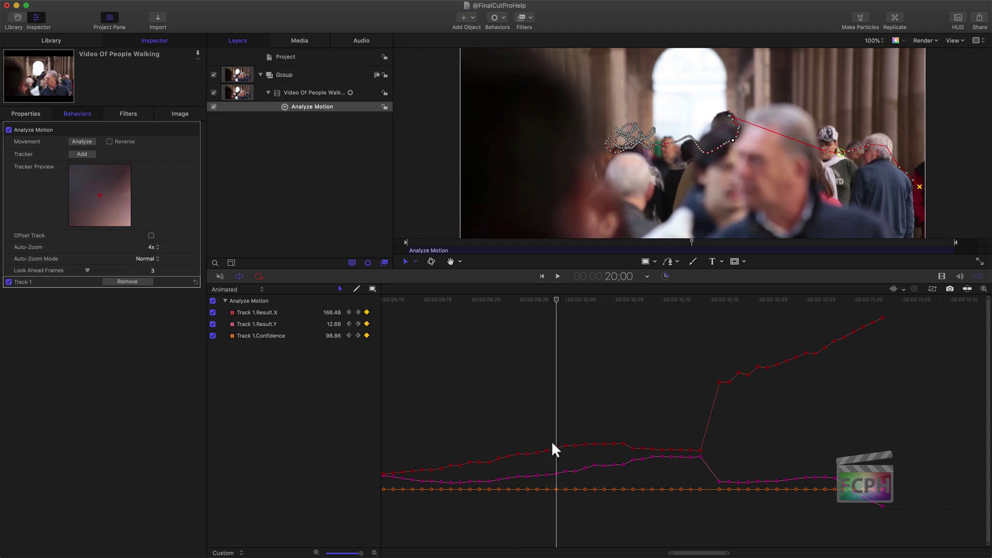
{"action": "key", "text": "Right"}
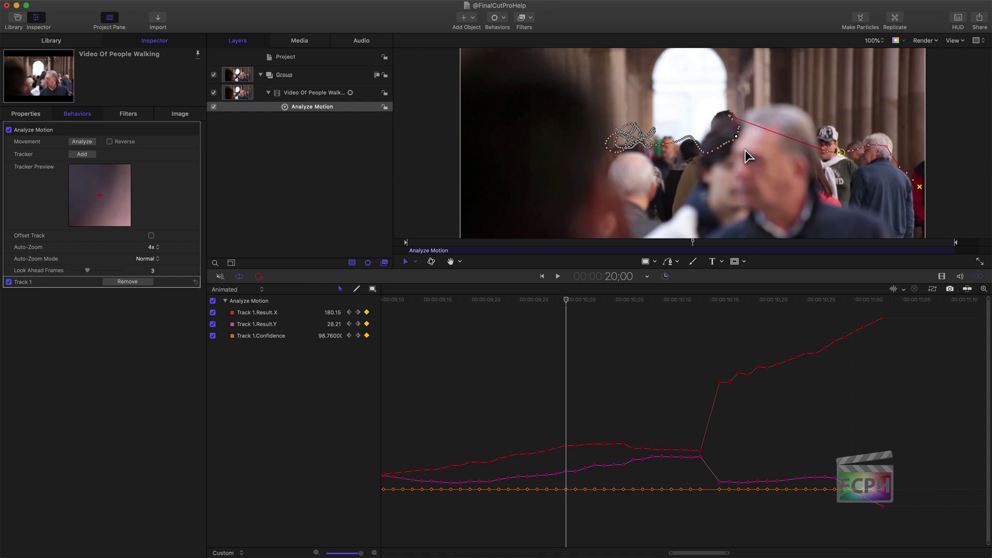
Step: From the last good frame, delete the first group of drifting Track 1 keyframes for X, Y and Confidence just after the playhead
{"action": "key", "text": "Left"}
{"action": "left_click_drag", "start_coordinate": [563, 506], "coordinate": [638, 428]}
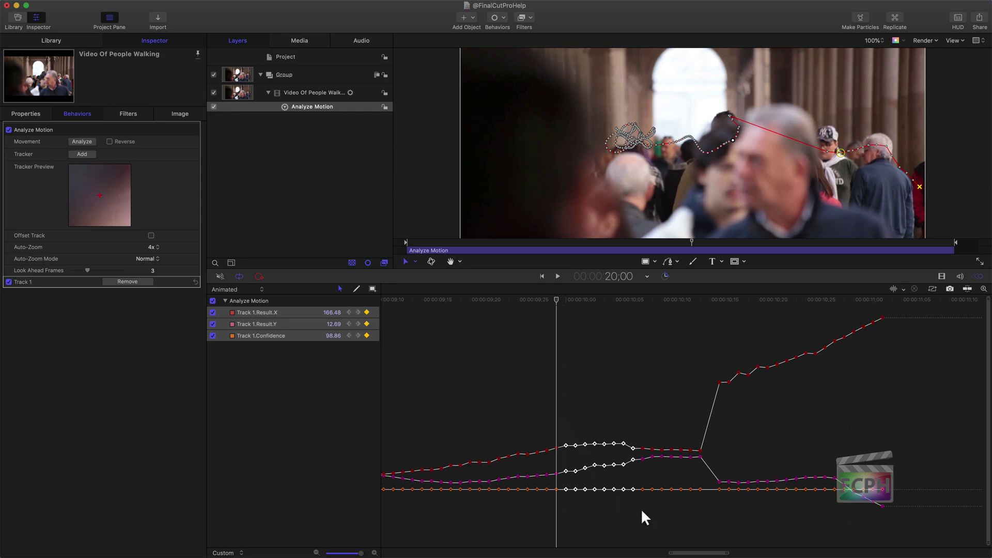
{"action": "key", "text": "Delete"}
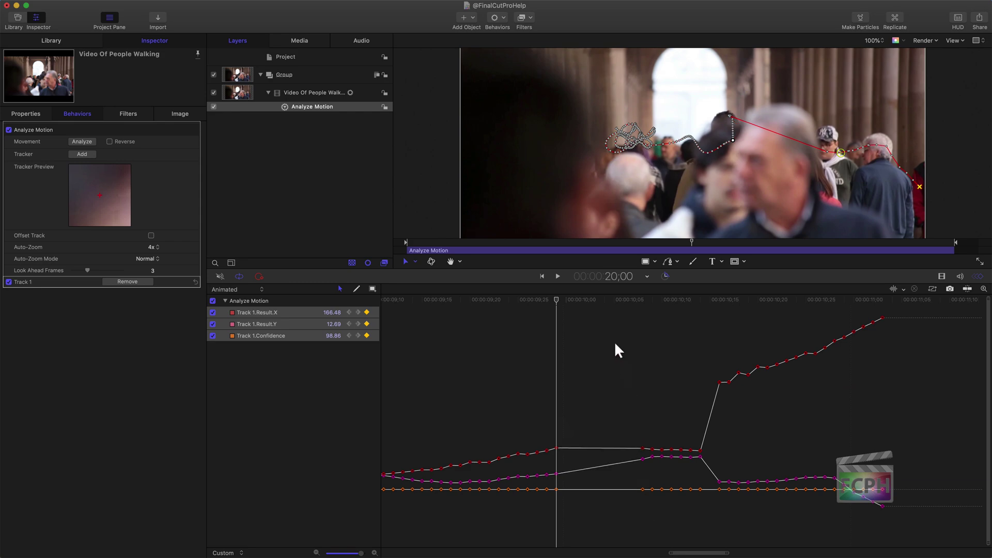
Step: Place the playhead just past the jump and delete the remaining bad Track 1 keyframes between the last good keyframe and the playhead
{"action": "left_click_drag", "start_coordinate": [563, 302], "coordinate": [728, 305]}
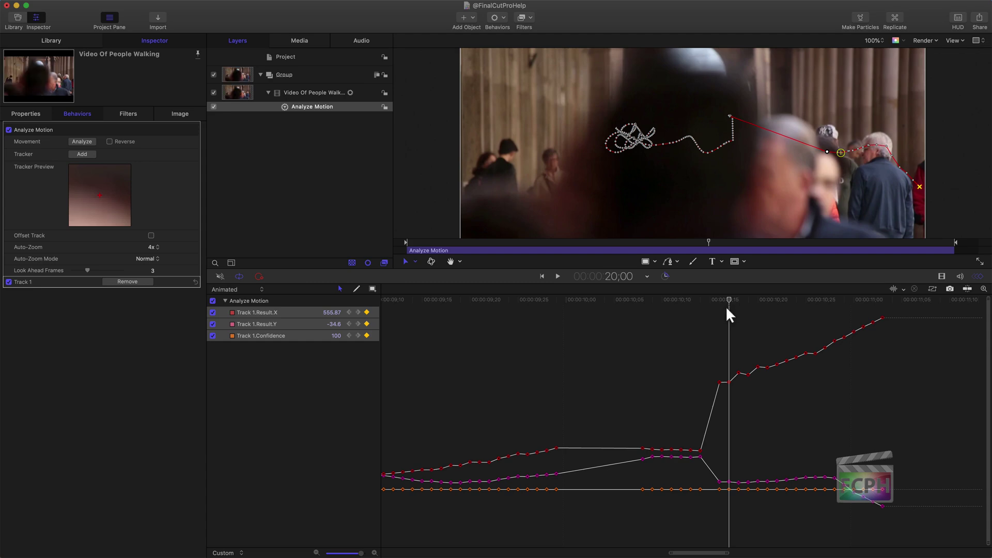
{"action": "key", "text": "Left"}
{"action": "key", "text": "Right"}
{"action": "left_click_drag", "start_coordinate": [720, 365], "coordinate": [603, 518]}
{"action": "key", "text": "Delete"}
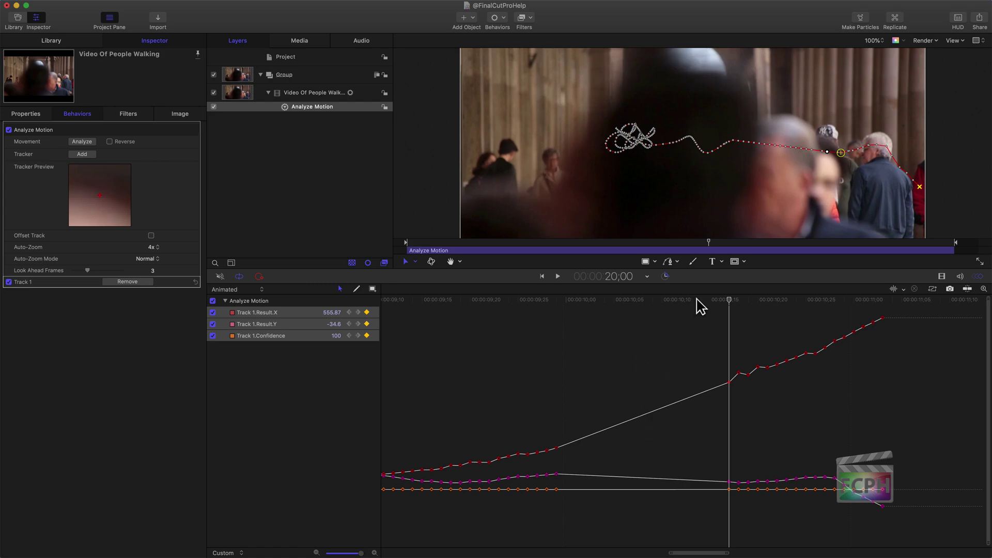
Step: Scrub through the corrected track path, look at the clip's Properties and Image settings, and return to a frame before the deleted keyframes
{"action": "left_click_drag", "start_coordinate": [726, 300], "coordinate": [441, 306]}
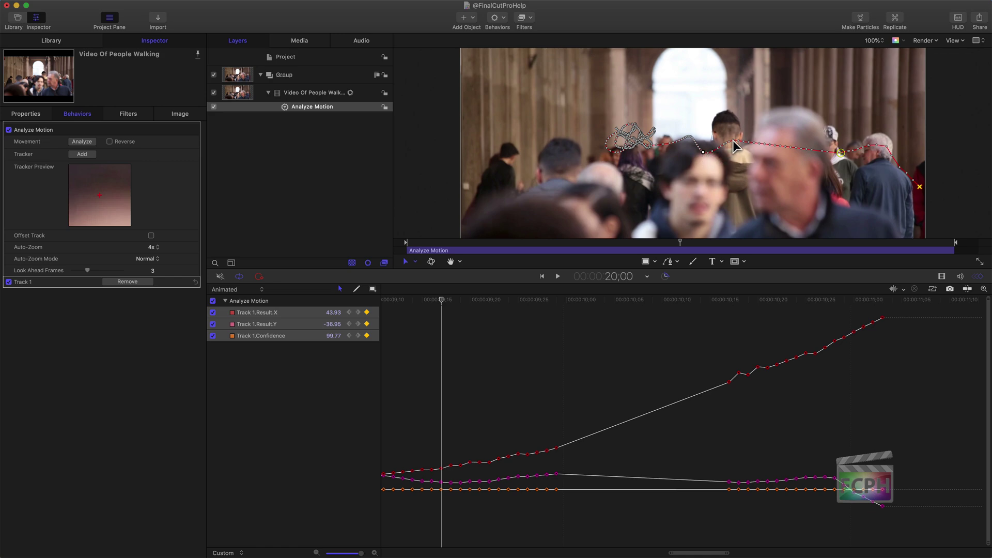
{"action": "left_click_drag", "start_coordinate": [536, 301], "coordinate": [589, 303]}
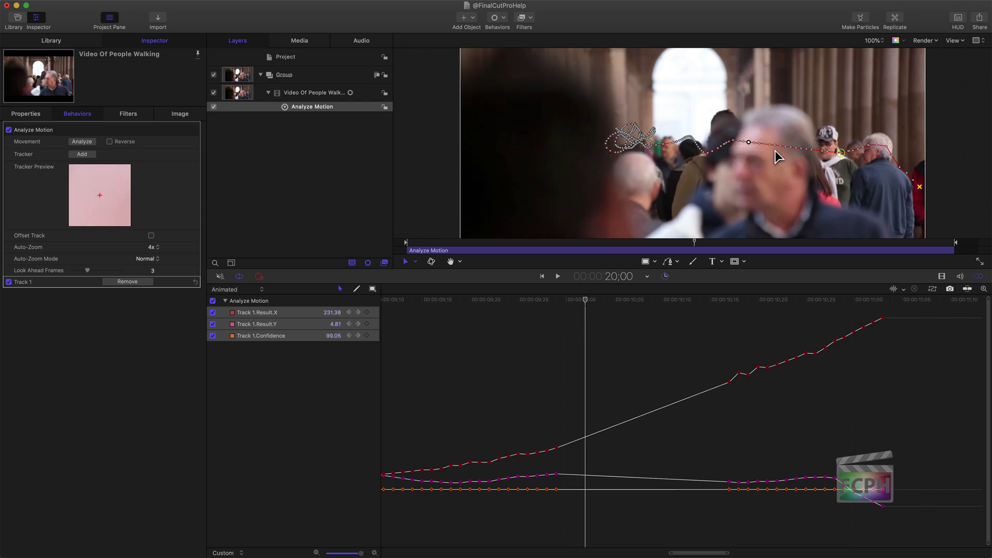
{"action": "left_click", "coordinate": [27, 115]}
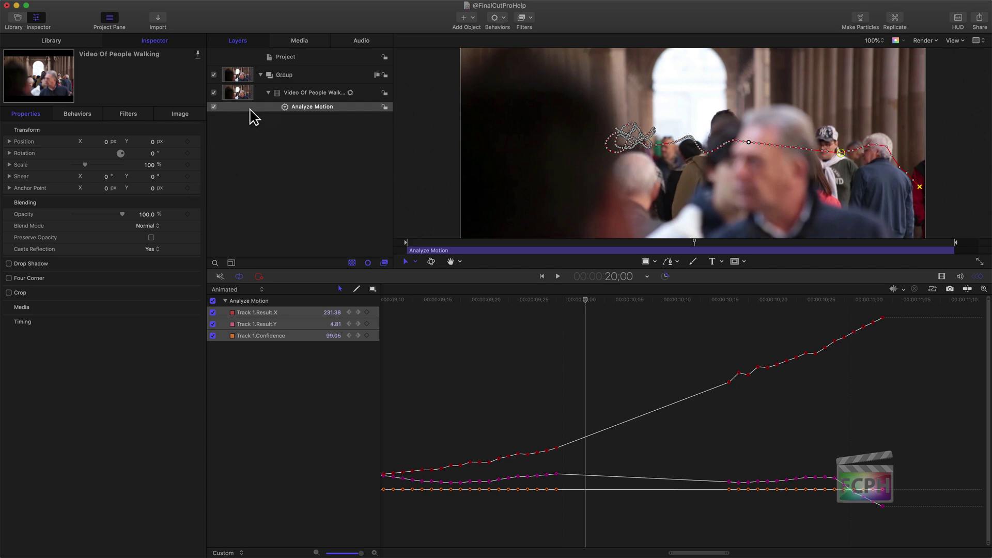
{"action": "left_click", "coordinate": [164, 115]}
{"action": "left_click_drag", "start_coordinate": [586, 299], "coordinate": [470, 305]}
{"action": "left_click_drag", "start_coordinate": [767, 317], "coordinate": [403, 347]}
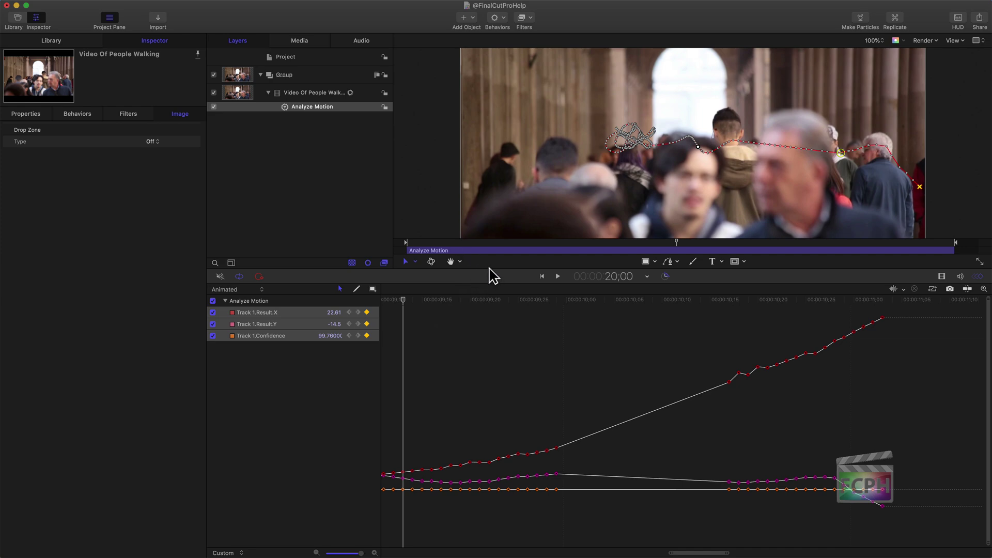
Step: Shrink the Keyframe Editor, deselect the Analyze Motion behavior and create a new group above the video's group
{"action": "left_click_drag", "start_coordinate": [486, 282], "coordinate": [487, 427]}
{"action": "left_click", "coordinate": [331, 149]}
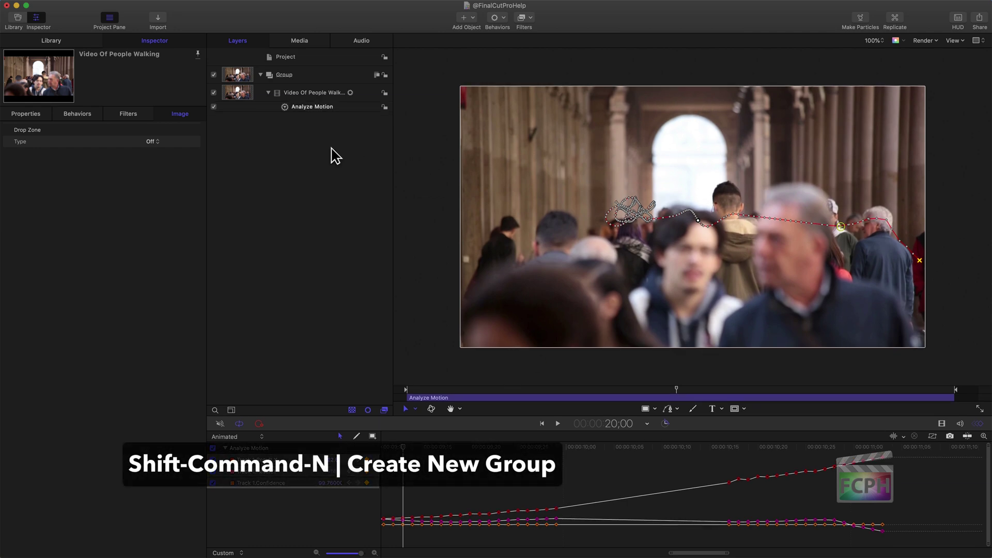
{"action": "right_click", "coordinate": [296, 201]}
{"action": "left_click", "coordinate": [323, 203]}
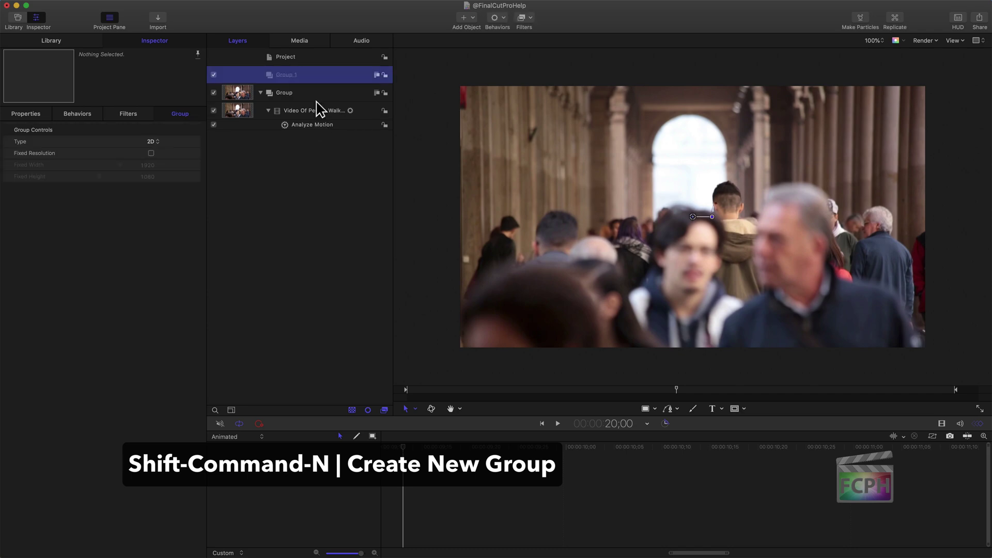
{"action": "left_click", "coordinate": [713, 409]}
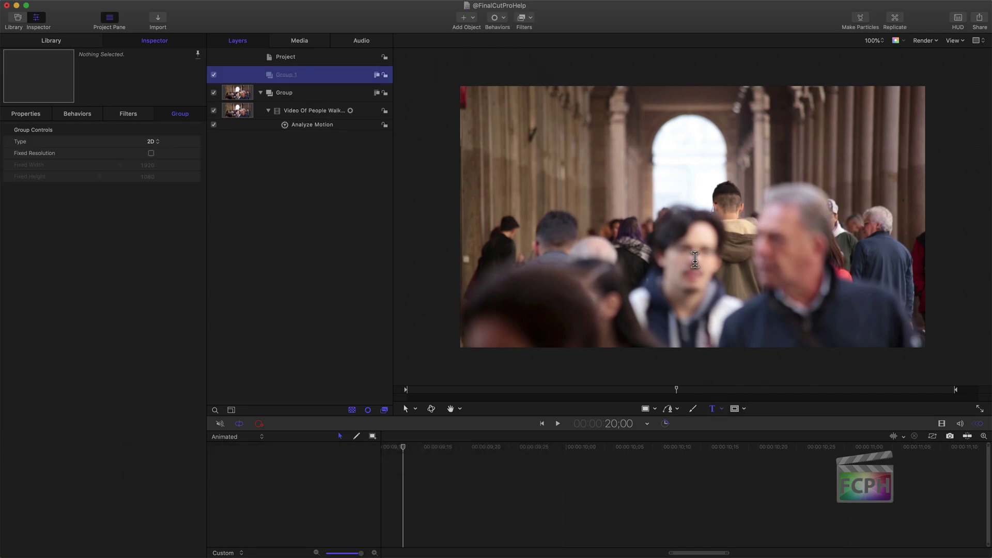
{"action": "left_click", "coordinate": [606, 155]}
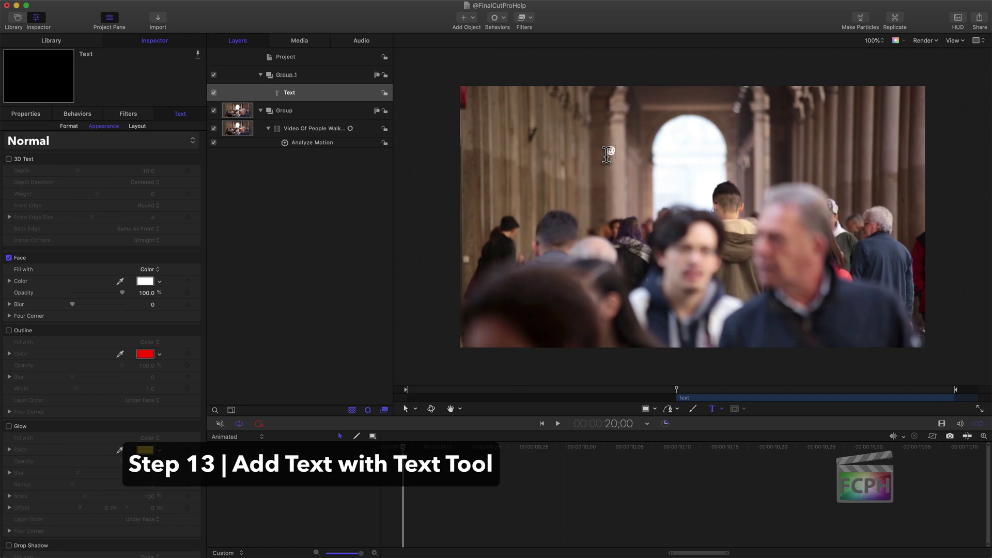
{"action": "type", "text": "@FinalCutProHelp"}
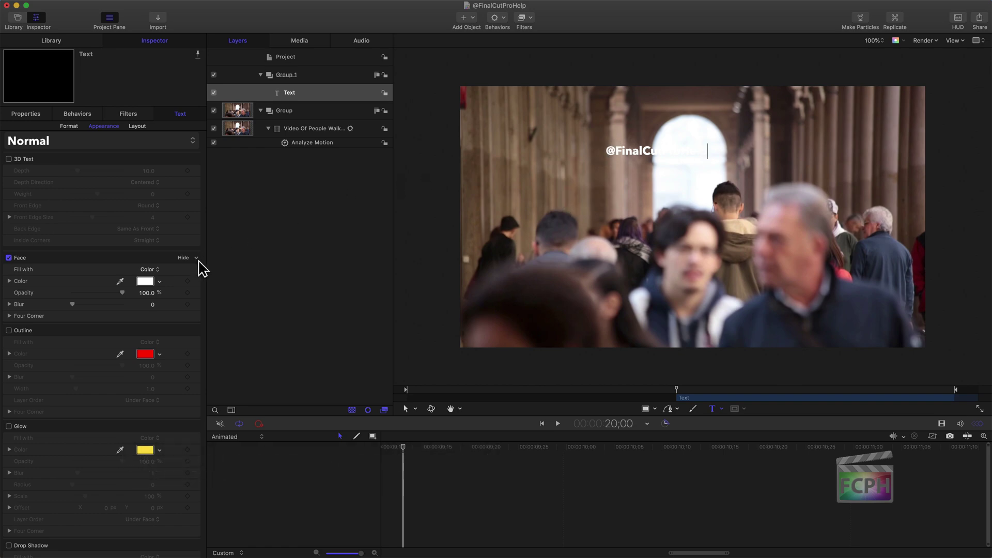
Step: Set the face color of the whole title to black and enable its red outline
{"action": "key", "text": "super+a"}
{"action": "left_click", "coordinate": [143, 282]}
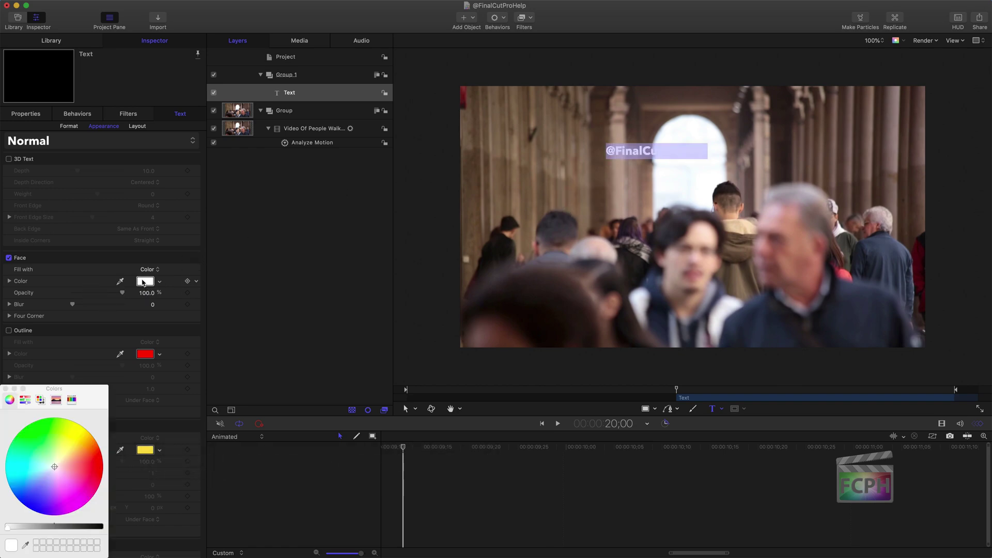
{"action": "left_click_drag", "start_coordinate": [72, 526], "coordinate": [181, 532]}
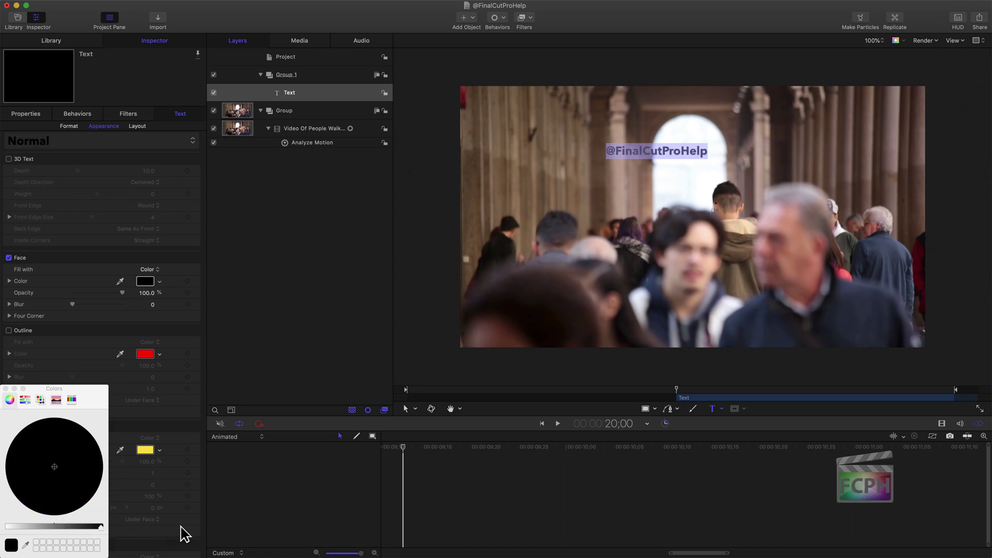
{"action": "left_click", "coordinate": [5, 389]}
{"action": "left_click", "coordinate": [8, 331]}
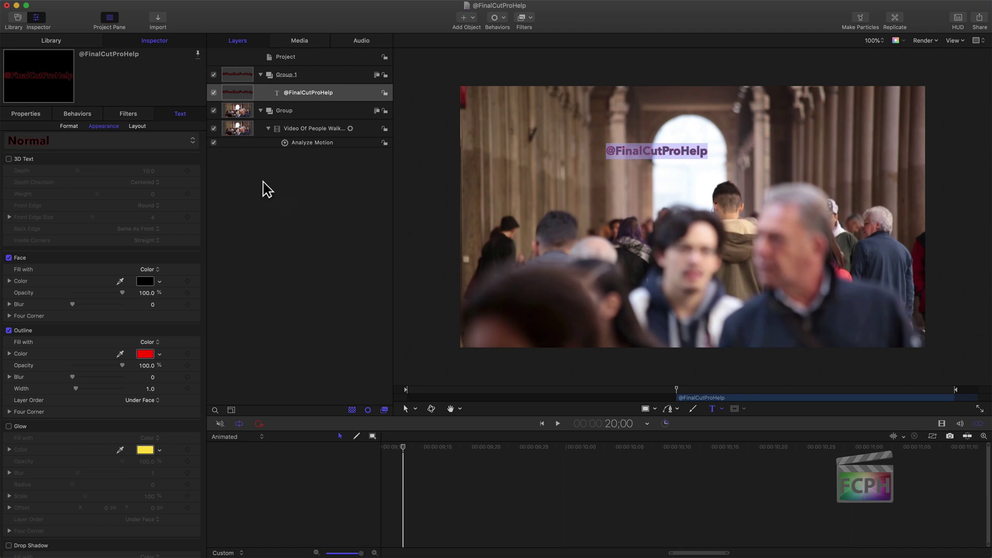
{"action": "left_click", "coordinate": [69, 127]}
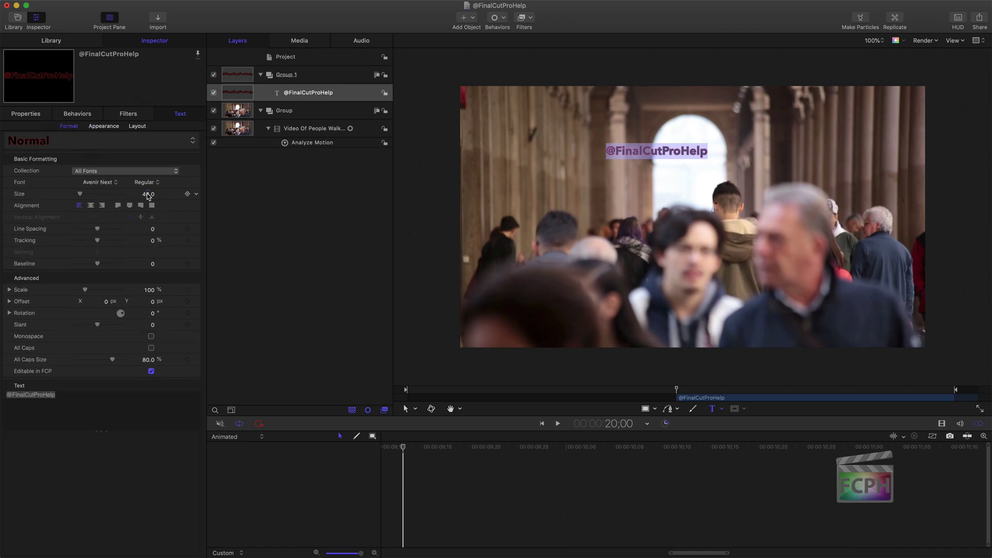
{"action": "left_click_drag", "start_coordinate": [148, 194], "coordinate": [148, 161]}
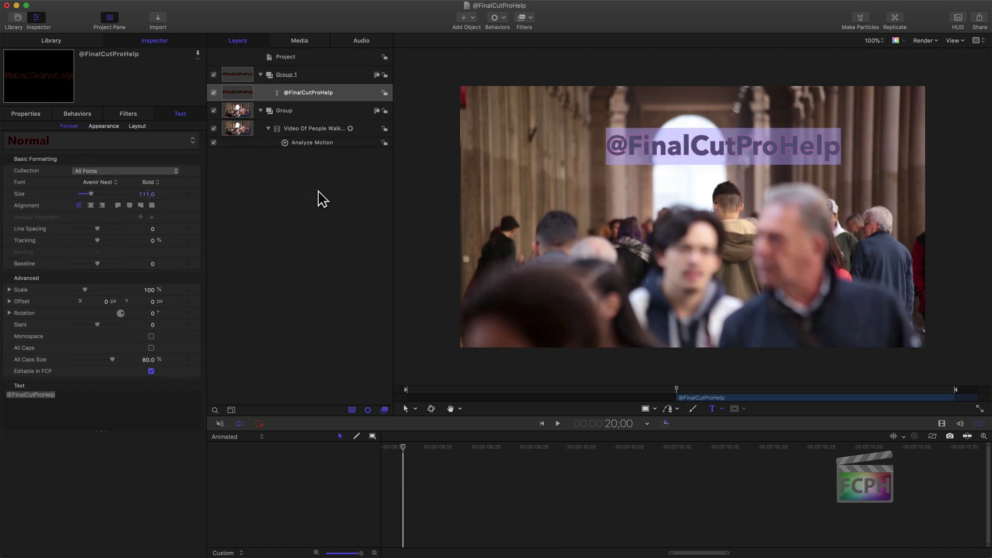
{"action": "left_click", "coordinate": [308, 192]}
{"action": "left_click", "coordinate": [313, 95]}
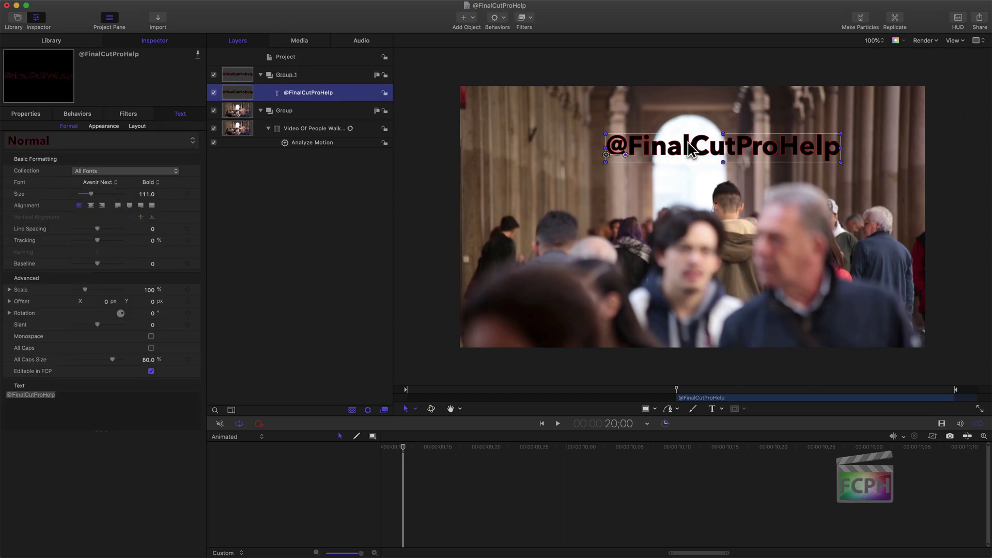
Step: Reduce the title to about size 82.7 and place it just above the man's head in the canvas
{"action": "left_click_drag", "start_coordinate": [688, 150], "coordinate": [626, 183]}
{"action": "left_click_drag", "start_coordinate": [145, 196], "coordinate": [124, 197]}
{"action": "left_click_drag", "start_coordinate": [623, 184], "coordinate": [668, 189]}
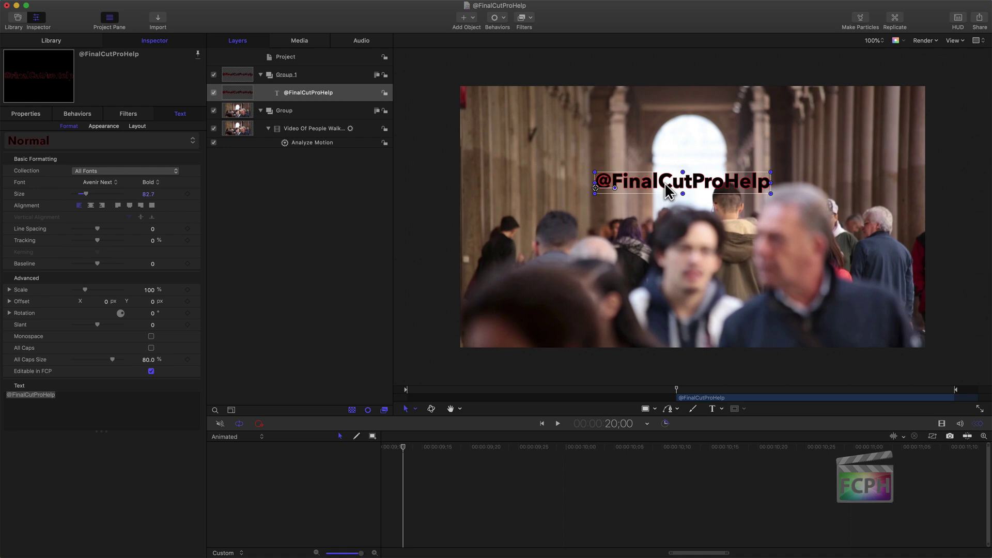
Step: Shift the title's X position slightly to -397.7 px in its transform properties
{"action": "left_click", "coordinate": [17, 117]}
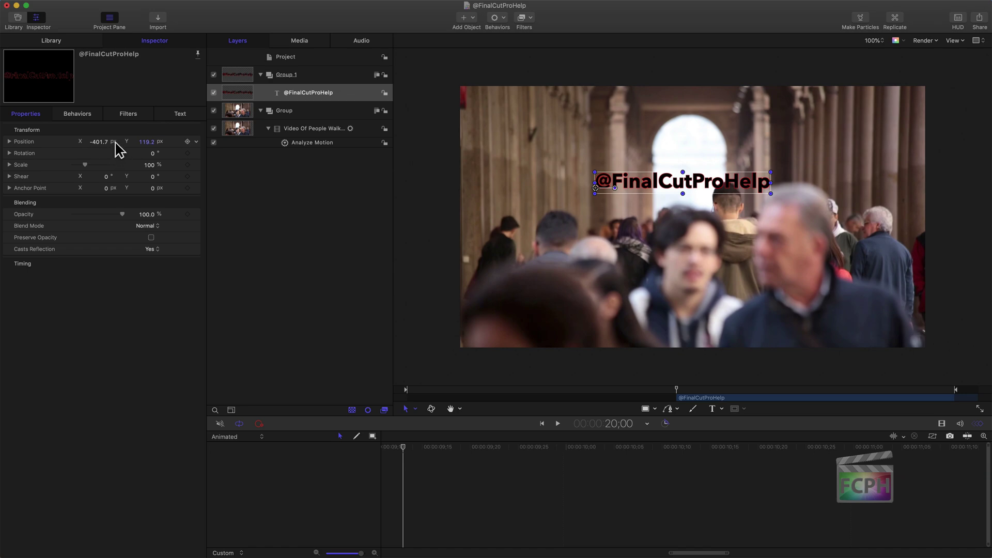
{"action": "left_click", "coordinate": [324, 94]}
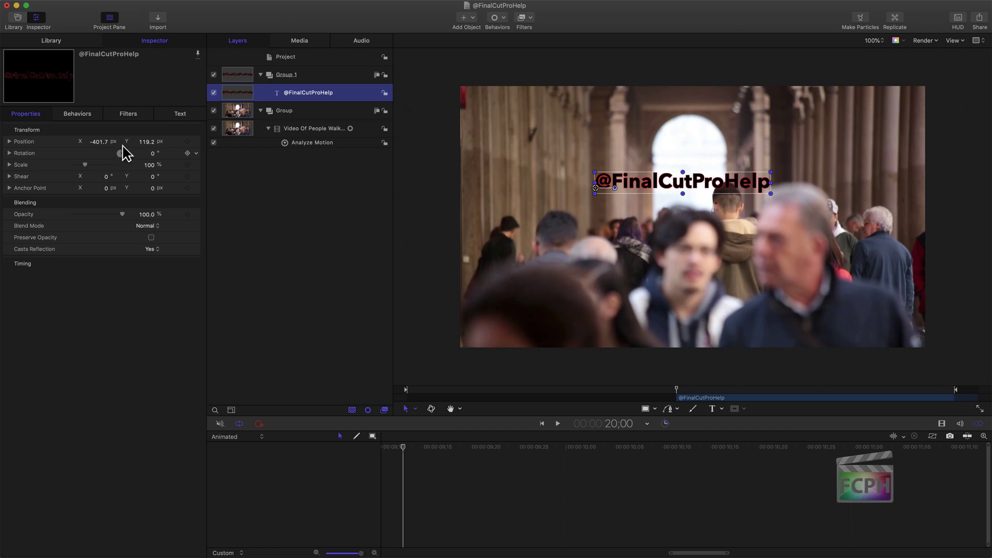
{"action": "mouse_move", "coordinate": [102, 150]}
{"action": "left_mouse_down"}
{"action": "mouse_move", "coordinate": [29, 150]}
{"action": "mouse_move", "coordinate": [99, 144]}
{"action": "left_mouse_up"}
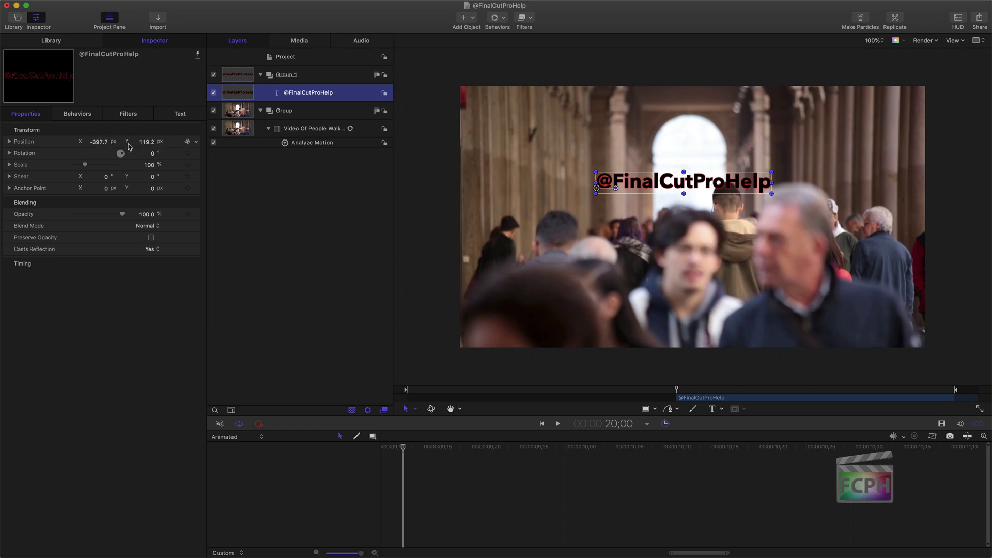
Step: Add a Track parameter behavior to the title's Position and use the video's Analyze Motion behavior as its source
{"action": "left_click", "coordinate": [197, 142]}
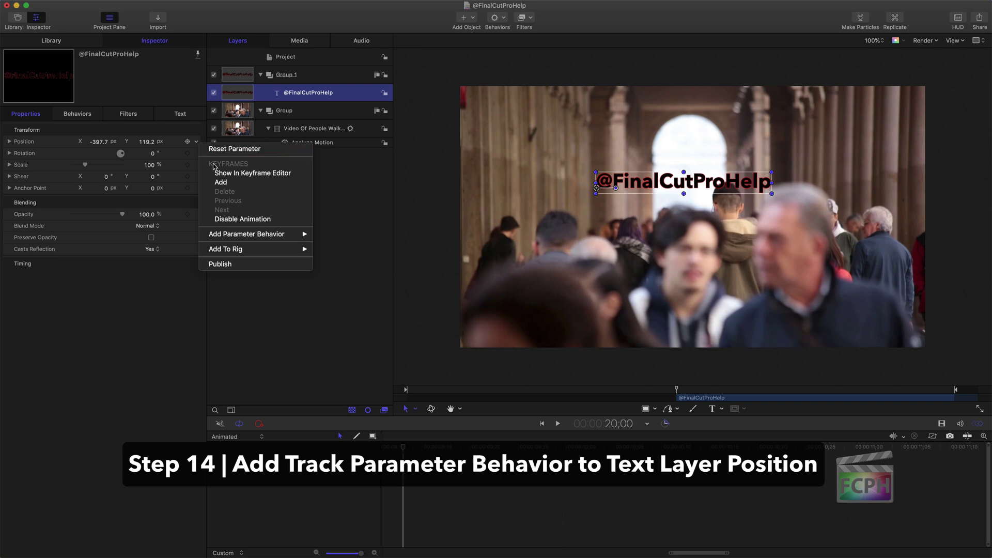
{"action": "mouse_move", "coordinate": [256, 232]}
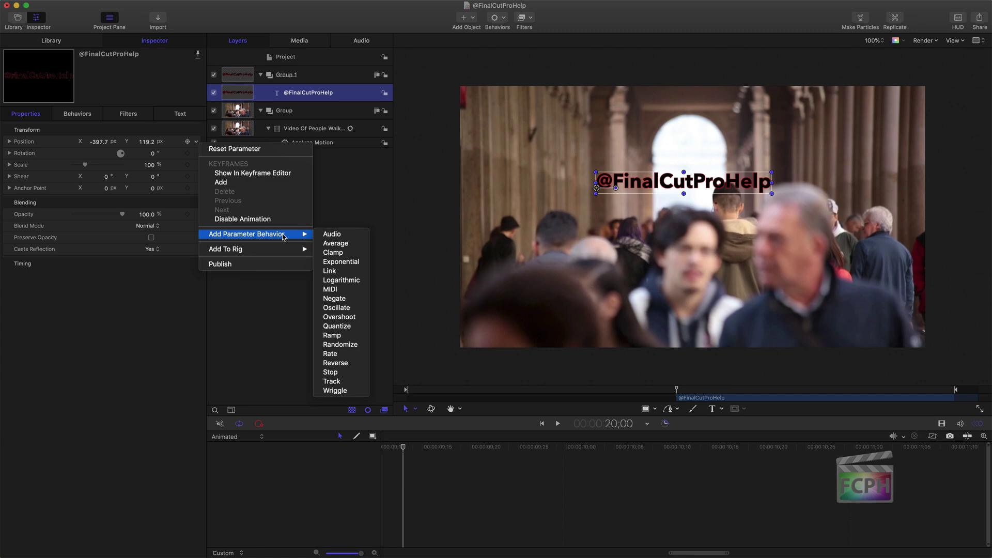
{"action": "left_click", "coordinate": [345, 382]}
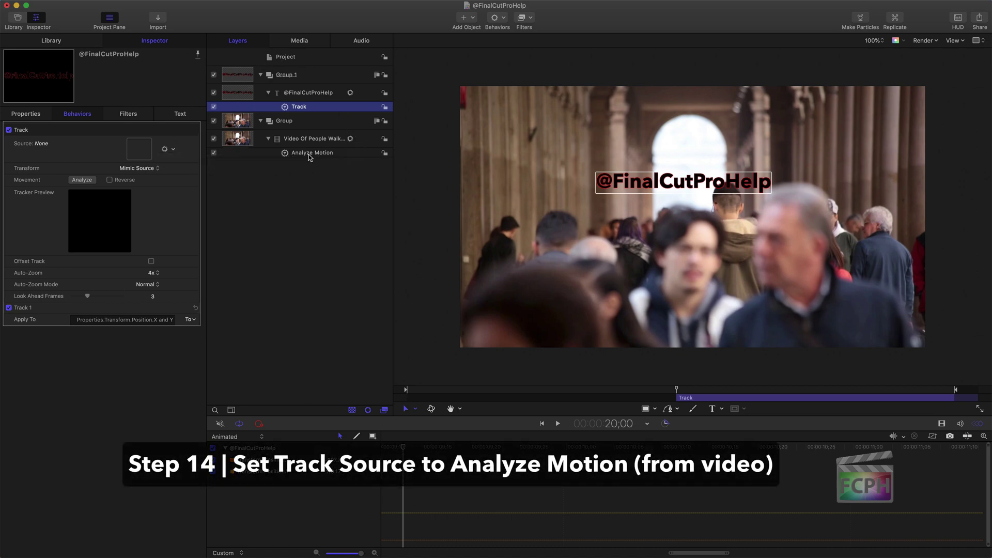
{"action": "left_click_drag", "start_coordinate": [316, 157], "coordinate": [140, 152]}
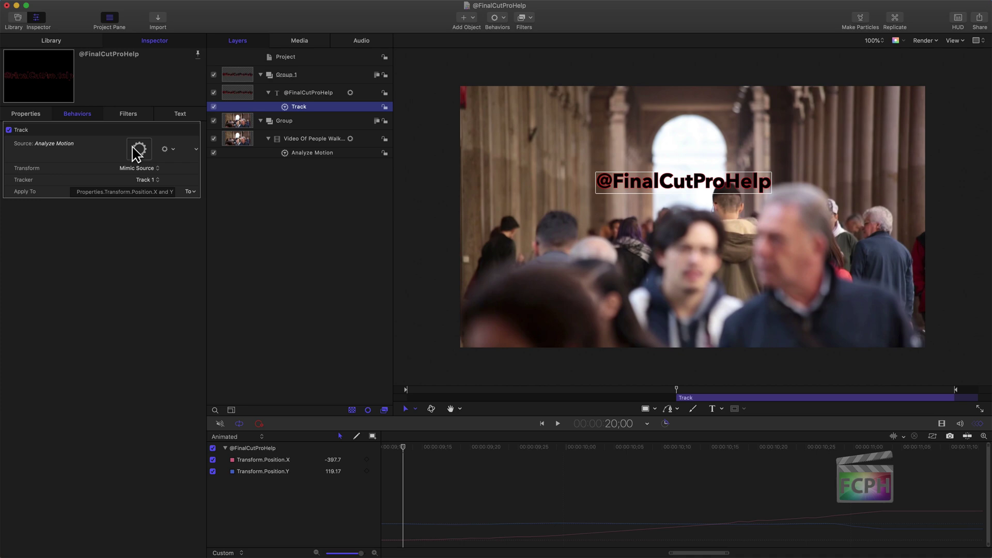
Step: Show the Timeline, fit it to the project, and extend Group 1 and the title back to the project start
{"action": "left_click_drag", "start_coordinate": [404, 452], "coordinate": [428, 455]}
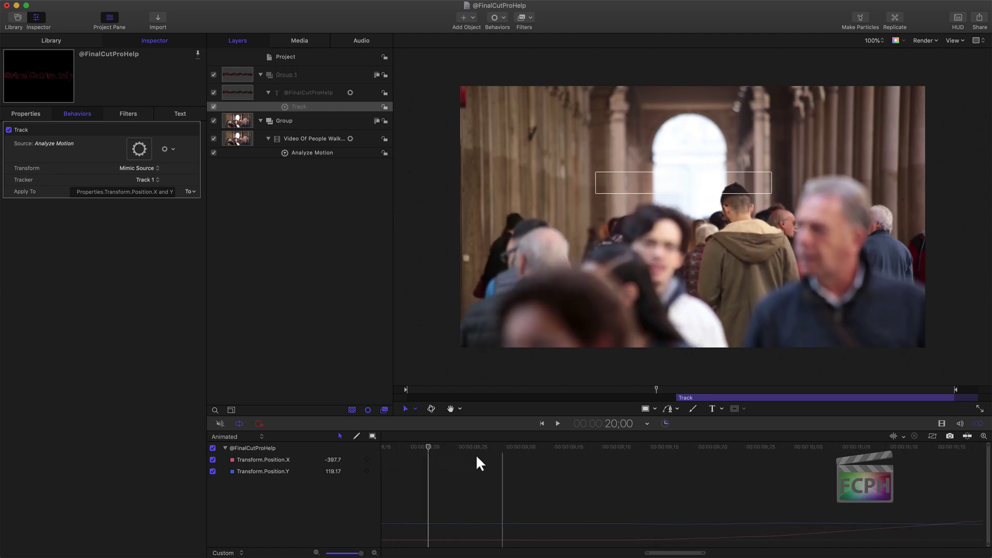
{"action": "left_click", "coordinate": [941, 422]}
{"action": "left_click_drag", "start_coordinate": [634, 470], "coordinate": [259, 472]}
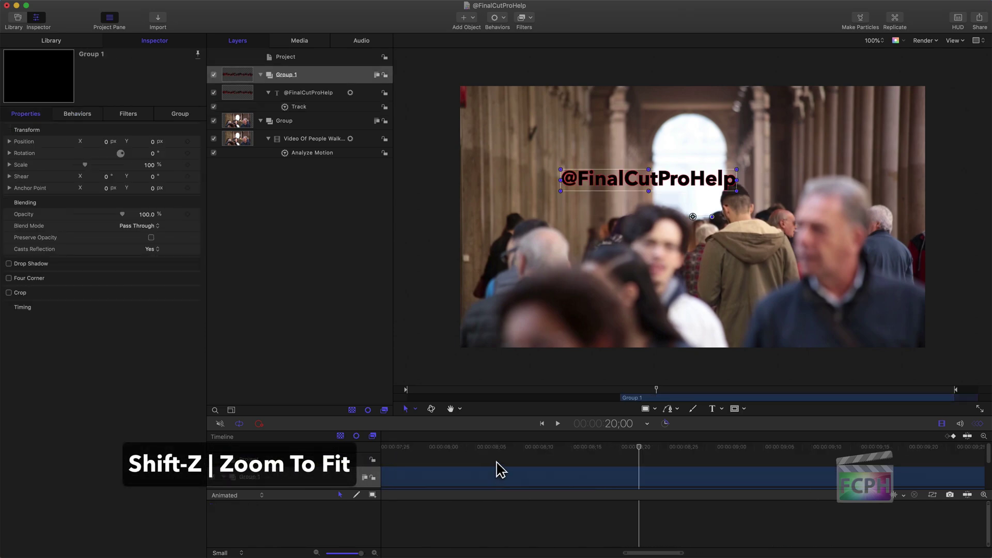
{"action": "key", "text": "shift+z"}
{"action": "left_click_drag", "start_coordinate": [613, 472], "coordinate": [364, 447]}
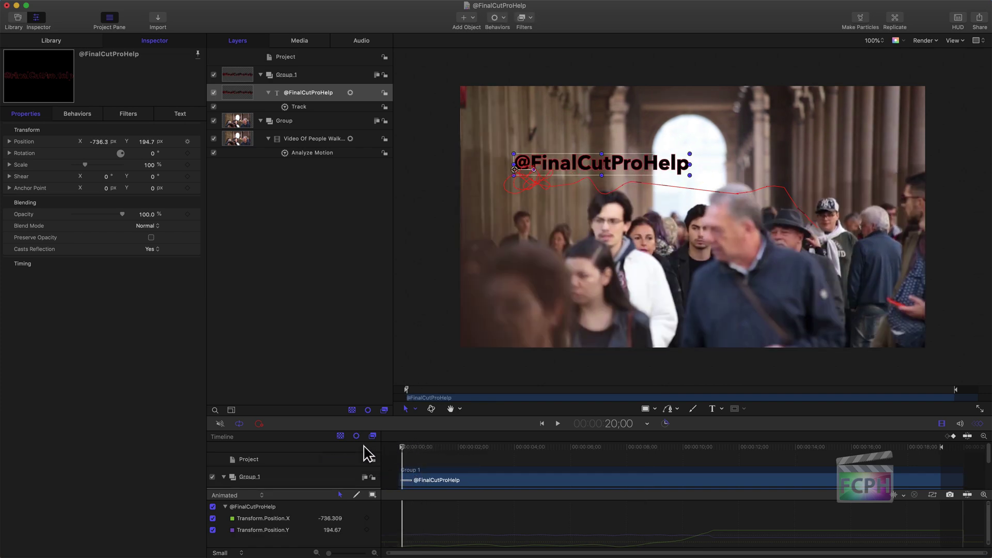
Step: Play the project to check how the title follows the tracked man, and return to the part where he is covered
{"action": "left_click", "coordinate": [420, 461]}
{"action": "key", "text": "space"}
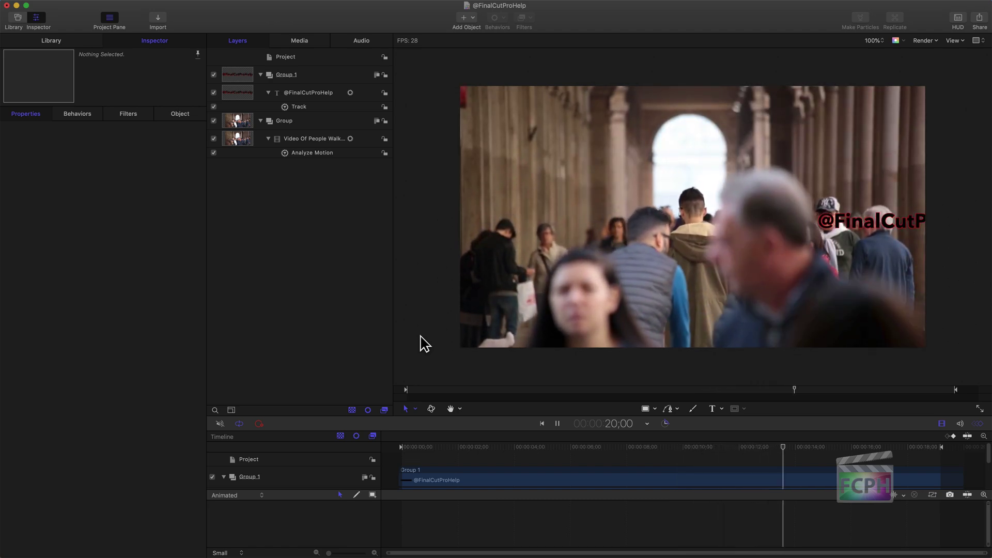
{"action": "key", "text": "space"}
{"action": "left_click_drag", "start_coordinate": [805, 448], "coordinate": [699, 445]}
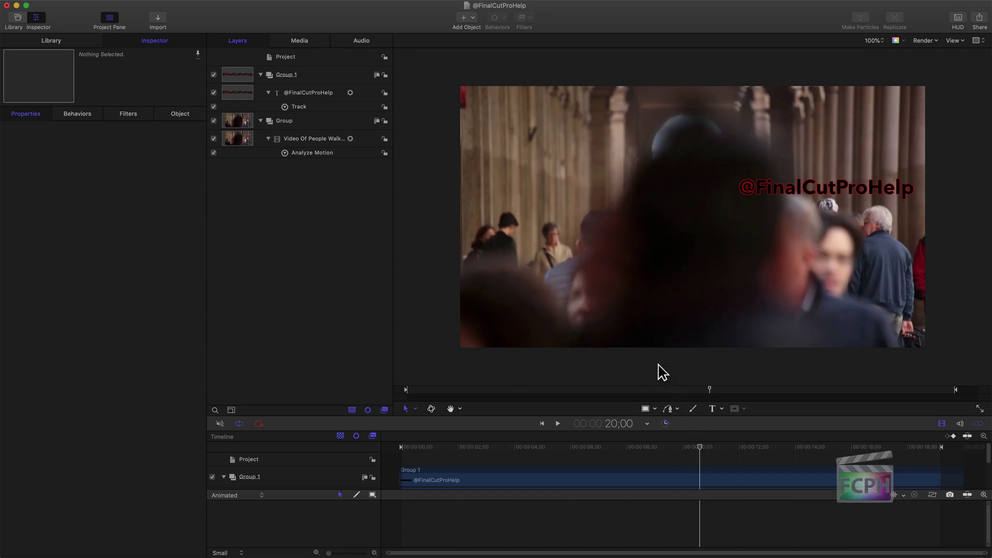
Step: Select the title, place the playhead on the frame where the tracking ends, and add a Position keyframe there
{"action": "left_click", "coordinate": [313, 96]}
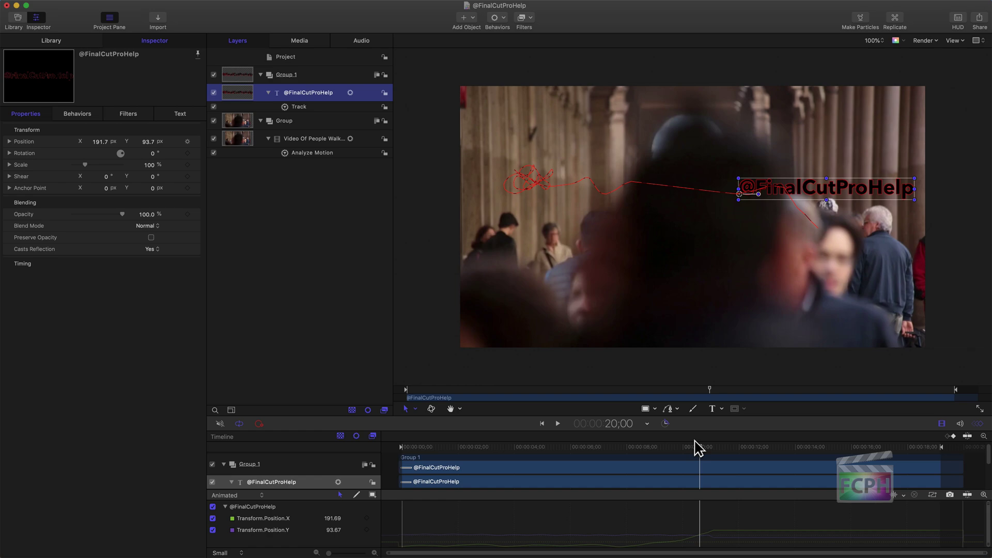
{"action": "mouse_move", "coordinate": [694, 445]}
{"action": "left_mouse_down"}
{"action": "mouse_move", "coordinate": [660, 446]}
{"action": "mouse_move", "coordinate": [679, 445]}
{"action": "left_mouse_up"}
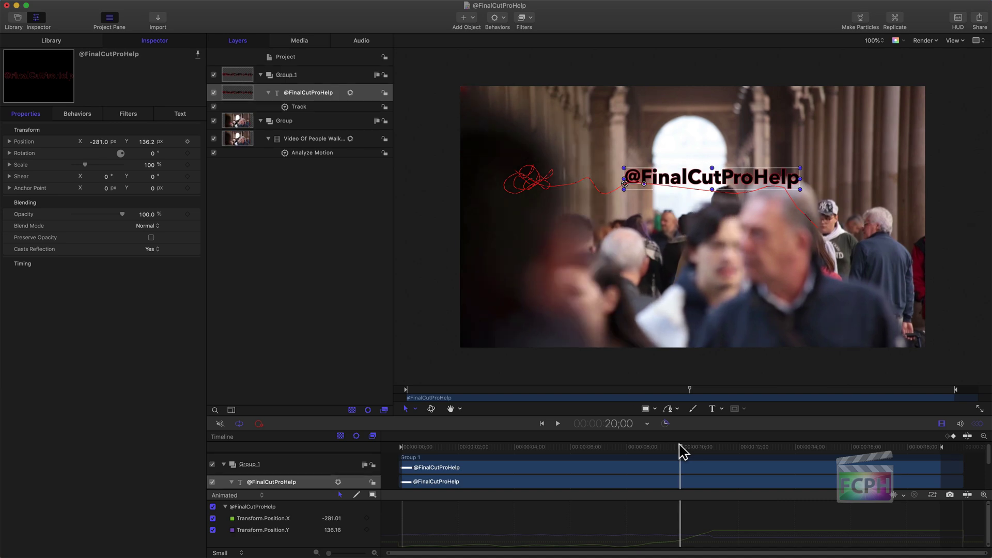
{"action": "left_click_drag", "start_coordinate": [680, 445], "coordinate": [684, 446]}
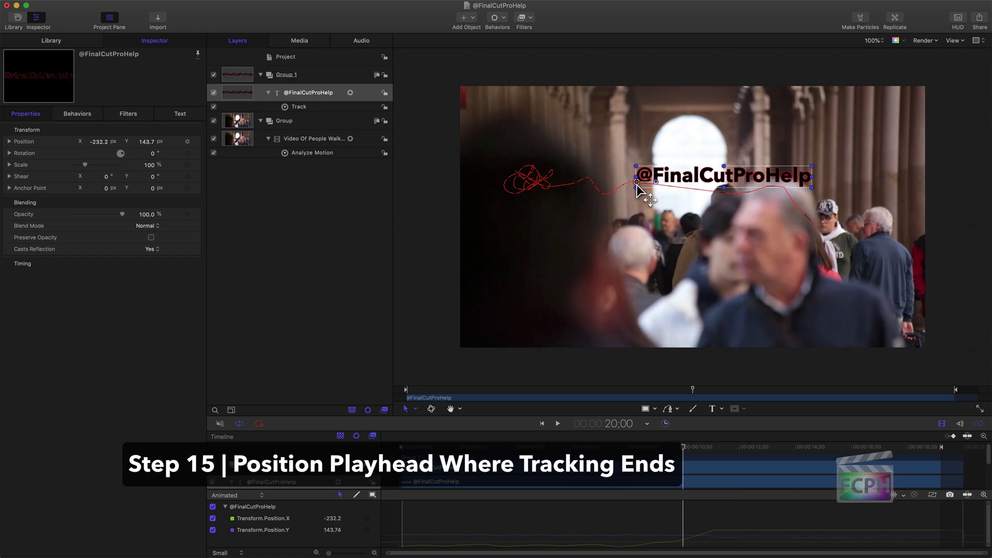
{"action": "key", "text": "Left"}
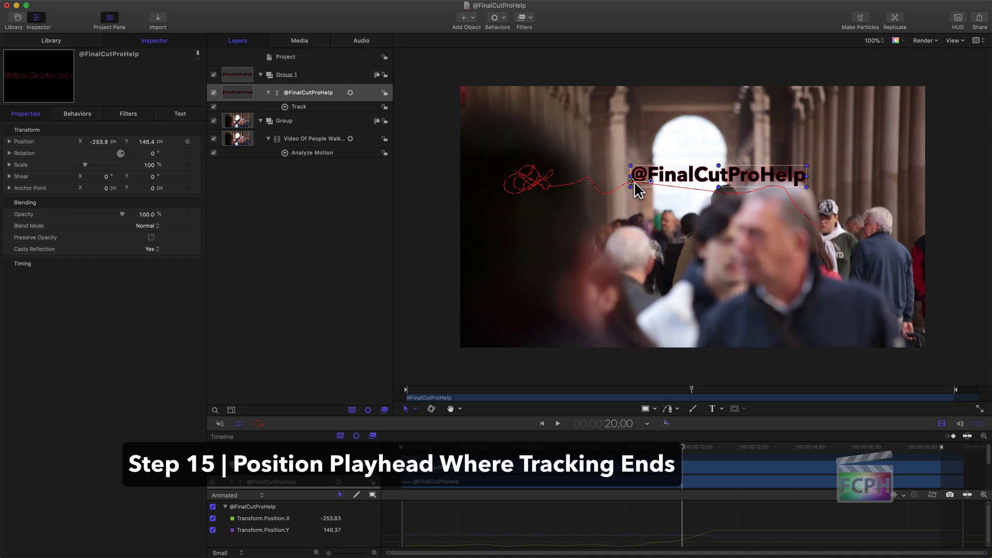
{"action": "left_click", "coordinate": [188, 145]}
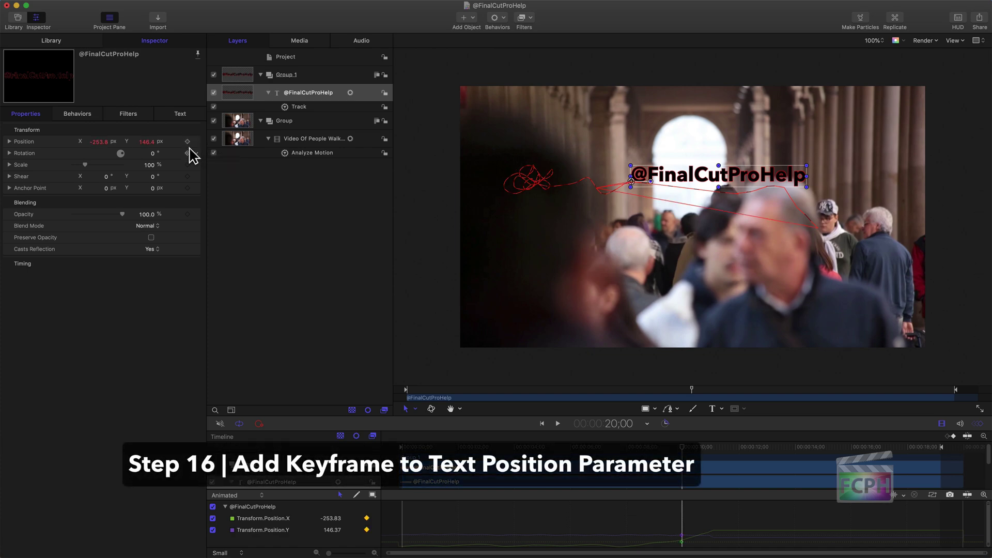
Step: Advance a few frames at a time and reposition the title along the man's path to add further Position keyframes
{"action": "key", "text": "Right"}
{"action": "key", "text": "Right"}
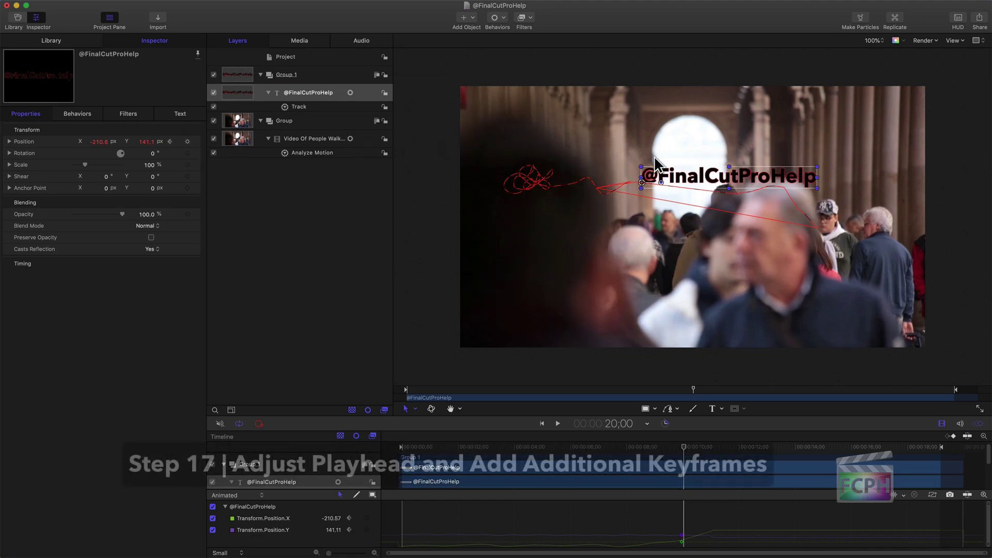
{"action": "left_click_drag", "start_coordinate": [642, 186], "coordinate": [683, 187]}
{"action": "key", "text": "Right"}
{"action": "key", "text": "Right"}
{"action": "key", "text": "Right"}
{"action": "key", "text": "Right"}
{"action": "key", "text": "Right"}
{"action": "key", "text": "Right"}
{"action": "key", "text": "Right"}
{"action": "key", "text": "Right"}
{"action": "key", "text": "Right"}
{"action": "key", "text": "Right"}
{"action": "key", "text": "Right"}
{"action": "key", "text": "Right"}
{"action": "key", "text": "Right"}
{"action": "key", "text": "Right"}
{"action": "key", "text": "Right"}
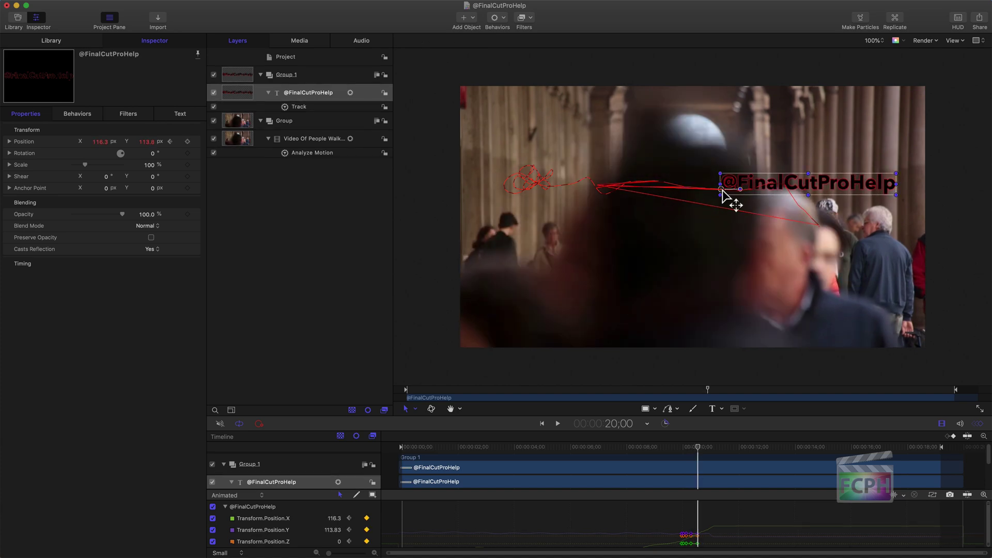
Step: Return to the last Position keyframe and move the title there to about X 206, Y 80 px
{"action": "key", "text": "Right"}
{"action": "key", "text": "Right"}
{"action": "key", "text": "Right"}
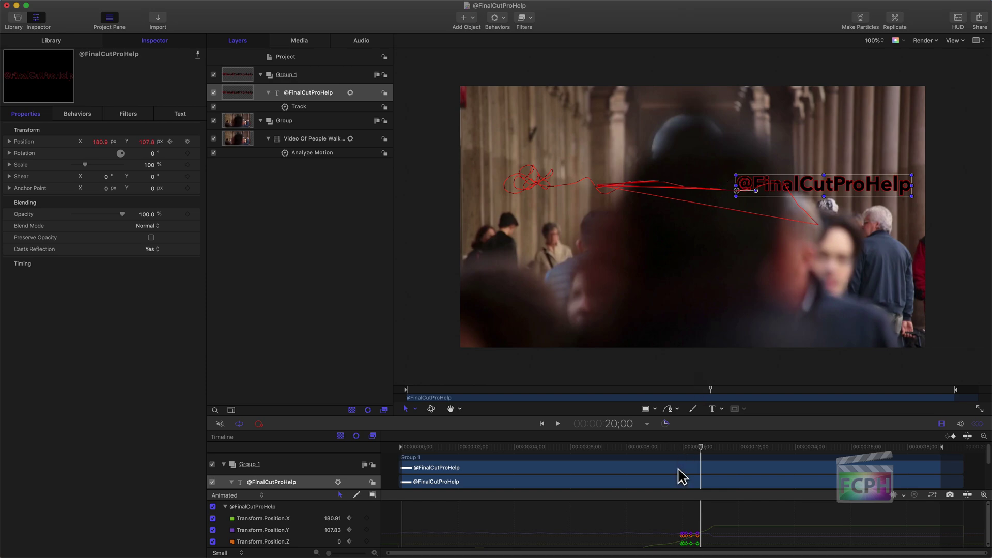
{"action": "mouse_move", "coordinate": [700, 448]}
{"action": "left_mouse_down"}
{"action": "mouse_move", "coordinate": [663, 448]}
{"action": "mouse_move", "coordinate": [697, 446]}
{"action": "left_mouse_up"}
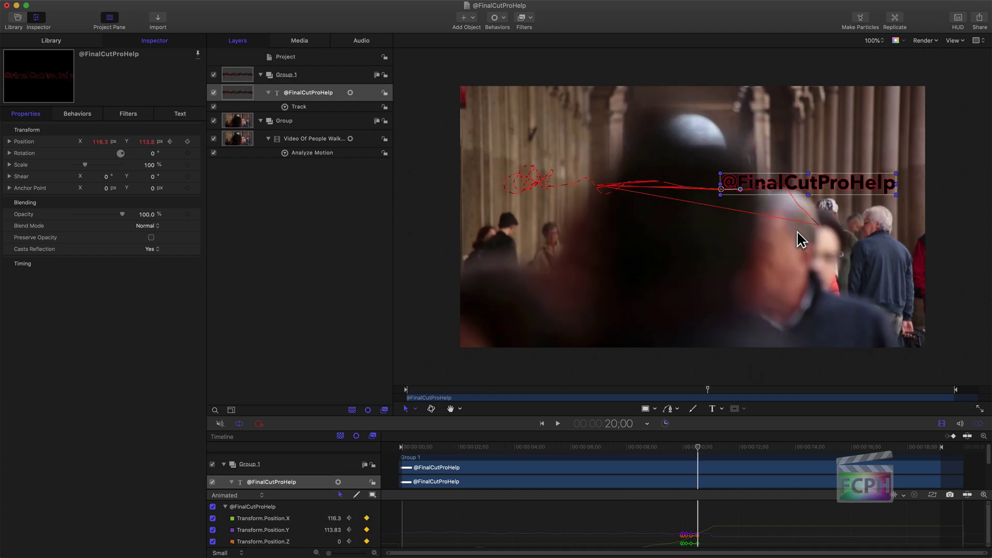
{"action": "mouse_move", "coordinate": [726, 194]}
{"action": "left_mouse_down"}
{"action": "mouse_move", "coordinate": [821, 228]}
{"action": "mouse_move", "coordinate": [782, 226]}
{"action": "mouse_move", "coordinate": [743, 195]}
{"action": "left_mouse_up"}
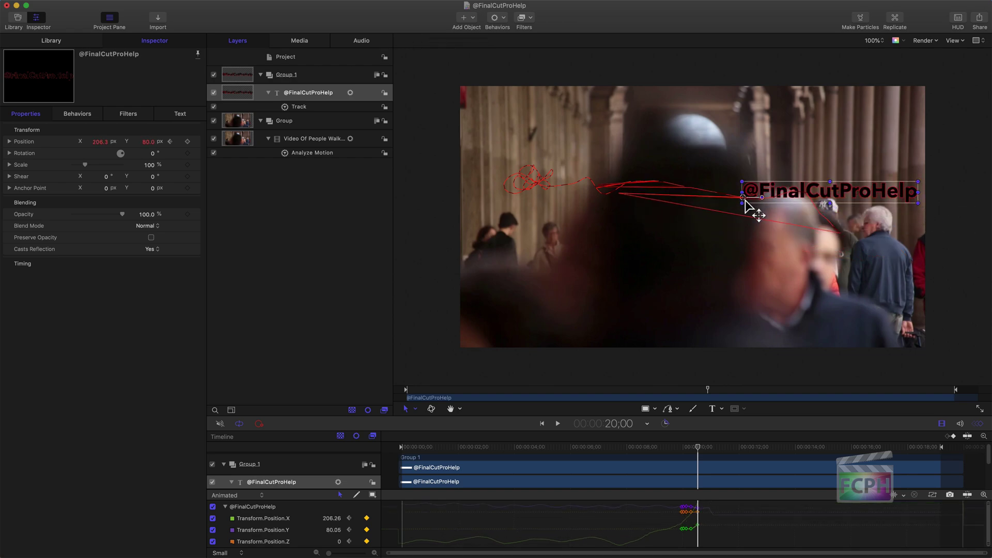
Step: Go back a few frames and move the title to about X 26, Y 108 px to correct its path
{"action": "key", "text": "Left"}
{"action": "key", "text": "Left"}
{"action": "key", "text": "Left"}
{"action": "key", "text": "Left"}
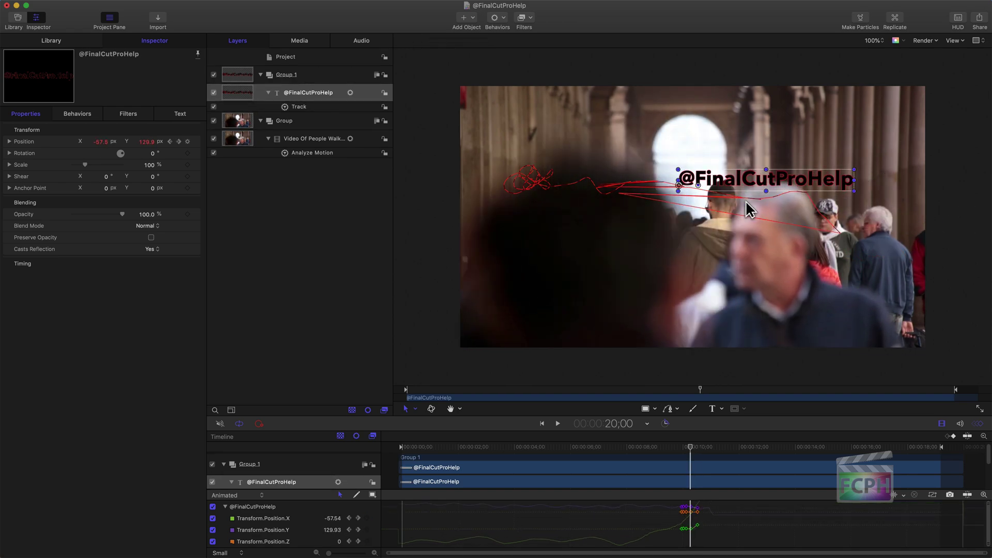
{"action": "left_click_drag", "start_coordinate": [692, 188], "coordinate": [699, 190]}
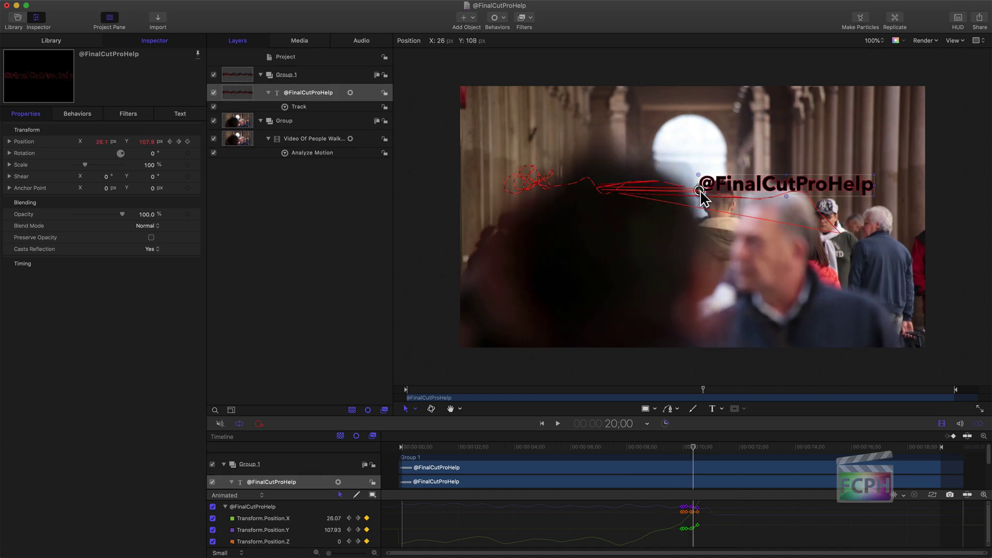
Step: Play back the section around the new Position keyframes to check the title's corrected movement
{"action": "key", "text": "Left"}
{"action": "key", "text": "Left"}
{"action": "key", "text": "Left"}
{"action": "key", "text": "space"}
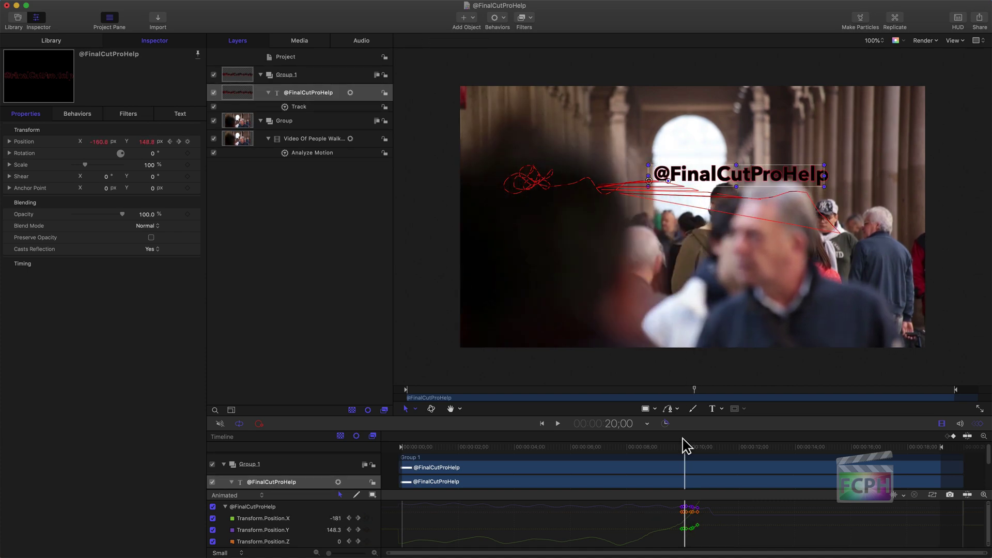
{"action": "left_click_drag", "start_coordinate": [666, 449], "coordinate": [607, 447]}
{"action": "key", "text": "space"}
{"action": "left_click", "coordinate": [443, 290]}
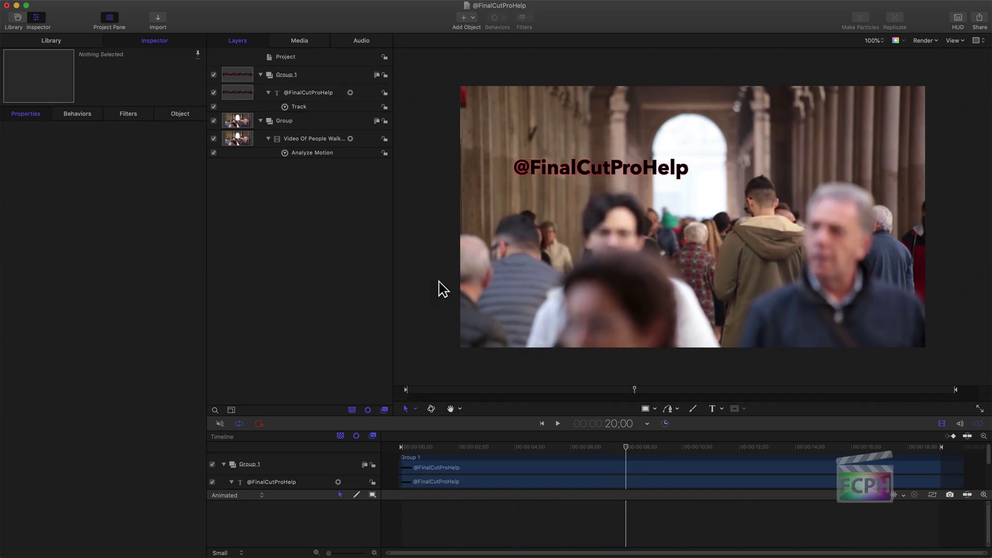
{"action": "key", "text": "space"}
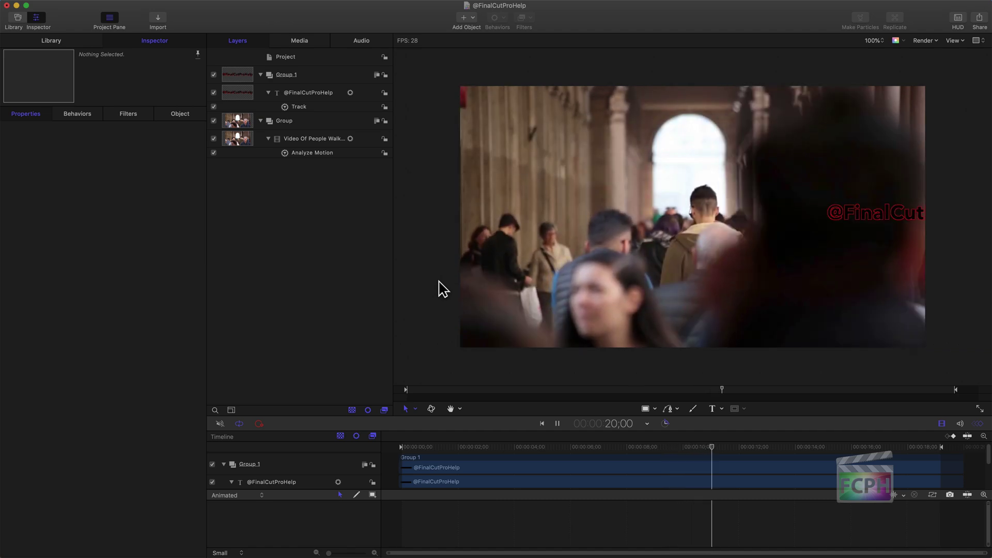
{"action": "key", "text": "space"}
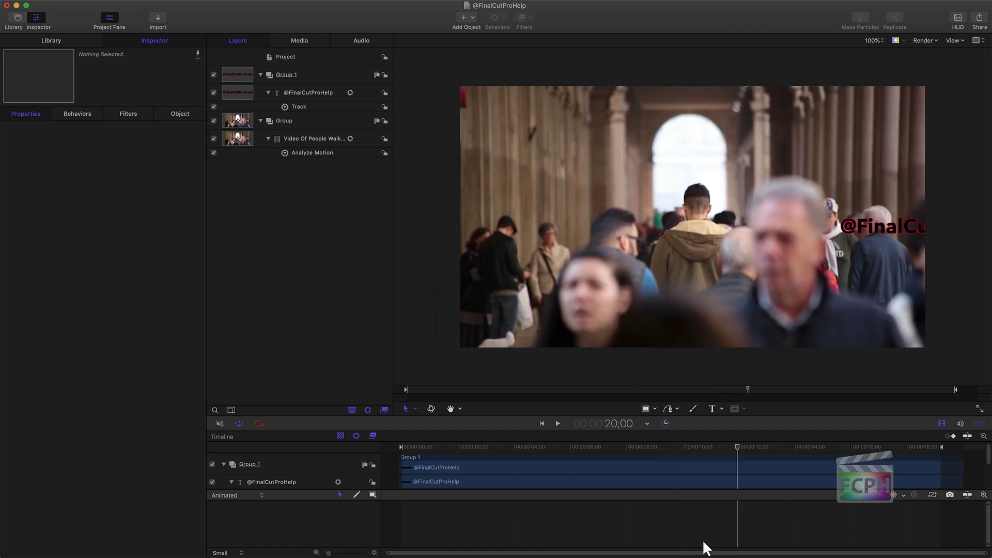
{"action": "left_click", "coordinate": [309, 91]}
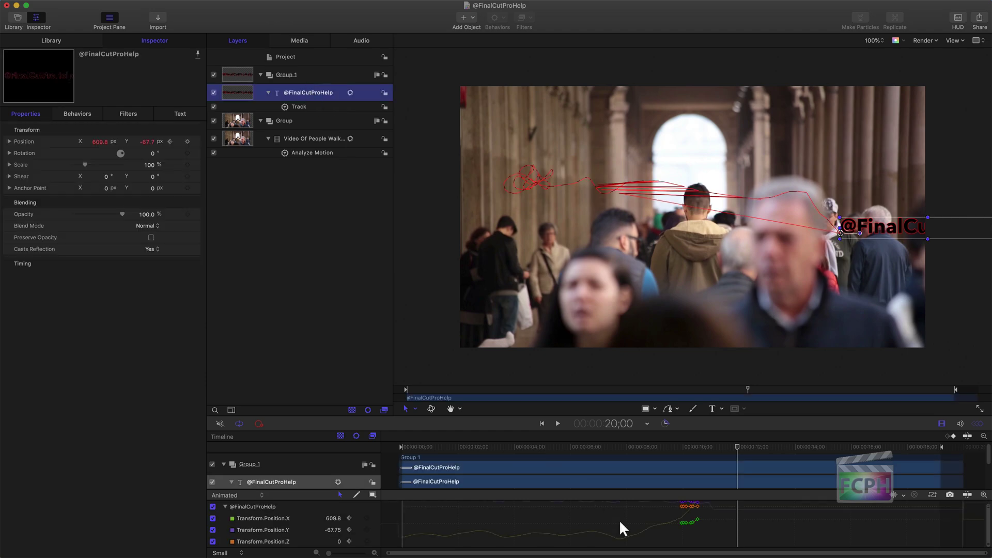
{"action": "left_click_drag", "start_coordinate": [736, 448], "coordinate": [714, 453]}
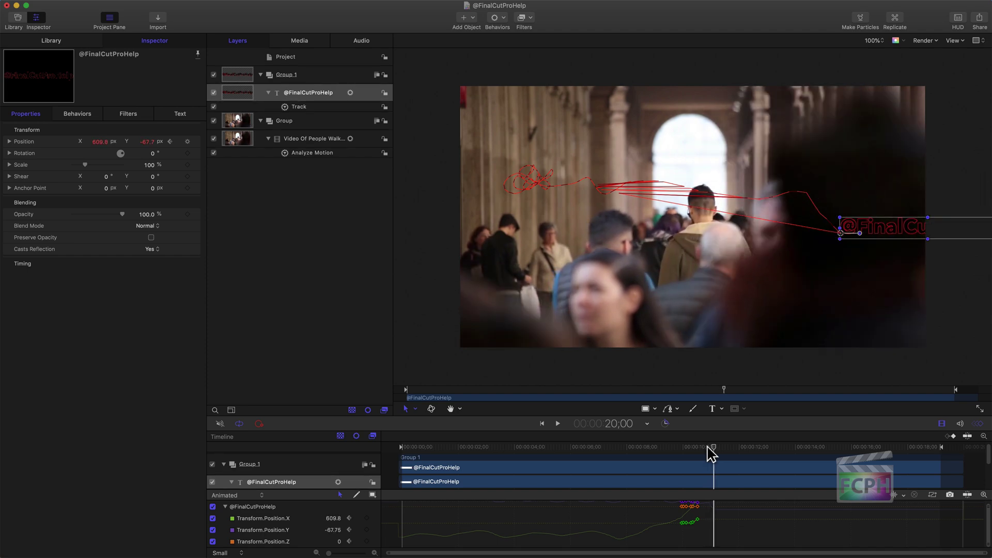
{"action": "left_click", "coordinate": [188, 141]}
{"action": "key", "text": "Right"}
{"action": "key", "text": "Right"}
{"action": "key", "text": "Right"}
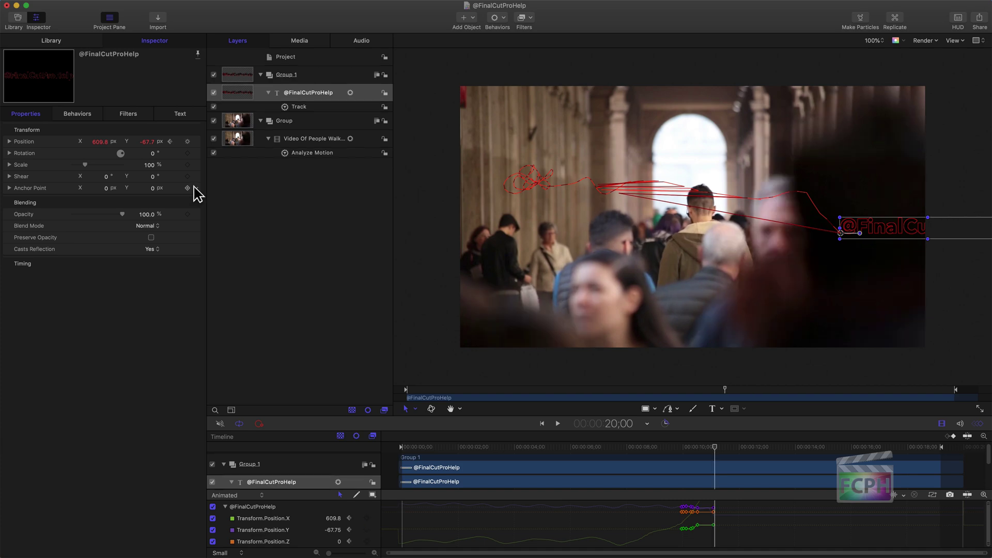
Step: Advance several frames and move the title to about X 732, Y 94 px to extend its Position keyframes
{"action": "left_click_drag", "start_coordinate": [878, 234], "coordinate": [902, 194]}
{"action": "key", "text": "Right"}
{"action": "key", "text": "Right"}
{"action": "key", "text": "Right"}
{"action": "key", "text": "Right"}
{"action": "key", "text": "Right"}
{"action": "key", "text": "Right"}
{"action": "key", "text": "Right"}
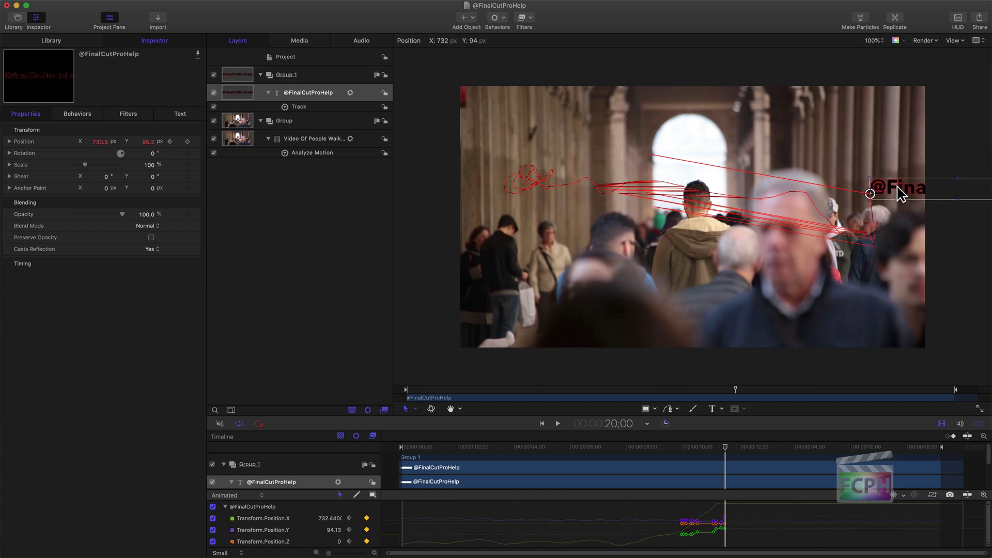
Step: Go back two frames and raise the title to add an in-between Position keyframe
{"action": "key", "text": "Left"}
{"action": "key", "text": "Left"}
{"action": "left_click_drag", "start_coordinate": [904, 237], "coordinate": [880, 200]}
{"action": "key", "text": "Left"}
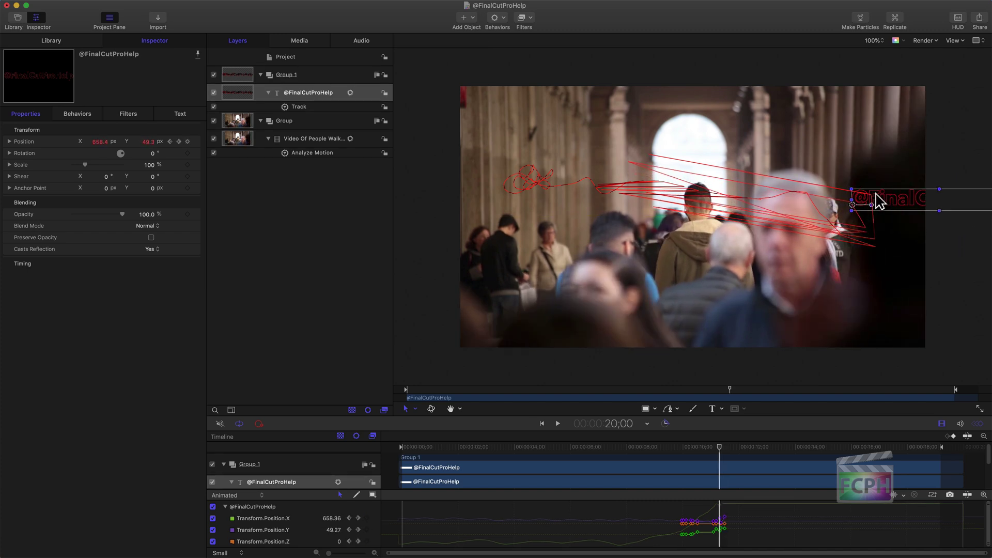
Step: Enlarge the keyframe curves with the timeline hidden and delete the Position keyframes just before the last one
{"action": "left_click_drag", "start_coordinate": [328, 552], "coordinate": [364, 554]}
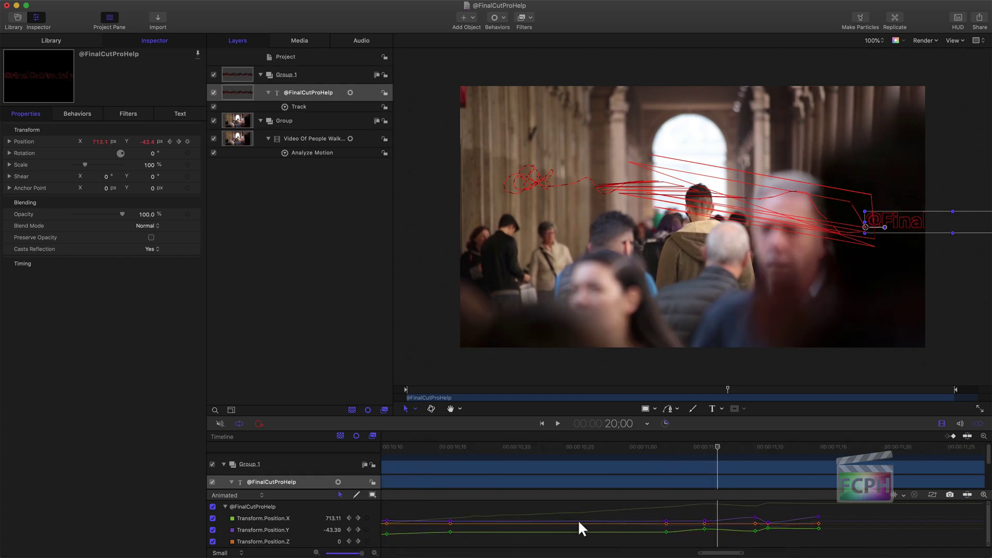
{"action": "left_click", "coordinate": [941, 423]}
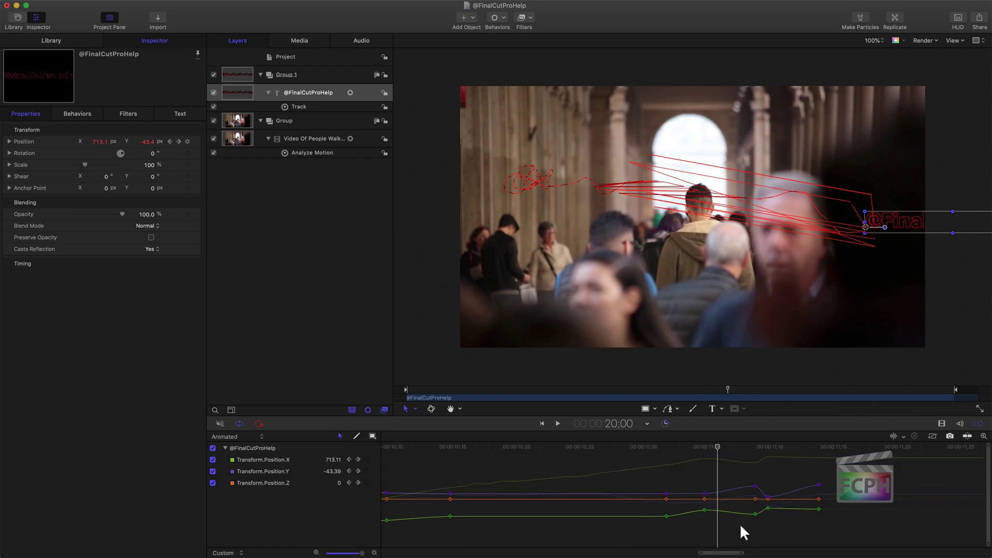
{"action": "left_click_drag", "start_coordinate": [723, 515], "coordinate": [654, 445]}
{"action": "key", "text": "Delete"}
{"action": "left_click_drag", "start_coordinate": [686, 522], "coordinate": [636, 485]}
{"action": "key", "text": "Delete"}
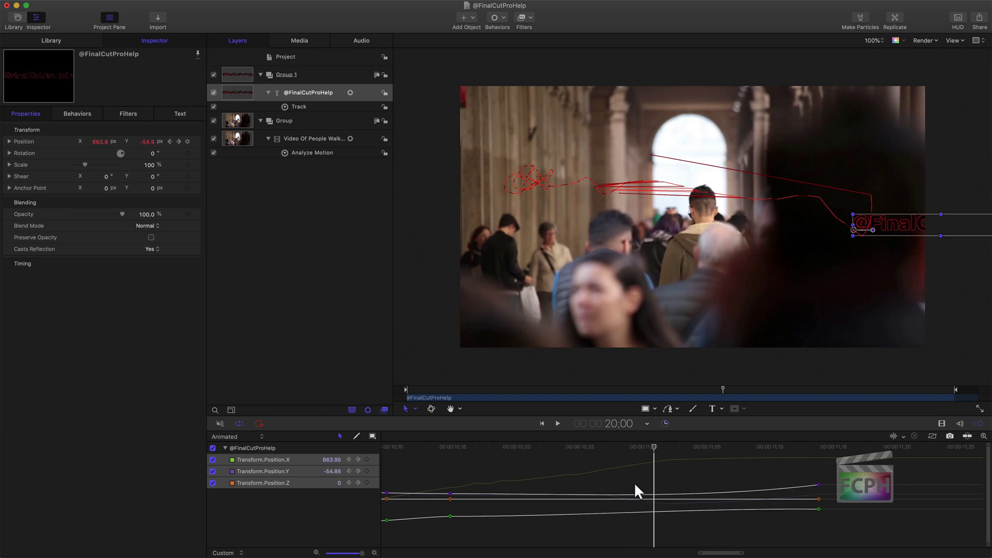
Step: Go back before the last Position keyframe and add new in-between keyframes by moving the title toward the frame's right edge while advancing
{"action": "left_click_drag", "start_coordinate": [652, 444], "coordinate": [619, 439]}
{"action": "left_click_drag", "start_coordinate": [862, 210], "coordinate": [987, 202]}
{"action": "key", "text": "Right"}
{"action": "key", "text": "Right"}
{"action": "key", "text": "Right"}
{"action": "key", "text": "Right"}
{"action": "key", "text": "Right"}
{"action": "key", "text": "Right"}
{"action": "key", "text": "Right"}
{"action": "key", "text": "Right"}
{"action": "key", "text": "Right"}
{"action": "key", "text": "Right"}
{"action": "key", "text": "Right"}
{"action": "key", "text": "Right"}
{"action": "key", "text": "Right"}
{"action": "key", "text": "Right"}
{"action": "key", "text": "Right"}
{"action": "key", "text": "Right"}
{"action": "key", "text": "Right"}
{"action": "key", "text": "Right"}
{"action": "key", "text": "Right"}
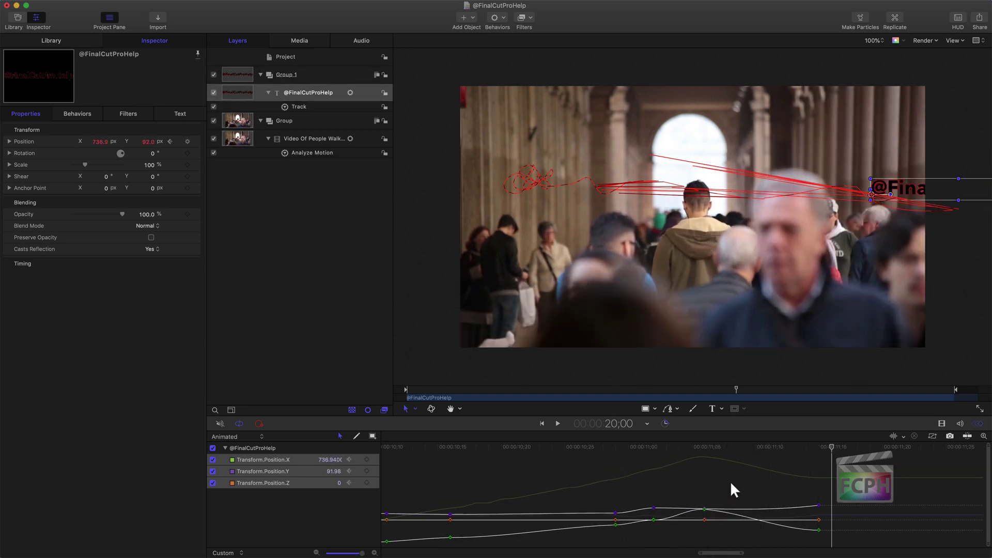
Step: Add a Position keyframe a few frames on with the title at about X 693, Y 136 px, and step back along its path
{"action": "left_click_drag", "start_coordinate": [915, 195], "coordinate": [903, 183]}
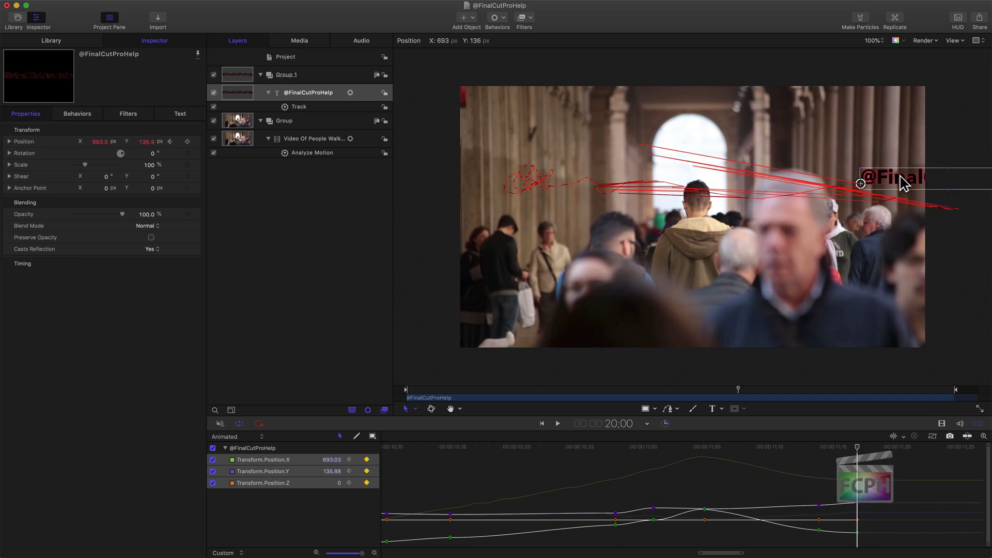
{"action": "key", "text": "Left"}
{"action": "key", "text": "Left"}
{"action": "key", "text": "Left"}
{"action": "key", "text": "Left"}
{"action": "key", "text": "Left"}
{"action": "key", "text": "Left"}
{"action": "key", "text": "Left"}
{"action": "key", "text": "Left"}
{"action": "key", "text": "Left"}
{"action": "key", "text": "Left"}
{"action": "key", "text": "Left"}
{"action": "key", "text": "Left"}
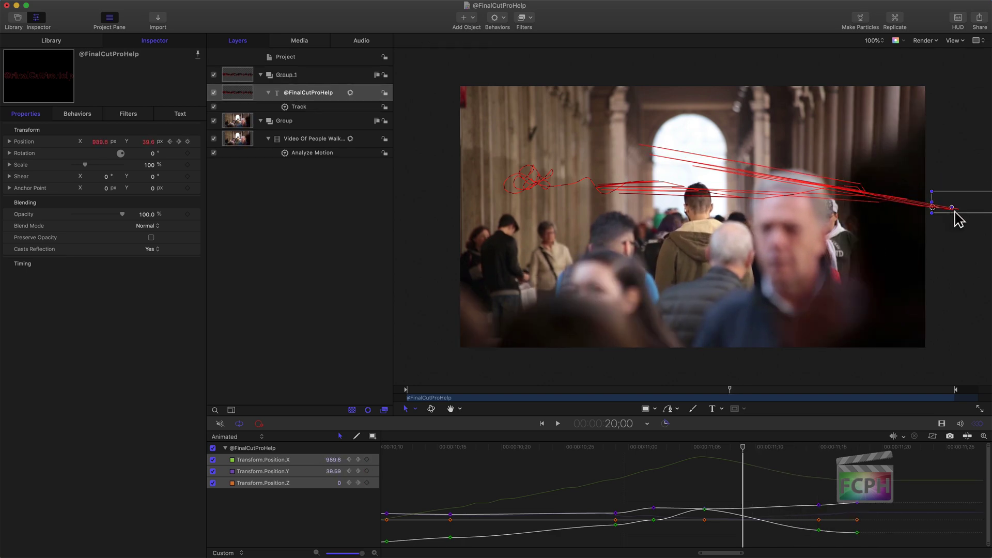
Step: Delete the three Position keyframes lying between the earlier group and the last two keyframes
{"action": "left_click_drag", "start_coordinate": [714, 539], "coordinate": [693, 497]}
{"action": "key", "text": "Delete"}
{"action": "left_click_drag", "start_coordinate": [662, 534], "coordinate": [641, 499]}
{"action": "key", "text": "Delete"}
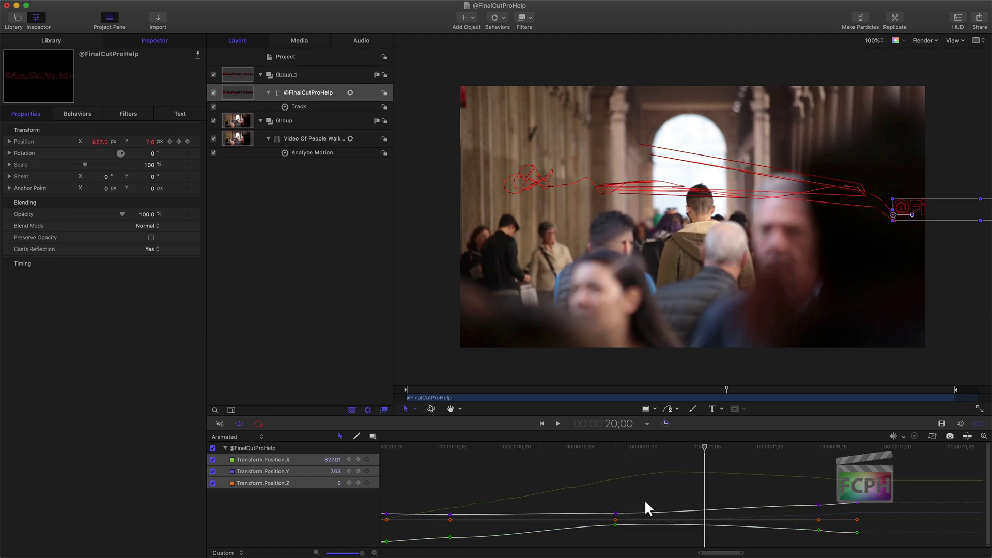
{"action": "left_click_drag", "start_coordinate": [623, 534], "coordinate": [612, 500]}
{"action": "key", "text": "Delete"}
Step: Go to just past 12 seconds and move the title off the frame to about X 1077, Y 139 px
{"action": "left_click_drag", "start_coordinate": [702, 448], "coordinate": [986, 452]}
{"action": "scroll", "coordinate": [842, 464], "scroll_direction": "right", "scroll_amount": 10}
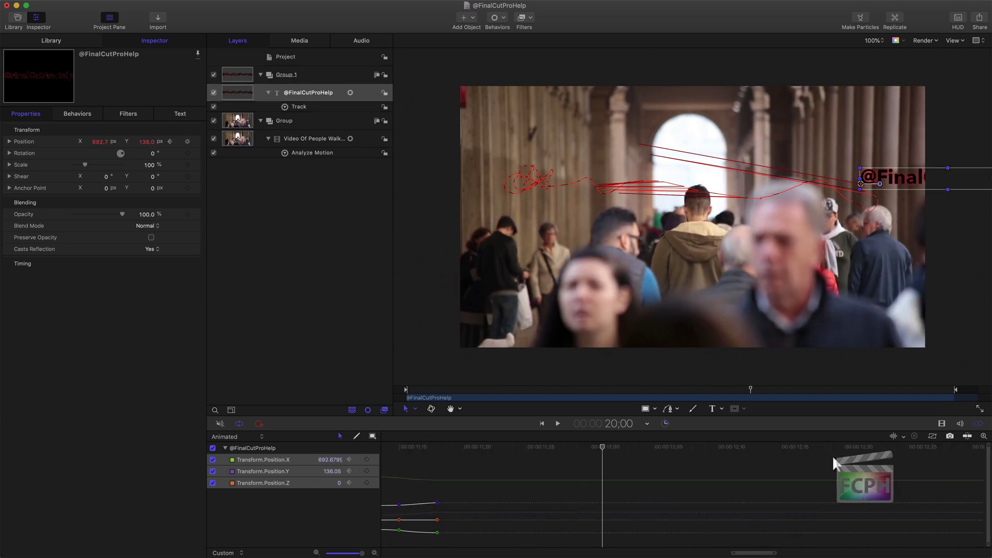
{"action": "scroll", "coordinate": [441, 460], "scroll_direction": "left", "scroll_amount": 6}
{"action": "left_click_drag", "start_coordinate": [537, 446], "coordinate": [631, 442]}
{"action": "left_click_drag", "start_coordinate": [859, 178], "coordinate": [953, 183]}
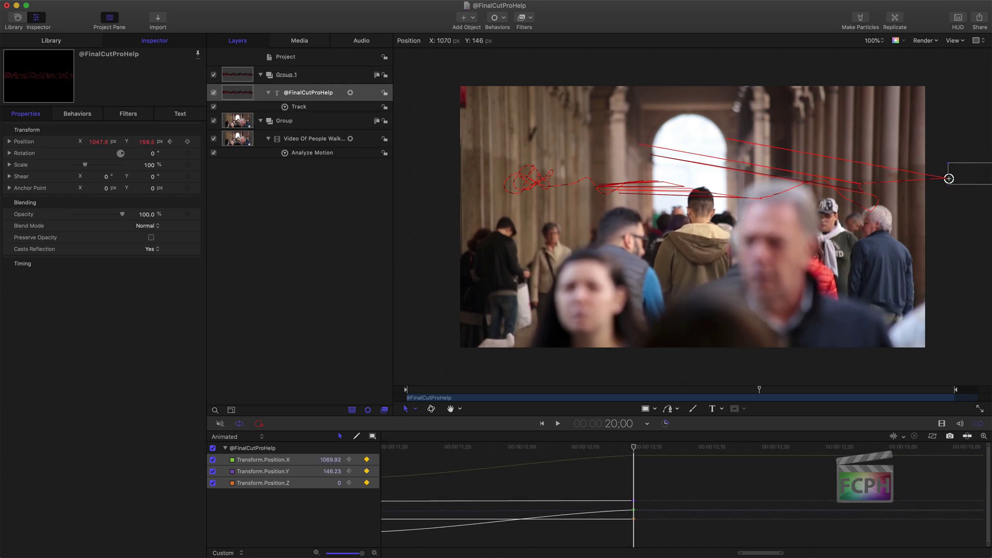
Step: Fit the whole project in the keyframe editor, deselect the title and play from the start to check its motion
{"action": "left_click", "coordinate": [617, 484]}
{"action": "key", "text": "shift+z"}
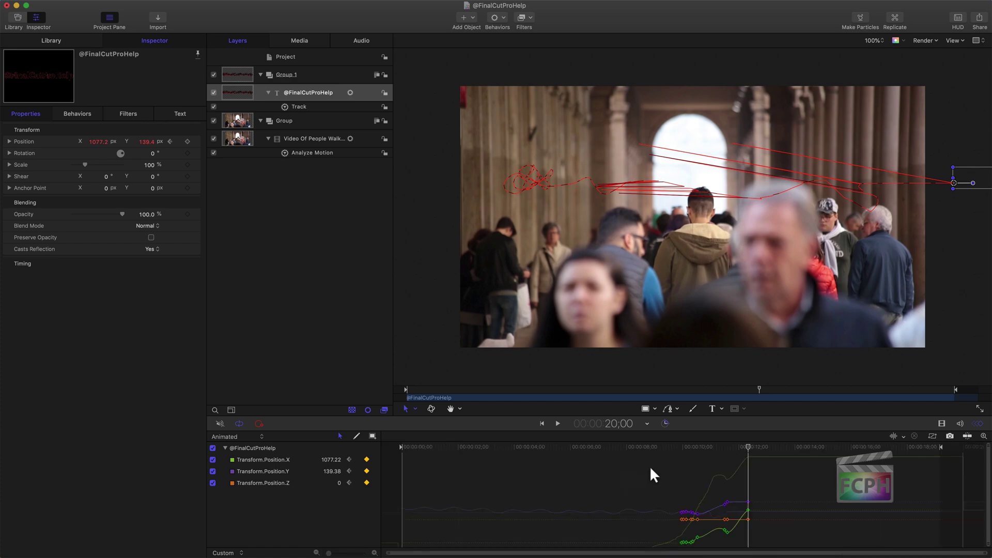
{"action": "left_click_drag", "start_coordinate": [750, 447], "coordinate": [278, 458]}
{"action": "key", "text": "space"}
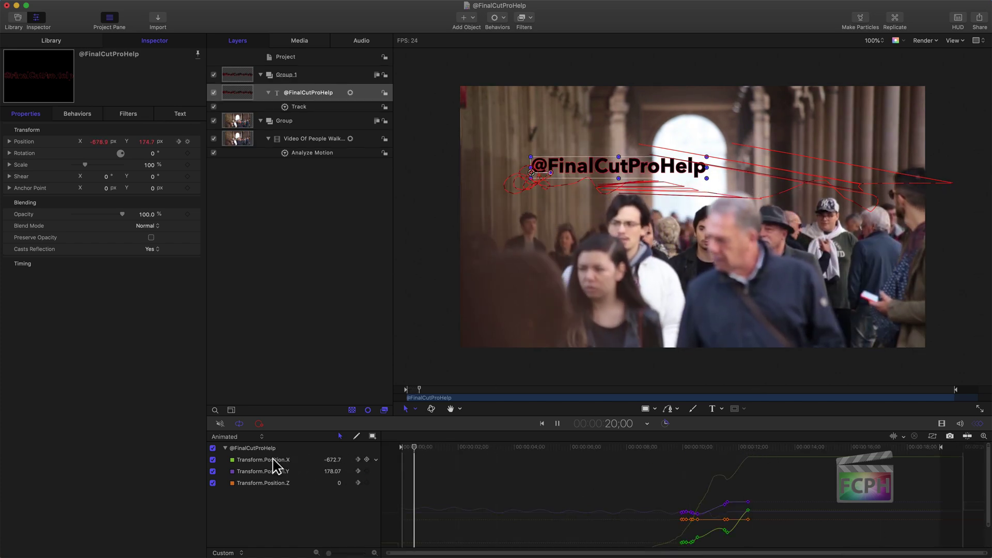
{"action": "left_click", "coordinate": [424, 305]}
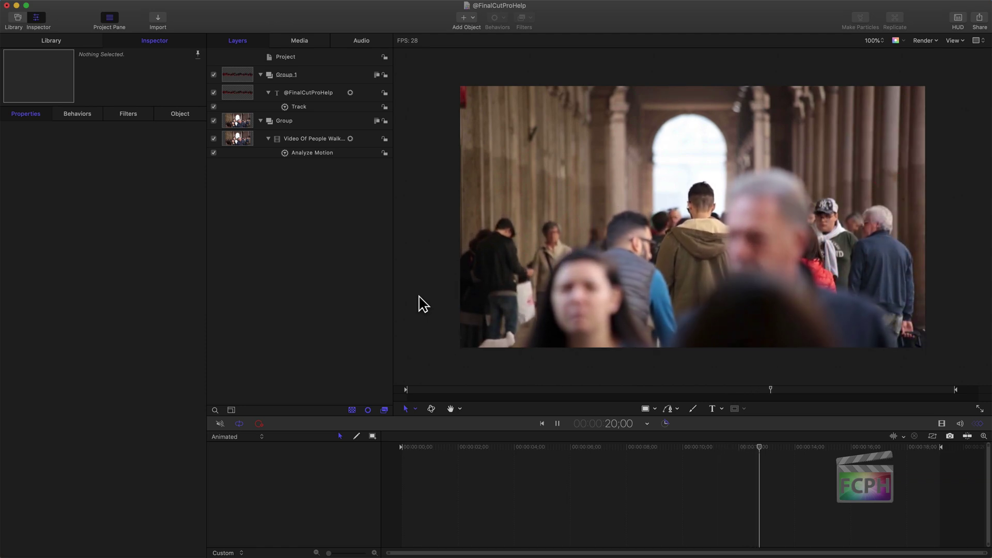
{"action": "key", "text": "space"}
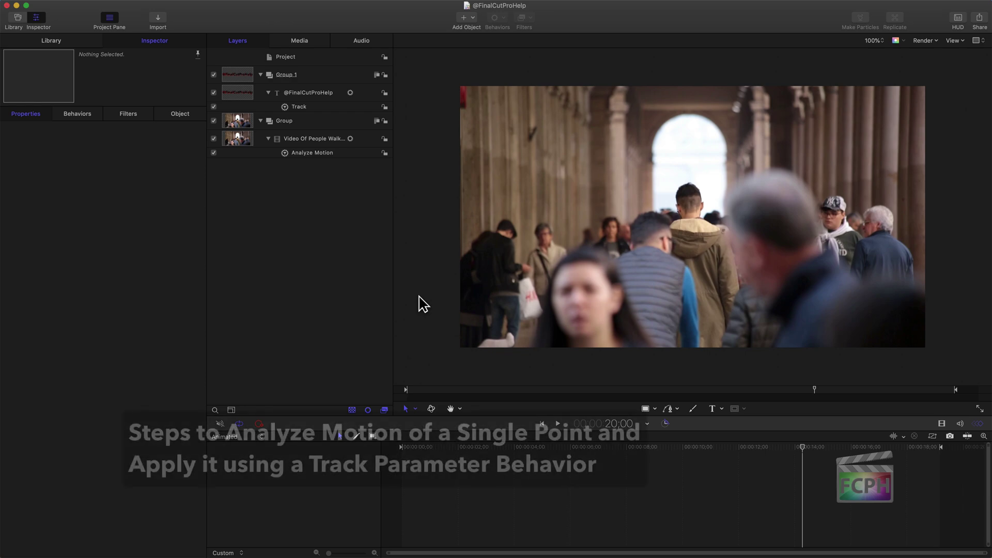
{"action": "left_click", "coordinate": [308, 140]}
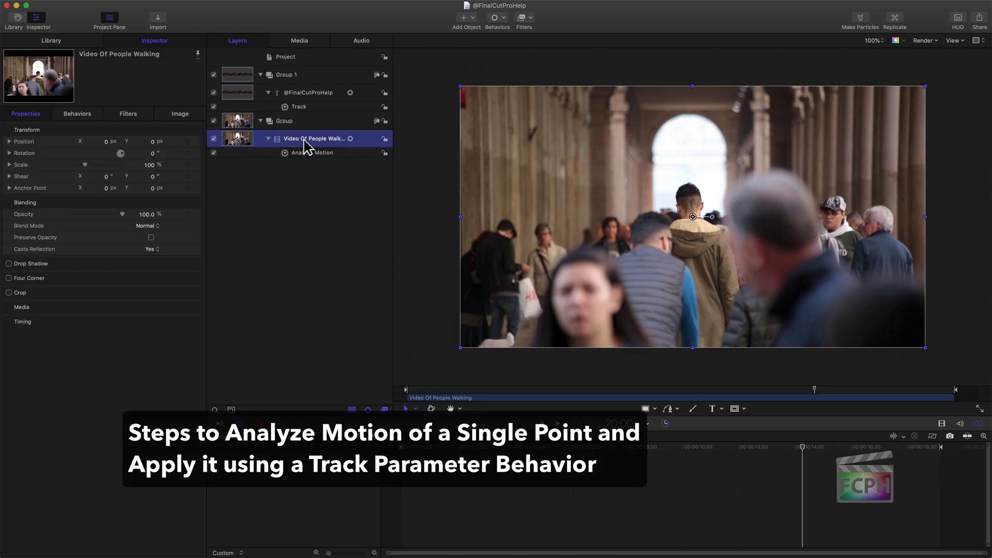
{"action": "left_click", "coordinate": [503, 19]}
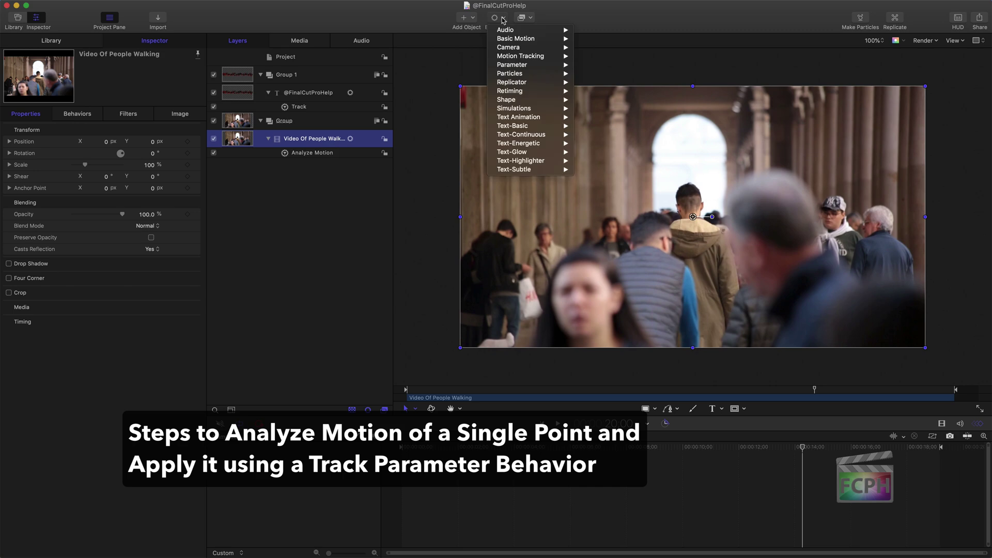
{"action": "mouse_move", "coordinate": [527, 41]}
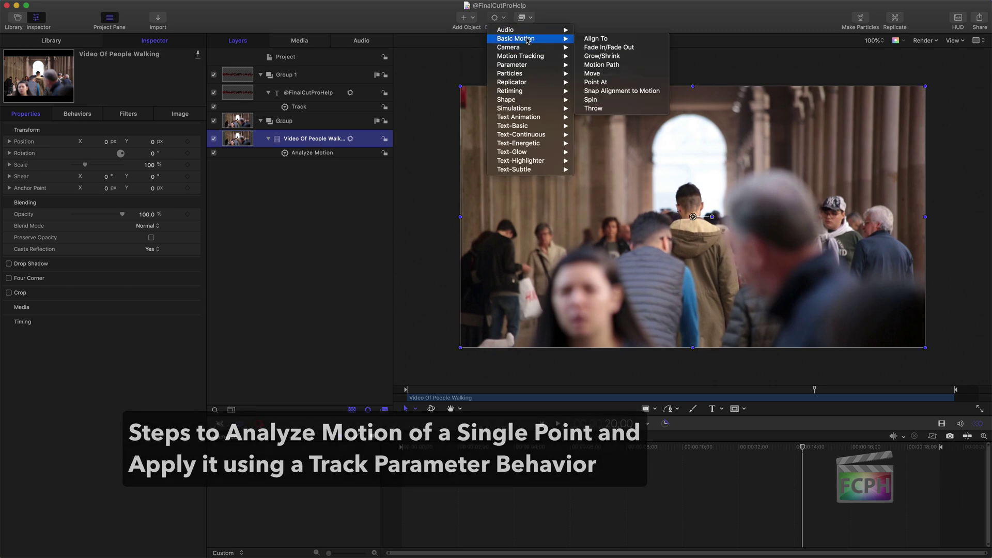
{"action": "mouse_move", "coordinate": [533, 61]}
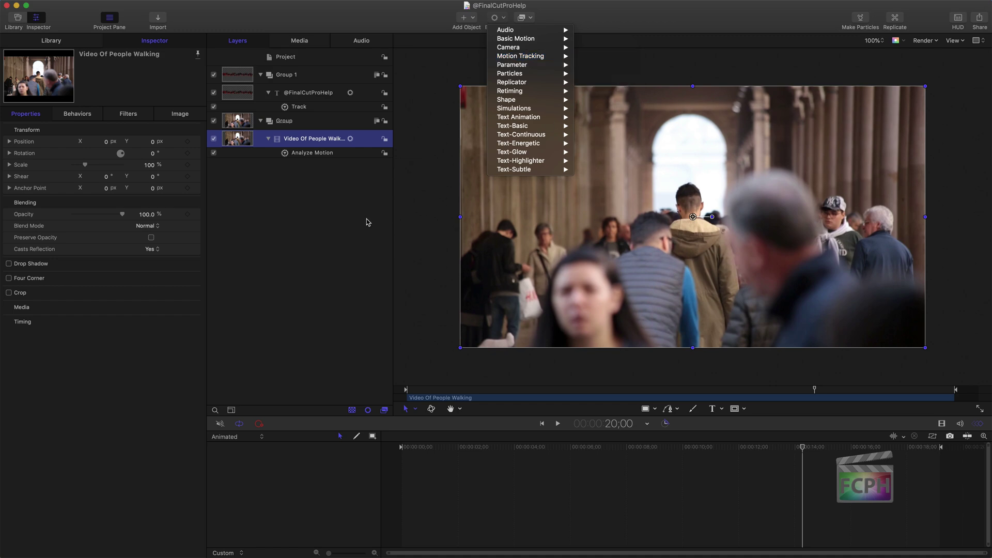
{"action": "left_click", "coordinate": [331, 218]}
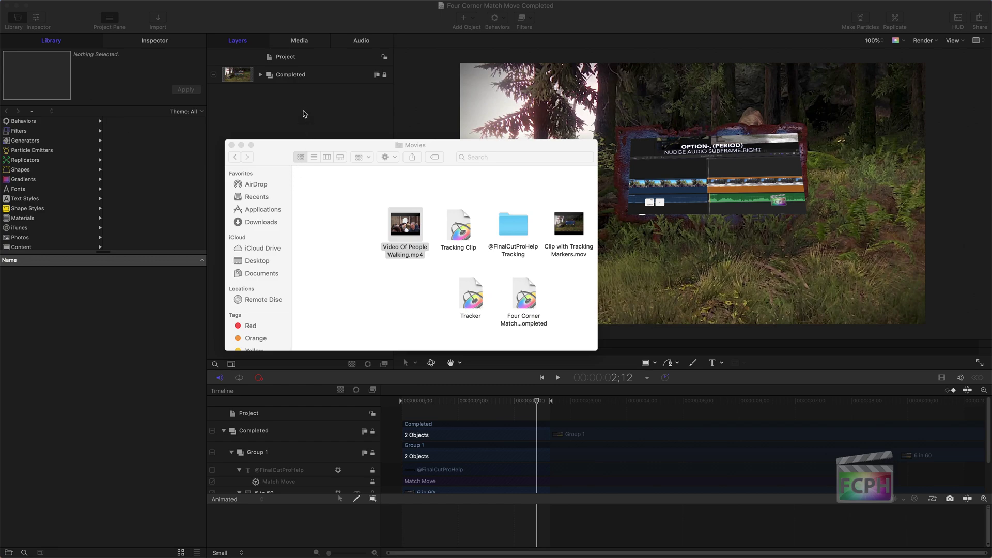
Step: In the Four Corner Match Move Completed project, hide Group 1 inside Completed and scrub through the clip's four tracking markers
{"action": "left_click", "coordinate": [304, 115]}
{"action": "left_click_drag", "start_coordinate": [518, 402], "coordinate": [404, 405]}
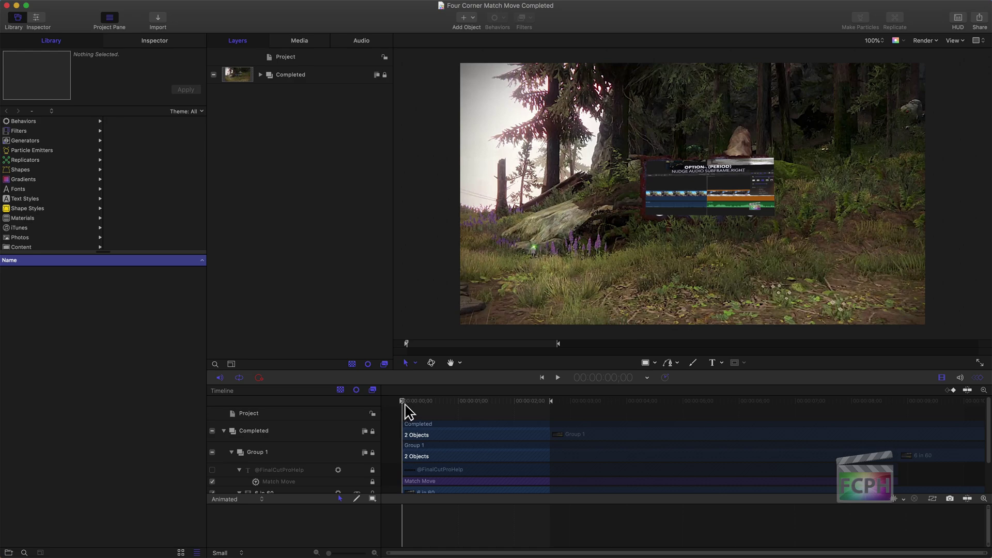
{"action": "left_click", "coordinate": [261, 75]}
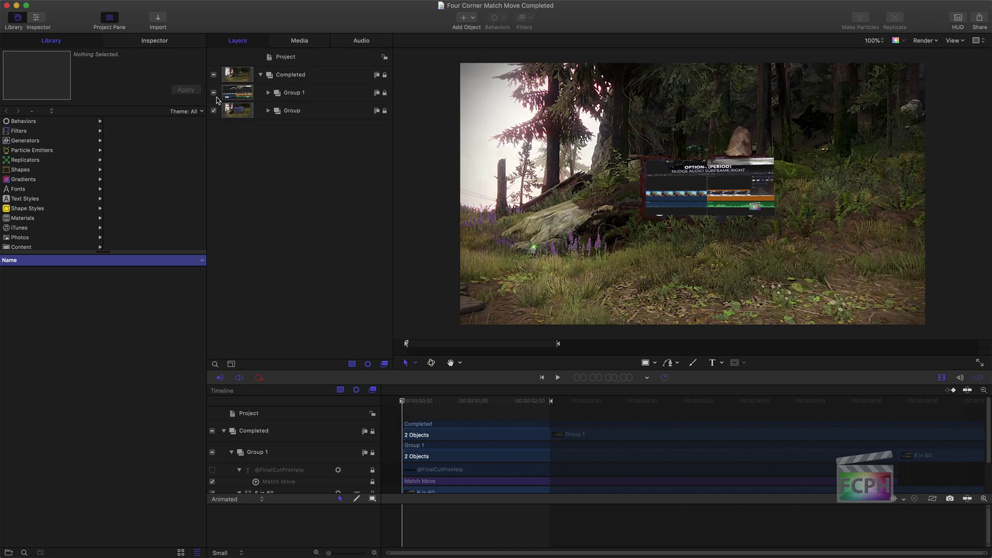
{"action": "left_click", "coordinate": [213, 92]}
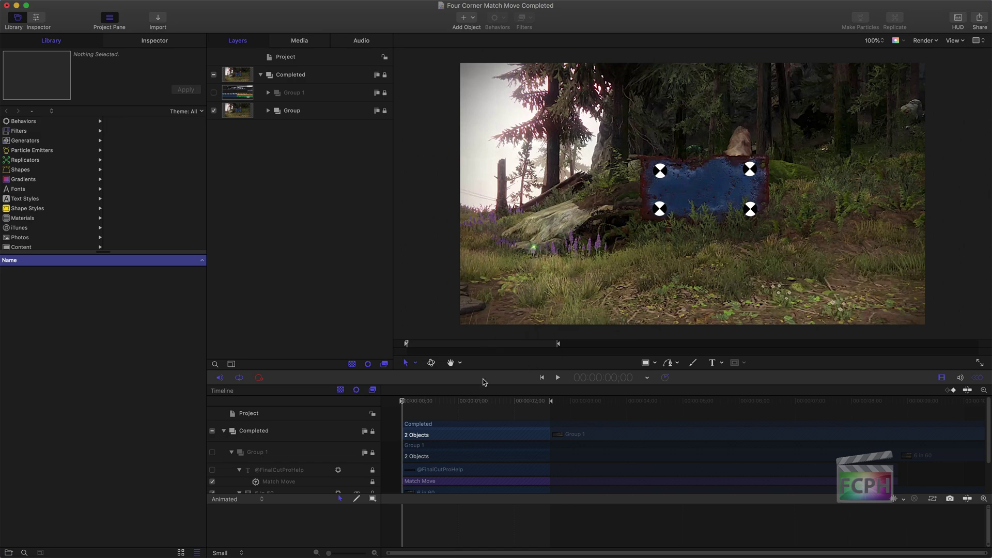
{"action": "left_click_drag", "start_coordinate": [408, 402], "coordinate": [500, 407]}
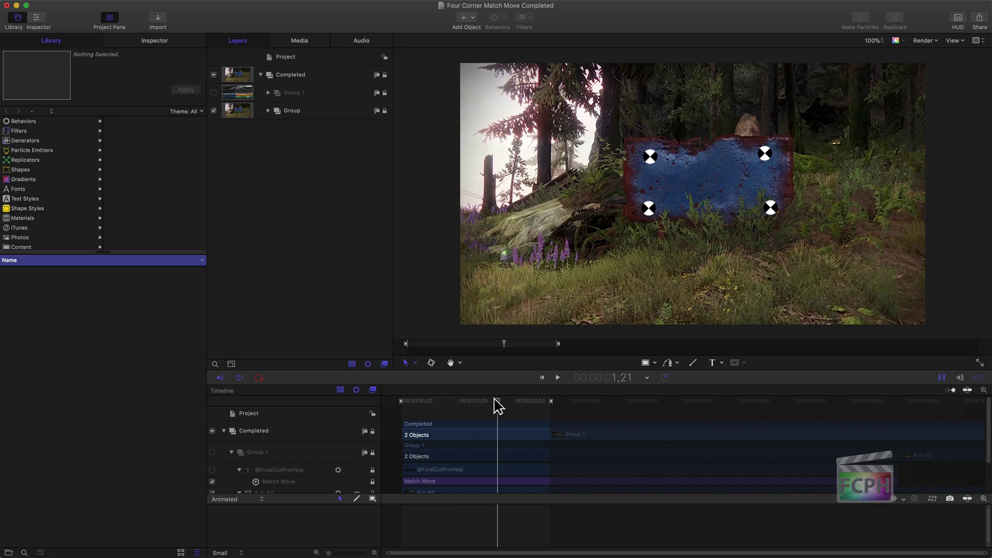
{"action": "left_click_drag", "start_coordinate": [497, 407], "coordinate": [402, 403]}
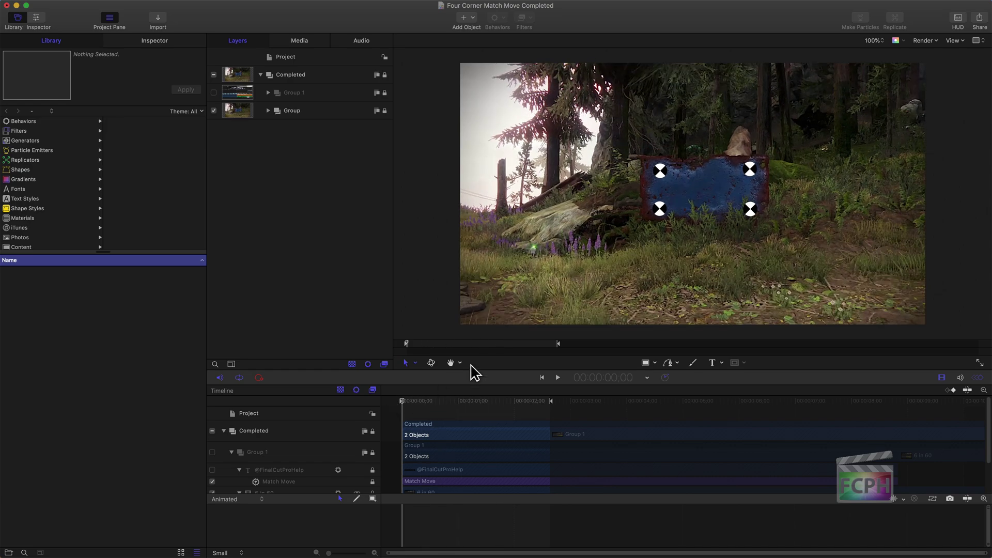
Step: Create a new blank Motion Project with the Broadcast HD 1080 preset at 29.97 fps - NTSC and a 10-second duration
{"action": "left_click", "coordinate": [6, 6]}
{"action": "left_click", "coordinate": [517, 85]}
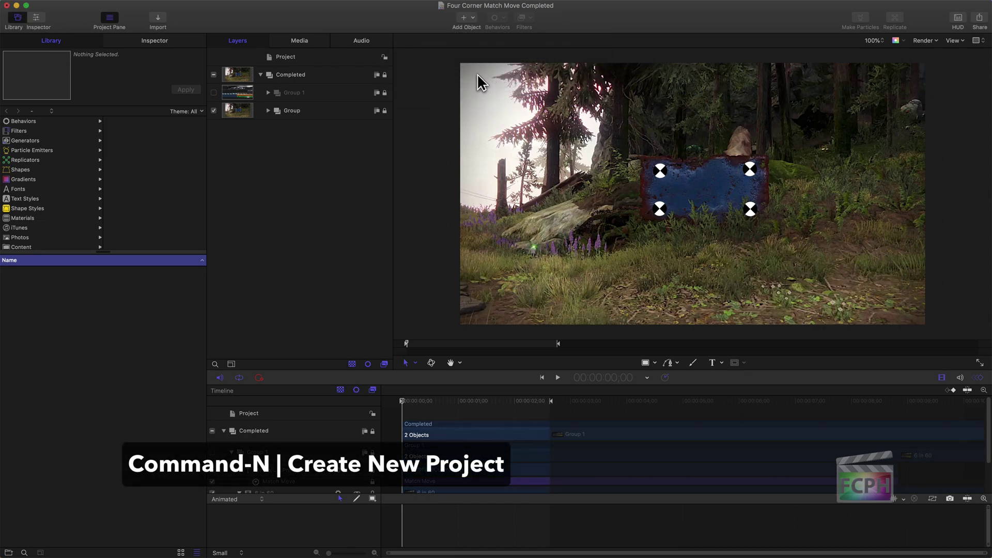
{"action": "key", "text": "super+n"}
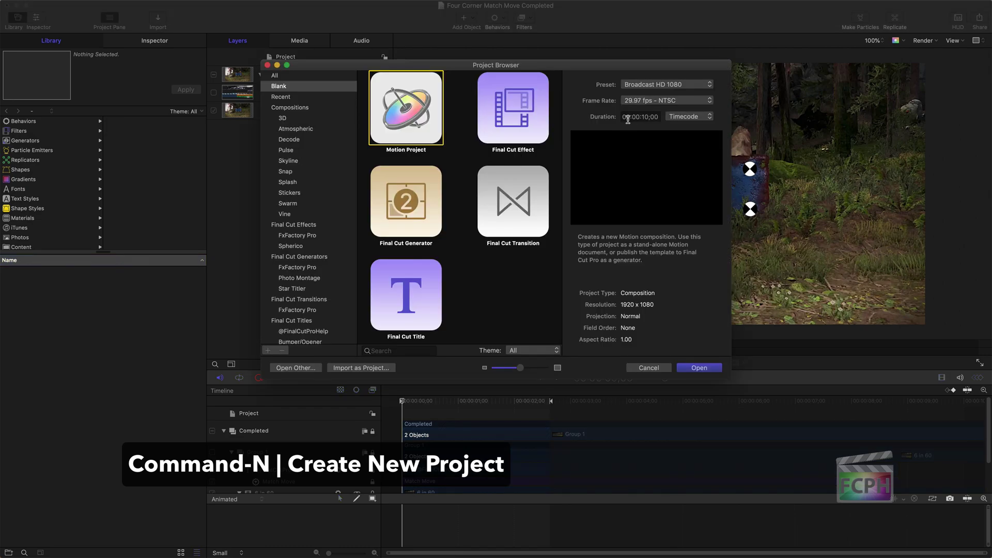
{"action": "left_click", "coordinate": [700, 369]}
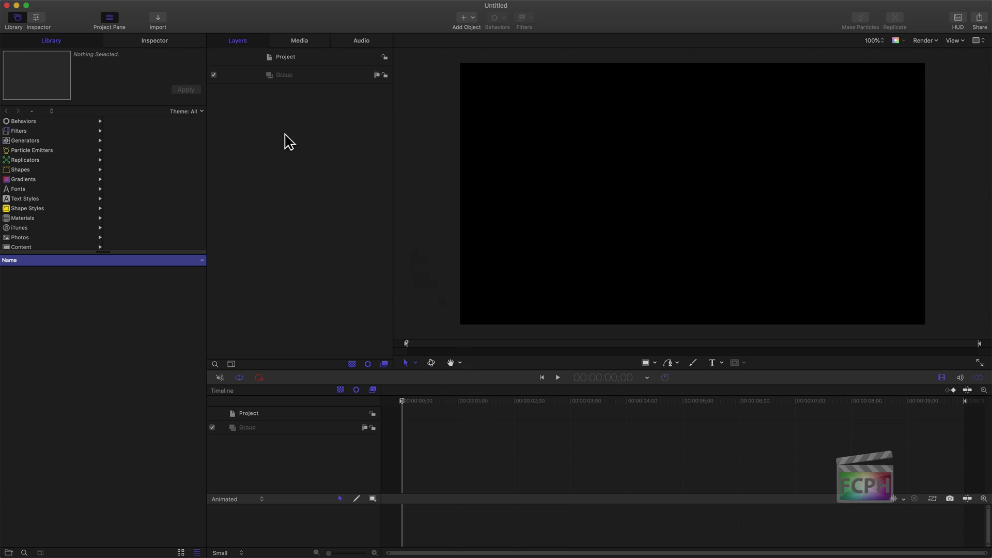
Step: Switch to Finder, preview Clip with Tracking Markers.mov and import it into the new project's Group as the background clip
{"action": "key", "text": "super+Tab"}
{"action": "left_click", "coordinate": [533, 294]}
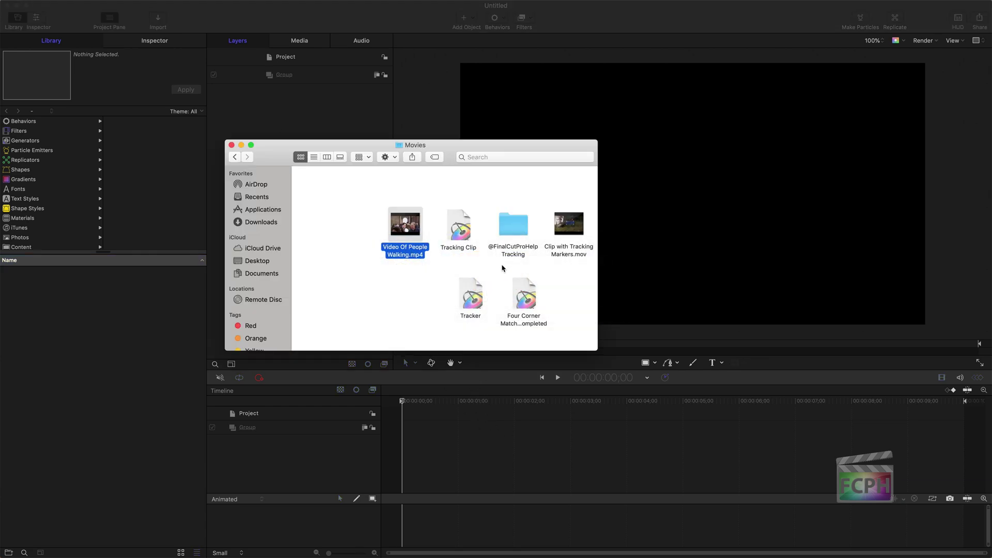
{"action": "left_click", "coordinate": [564, 248]}
{"action": "key", "text": "space"}
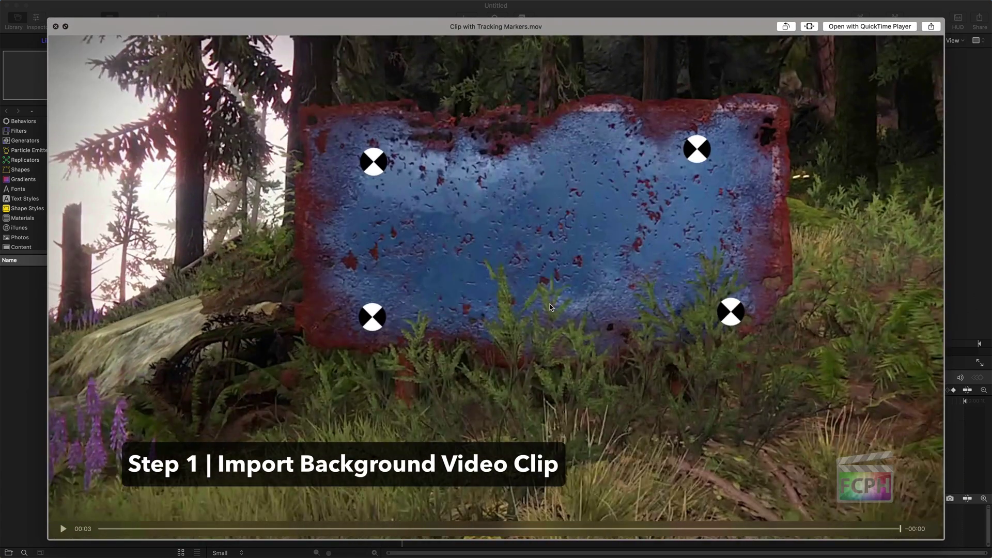
{"action": "key", "text": "space"}
{"action": "left_click_drag", "start_coordinate": [568, 217], "coordinate": [310, 103]}
{"action": "left_click", "coordinate": [311, 110]}
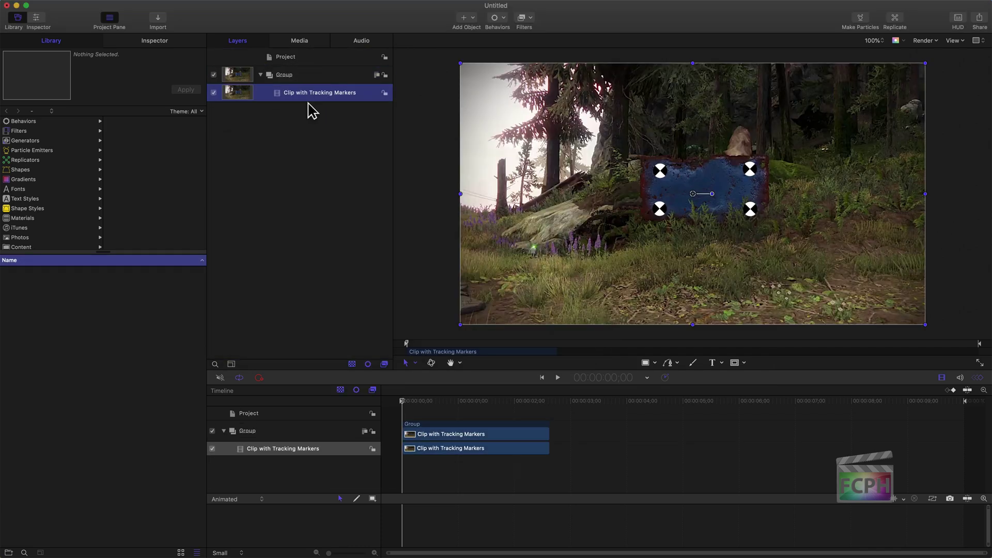
Step: Mark the play range out point at the clip's last frame, 2;18, and enlarge the timeline to show that range
{"action": "left_click_drag", "start_coordinate": [445, 406], "coordinate": [549, 404]}
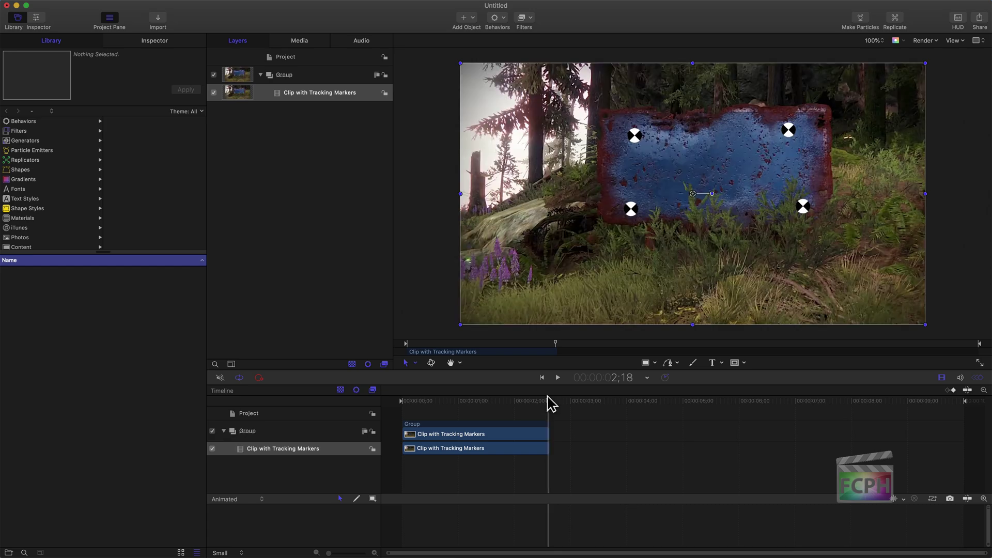
{"action": "key", "text": "alt+super+o"}
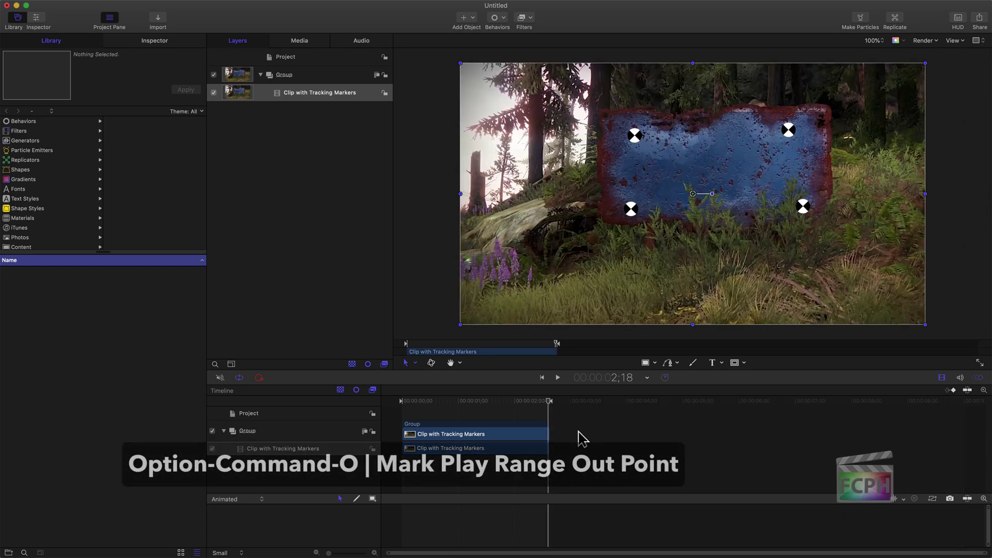
{"action": "left_click", "coordinate": [513, 477]}
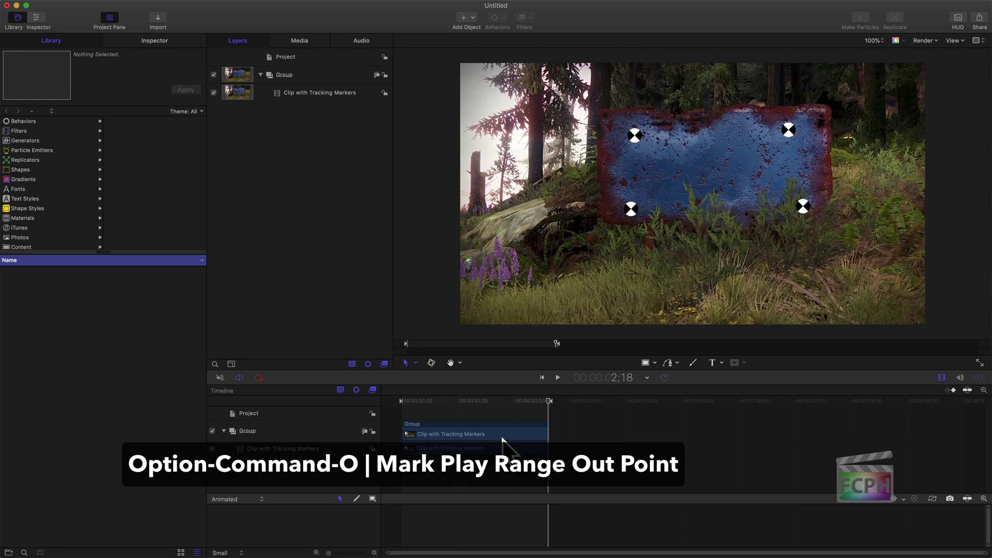
{"action": "left_click_drag", "start_coordinate": [329, 553], "coordinate": [353, 554]}
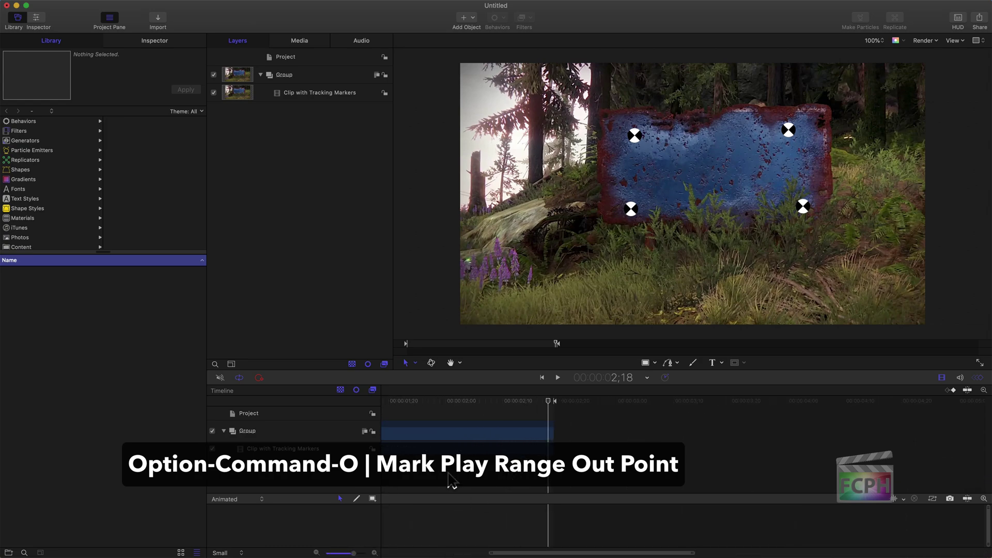
{"action": "scroll", "coordinate": [485, 453], "scroll_direction": "left", "scroll_amount": 10}
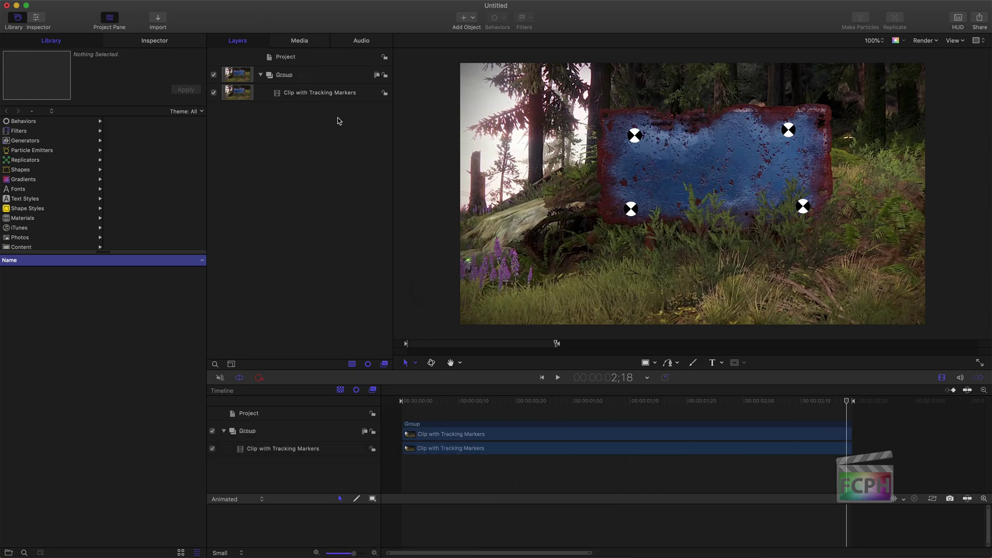
{"action": "left_click", "coordinate": [306, 95]}
{"action": "left_click", "coordinate": [499, 17]}
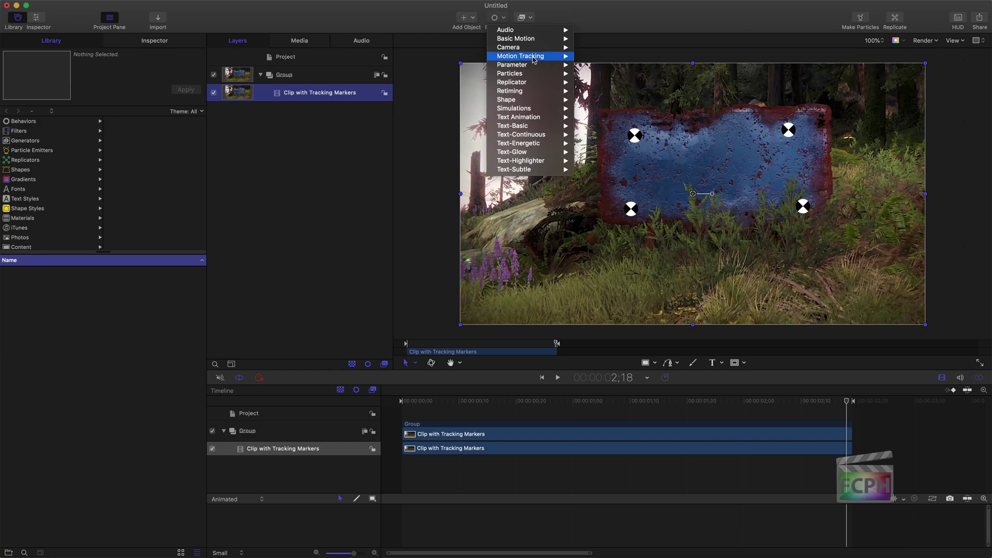
{"action": "mouse_move", "coordinate": [533, 60]}
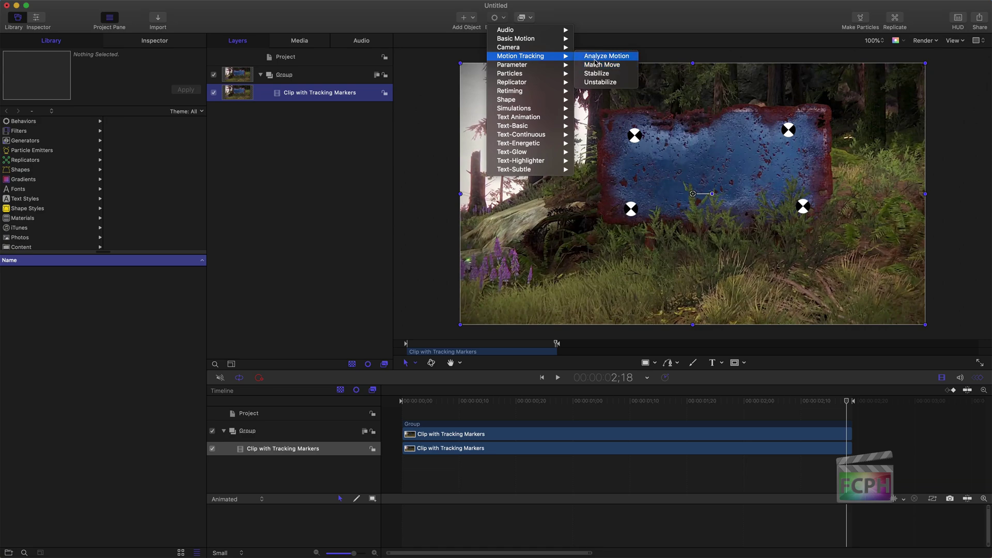
{"action": "left_click", "coordinate": [298, 144]}
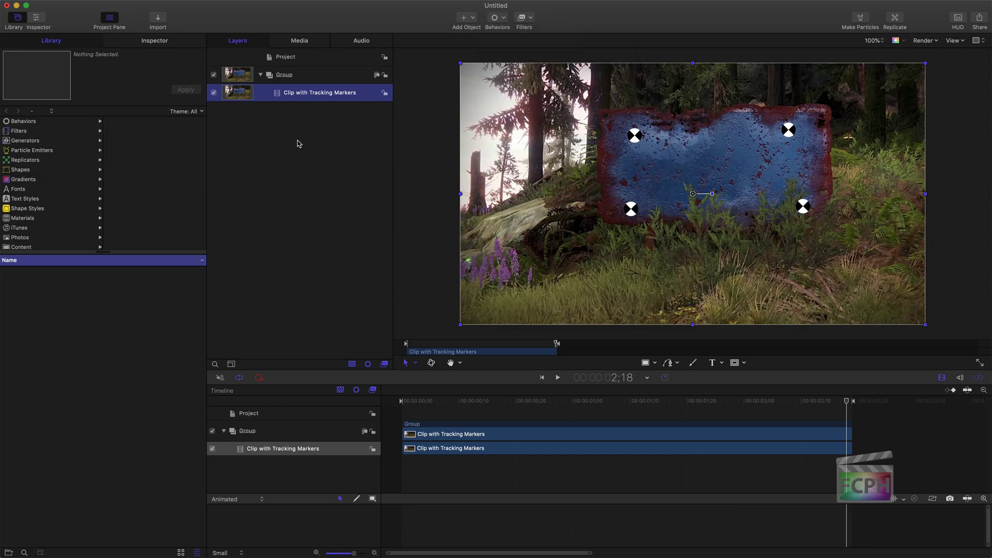
{"action": "left_click", "coordinate": [288, 137]}
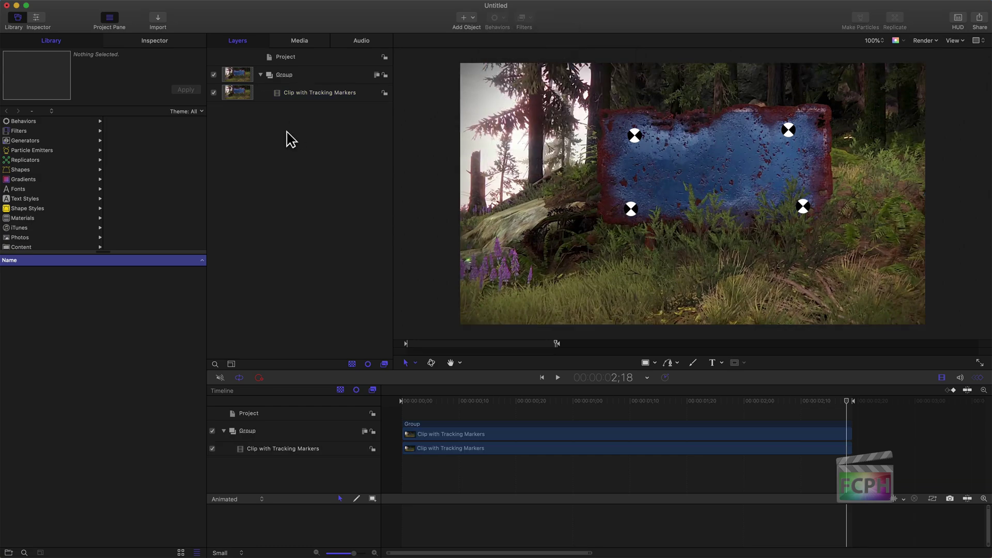
{"action": "key", "text": "super+Tab"}
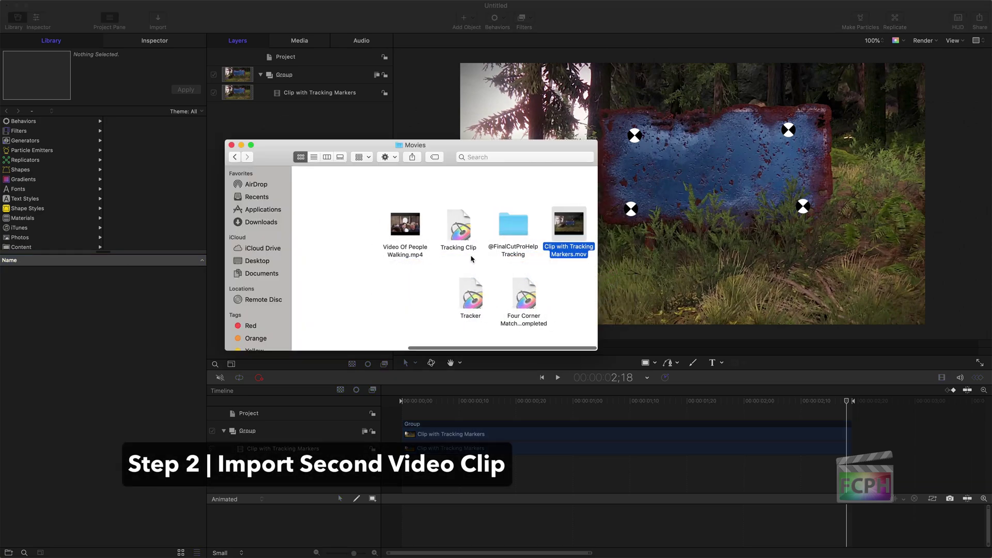
{"action": "double_click", "coordinate": [512, 225]}
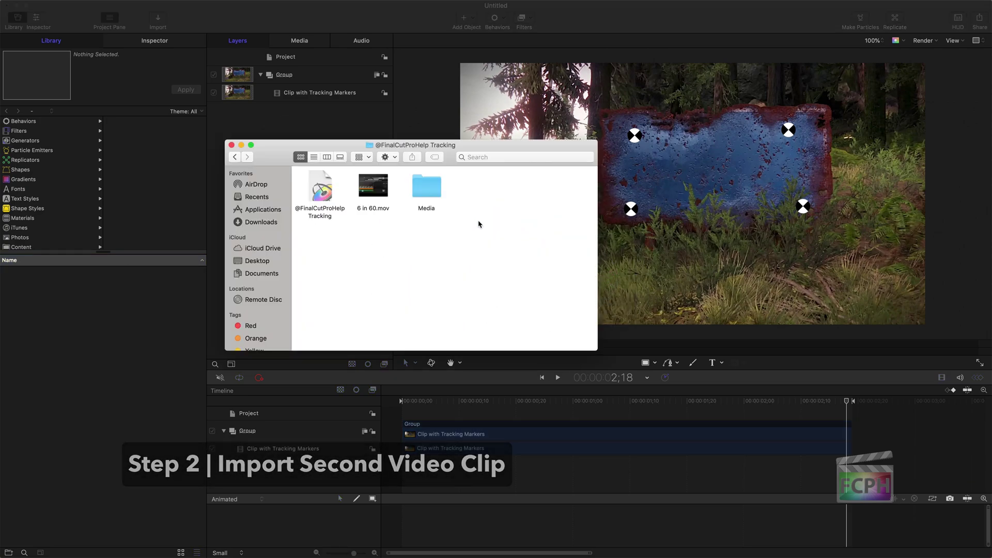
{"action": "left_click", "coordinate": [372, 207]}
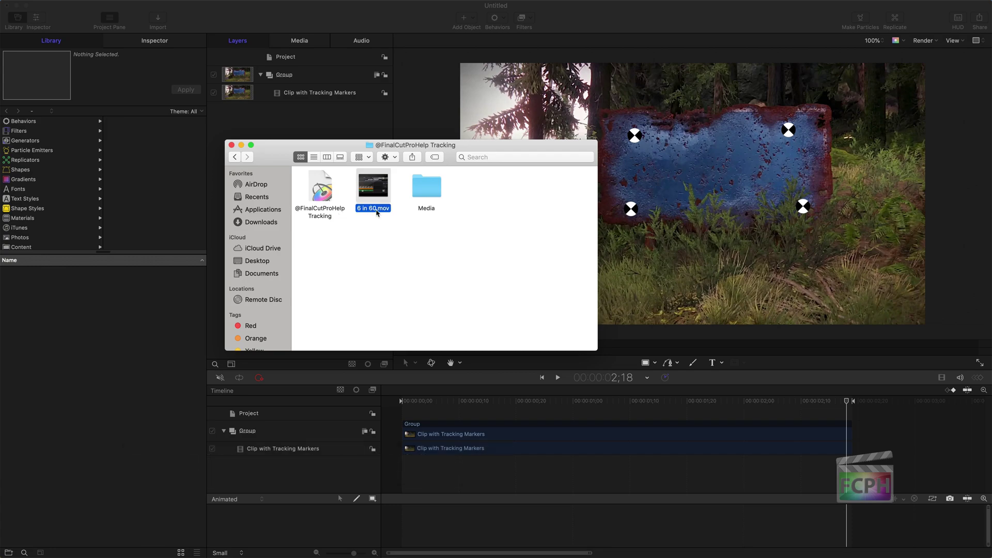
{"action": "left_click_drag", "start_coordinate": [360, 207], "coordinate": [261, 68]}
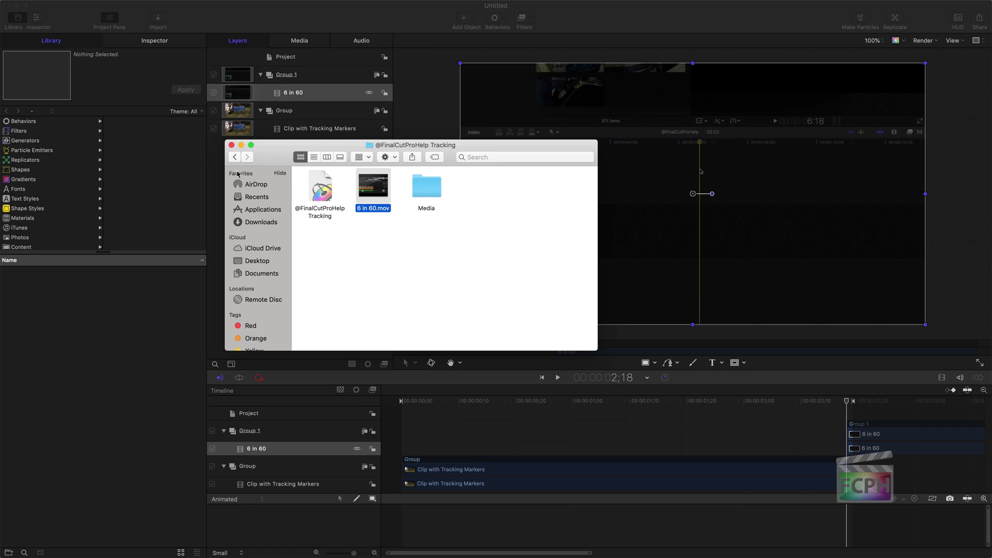
{"action": "left_click", "coordinate": [231, 145]}
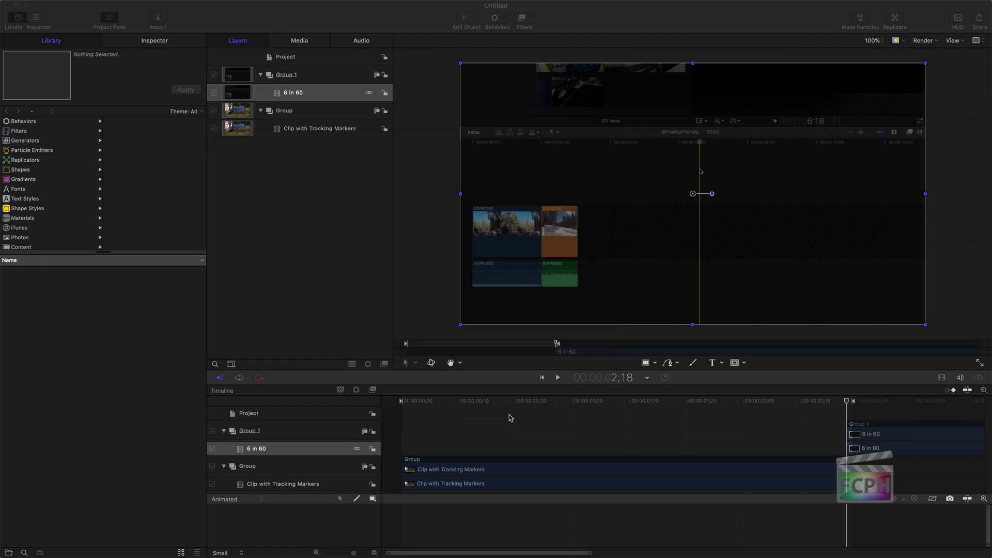
Step: Move the 6 in 60 clip to the start of the timeline and scrub back to the first frame
{"action": "left_click", "coordinate": [876, 447]}
{"action": "left_click_drag", "start_coordinate": [922, 453], "coordinate": [420, 445]}
{"action": "left_click_drag", "start_coordinate": [522, 401], "coordinate": [762, 406]}
{"action": "left_click", "coordinate": [573, 402]}
{"action": "left_click_drag", "start_coordinate": [535, 403], "coordinate": [394, 401]}
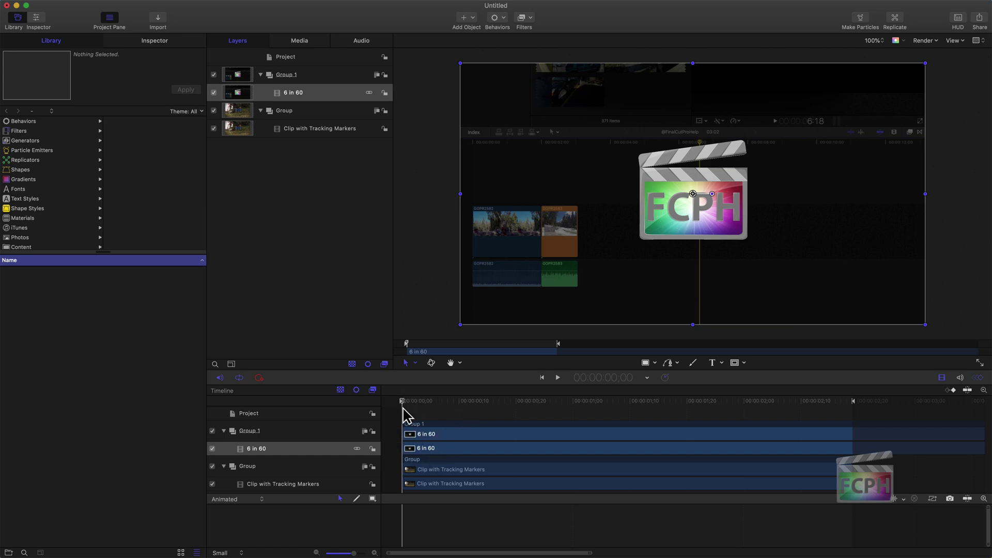
Step: Trim the end of the 6 in 60 clip to match the end of the background clip, and scrub back through it
{"action": "left_click_drag", "start_coordinate": [822, 404], "coordinate": [849, 408]}
{"action": "key", "text": "o"}
{"action": "left_click", "coordinate": [824, 401]}
{"action": "left_click_drag", "start_coordinate": [781, 395], "coordinate": [468, 406]}
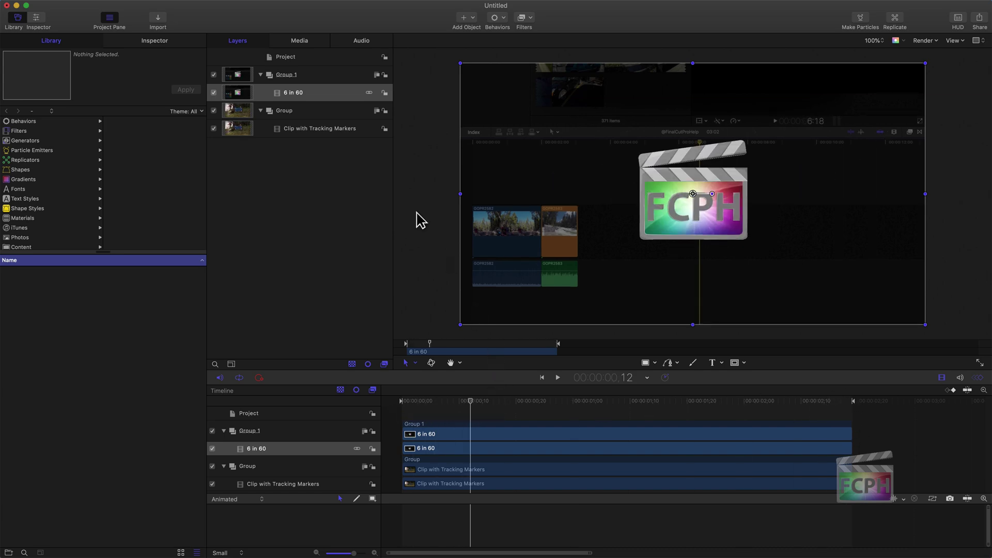
Step: Scale the 6 in 60 clip to 24% and move it over the blue sign at about X 70.9, Y 35.9 px
{"action": "left_click", "coordinate": [308, 99]}
{"action": "left_click", "coordinate": [149, 42]}
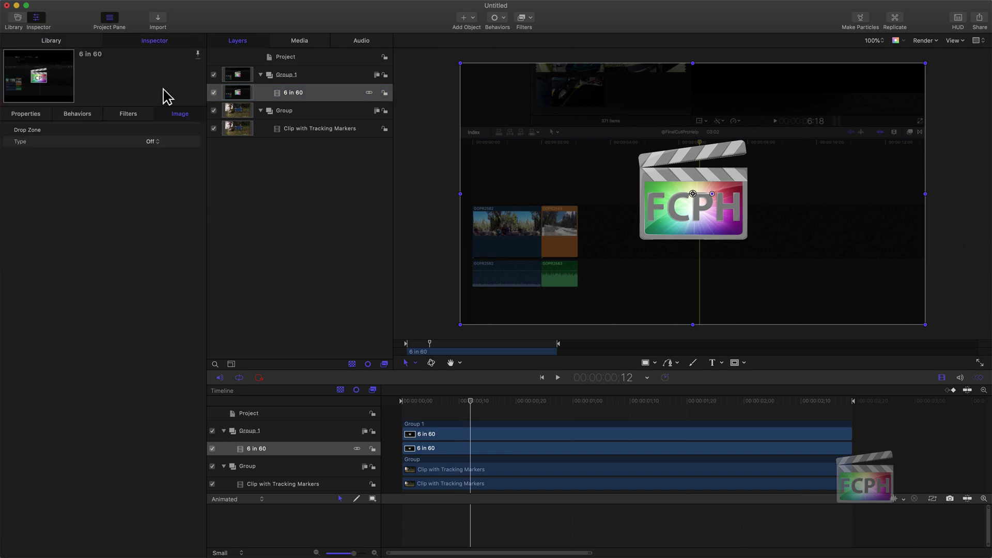
{"action": "left_click", "coordinate": [34, 115]}
{"action": "left_click_drag", "start_coordinate": [152, 170], "coordinate": [115, 170]}
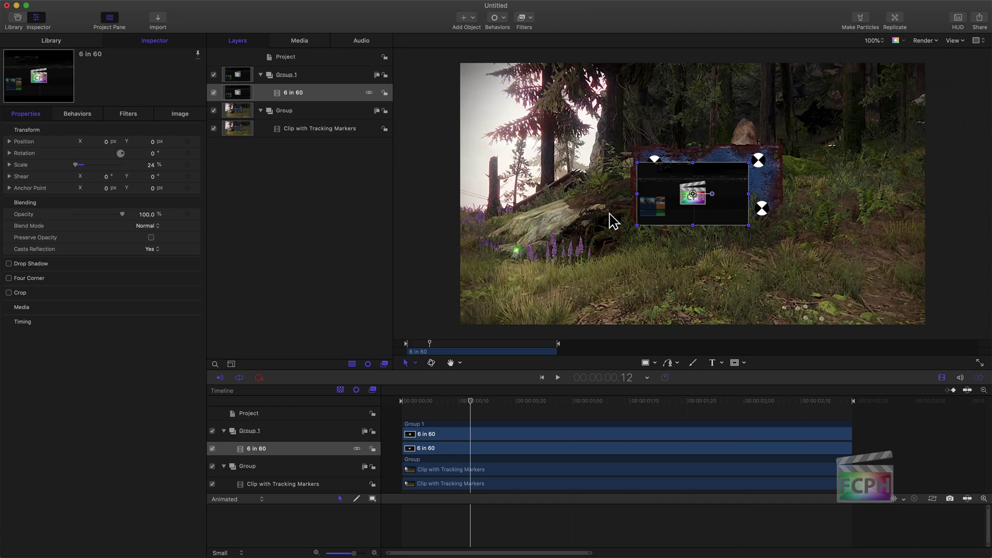
{"action": "left_click_drag", "start_coordinate": [691, 197], "coordinate": [707, 189]}
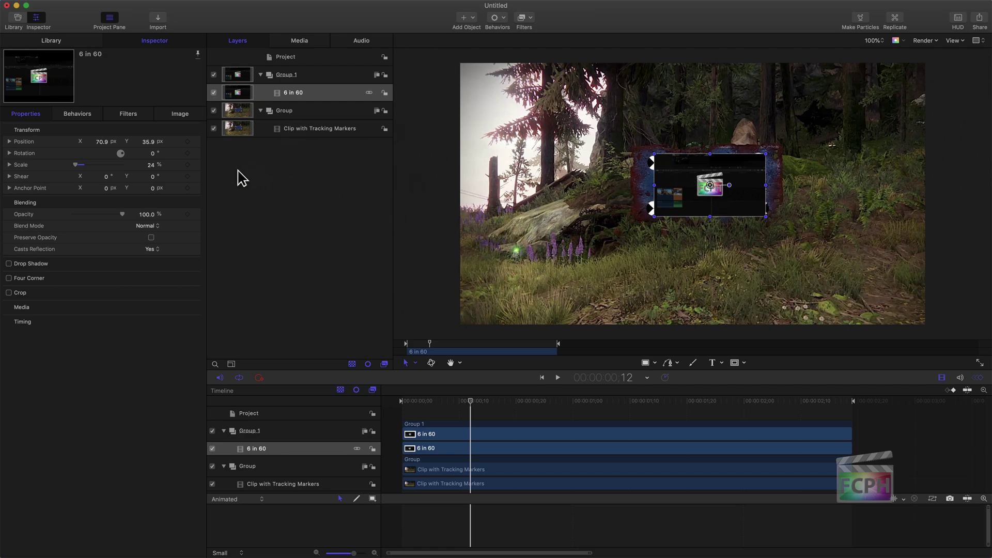
Step: Reset the 6 in 60 clip's scale to 100% and its position to X 0, Y 0 px, keeping the clip selected
{"action": "left_click", "coordinate": [151, 165]}
{"action": "type", "text": "100"}
{"action": "key", "text": "Return"}
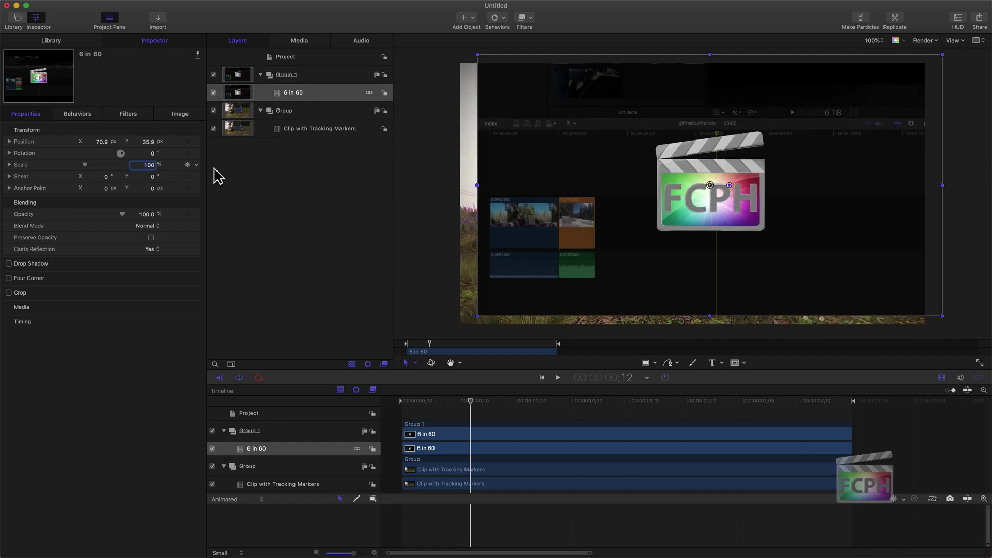
{"action": "left_click", "coordinate": [278, 168]}
{"action": "left_click", "coordinate": [305, 77]}
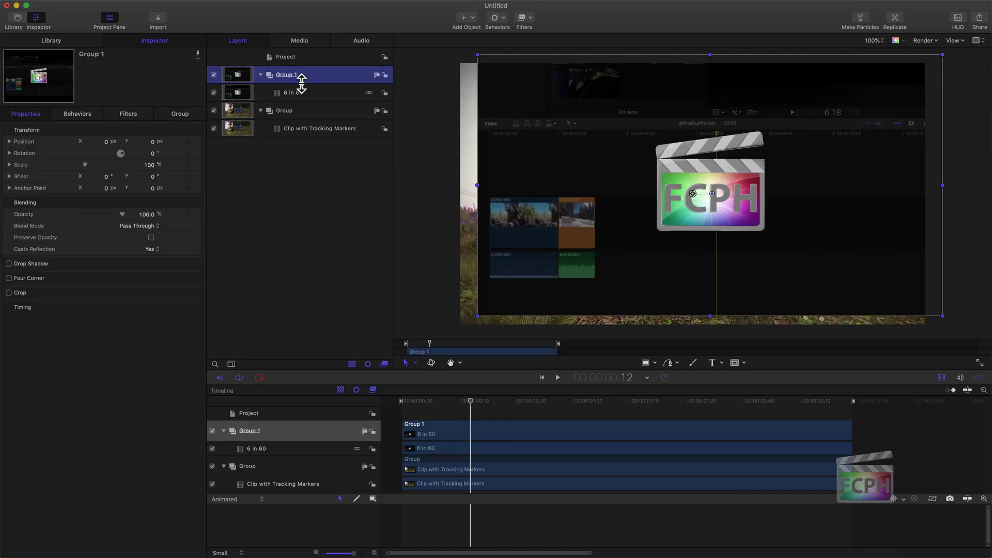
{"action": "left_click", "coordinate": [315, 93]}
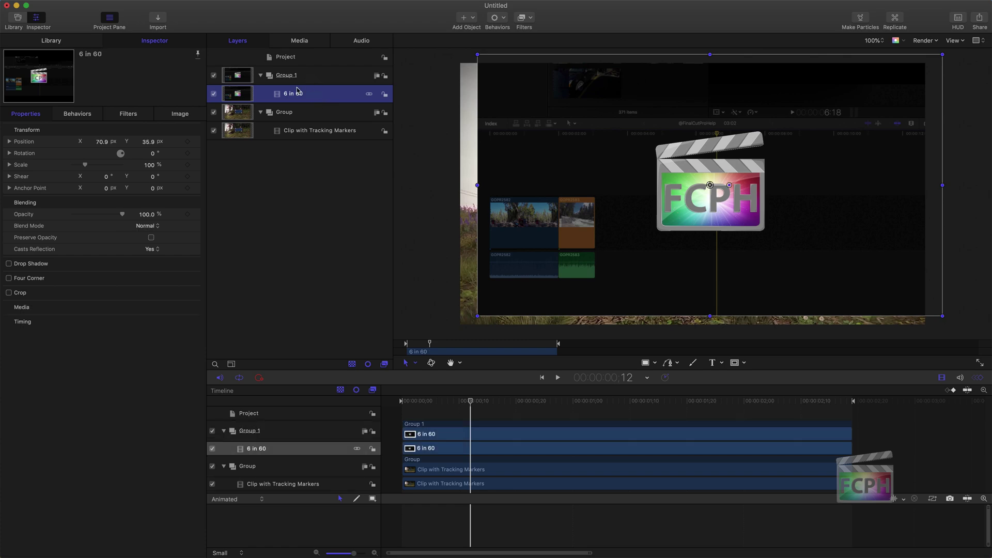
{"action": "left_click", "coordinate": [100, 142]}
{"action": "type", "text": "0"}
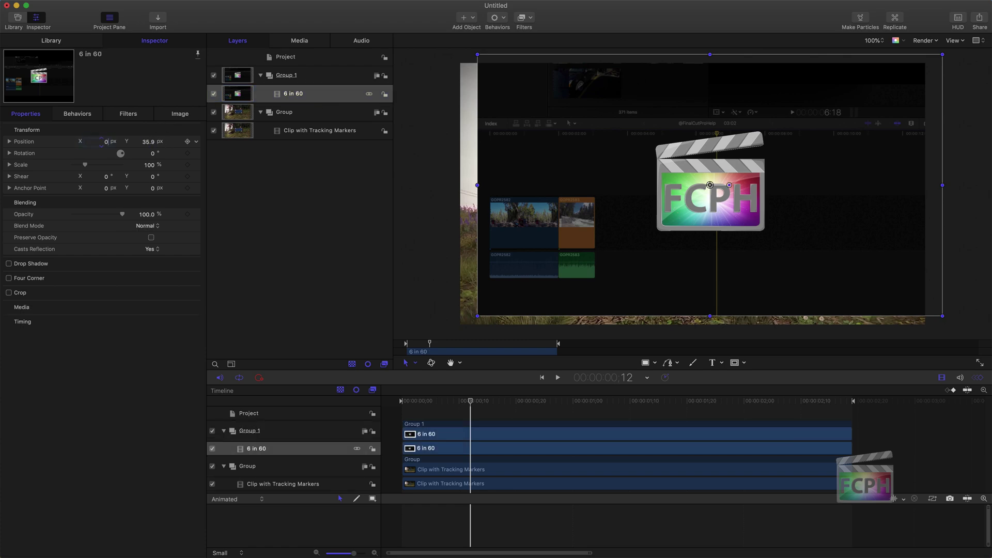
{"action": "key", "text": "Tab"}
{"action": "type", "text": "0"}
{"action": "key", "text": "Tab"}
{"action": "left_click", "coordinate": [319, 97]}
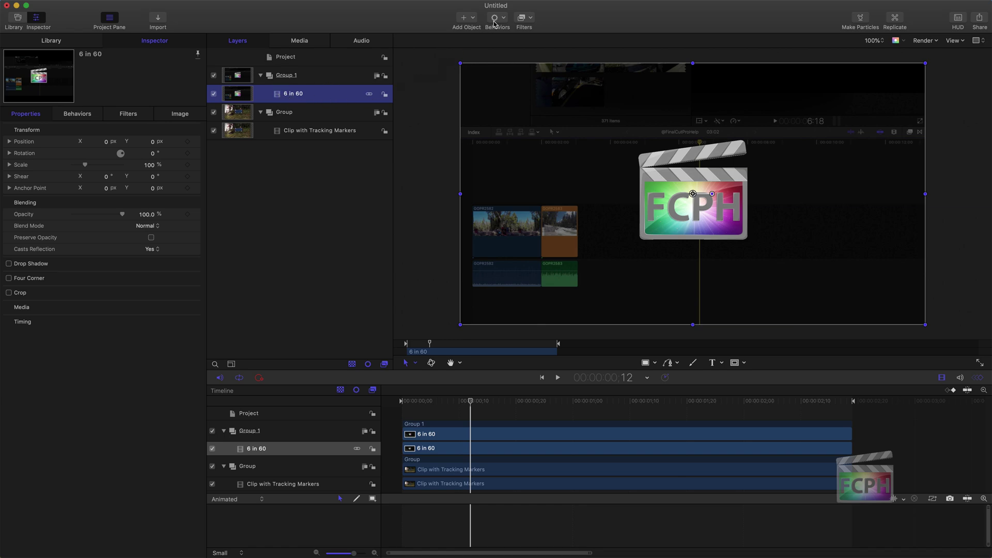
{"action": "key", "text": "super+s"}
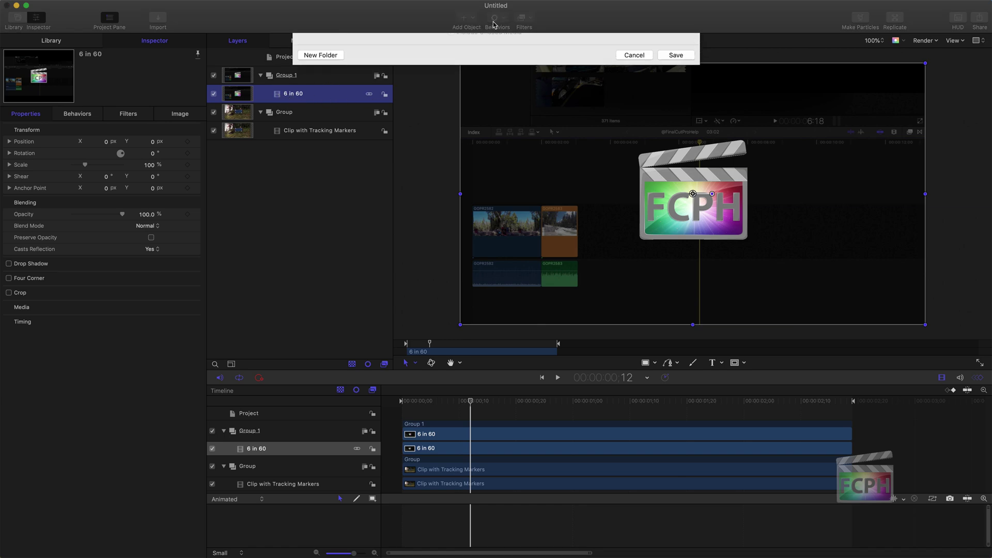
{"action": "type", "text": "@FinalCutPro"}
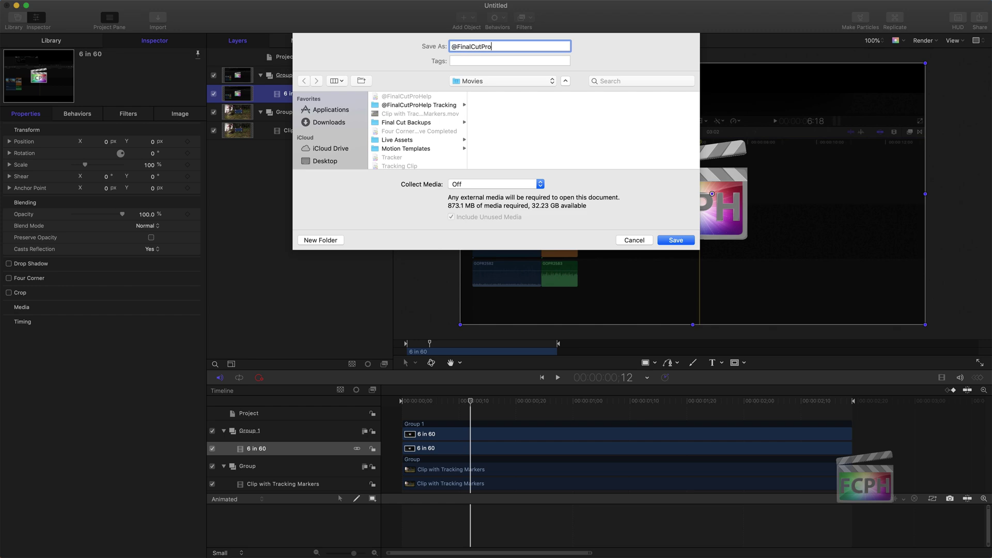
{"action": "type", "text": "Help."}
{"action": "key", "text": "Return"}
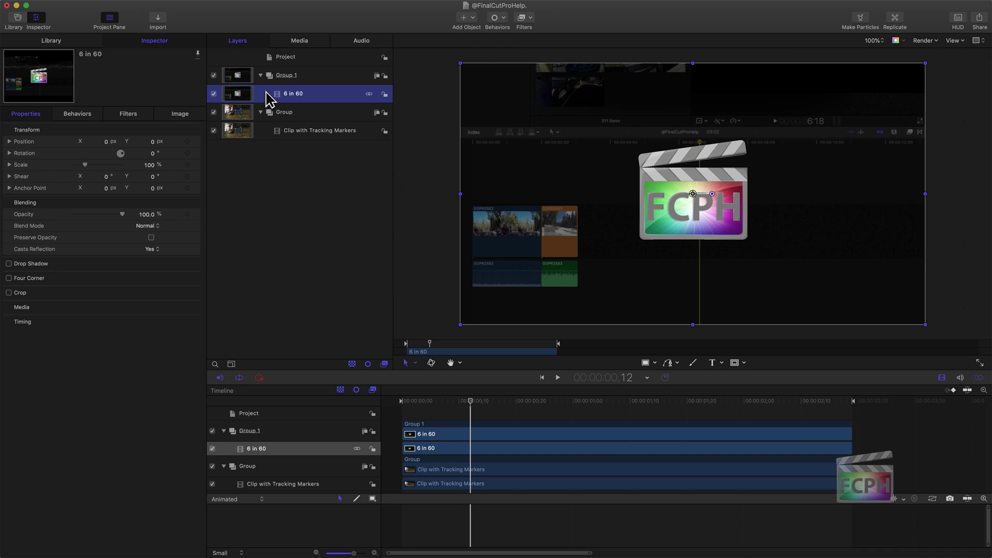
Step: Apply the Match Move motion tracking behavior to the 6 in 60 clip
{"action": "left_click", "coordinate": [500, 20]}
{"action": "mouse_move", "coordinate": [528, 58]}
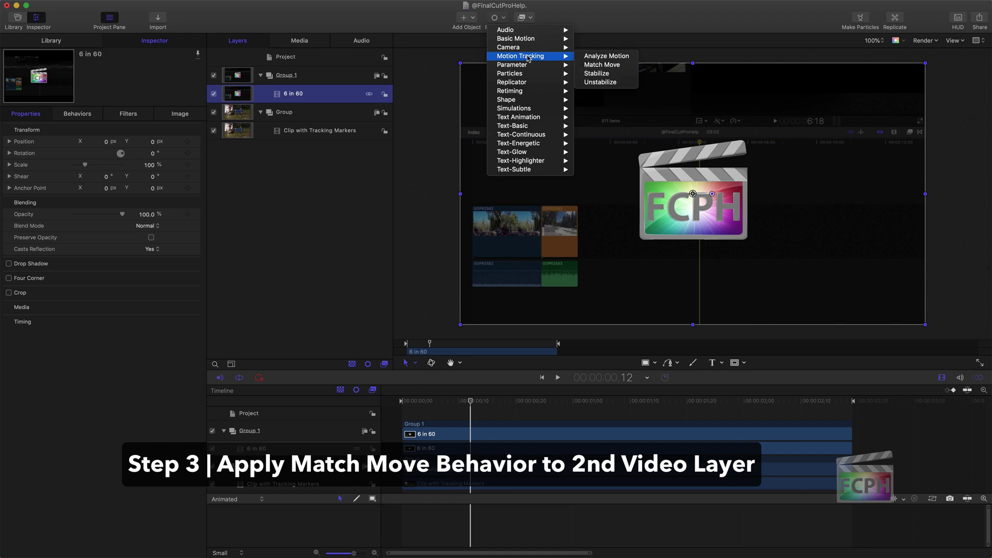
{"action": "left_click", "coordinate": [602, 65]}
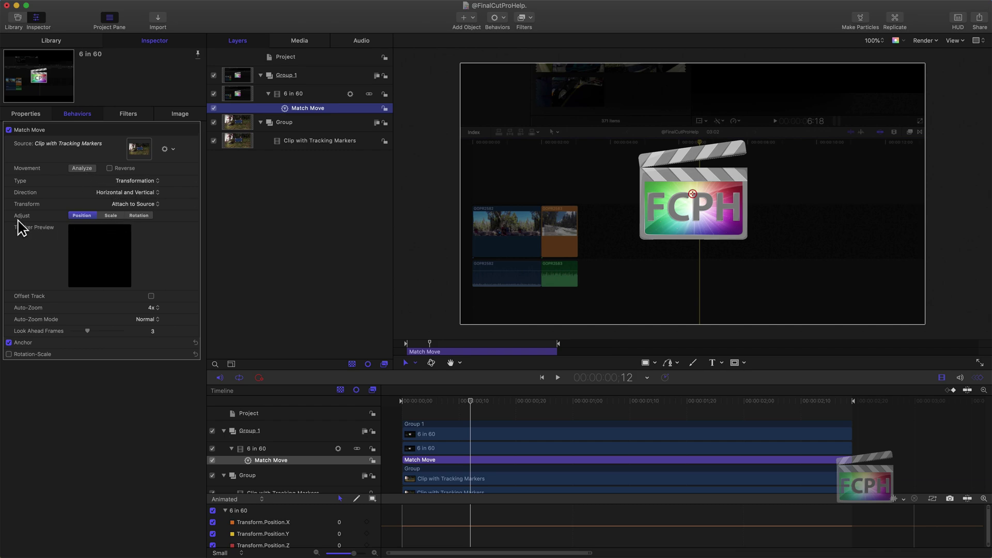
Step: Enable Scale and Rotation alongside Position for Match Move, and move the anchor tracker from the centre to just above the clapperboard
{"action": "left_click", "coordinate": [114, 216]}
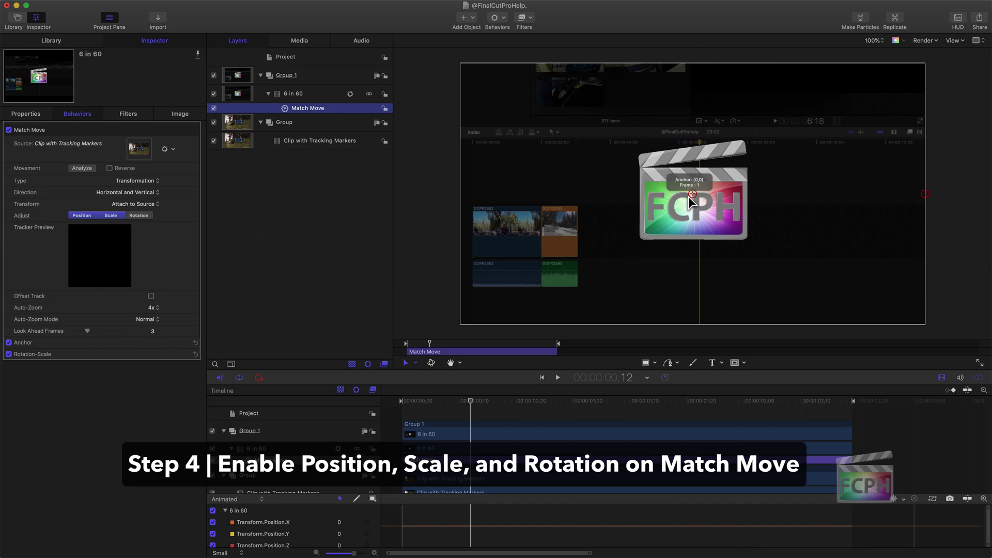
{"action": "mouse_move", "coordinate": [924, 192]}
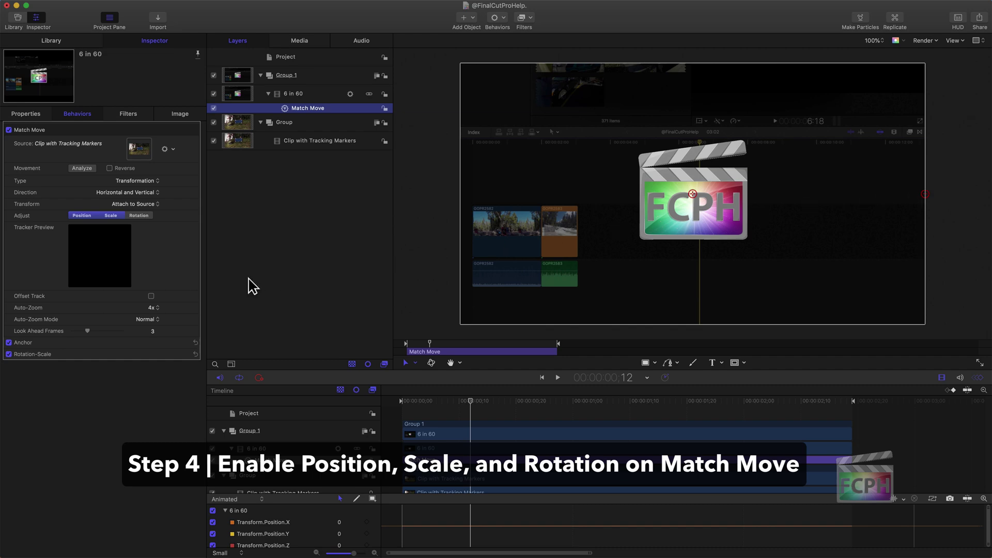
{"action": "left_click", "coordinate": [140, 216]}
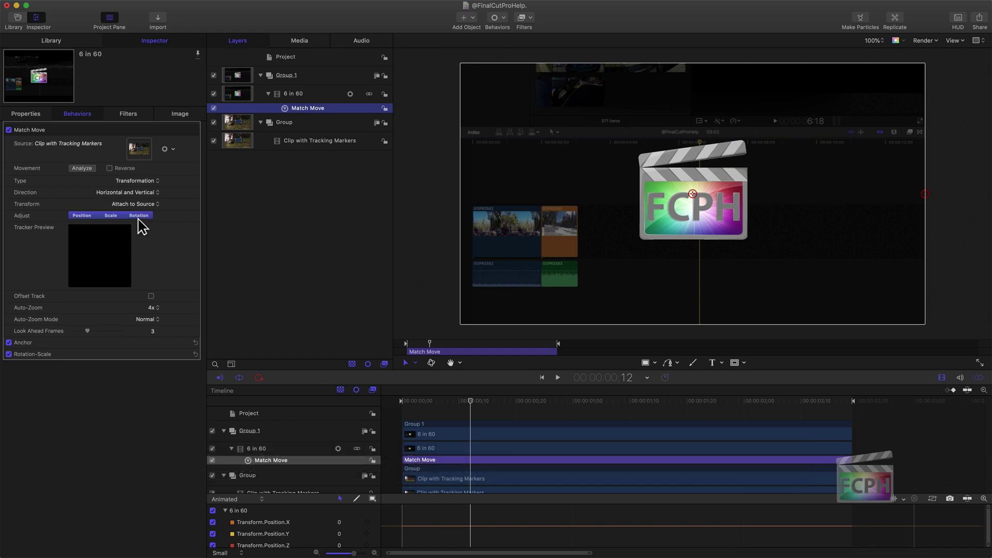
{"action": "left_click", "coordinate": [111, 215]}
{"action": "left_click", "coordinate": [138, 215]}
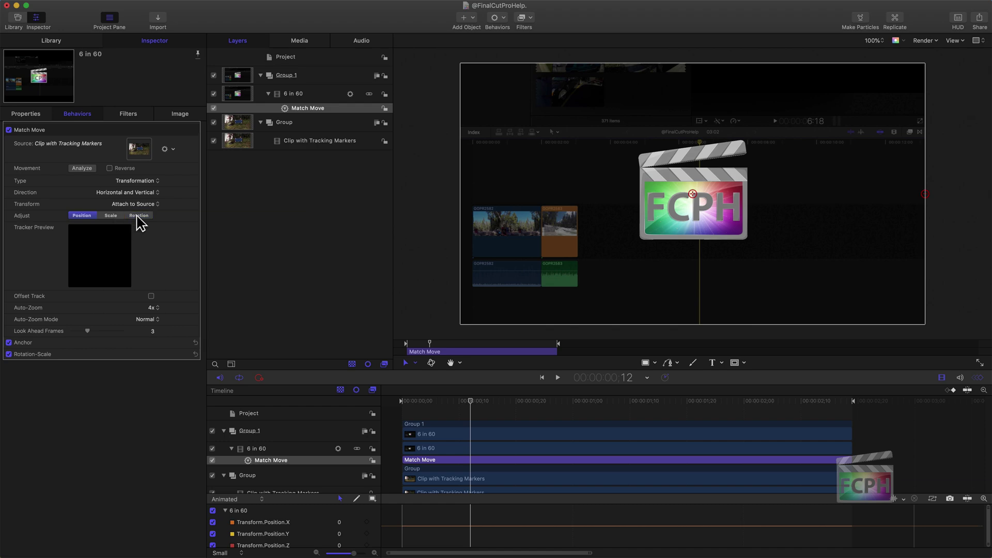
{"action": "left_click", "coordinate": [112, 216]}
{"action": "left_click", "coordinate": [140, 217]}
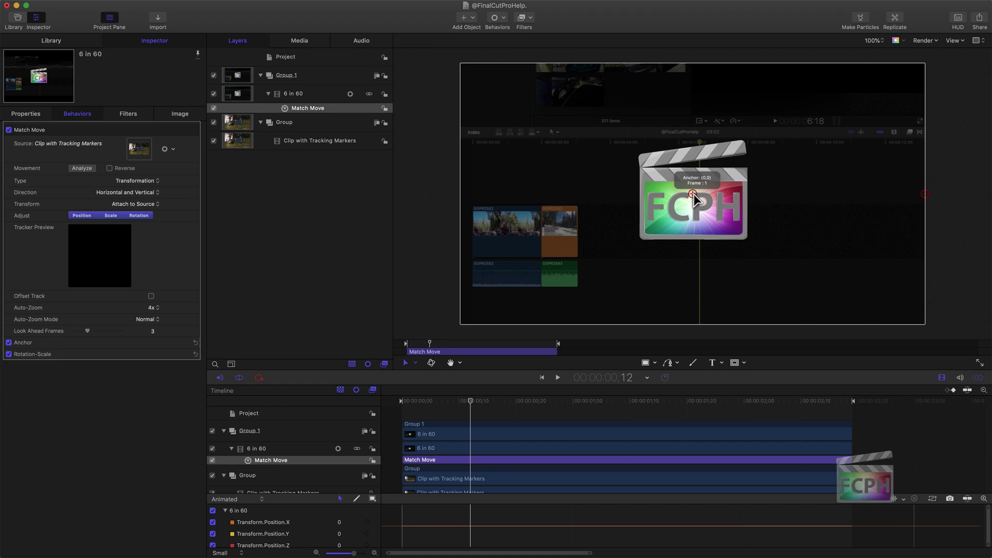
{"action": "left_click_drag", "start_coordinate": [694, 194], "coordinate": [673, 143]}
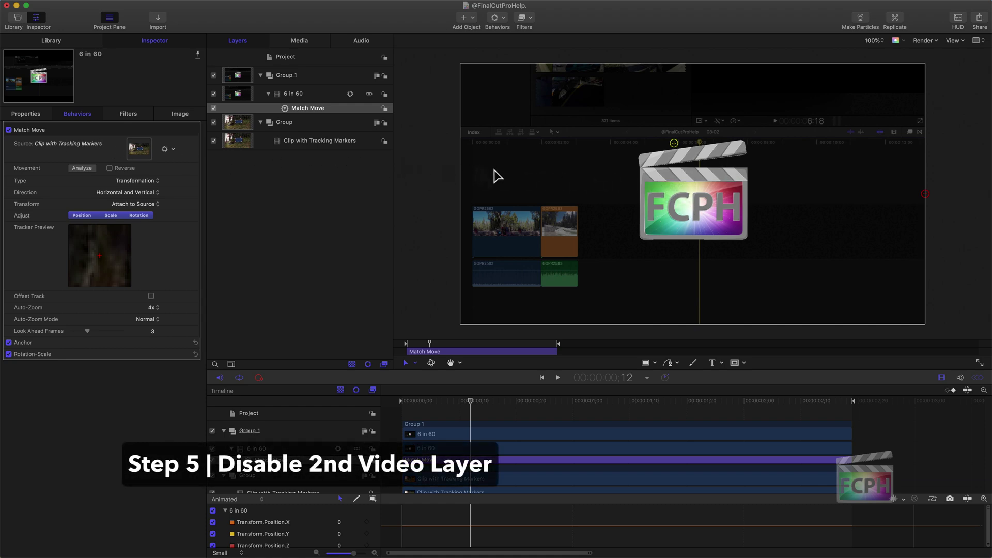
Step: Hide the 6 in 60 clip and place the Anchor tracker on the sign's upper-left marker and the Rotation-Scale tracker on its lower-right marker
{"action": "left_click", "coordinate": [214, 93]}
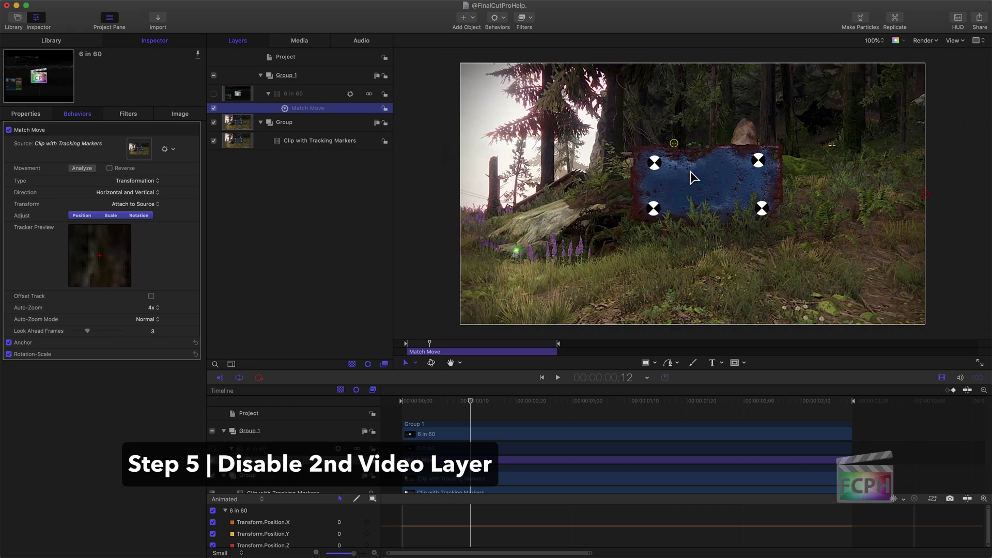
{"action": "mouse_move", "coordinate": [674, 143]}
{"action": "left_mouse_down"}
{"action": "mouse_move", "coordinate": [671, 157]}
{"action": "mouse_move", "coordinate": [655, 162]}
{"action": "left_mouse_up"}
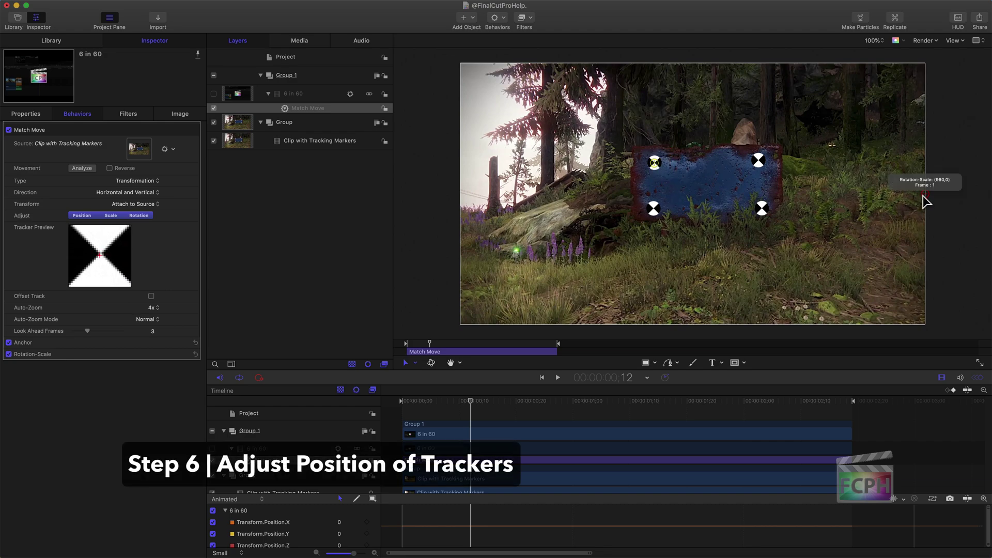
{"action": "mouse_move", "coordinate": [926, 199]}
{"action": "left_mouse_down"}
{"action": "mouse_move", "coordinate": [759, 200]}
{"action": "mouse_move", "coordinate": [762, 208]}
{"action": "left_mouse_up"}
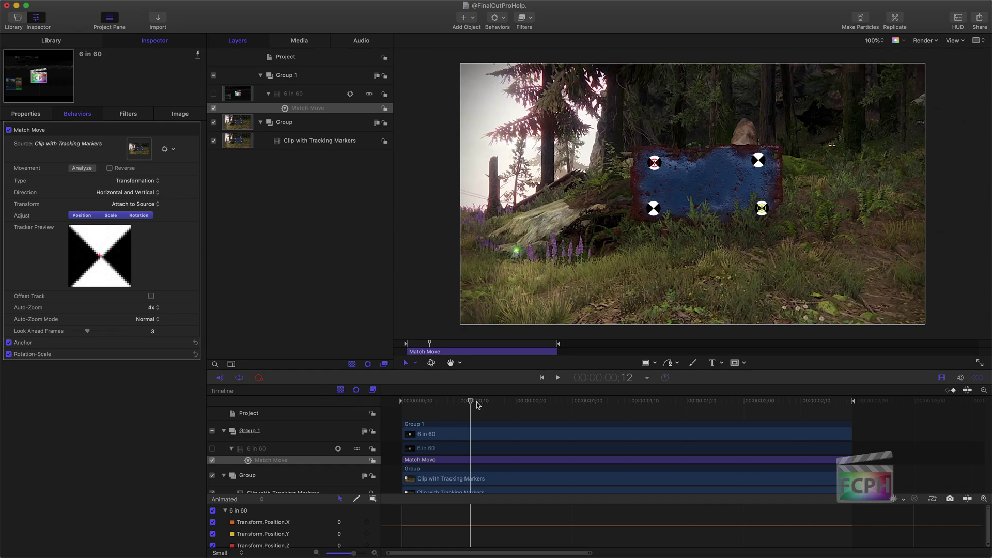
Step: Realign both trackers to the centres of their markers at the first frame and analyze the movement for Match Move
{"action": "left_click_drag", "start_coordinate": [471, 403], "coordinate": [375, 406]}
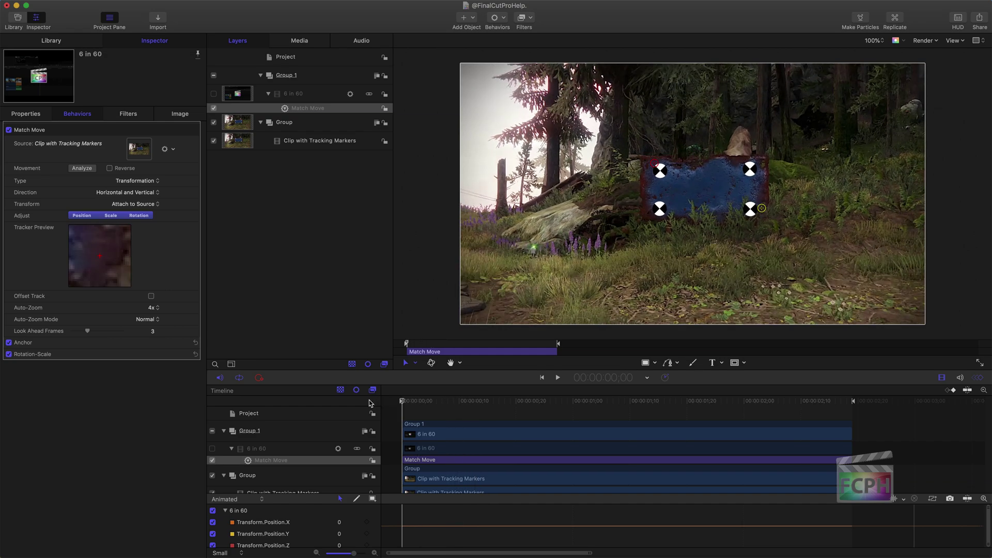
{"action": "left_click_drag", "start_coordinate": [654, 162], "coordinate": [660, 171]}
{"action": "left_click_drag", "start_coordinate": [750, 209], "coordinate": [750, 209]}
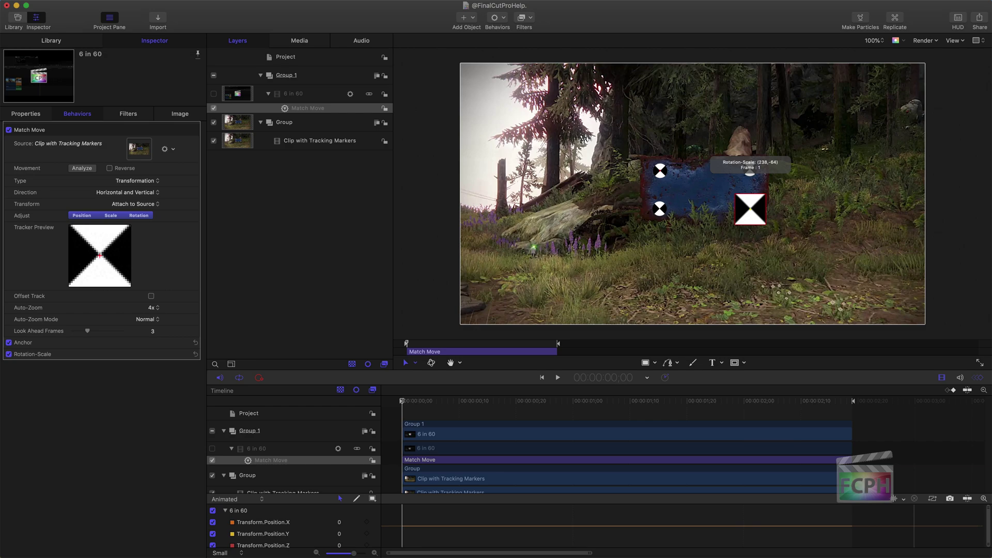
{"action": "mouse_move", "coordinate": [749, 208]}
{"action": "left_mouse_down"}
{"action": "mouse_move", "coordinate": [716, 201]}
{"action": "mouse_move", "coordinate": [757, 204]}
{"action": "mouse_move", "coordinate": [78, 261]}
{"action": "mouse_move", "coordinate": [122, 258]}
{"action": "mouse_move", "coordinate": [92, 287]}
{"action": "mouse_move", "coordinate": [664, 185]}
{"action": "mouse_move", "coordinate": [730, 186]}
{"action": "mouse_move", "coordinate": [764, 206]}
{"action": "mouse_move", "coordinate": [762, 216]}
{"action": "mouse_move", "coordinate": [750, 209]}
{"action": "left_mouse_up"}
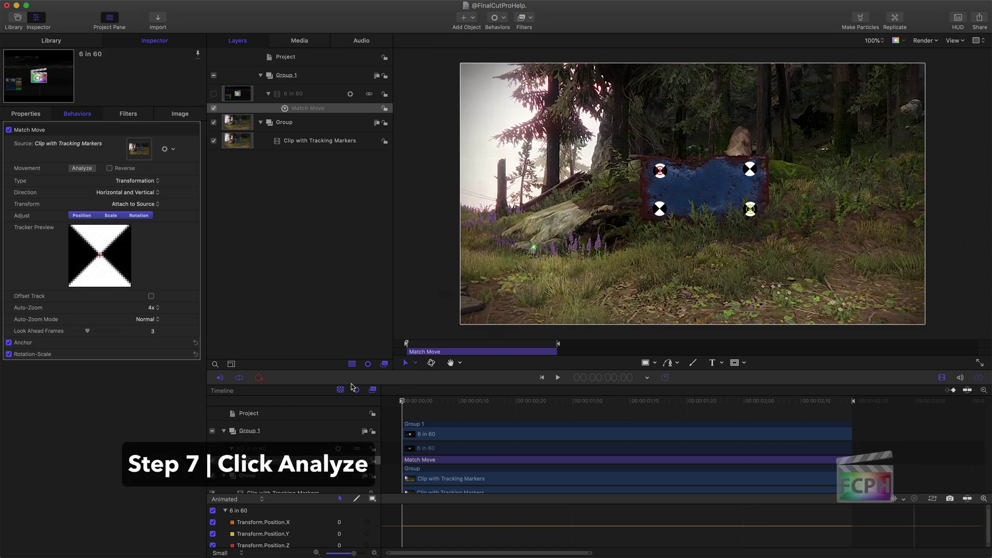
{"action": "left_click", "coordinate": [82, 169]}
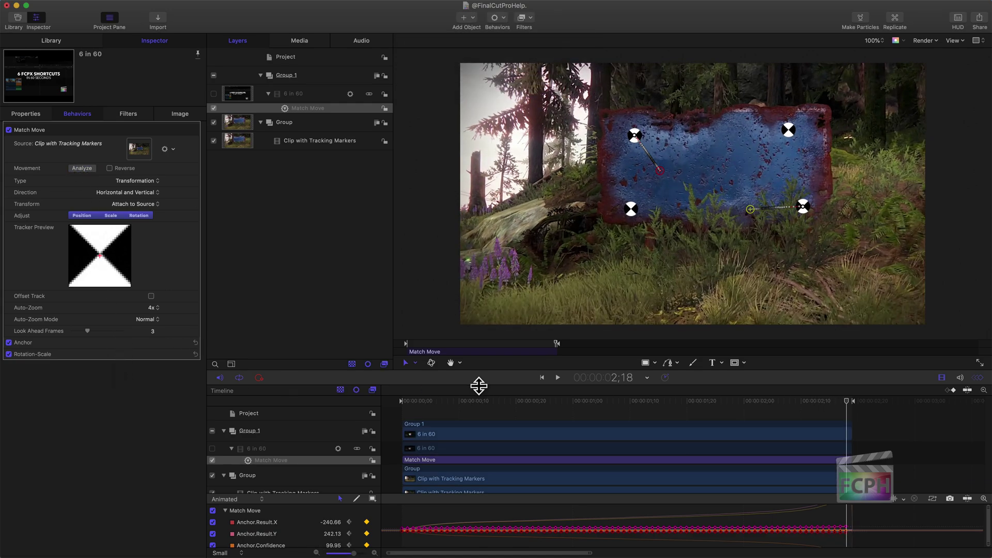
Step: Show the 6 in 60 clip again and preview its match move from the first frame
{"action": "key", "text": "Home"}
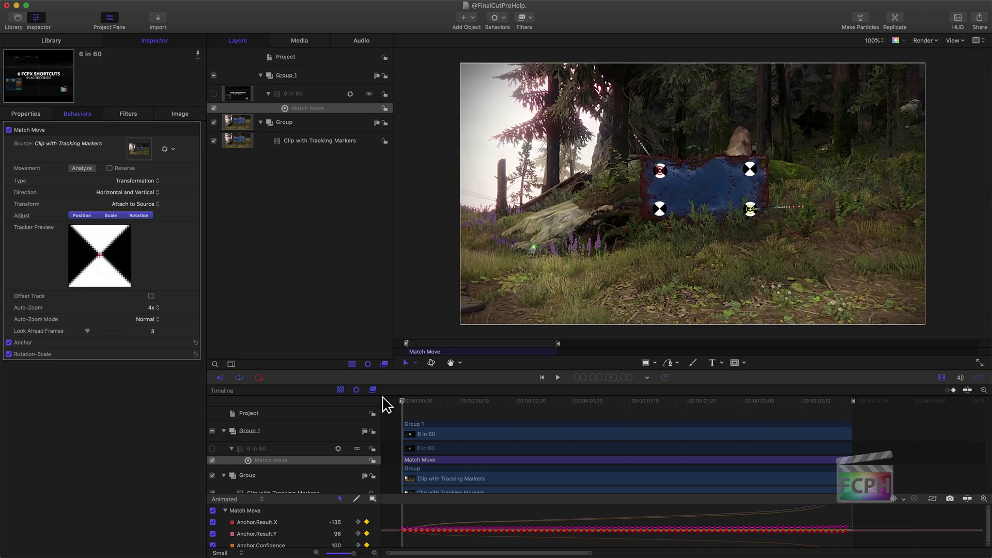
{"action": "left_click", "coordinate": [213, 94]}
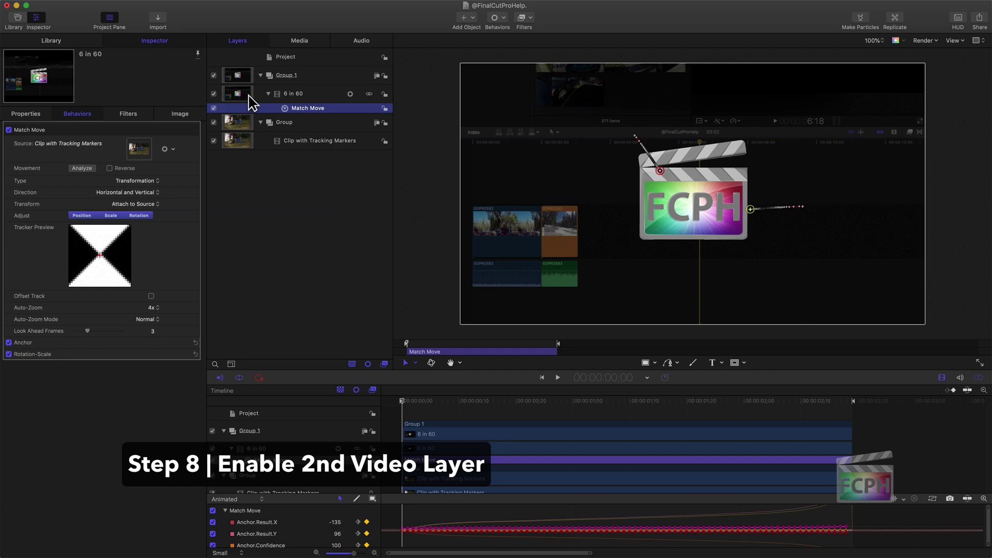
{"action": "key", "text": "space"}
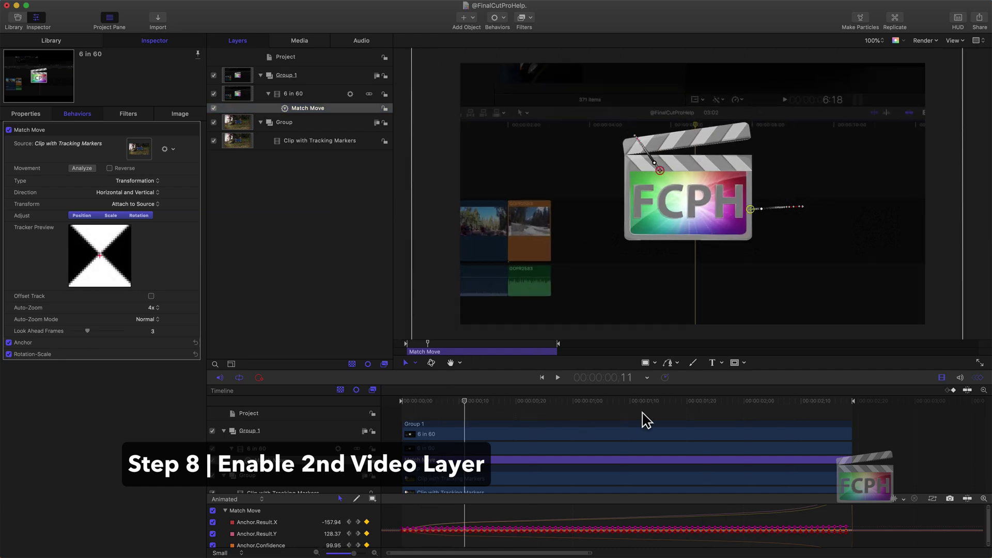
{"action": "left_click_drag", "start_coordinate": [430, 404], "coordinate": [355, 403]}
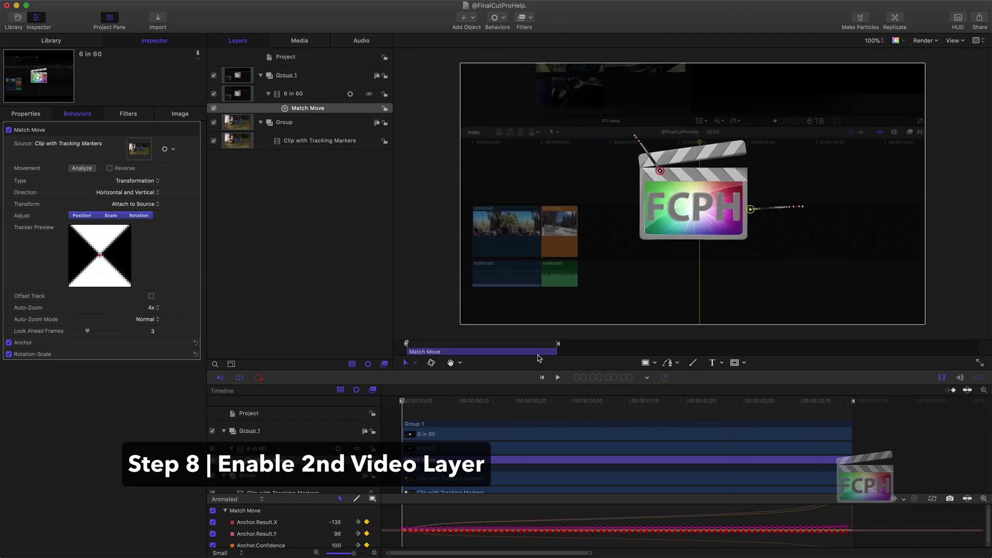
Step: Scale the 6 in 60 clip to 23% and position it over the sign at about X 47.6, Y 14.0 px
{"action": "left_click", "coordinate": [289, 96]}
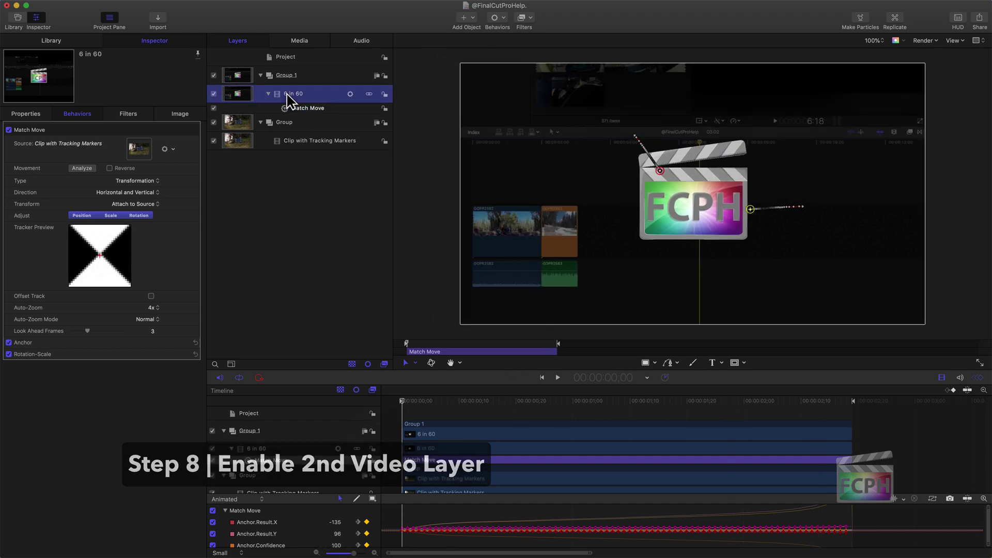
{"action": "left_click_drag", "start_coordinate": [150, 165], "coordinate": [114, 166]}
{"action": "mouse_move", "coordinate": [669, 215]}
{"action": "left_mouse_down"}
{"action": "mouse_move", "coordinate": [689, 203]}
{"action": "mouse_move", "coordinate": [680, 203]}
{"action": "left_mouse_up"}
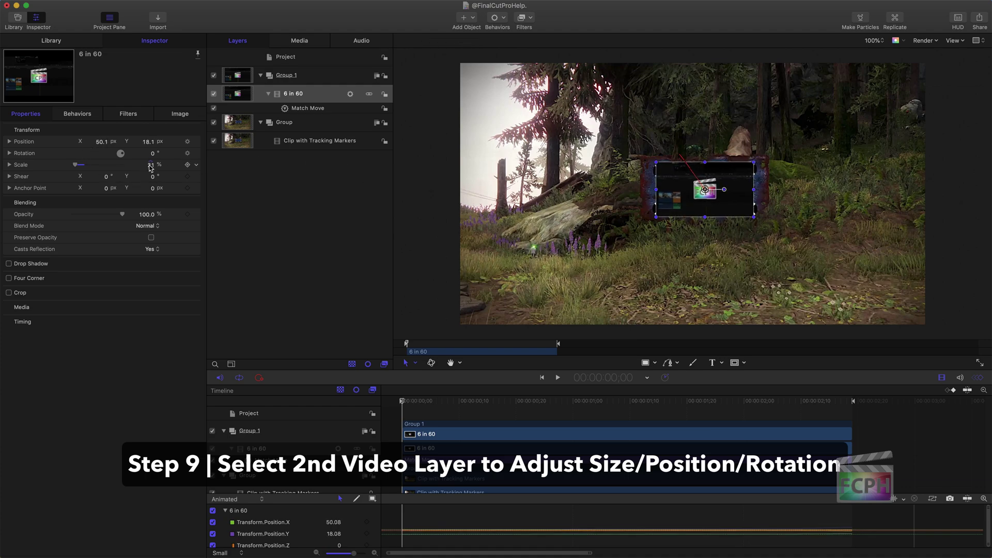
{"action": "left_click_drag", "start_coordinate": [150, 166], "coordinate": [152, 155]}
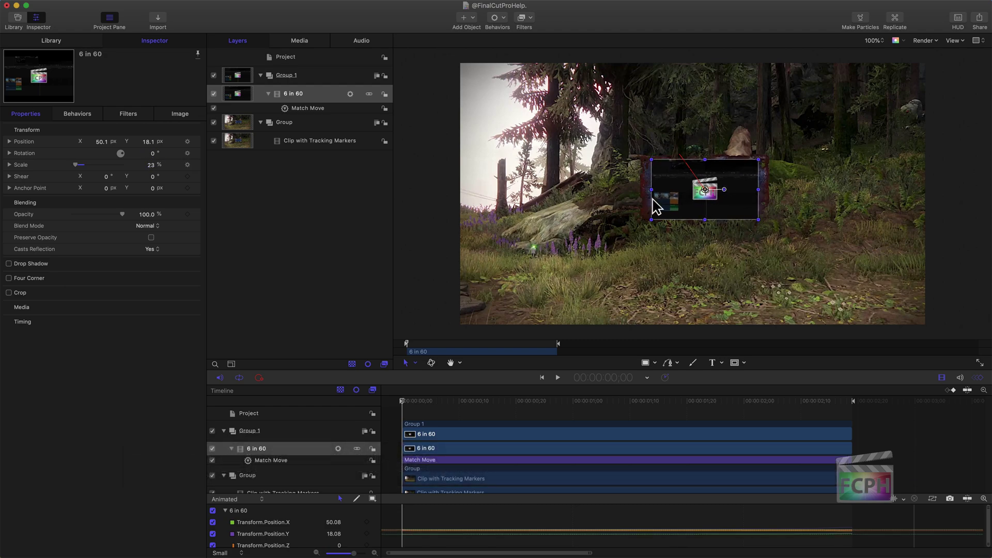
{"action": "left_click_drag", "start_coordinate": [703, 209], "coordinate": [706, 212]}
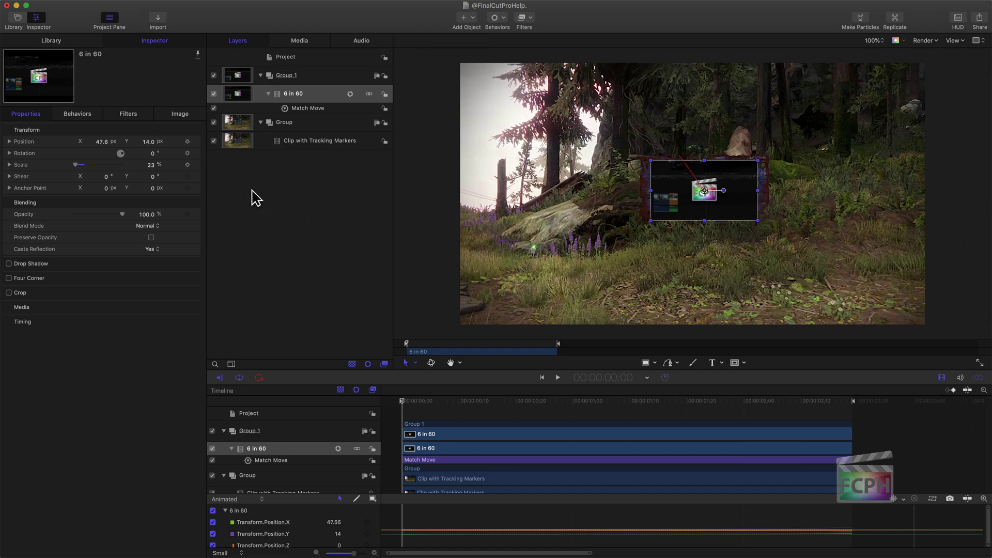
Step: Deselect everything and play the composite from the start to check how the clip follows the sign
{"action": "left_click", "coordinate": [277, 184]}
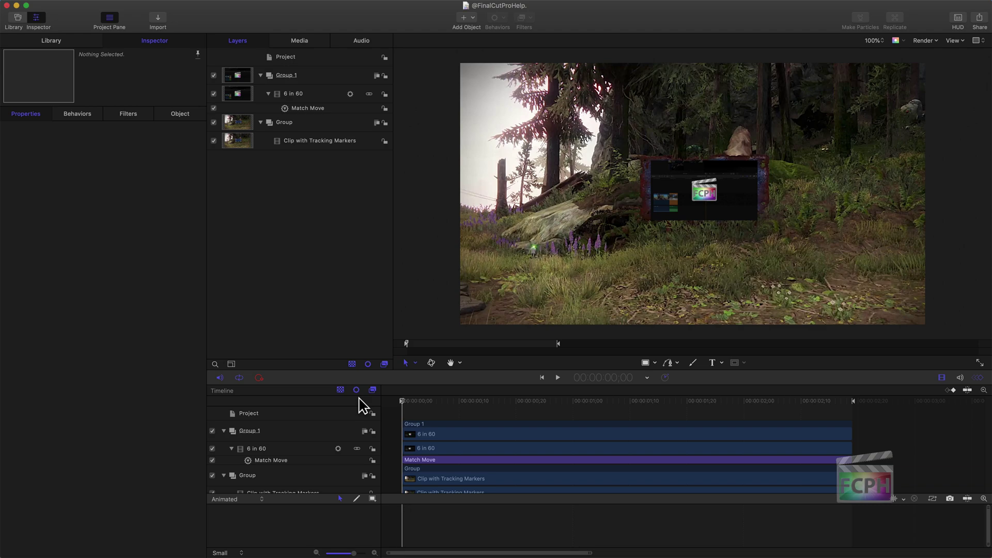
{"action": "key", "text": "space"}
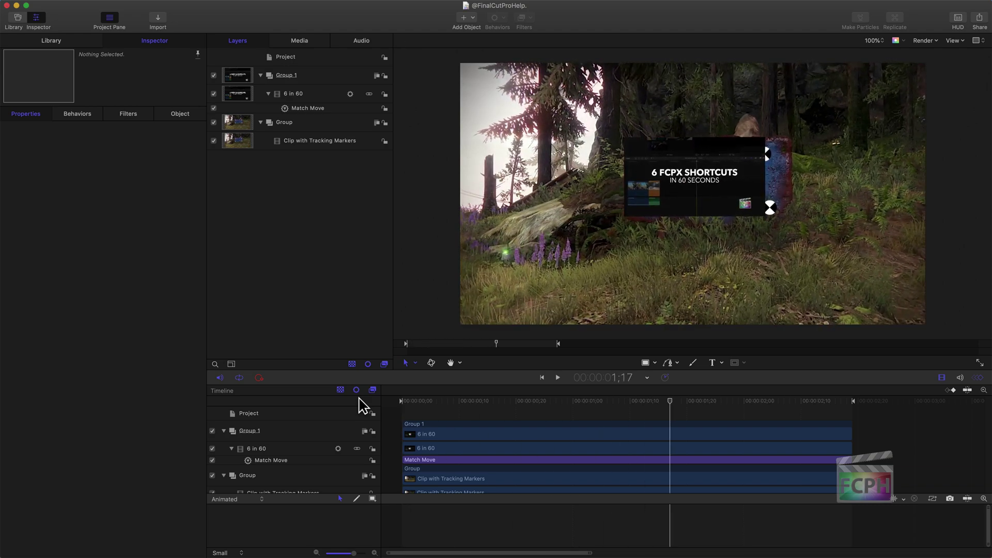
Step: Try to delete the 6 in 60 clip's audio track while it is still linked to the video, and undo the deletion
{"action": "scroll", "coordinate": [558, 484], "scroll_direction": "down", "scroll_amount": 1}
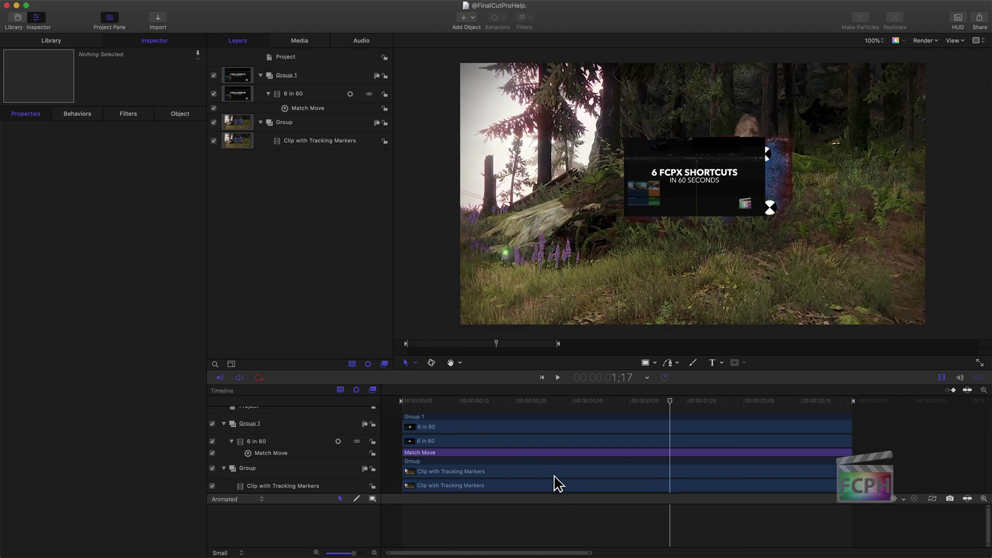
{"action": "left_click", "coordinate": [959, 378]}
{"action": "left_click", "coordinate": [513, 455]}
{"action": "key", "text": "Delete"}
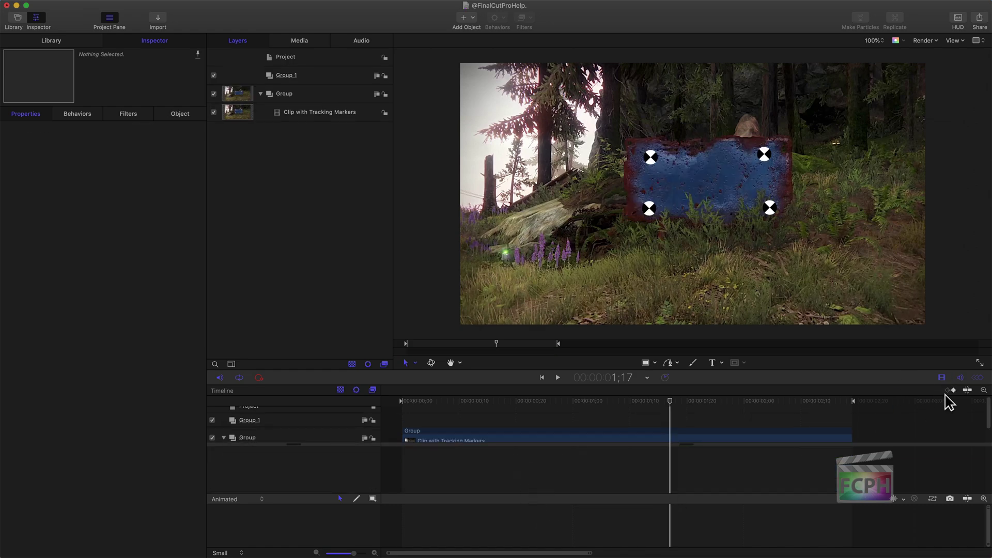
{"action": "left_click", "coordinate": [958, 380]}
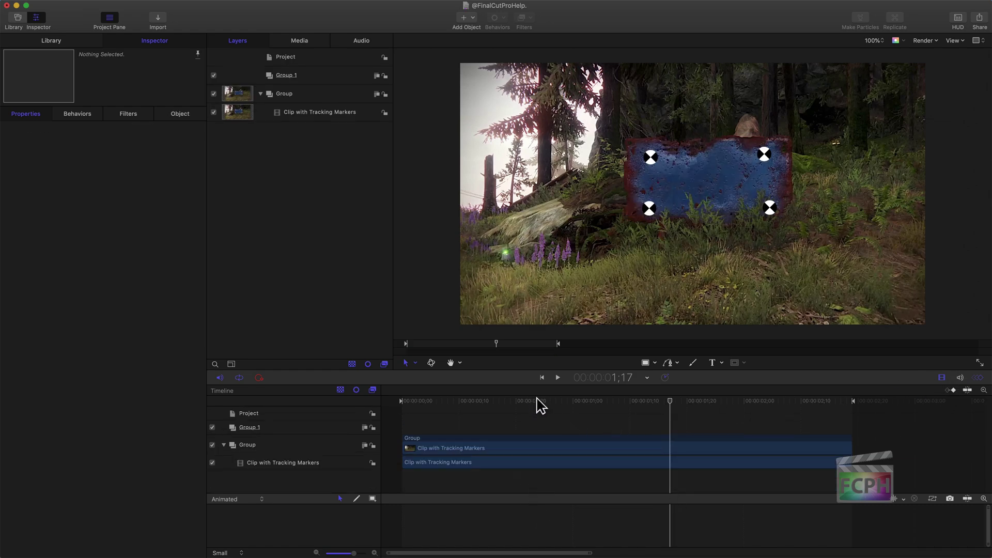
{"action": "left_click_drag", "start_coordinate": [536, 398], "coordinate": [367, 396]}
{"action": "key", "text": "space"}
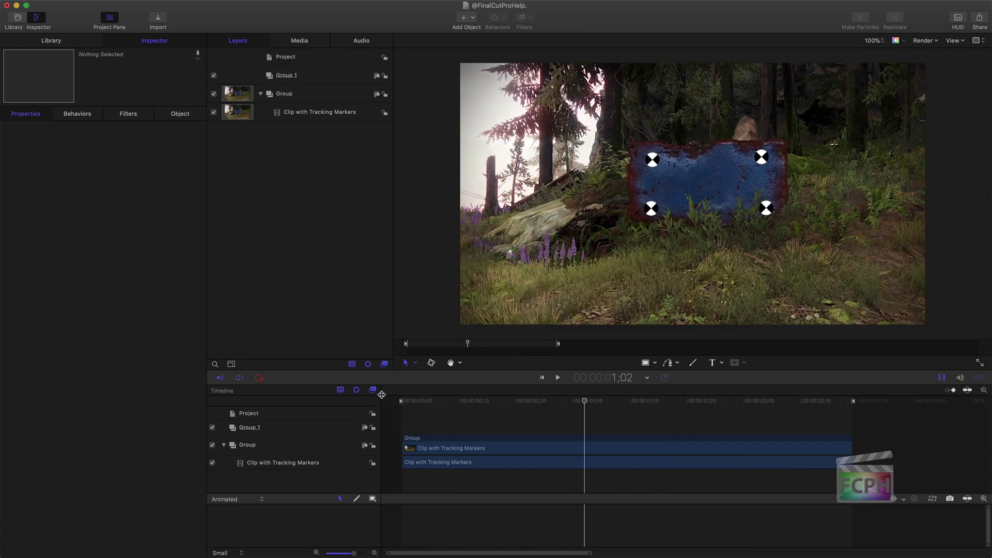
{"action": "key", "text": "super+z"}
Step: Unlink the 6 in 60 clip's audio from its video and delete only the audio track
{"action": "scroll", "coordinate": [425, 458], "scroll_direction": "down", "scroll_amount": 1}
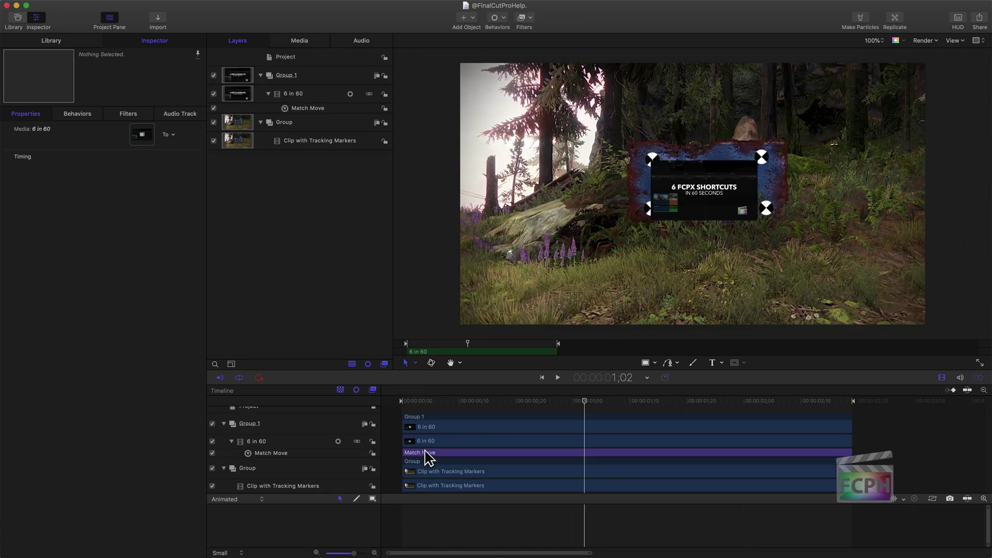
{"action": "left_click", "coordinate": [960, 378]}
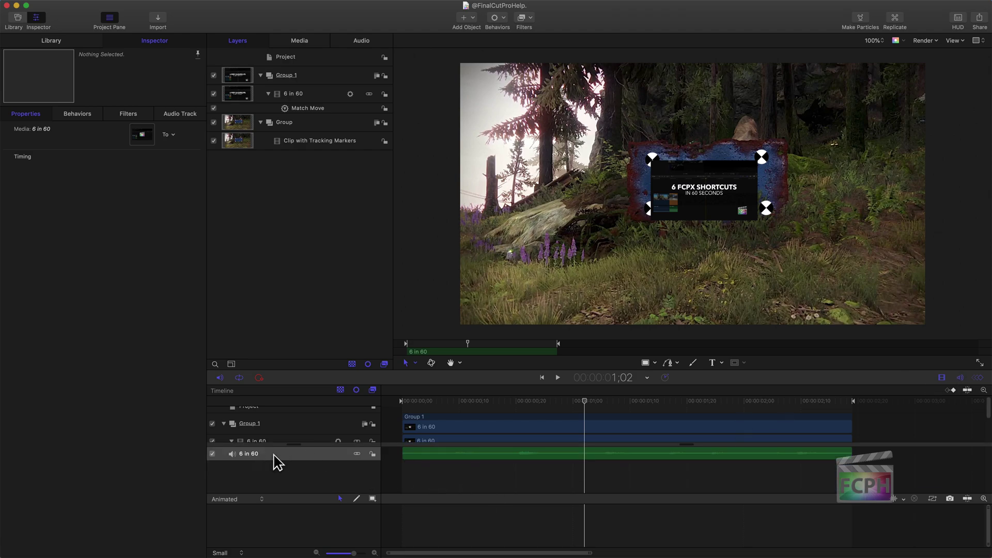
{"action": "left_click", "coordinate": [357, 454]}
{"action": "left_click", "coordinate": [316, 468]}
{"action": "left_click", "coordinate": [285, 457]}
{"action": "key", "text": "Delete"}
{"action": "scroll", "coordinate": [518, 439], "scroll_direction": "down", "scroll_amount": 3}
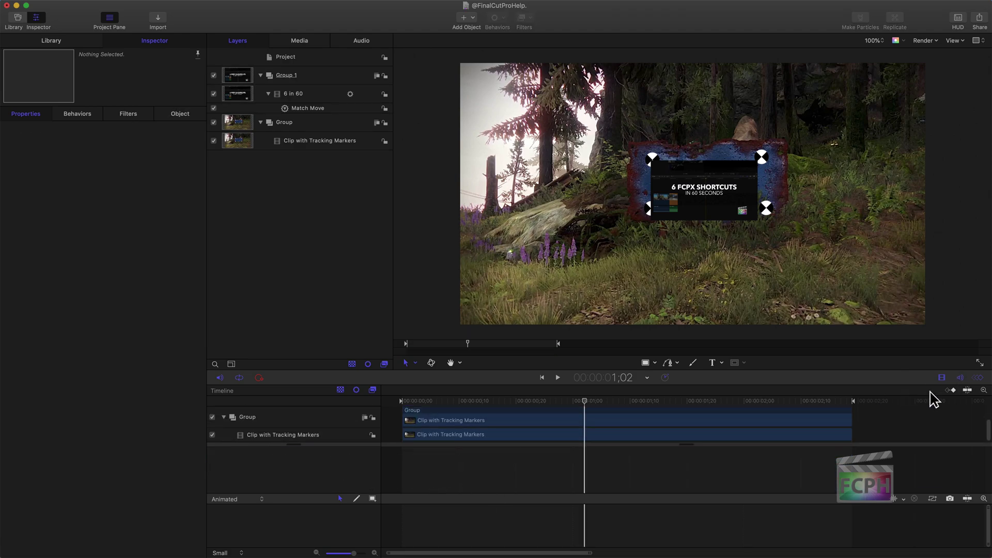
{"action": "left_click", "coordinate": [959, 379]}
Step: Play the composite, select Match Move and scrub through the timeline to check how the 6 in 60 clip follows the sign
{"action": "left_click_drag", "start_coordinate": [584, 402], "coordinate": [340, 400]}
{"action": "key", "text": "space"}
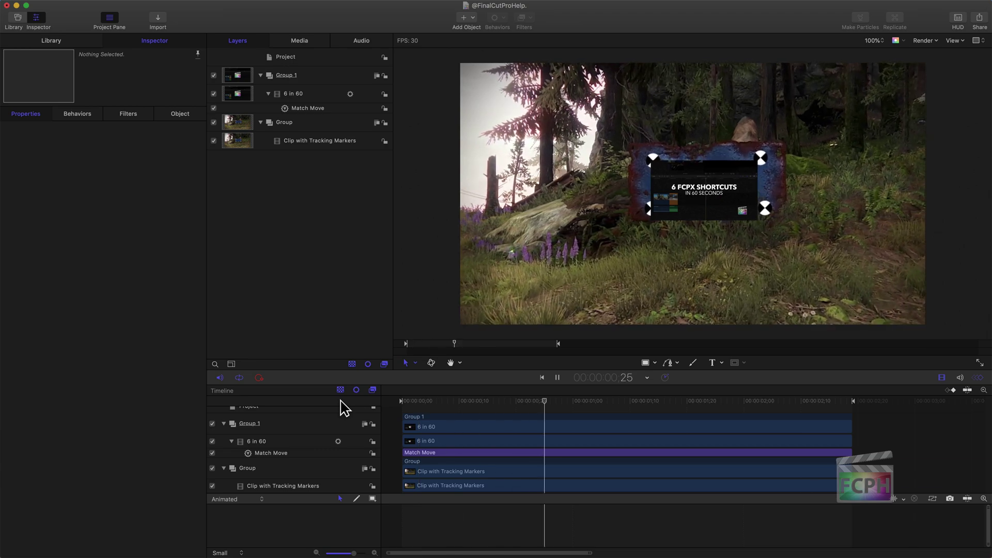
{"action": "key", "text": "space"}
{"action": "left_click", "coordinate": [425, 442]}
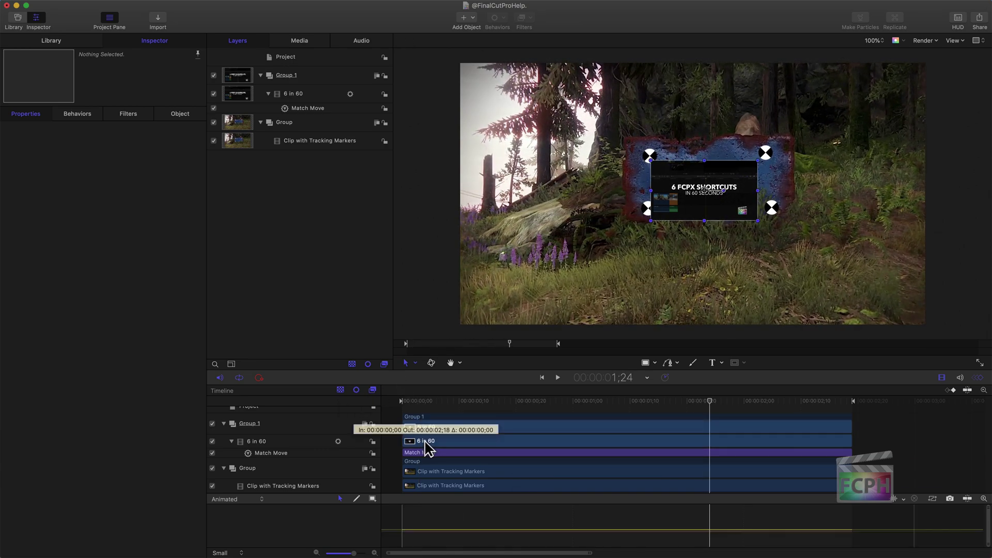
{"action": "key", "text": "space"}
{"action": "key", "text": "space"}
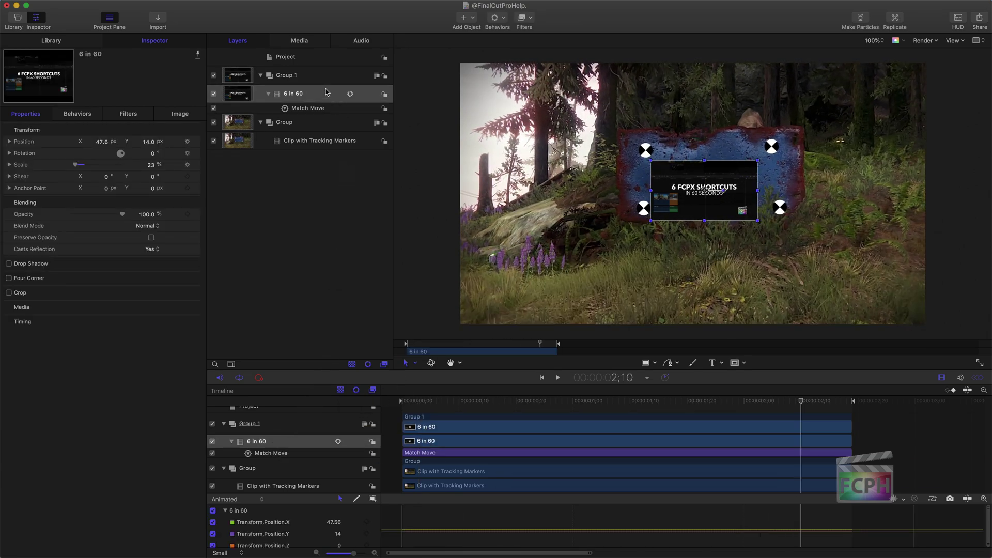
{"action": "left_click", "coordinate": [310, 109]}
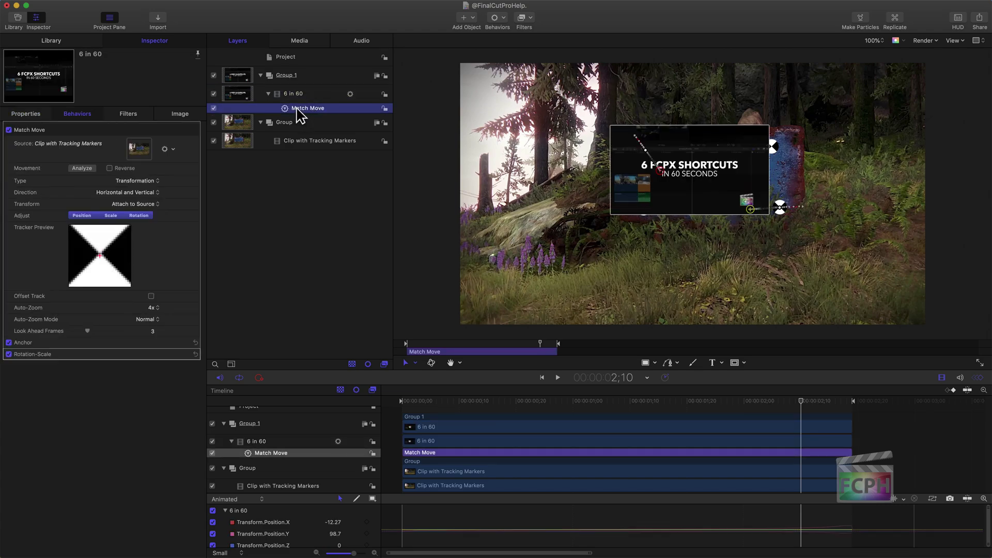
{"action": "left_click_drag", "start_coordinate": [486, 398], "coordinate": [778, 405]}
Step: Return to the first frame and select the 6 in 60 clip for transform adjustments
{"action": "left_click_drag", "start_coordinate": [653, 407], "coordinate": [333, 410]}
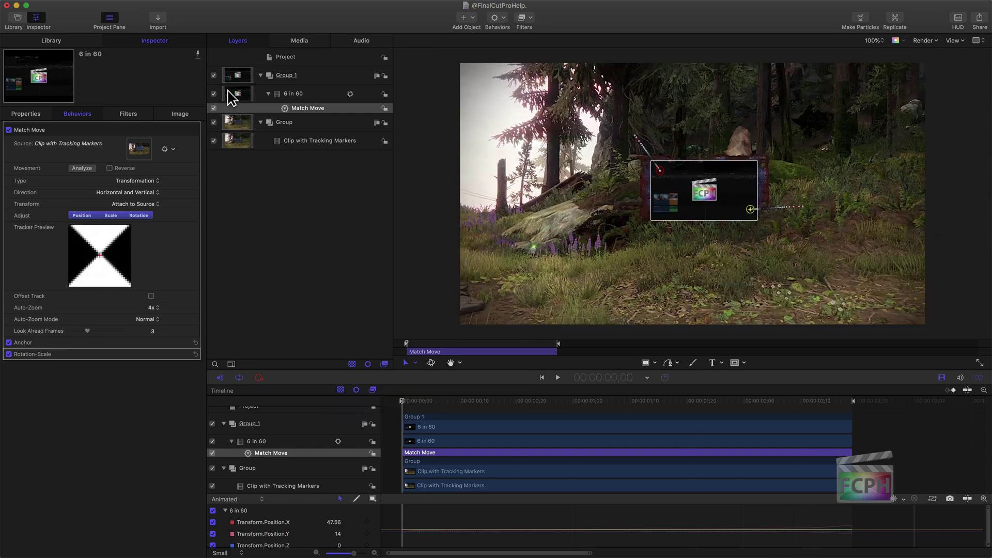
{"action": "left_click", "coordinate": [300, 97]}
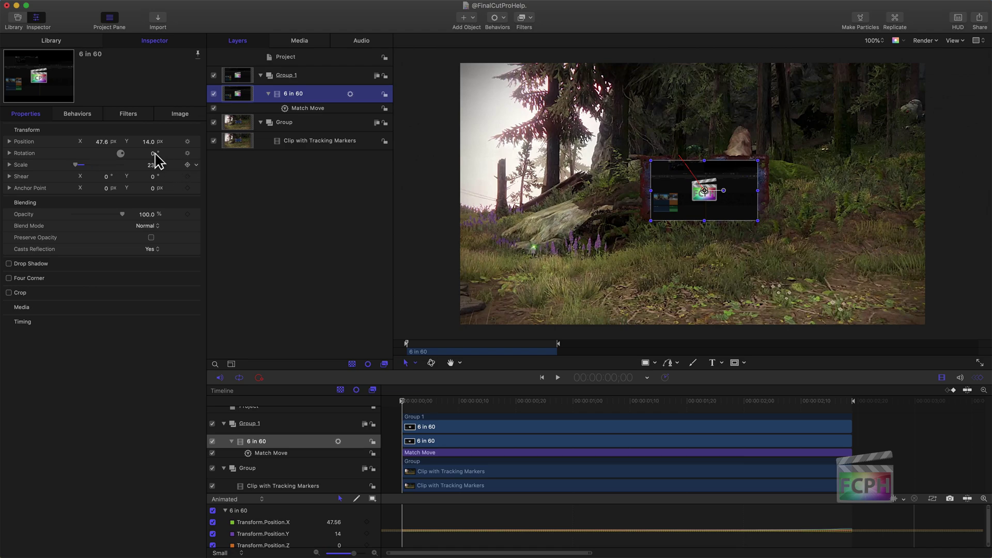
Step: Set the 6 in 60 clip's Y position to 19 px and its scale to 23% at the first frame
{"action": "left_click_drag", "start_coordinate": [149, 144], "coordinate": [148, 164]}
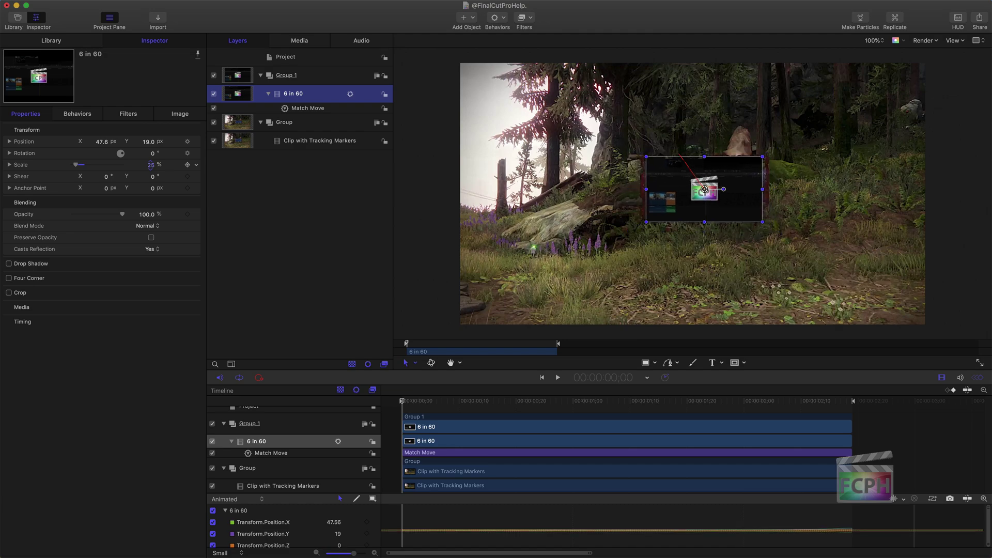
{"action": "left_click_drag", "start_coordinate": [409, 405], "coordinate": [367, 403]}
{"action": "left_click_drag", "start_coordinate": [153, 167], "coordinate": [151, 166]}
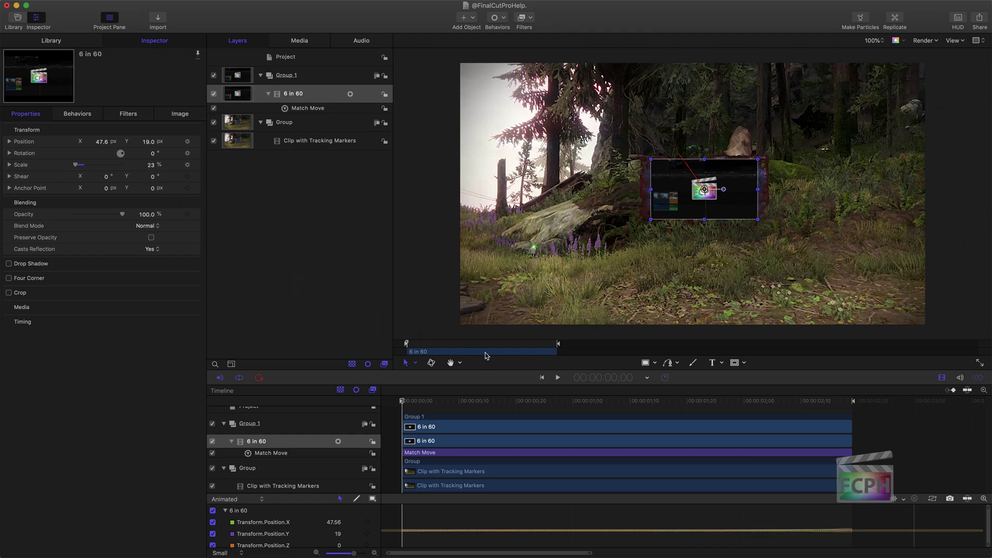
Step: Play the composite and scrub through it with the Match Move behavior selected, checking how the 6 in 60 clip follows the sign
{"action": "key", "text": "space"}
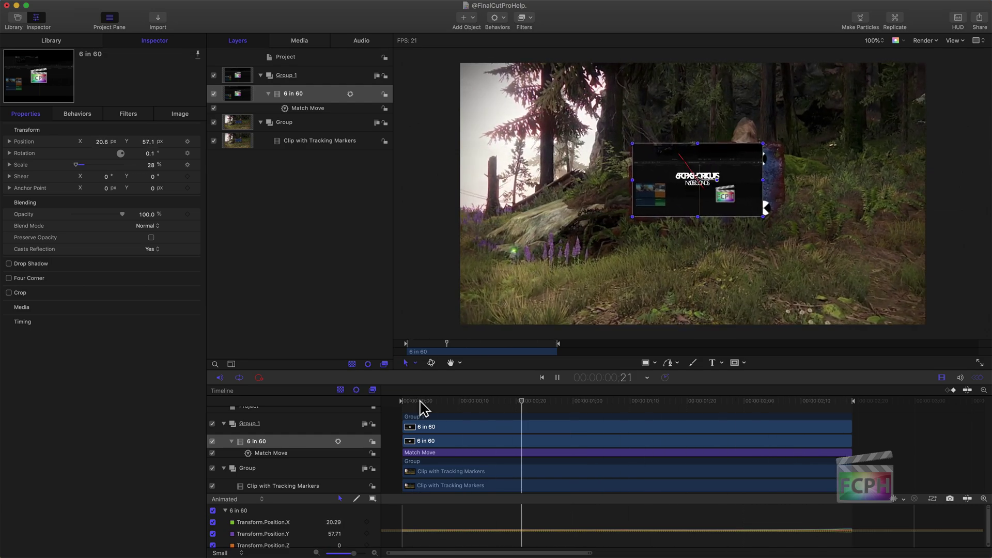
{"action": "key", "text": "space"}
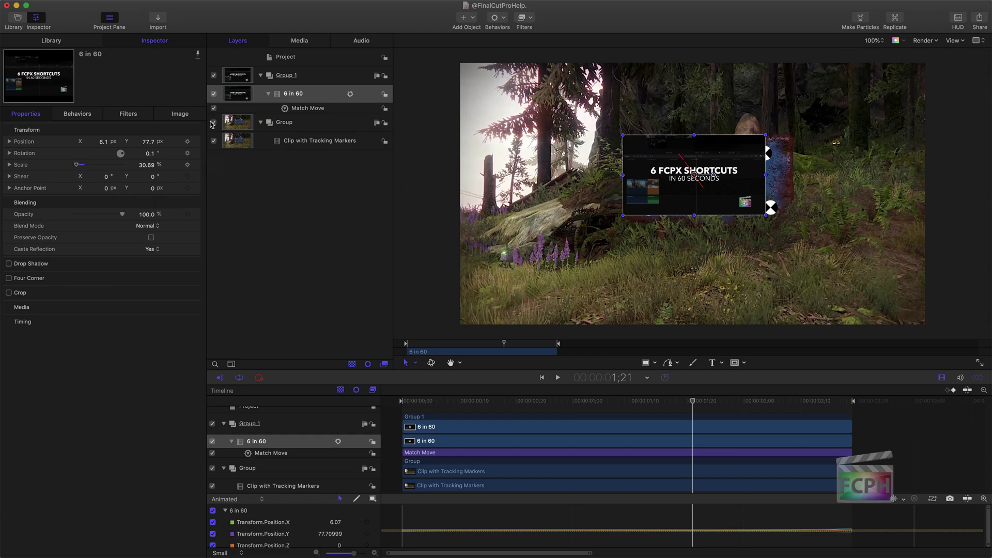
{"action": "left_click", "coordinate": [303, 111]}
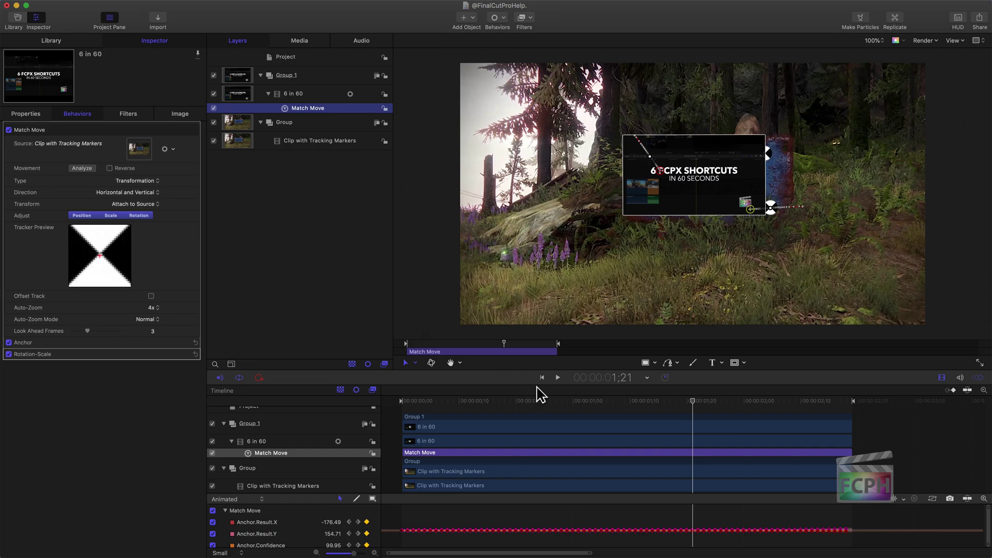
{"action": "left_click_drag", "start_coordinate": [602, 405], "coordinate": [643, 415]}
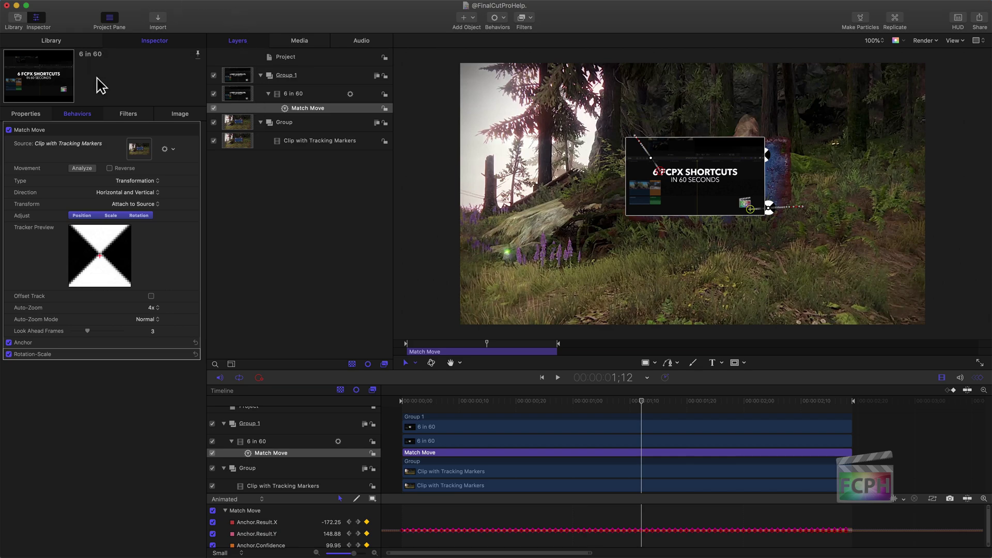
{"action": "left_click_drag", "start_coordinate": [593, 408], "coordinate": [339, 377]}
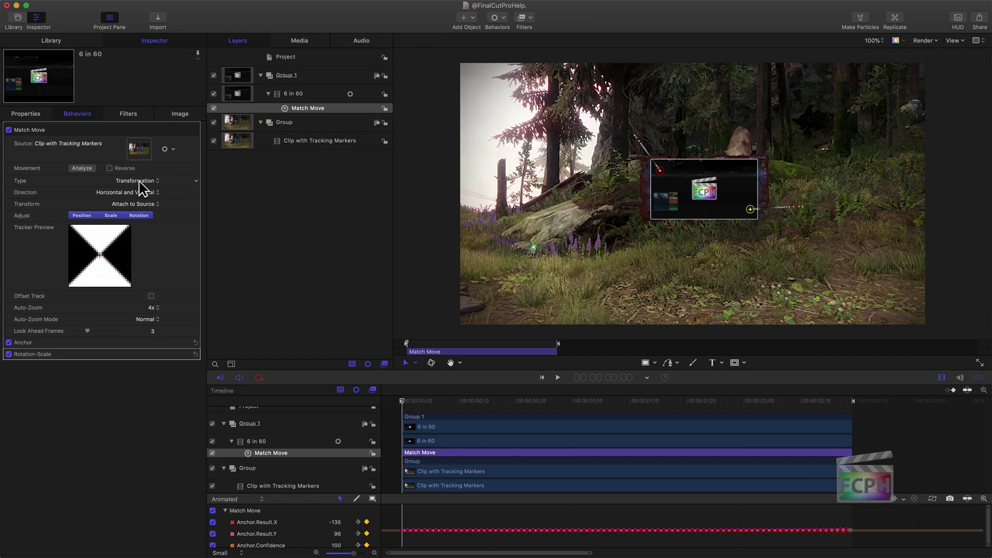
Step: Replace the 6 in 60 clip's Match Move behavior with a new Match Move whose type is Four Corners
{"action": "left_click", "coordinate": [271, 108]}
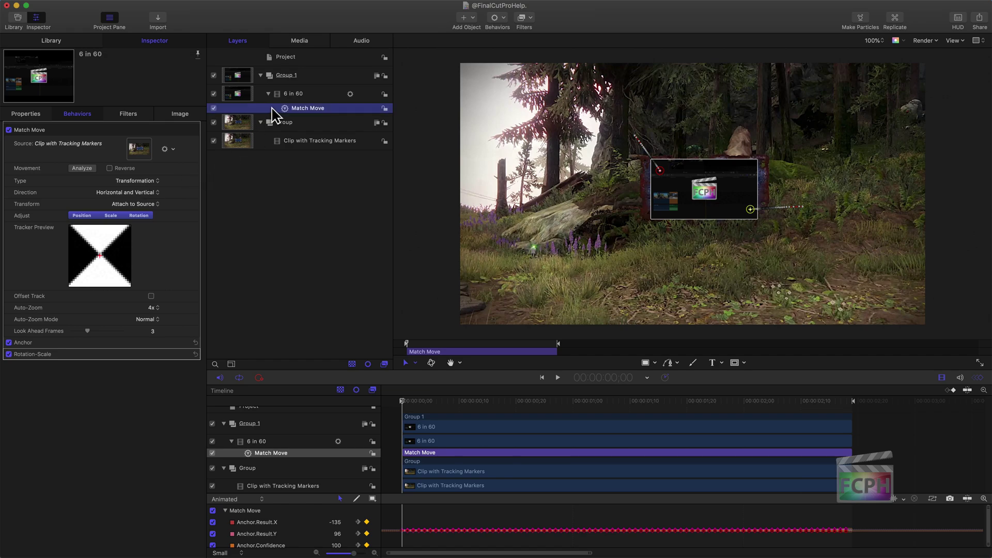
{"action": "key", "text": "Delete"}
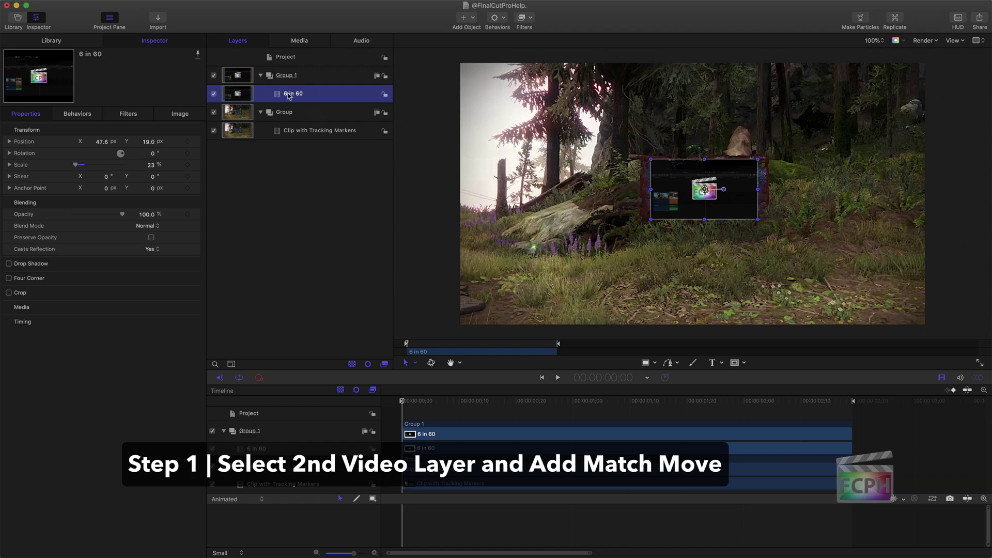
{"action": "left_click", "coordinate": [501, 19]}
{"action": "mouse_move", "coordinate": [525, 57]}
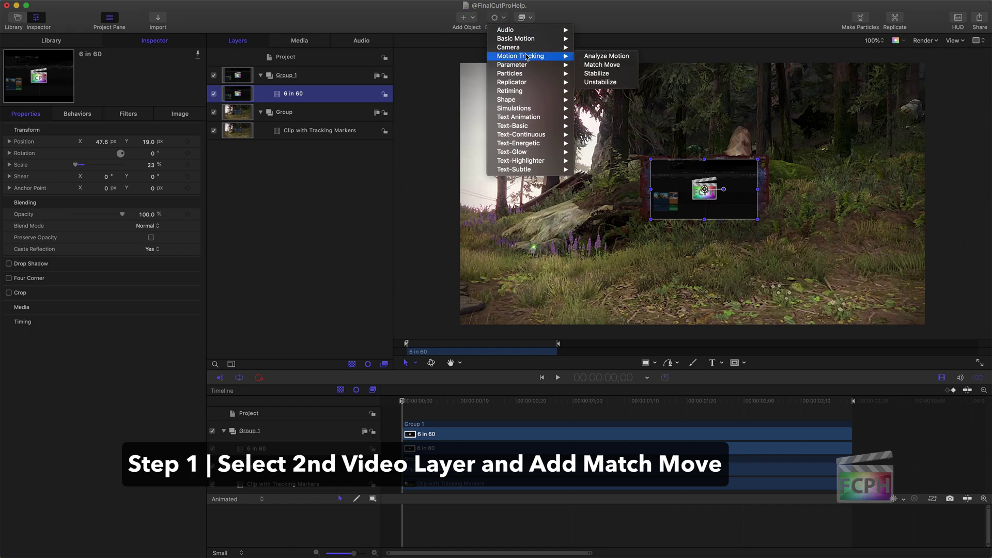
{"action": "left_click", "coordinate": [617, 63]}
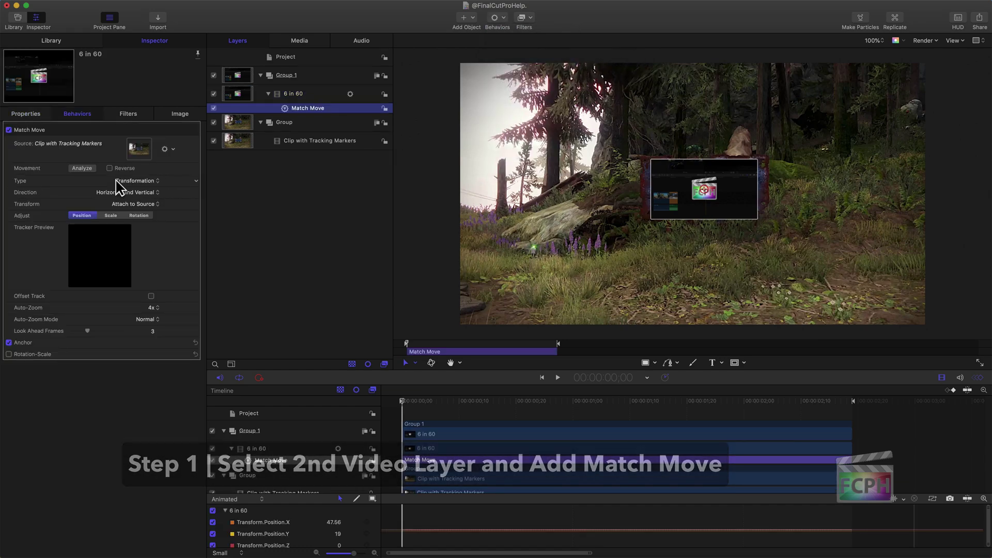
{"action": "left_click", "coordinate": [137, 182]}
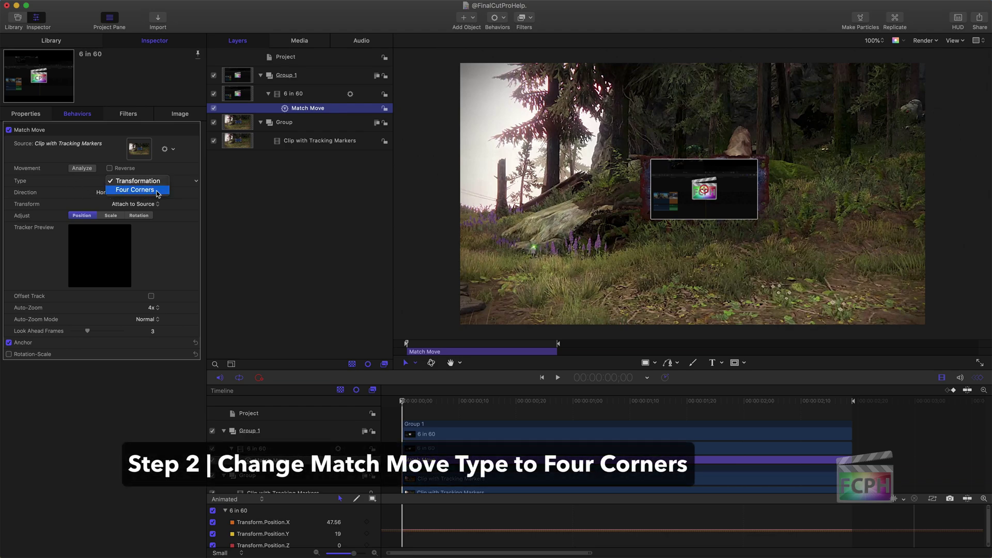
{"action": "left_click", "coordinate": [135, 190]}
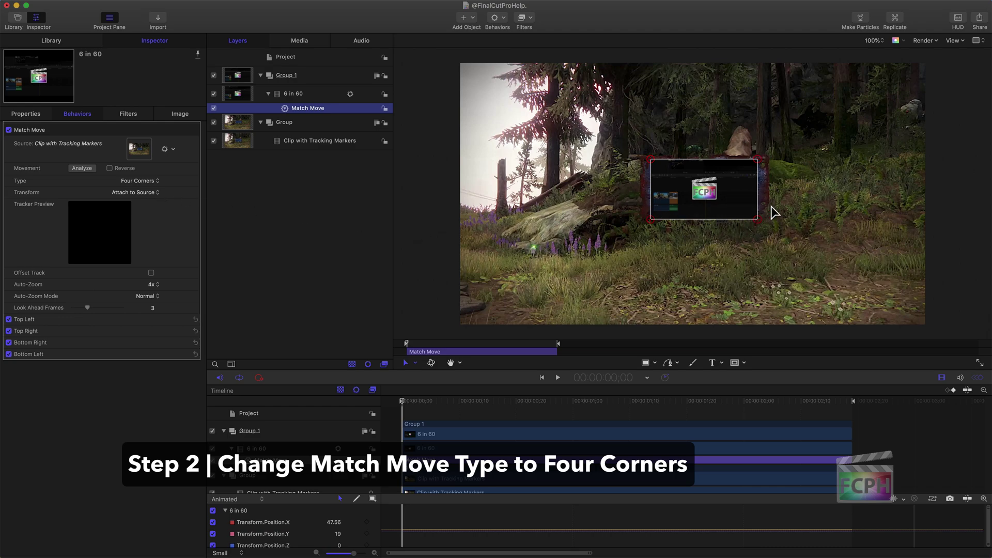
Step: Place the Top Left and Top Right trackers on the centres of the sign's two upper tracking markers
{"action": "left_click", "coordinate": [882, 43]}
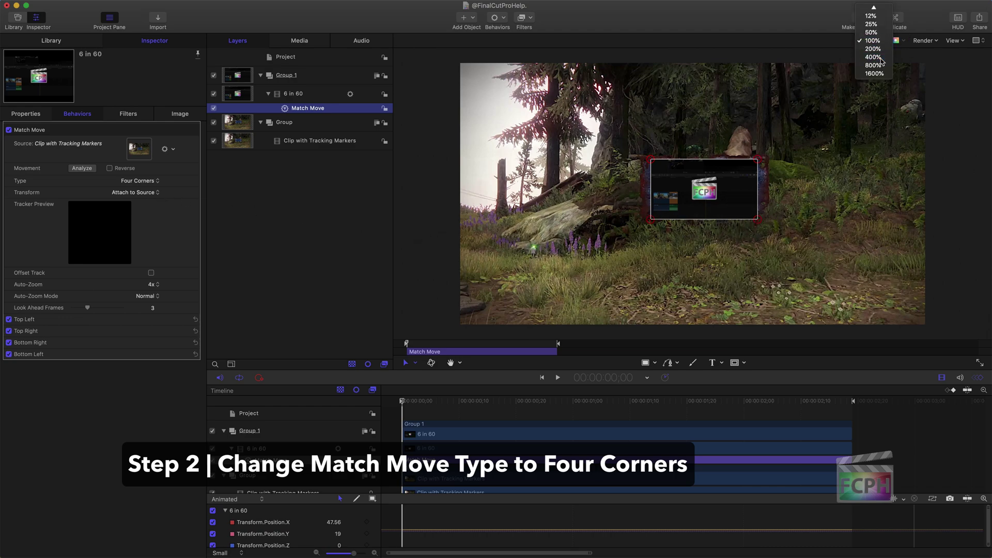
{"action": "left_click", "coordinate": [882, 61]}
{"action": "scroll", "coordinate": [834, 120], "scroll_direction": "up", "scroll_amount": 3}
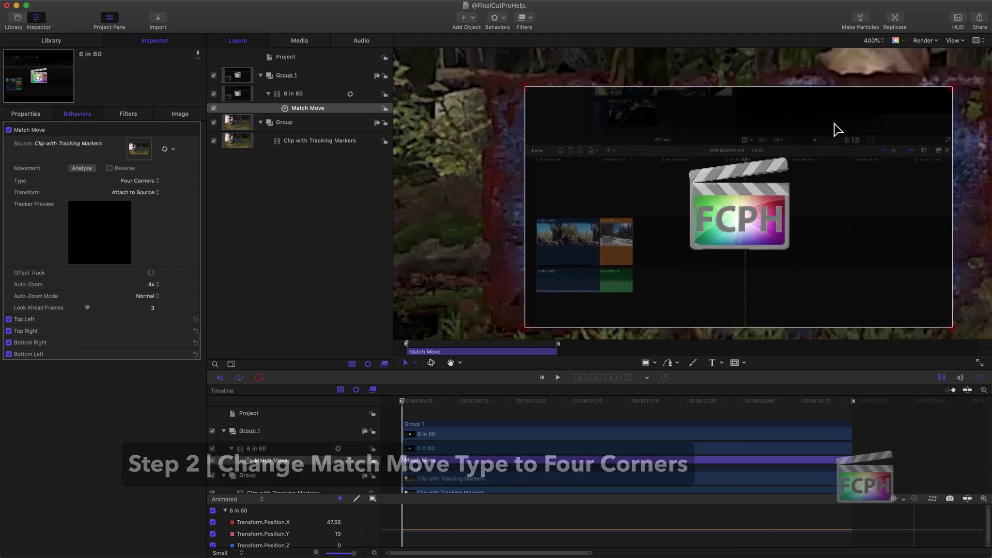
{"action": "scroll", "coordinate": [835, 119], "scroll_direction": "down", "scroll_amount": 1}
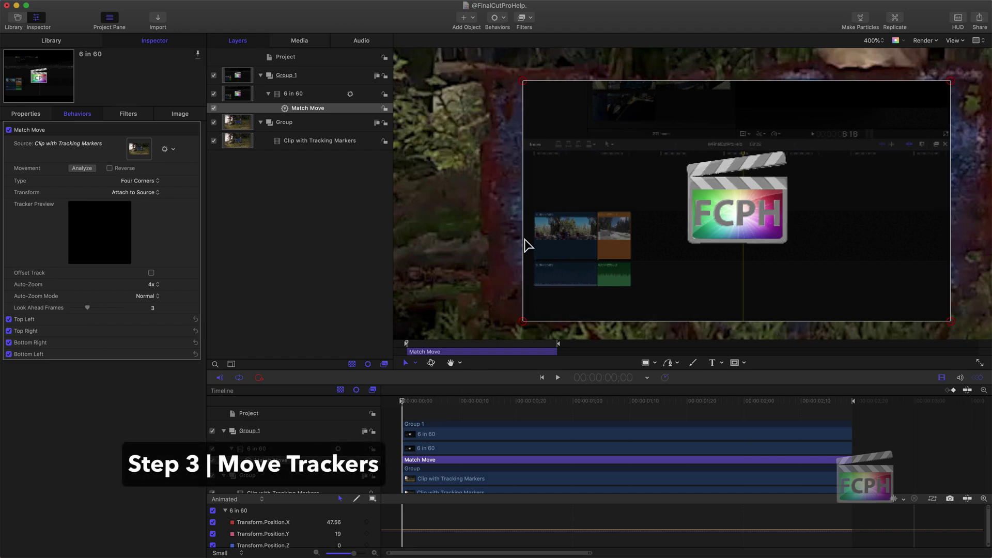
{"action": "left_click_drag", "start_coordinate": [523, 82], "coordinate": [561, 126]}
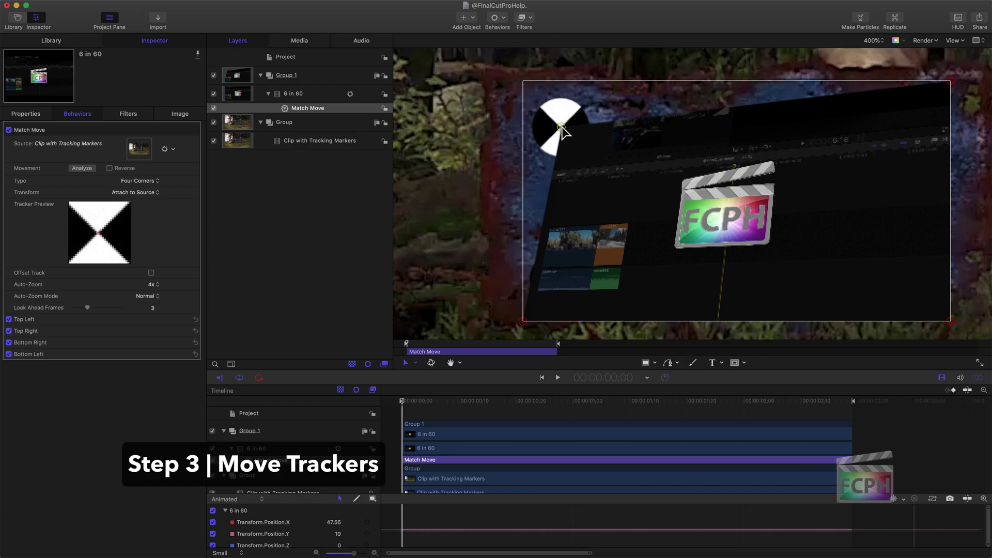
{"action": "left_click_drag", "start_coordinate": [950, 81], "coordinate": [919, 120]}
Step: Place the Match Move's Bottom Right and Bottom Left trackers on the centres of the sign's two lower tracking markers
{"action": "left_click", "coordinate": [946, 320]}
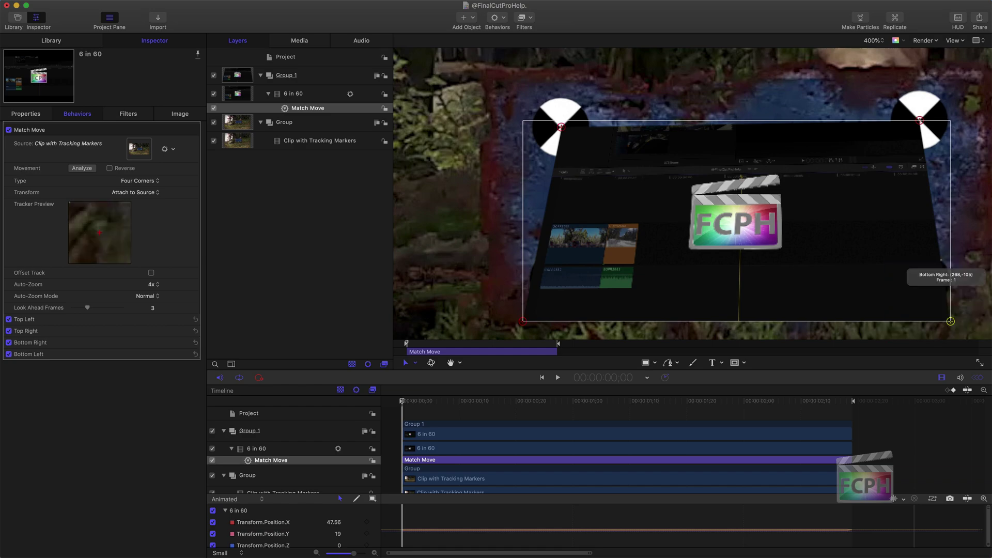
{"action": "left_click", "coordinate": [947, 321]}
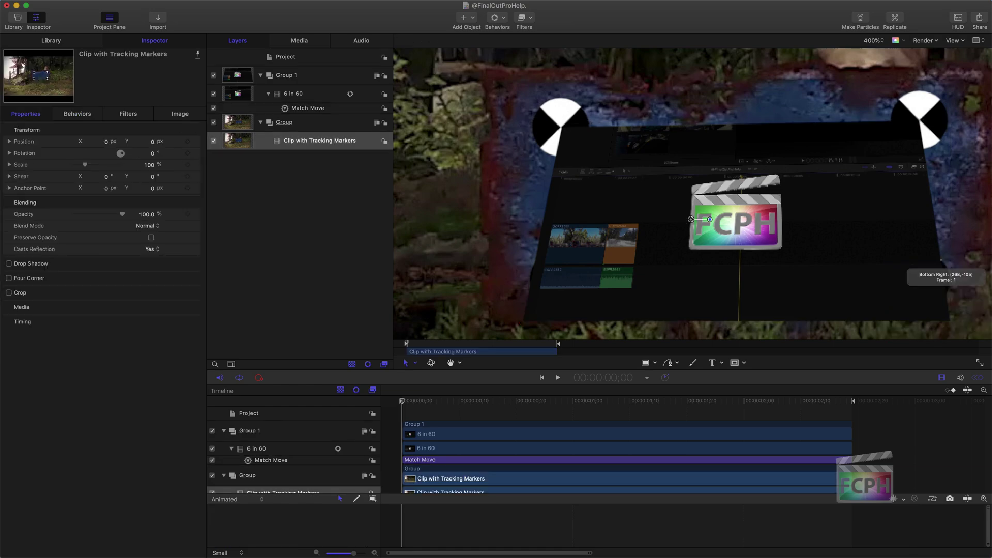
{"action": "left_click", "coordinate": [308, 109]}
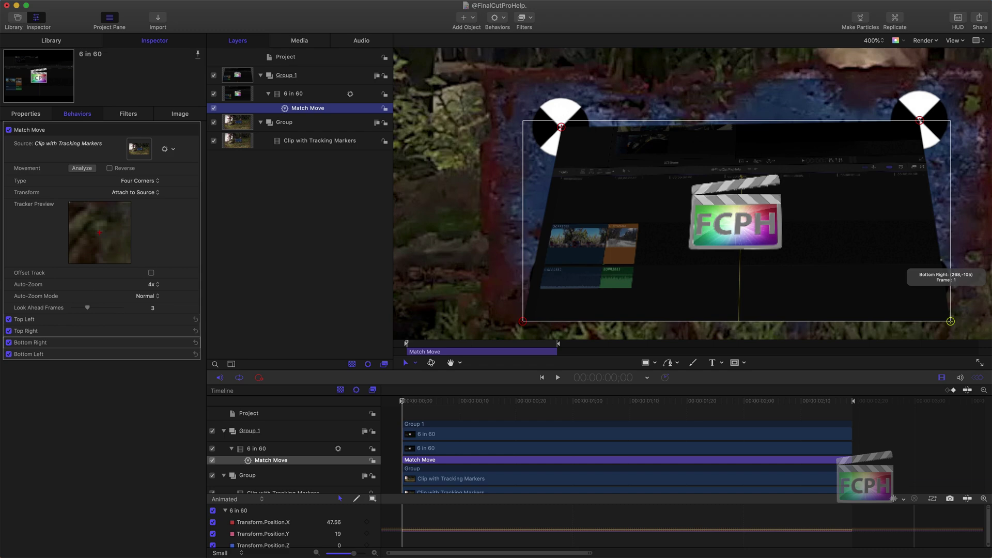
{"action": "left_click", "coordinate": [958, 325]}
{"action": "left_click_drag", "start_coordinate": [950, 319], "coordinate": [921, 280]}
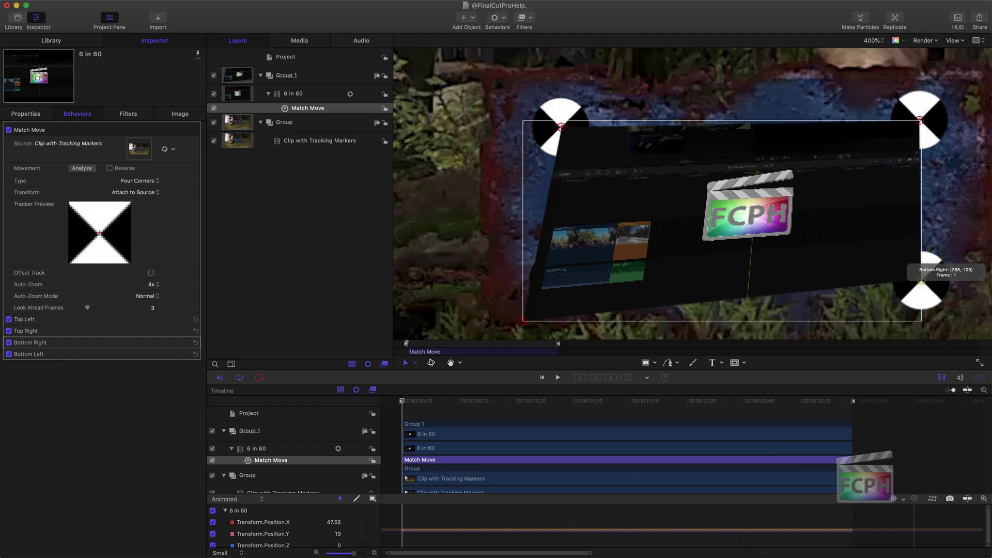
{"action": "left_click", "coordinate": [300, 232]}
{"action": "left_click", "coordinate": [733, 222]}
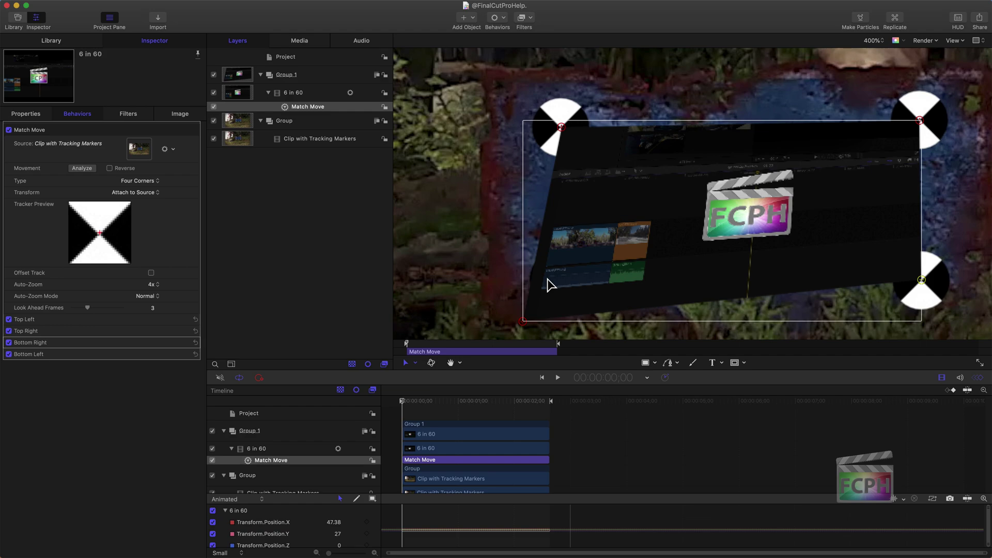
{"action": "left_click_drag", "start_coordinate": [523, 323], "coordinate": [559, 279]}
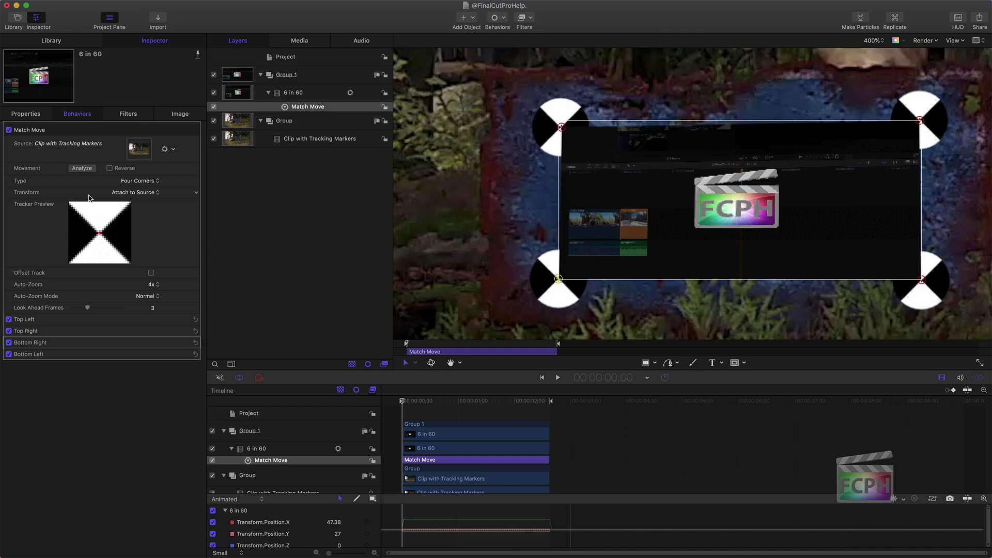
Step: Set the Match Move's transform to Mimic Source and analyze the movement from the first frame
{"action": "left_click", "coordinate": [152, 195]}
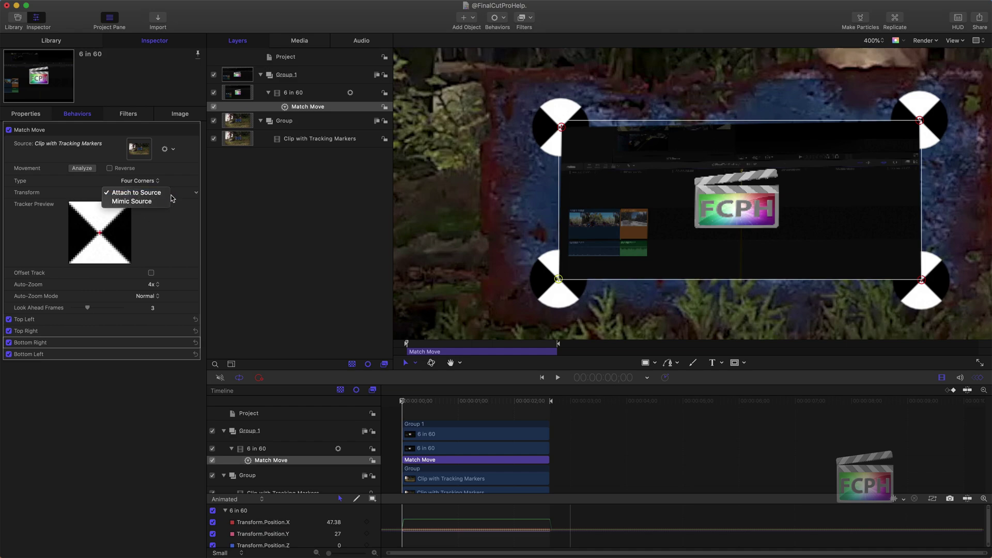
{"action": "left_click", "coordinate": [147, 201]}
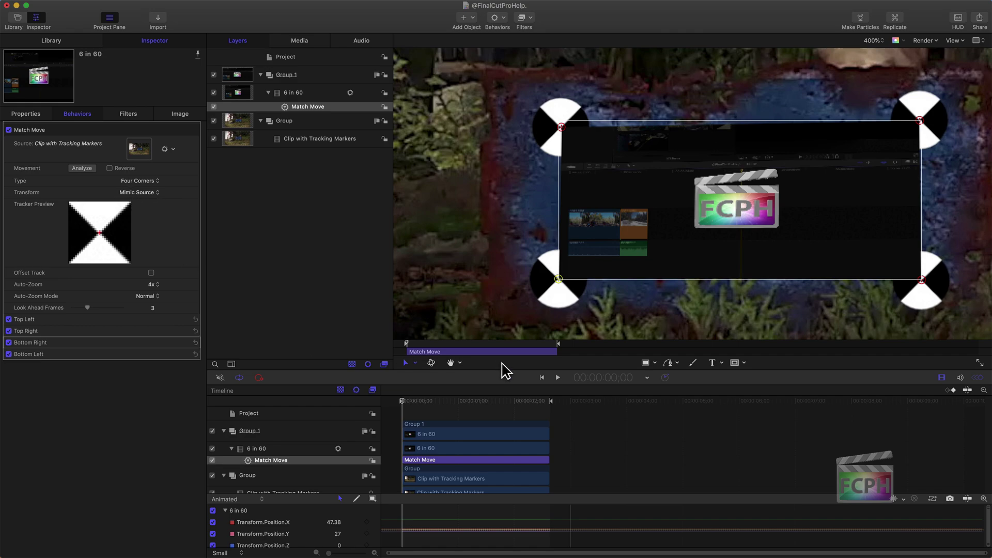
{"action": "left_click_drag", "start_coordinate": [406, 401], "coordinate": [374, 401]}
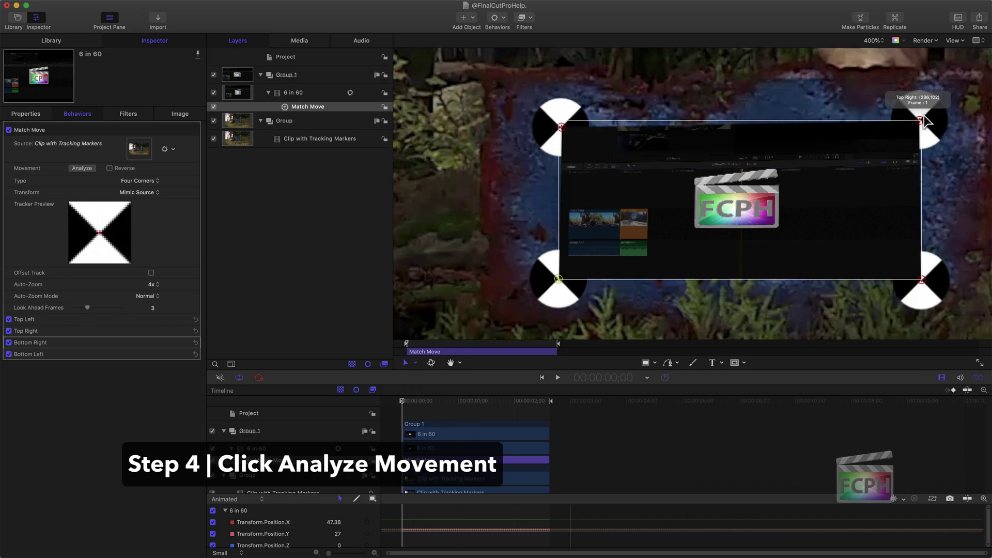
{"action": "left_click", "coordinate": [81, 169]}
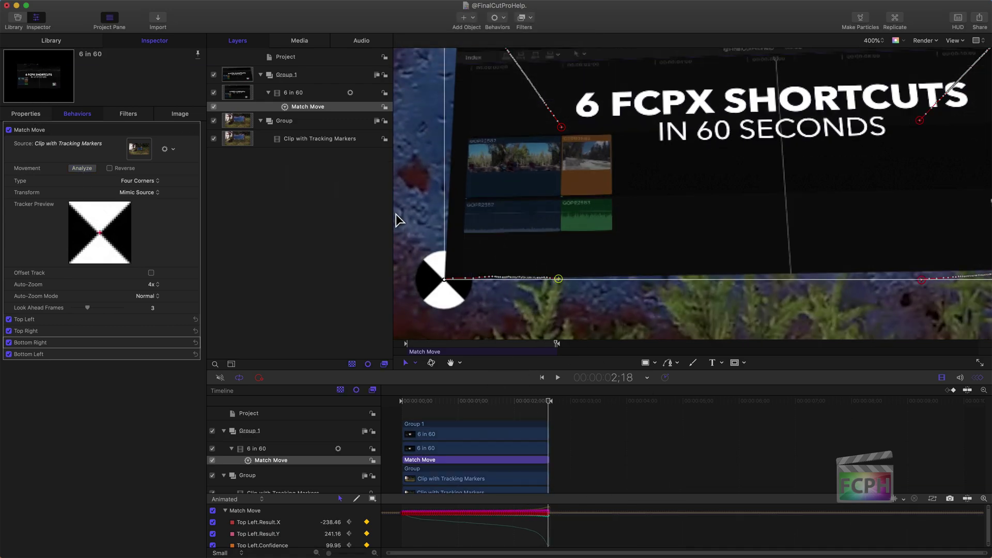
Step: Set the 6 in 60 clip's scale to 30% to cover more of the sign, and check the fit at several frames
{"action": "key", "text": "shift+z"}
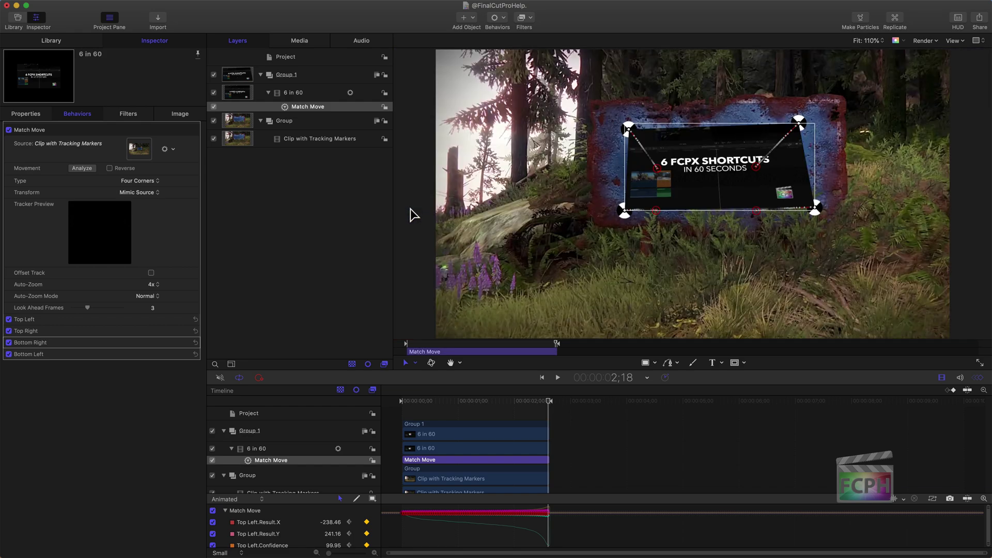
{"action": "left_click_drag", "start_coordinate": [506, 400], "coordinate": [452, 403]}
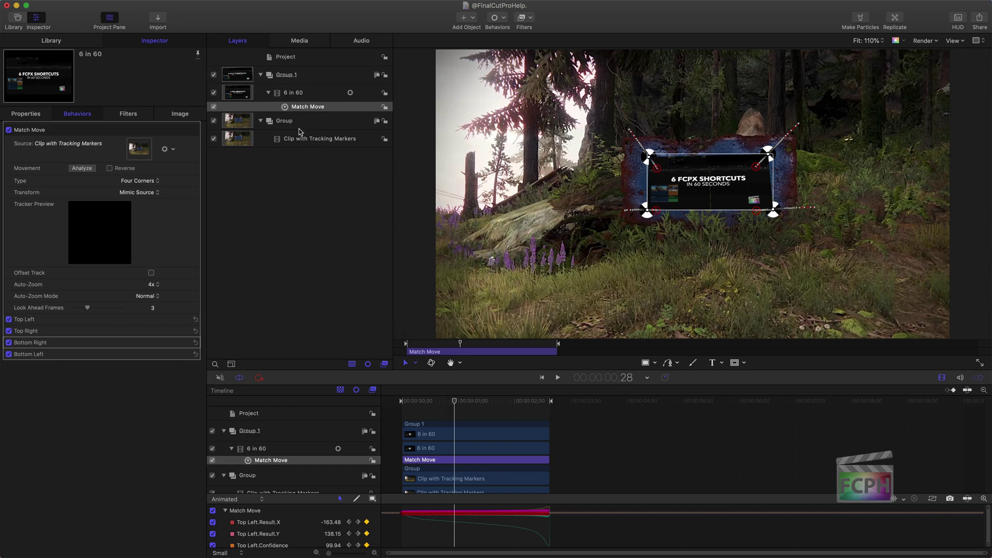
{"action": "left_click", "coordinate": [292, 94]}
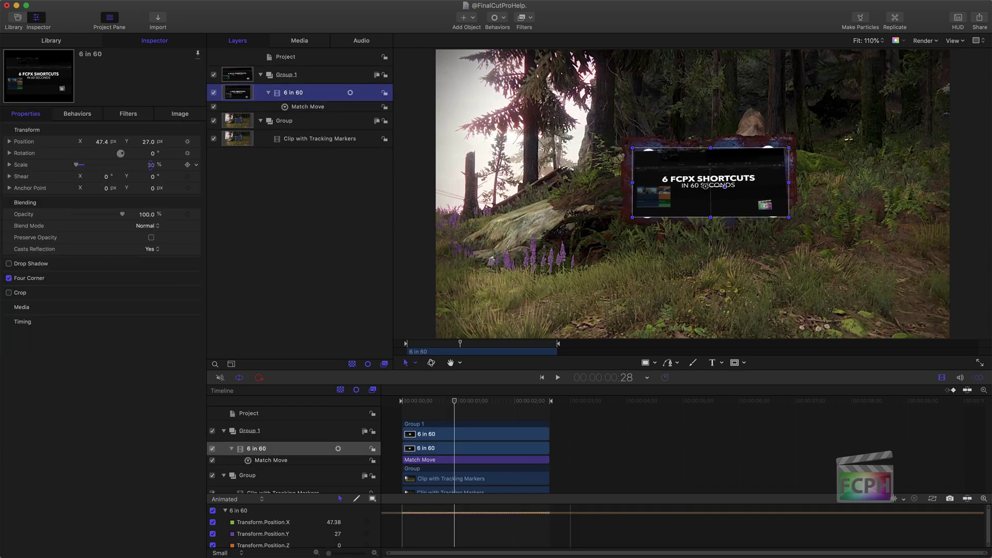
{"action": "left_click_drag", "start_coordinate": [730, 209], "coordinate": [752, 192]}
{"action": "left_click", "coordinate": [468, 405]}
{"action": "mouse_move", "coordinate": [454, 401]}
{"action": "left_mouse_down"}
{"action": "mouse_move", "coordinate": [528, 400]}
{"action": "mouse_move", "coordinate": [417, 401]}
{"action": "mouse_move", "coordinate": [546, 401]}
{"action": "mouse_move", "coordinate": [402, 401]}
{"action": "mouse_move", "coordinate": [522, 405]}
{"action": "mouse_move", "coordinate": [409, 407]}
{"action": "mouse_move", "coordinate": [501, 406]}
{"action": "mouse_move", "coordinate": [497, 394]}
{"action": "mouse_move", "coordinate": [399, 398]}
{"action": "mouse_move", "coordinate": [524, 403]}
{"action": "mouse_move", "coordinate": [402, 403]}
{"action": "mouse_move", "coordinate": [471, 411]}
{"action": "left_mouse_up"}
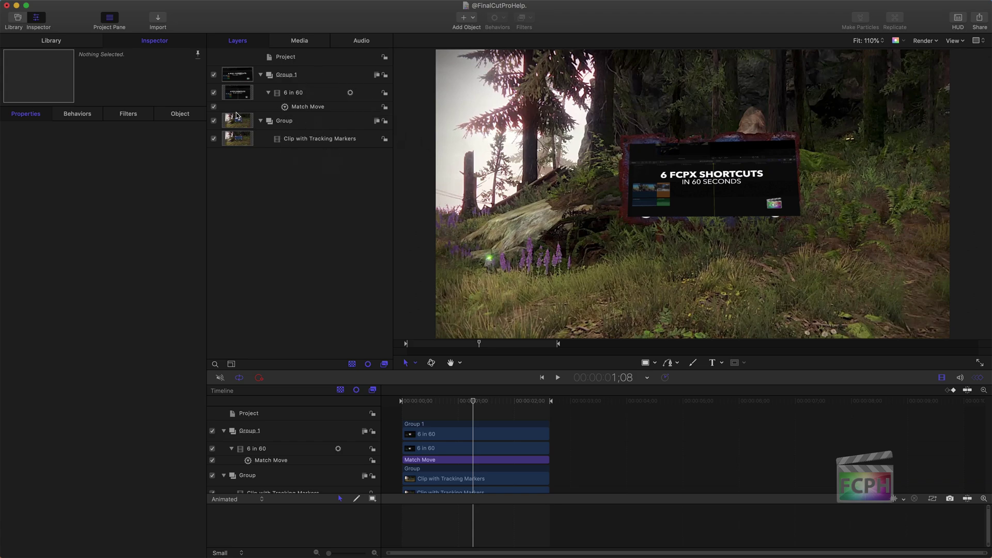
Step: Hide the 6 in 60 clip and scrub from the first frame to examine the four tracking markers on the sign
{"action": "left_click", "coordinate": [214, 93]}
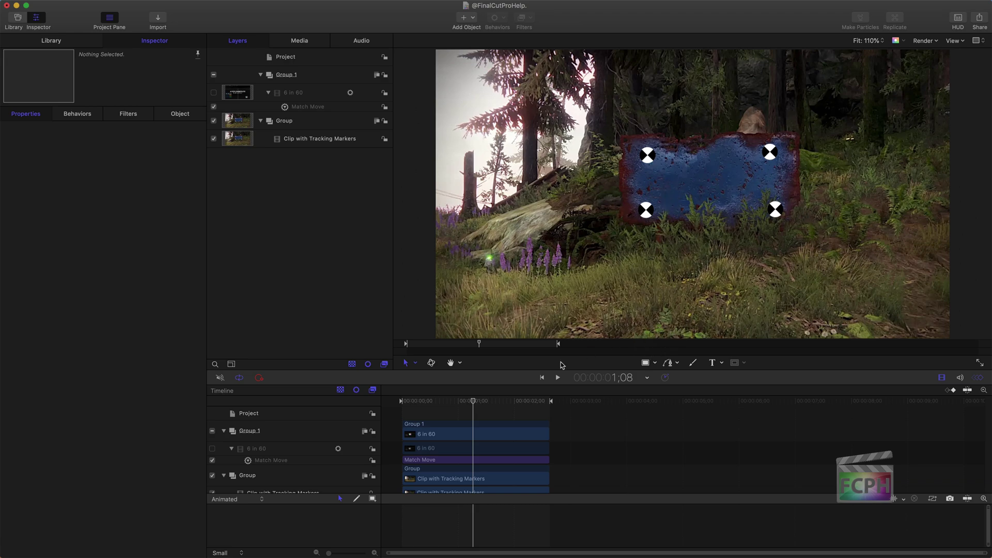
{"action": "left_click_drag", "start_coordinate": [474, 409], "coordinate": [403, 408]}
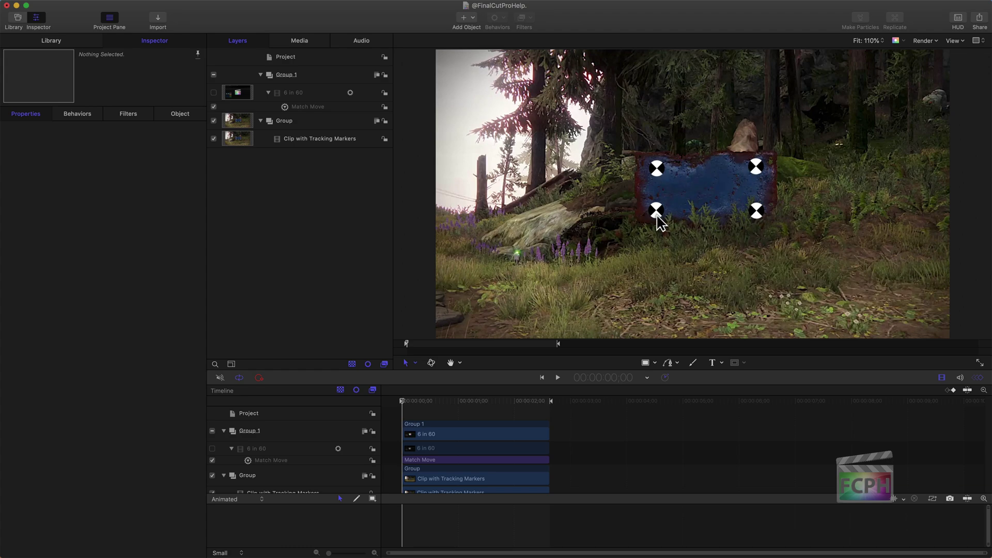
{"action": "left_click_drag", "start_coordinate": [412, 408], "coordinate": [436, 410]}
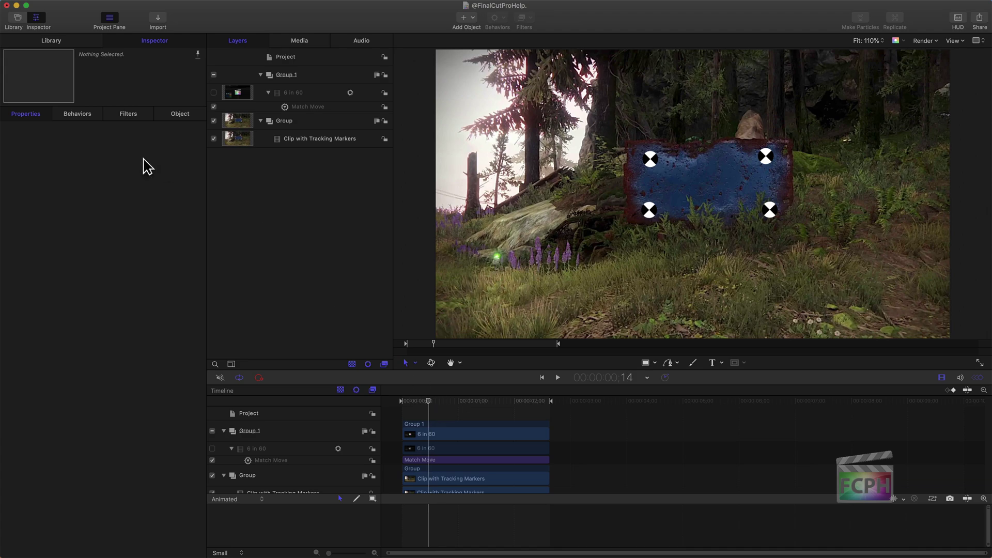
Step: Close the project and switch to the Movies folder in Finder
{"action": "left_click", "coordinate": [7, 5]}
{"action": "left_click", "coordinate": [463, 82]}
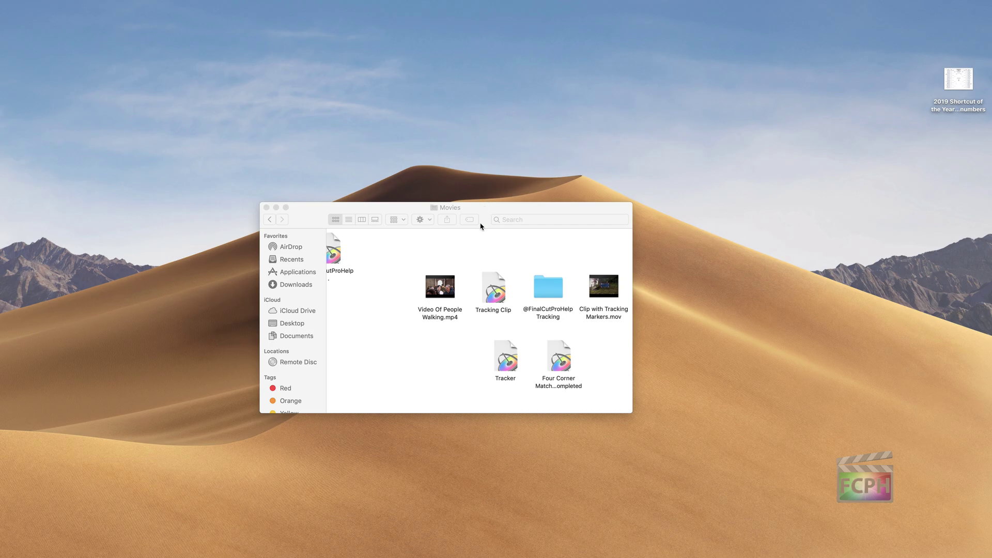
Step: Open the Tracking Clip project and compare the sign with the Trackers Using Tracker group hidden and shown
{"action": "double_click", "coordinate": [549, 358]}
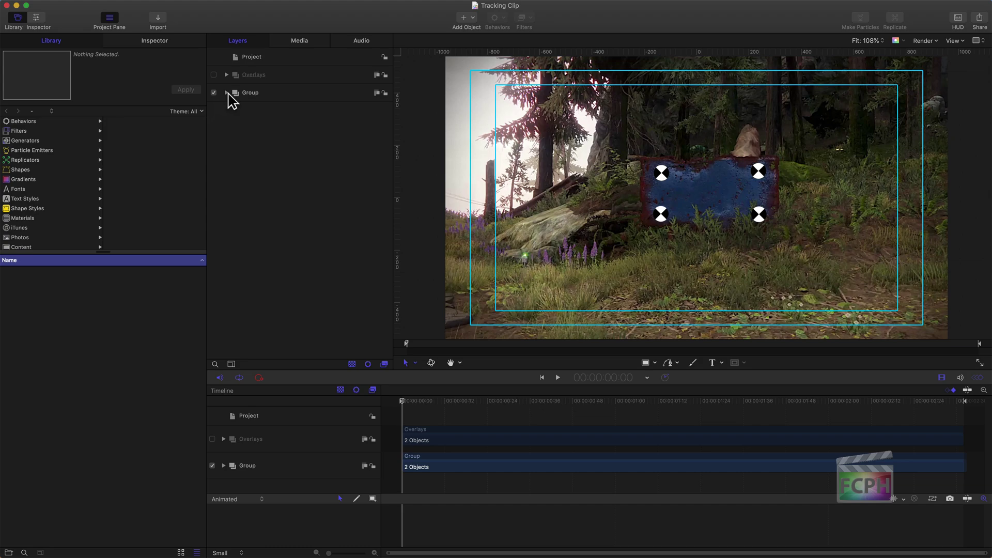
{"action": "left_click", "coordinate": [226, 92]}
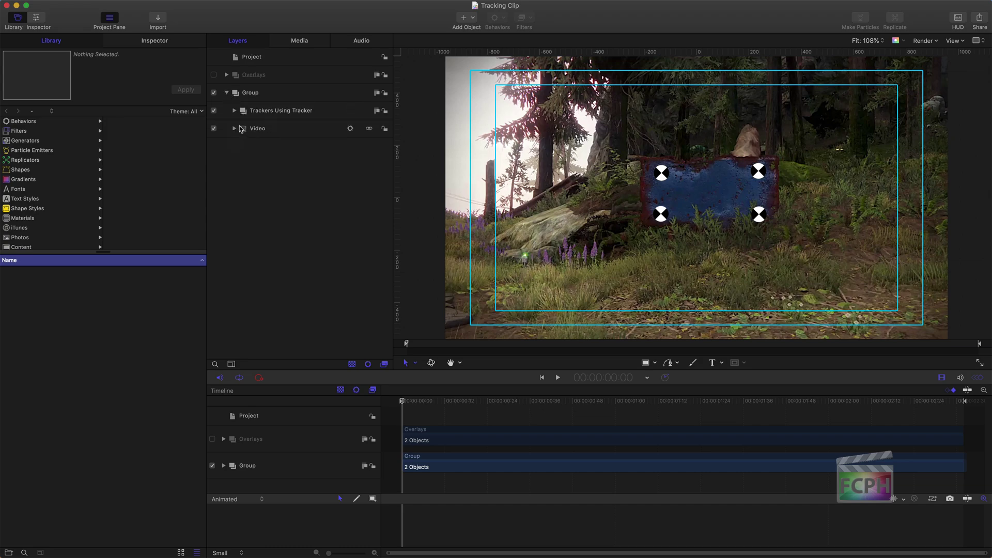
{"action": "left_click", "coordinate": [214, 110]}
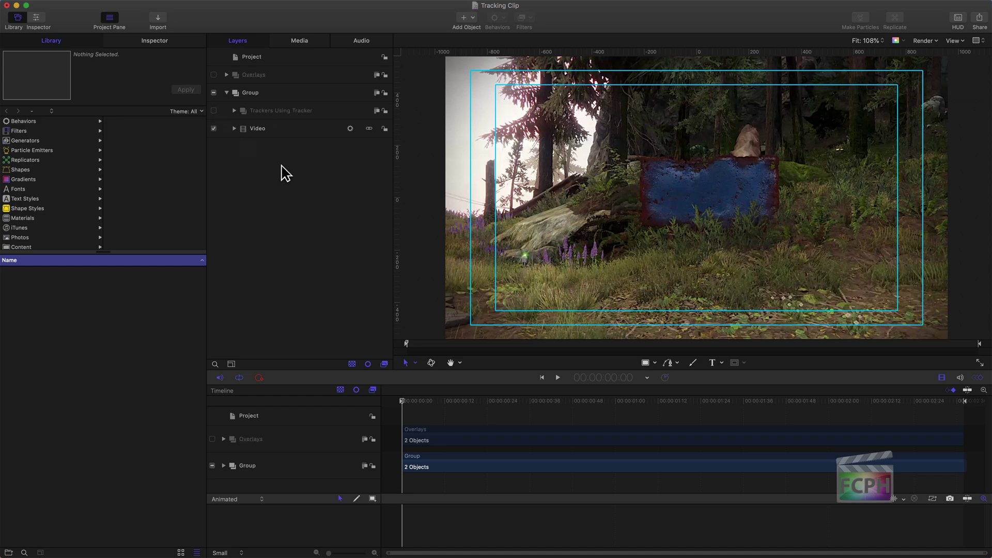
{"action": "left_click_drag", "start_coordinate": [432, 408], "coordinate": [315, 412]}
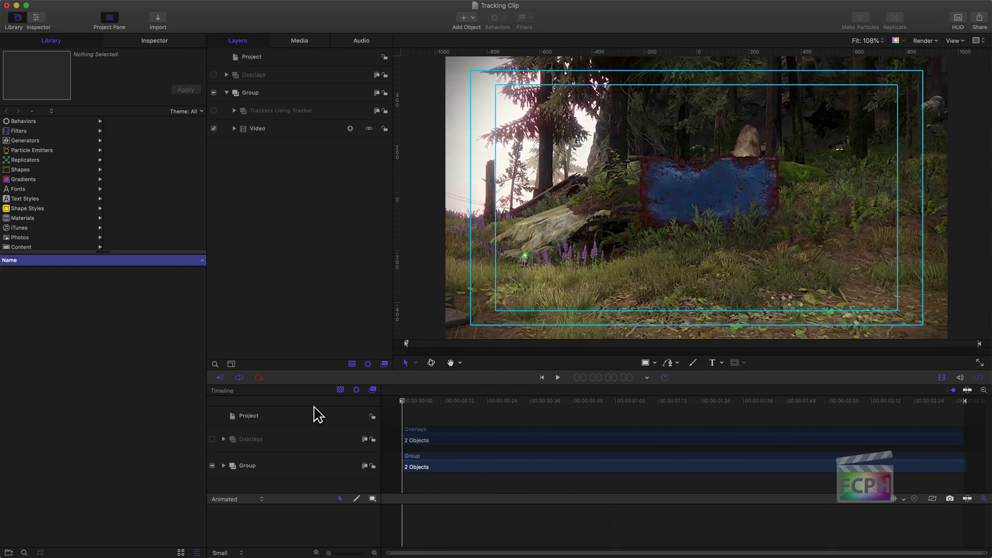
{"action": "left_click", "coordinate": [213, 111]}
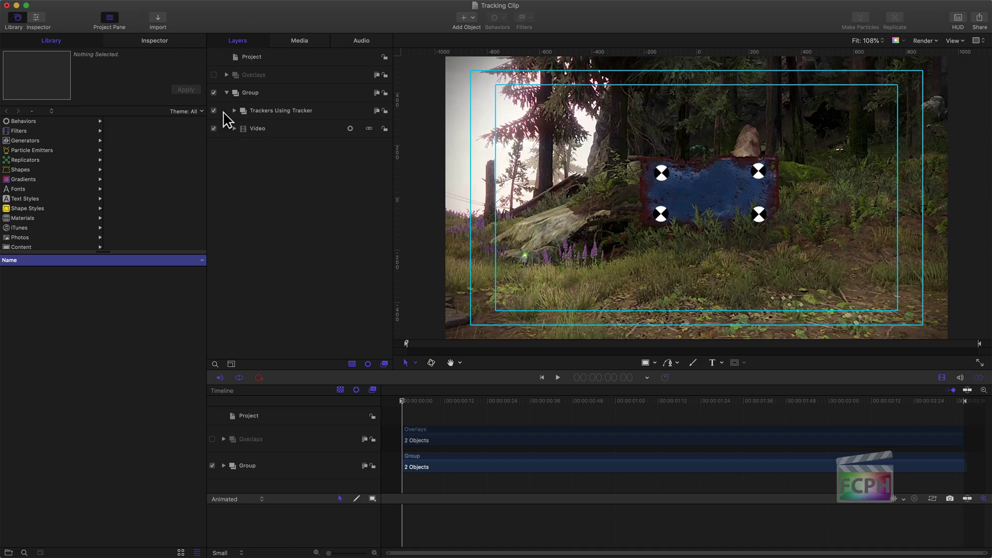
Step: Examine the contents of the Trackers Using Tracker group, the Top Left marker's circles, and the behaviors applied to the Video layer
{"action": "left_click", "coordinate": [234, 110]}
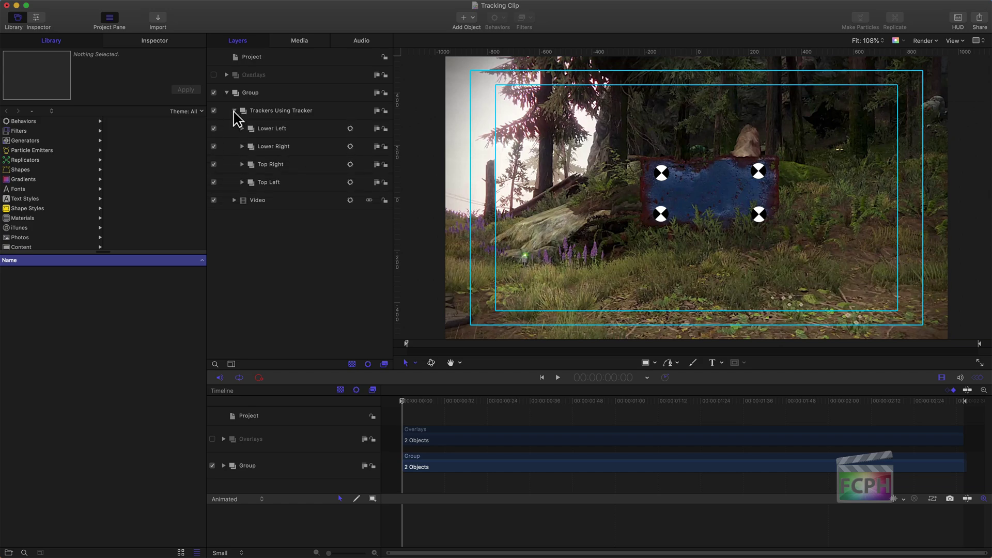
{"action": "left_click", "coordinate": [243, 182]}
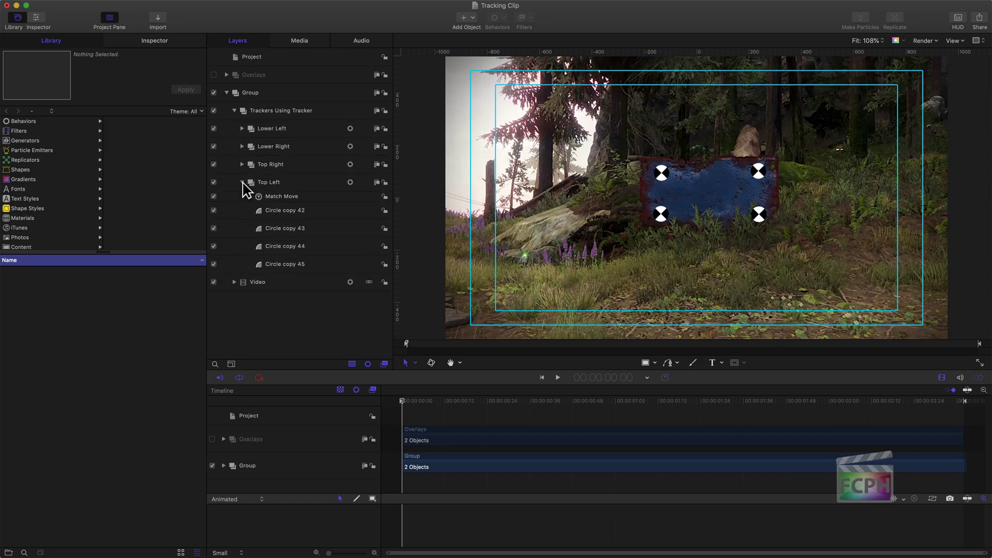
{"action": "left_click", "coordinate": [269, 210]}
{"action": "left_click", "coordinate": [269, 228]}
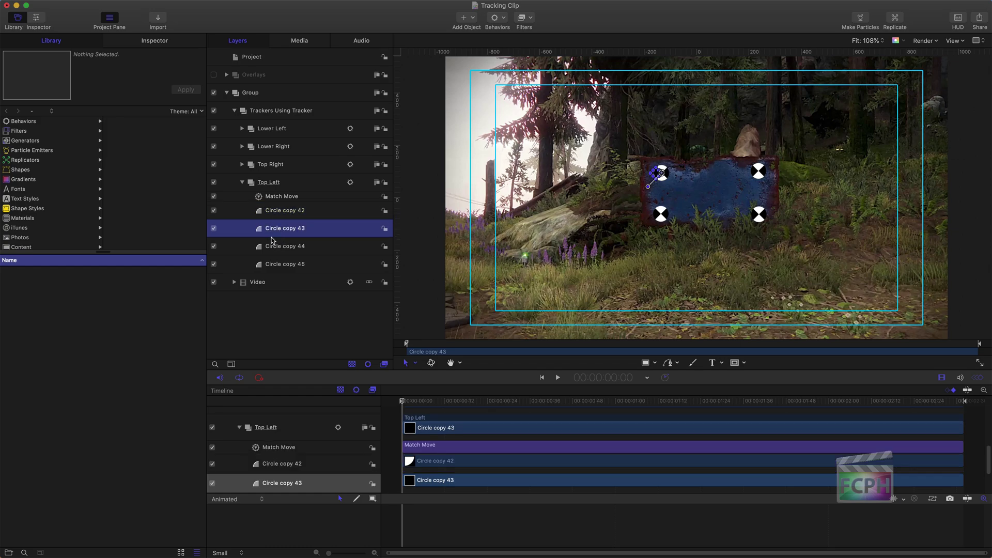
{"action": "left_click", "coordinate": [270, 246]}
{"action": "left_click", "coordinate": [278, 264]}
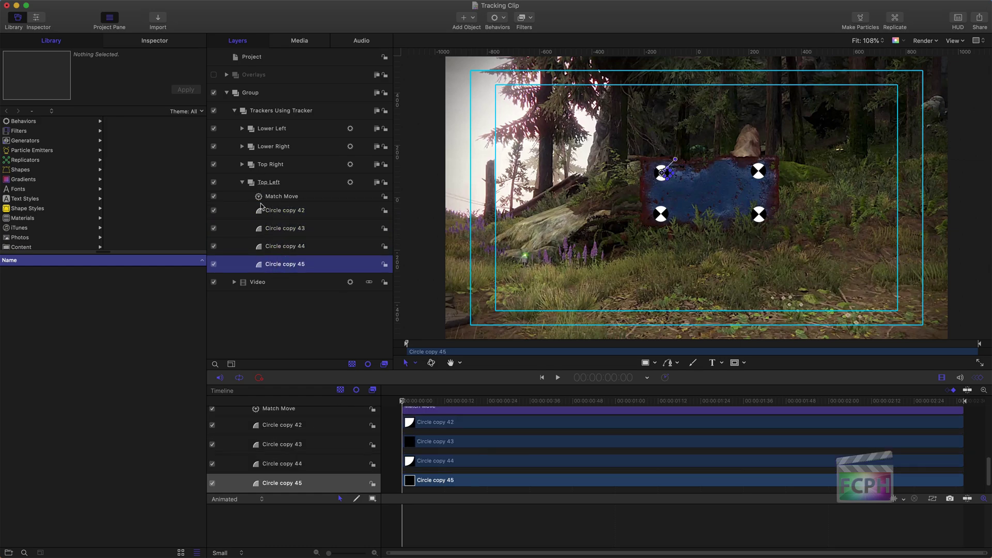
{"action": "left_click", "coordinate": [234, 282]}
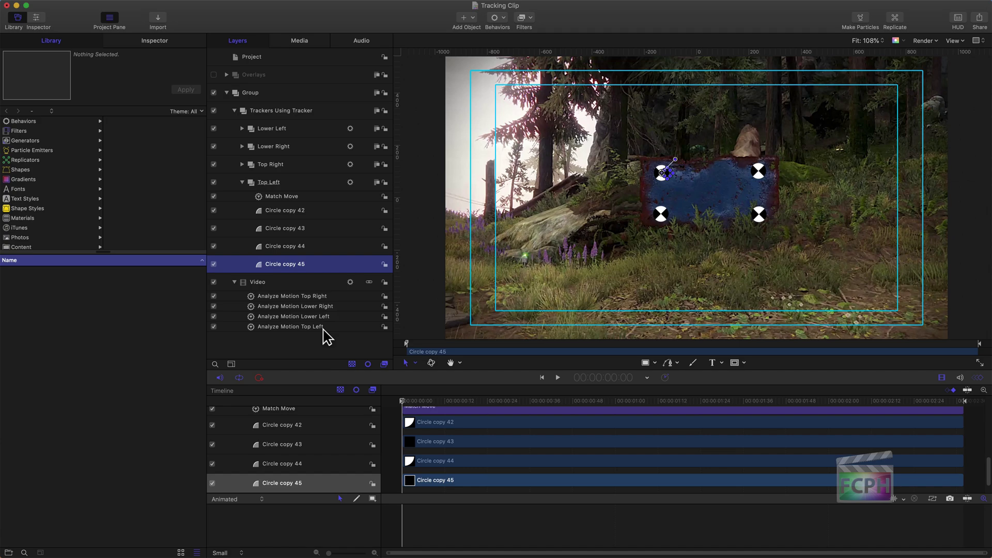
Step: Collapse the tracker and video layers, and duplicate the Video layer into a new group of its own
{"action": "left_click", "coordinate": [223, 96]}
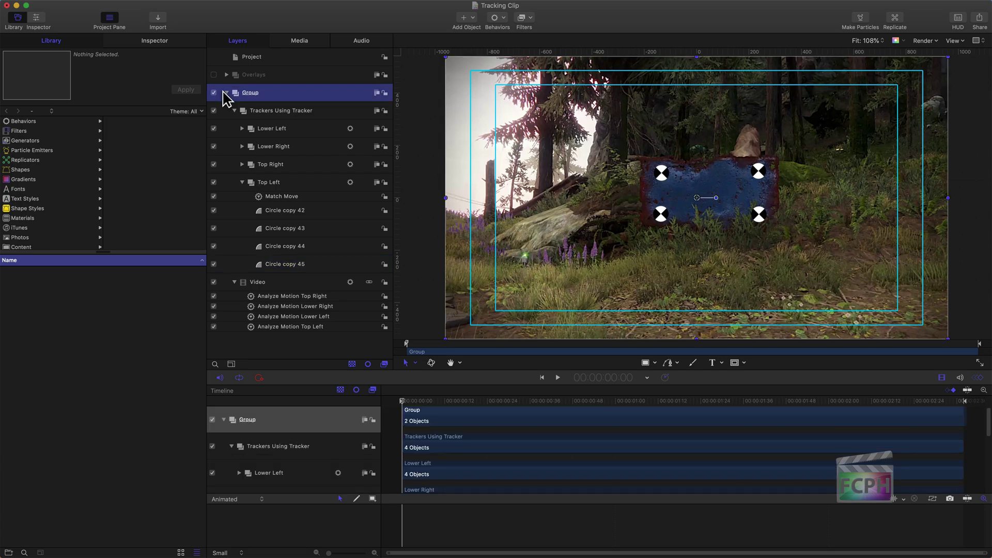
{"action": "left_click", "coordinate": [234, 110]}
{"action": "left_click", "coordinate": [234, 128]}
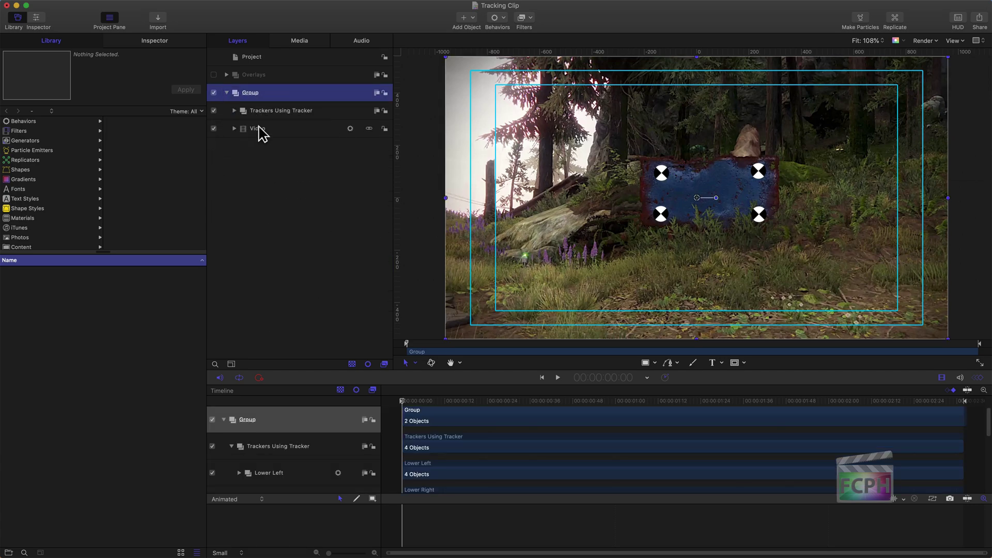
{"action": "left_click", "coordinate": [256, 130]}
{"action": "left_click_drag", "start_coordinate": [255, 132], "coordinate": [240, 199]}
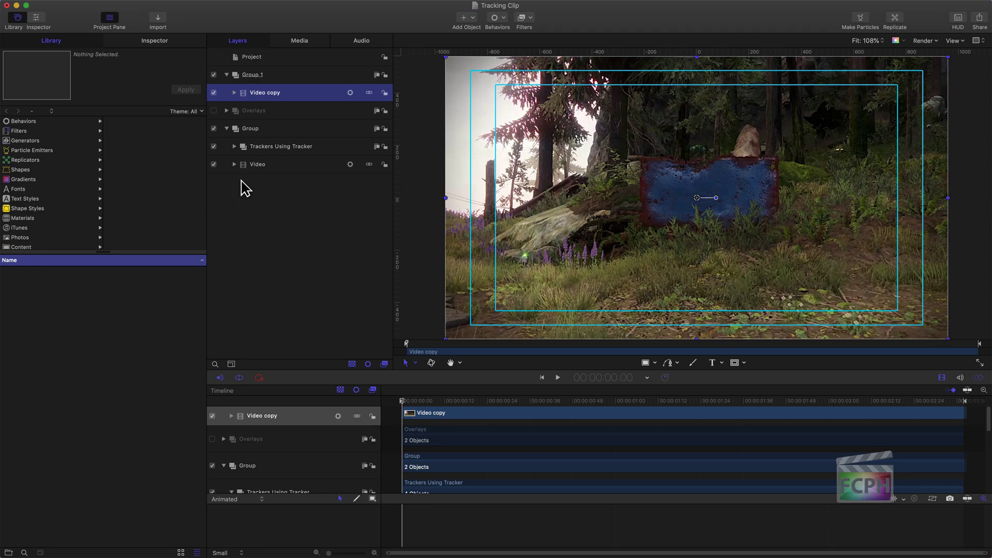
Step: Hide and lock the original Group, and lock the Overlays group
{"action": "left_click", "coordinate": [227, 128]}
{"action": "left_click", "coordinate": [251, 128]}
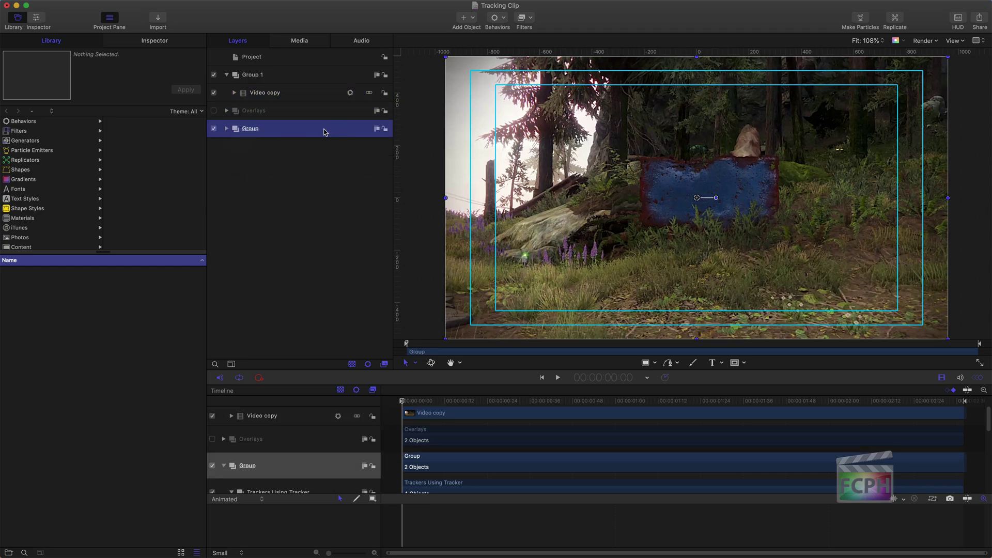
{"action": "left_click", "coordinate": [213, 128]}
{"action": "left_click", "coordinate": [384, 128]}
{"action": "left_click", "coordinate": [385, 111]}
Step: Delete all four Analyze Motion behaviors from the Video copy layer
{"action": "left_click", "coordinate": [289, 94]}
{"action": "left_click", "coordinate": [234, 92]}
{"action": "left_click", "coordinate": [288, 137]}
{"action": "key", "text": "Delete"}
{"action": "left_click", "coordinate": [288, 127]}
{"action": "key", "text": "Delete"}
{"action": "left_click", "coordinate": [289, 117]}
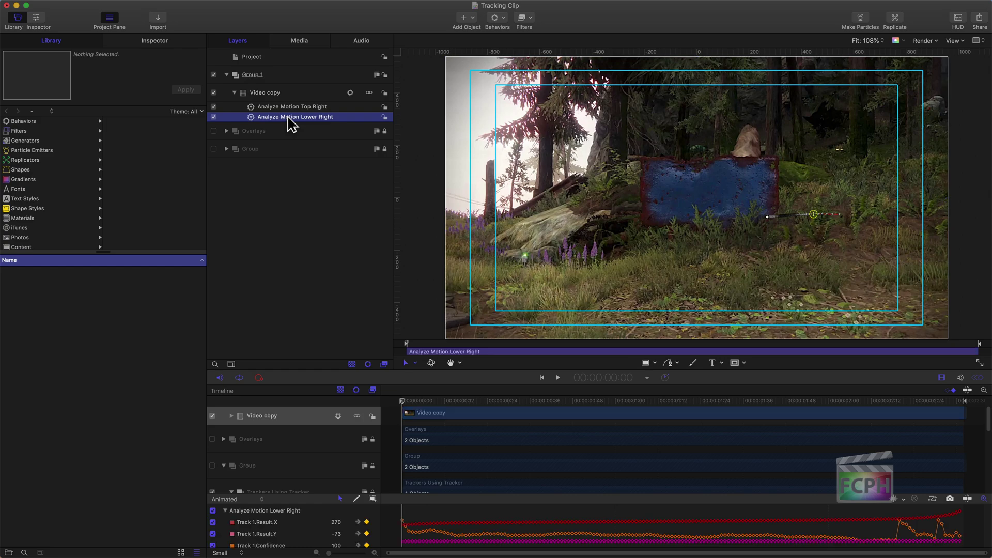
{"action": "key", "text": "Delete"}
{"action": "left_click", "coordinate": [290, 107]}
{"action": "key", "text": "Delete"}
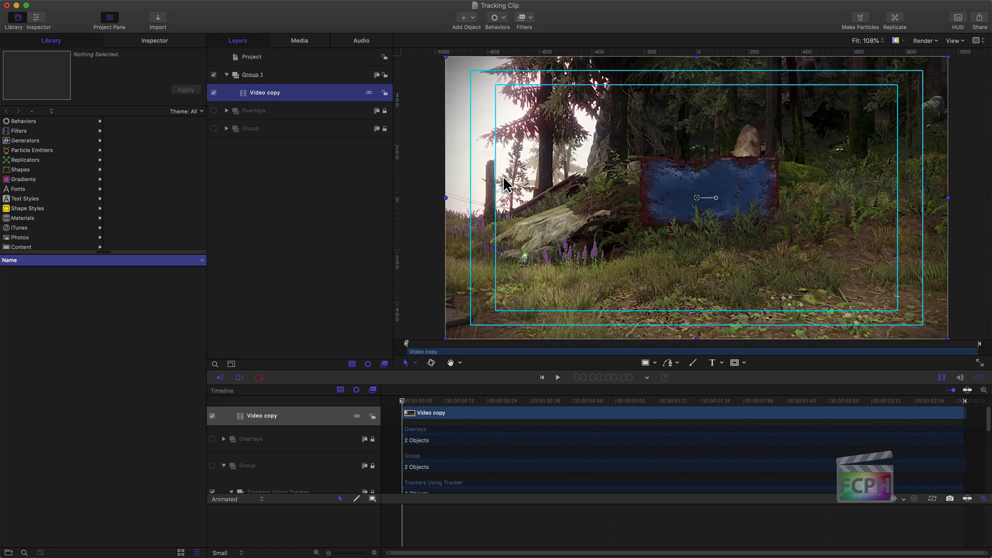
Step: Add an Analyze Motion behavior to Video copy and place its tracker near the sign's upper-left corner on the first frame
{"action": "left_click", "coordinate": [303, 97]}
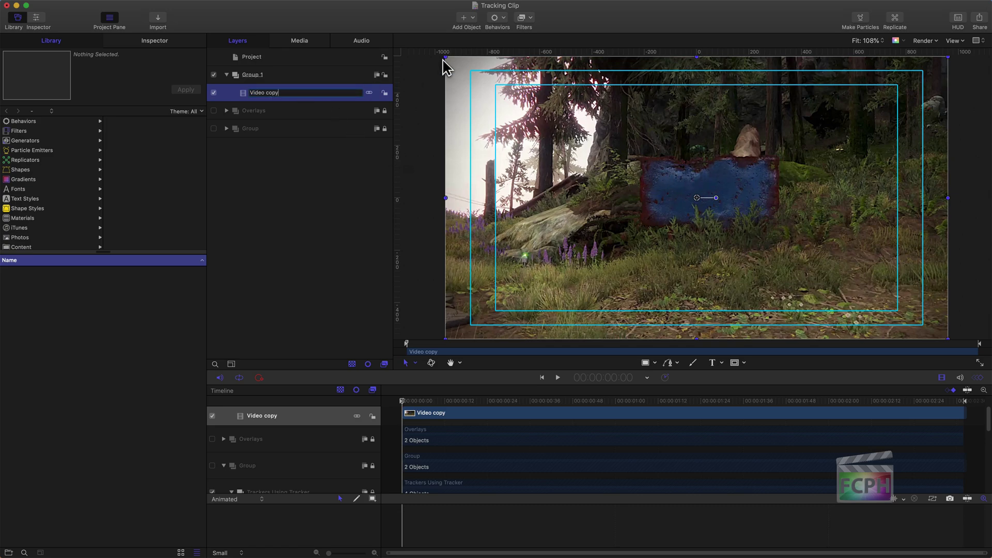
{"action": "left_click", "coordinate": [500, 17]}
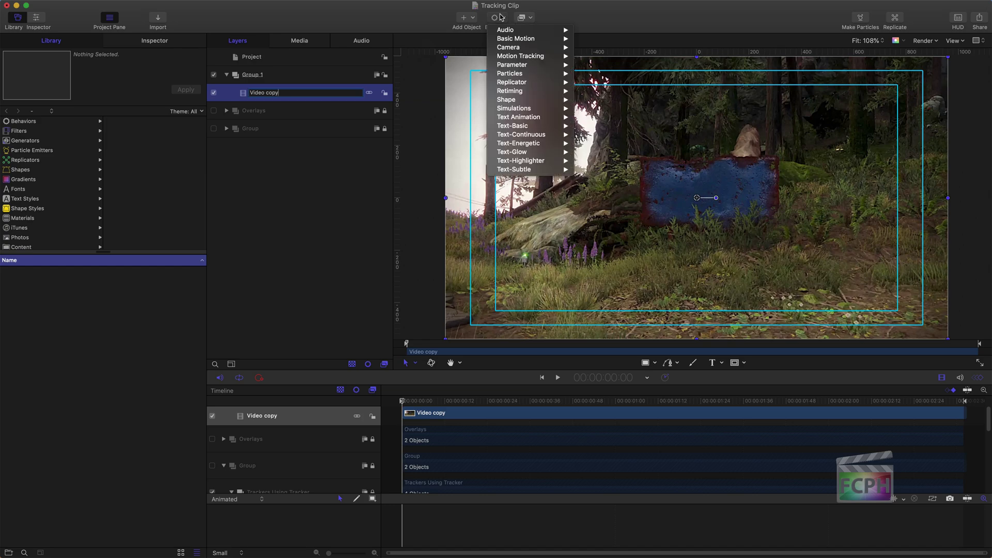
{"action": "mouse_move", "coordinate": [517, 55]}
{"action": "left_click", "coordinate": [606, 56]}
{"action": "left_click_drag", "start_coordinate": [696, 198], "coordinate": [649, 169]}
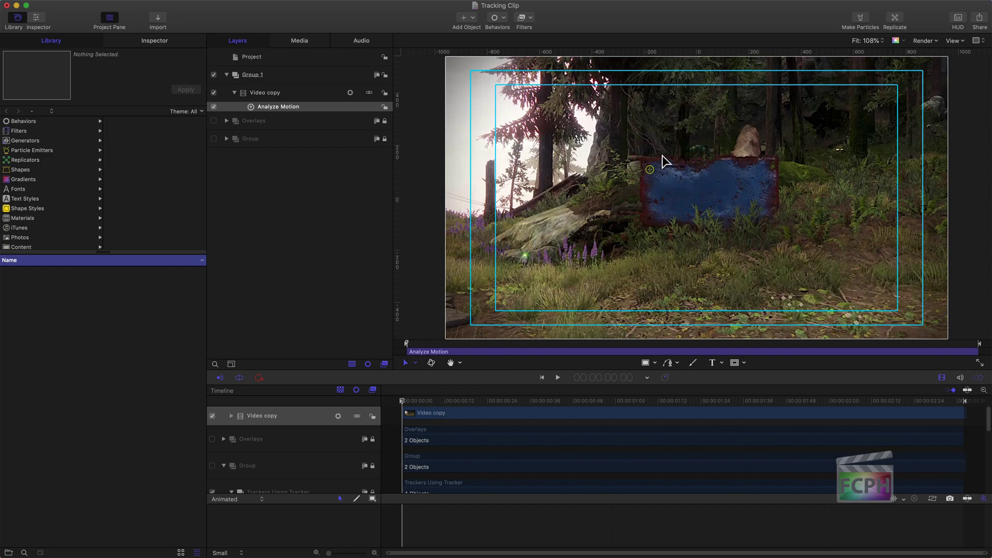
Step: Enable Reverse and try analyzing the sign's upper-left corner backward from frame 2:37, then reset Track 1
{"action": "left_click_drag", "start_coordinate": [436, 400], "coordinate": [990, 411]}
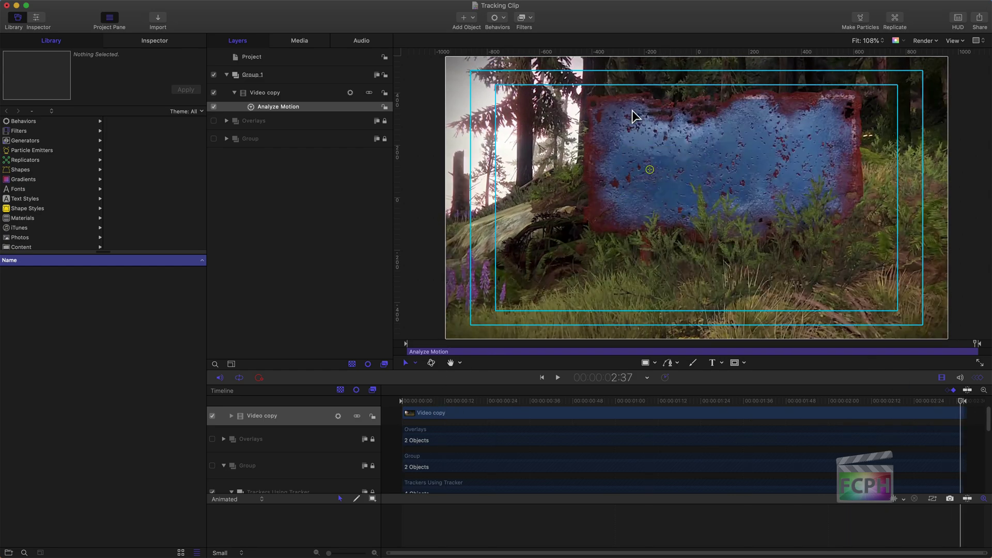
{"action": "left_click_drag", "start_coordinate": [650, 169], "coordinate": [593, 103]}
{"action": "left_click", "coordinate": [163, 47]}
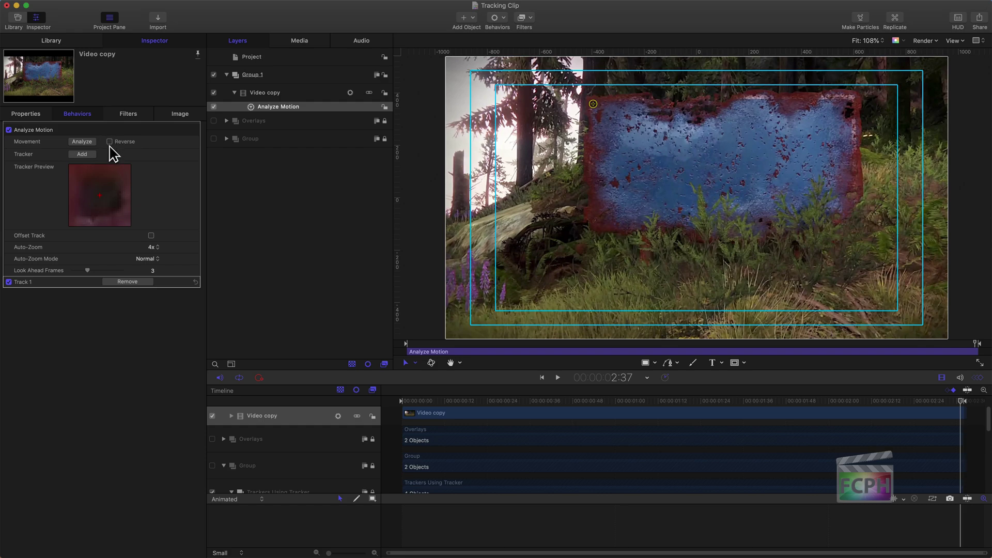
{"action": "left_click", "coordinate": [86, 143]}
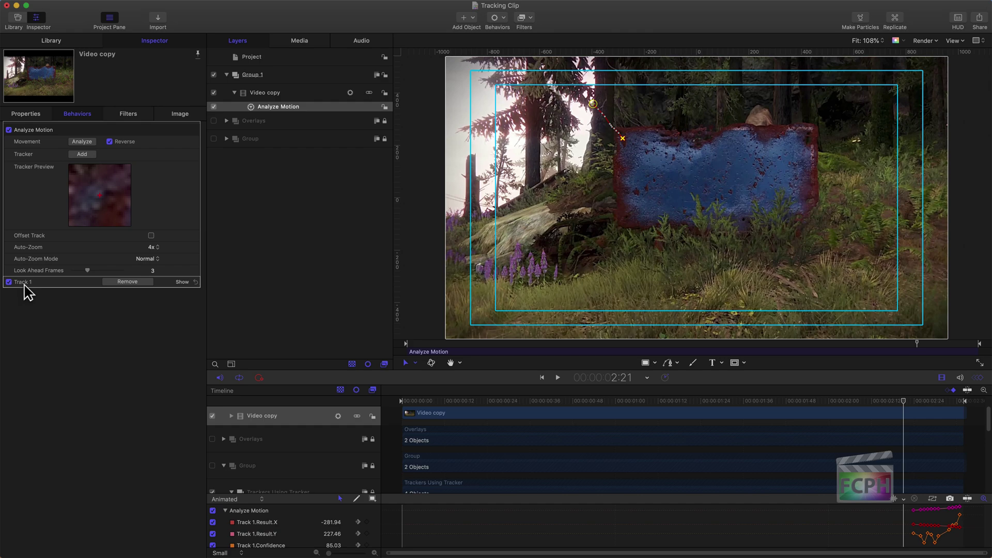
{"action": "left_click", "coordinate": [196, 282]}
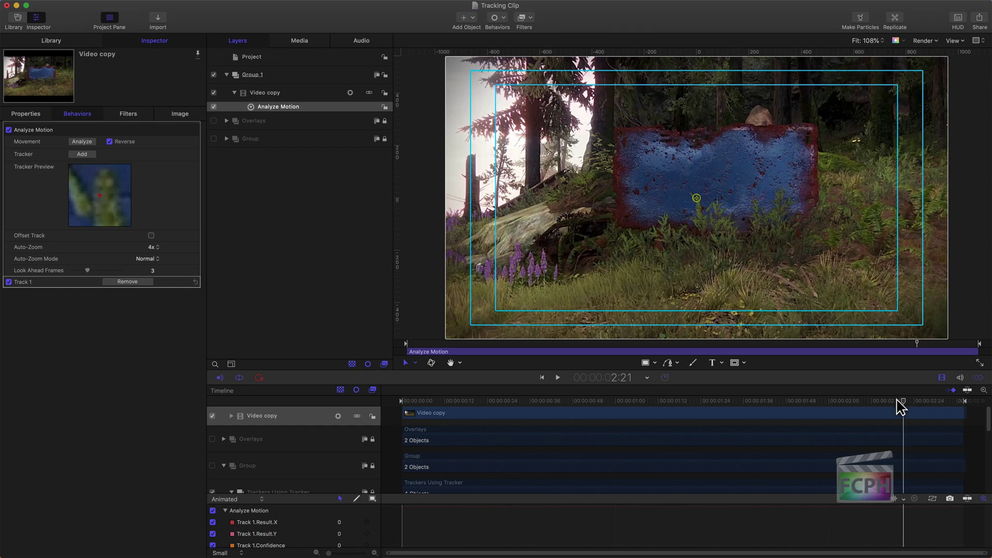
Step: At frame 2:37, place the tracker on the rust spot inside the sign's upper-left corner and analyze in reverse
{"action": "left_click_drag", "start_coordinate": [902, 401], "coordinate": [959, 401]}
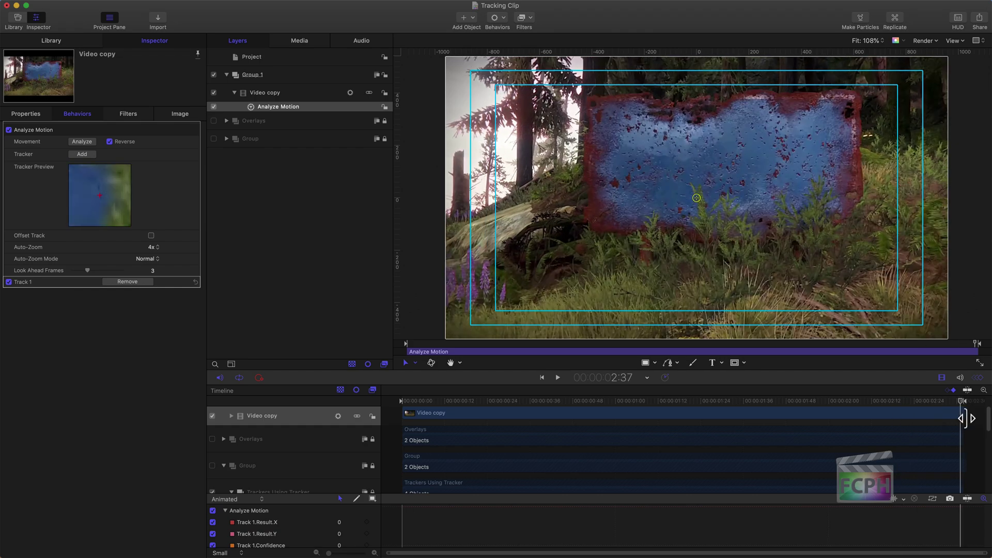
{"action": "mouse_move", "coordinate": [696, 198]}
{"action": "left_mouse_down"}
{"action": "mouse_move", "coordinate": [650, 140]}
{"action": "mouse_move", "coordinate": [666, 143]}
{"action": "mouse_move", "coordinate": [632, 111]}
{"action": "mouse_move", "coordinate": [592, 103]}
{"action": "mouse_move", "coordinate": [651, 113]}
{"action": "mouse_move", "coordinate": [631, 122]}
{"action": "mouse_move", "coordinate": [710, 127]}
{"action": "mouse_move", "coordinate": [610, 116]}
{"action": "mouse_move", "coordinate": [626, 115]}
{"action": "left_mouse_up"}
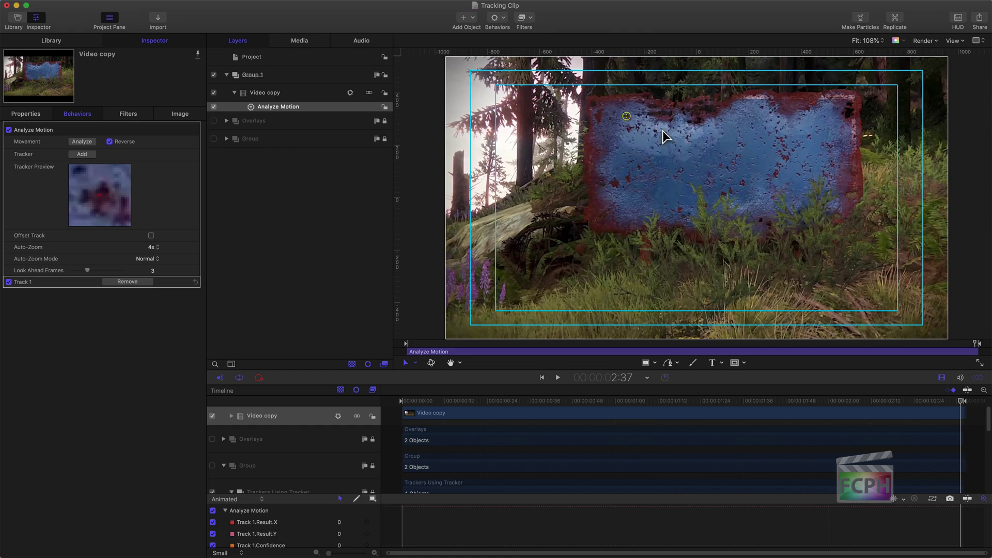
{"action": "left_click", "coordinate": [75, 144]}
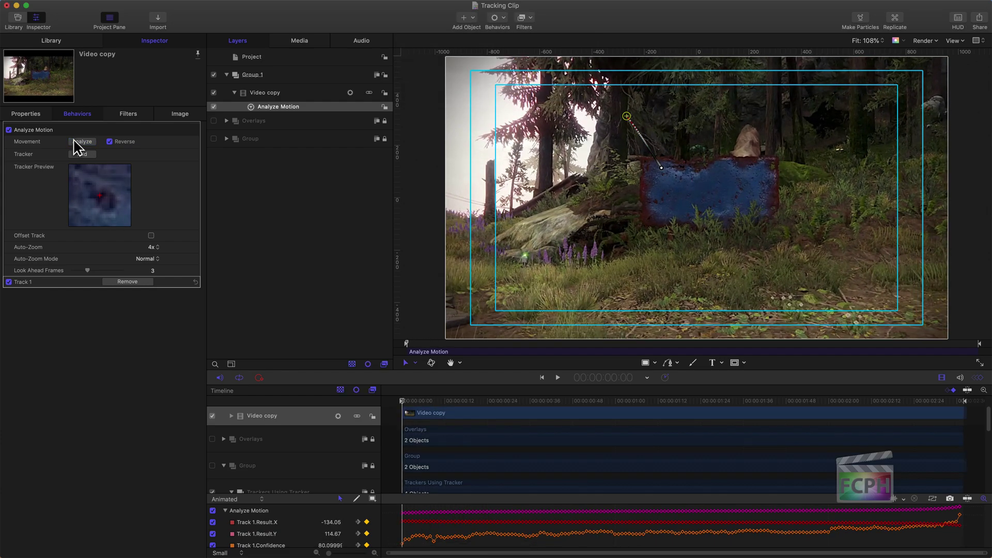
Step: Rename the Analyze Motion behavior as Analyze Motion Top Left
{"action": "left_click", "coordinate": [294, 110]}
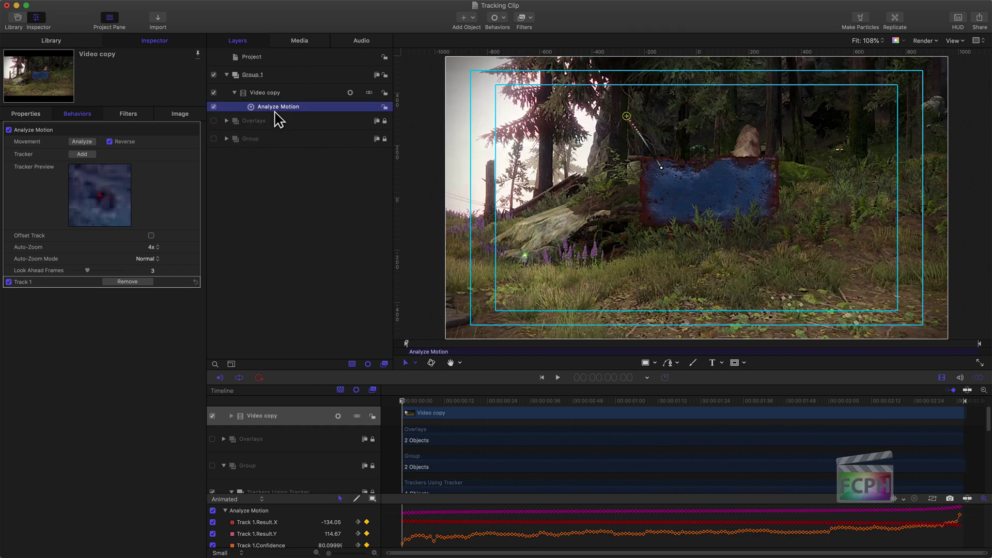
{"action": "left_click", "coordinate": [282, 107]}
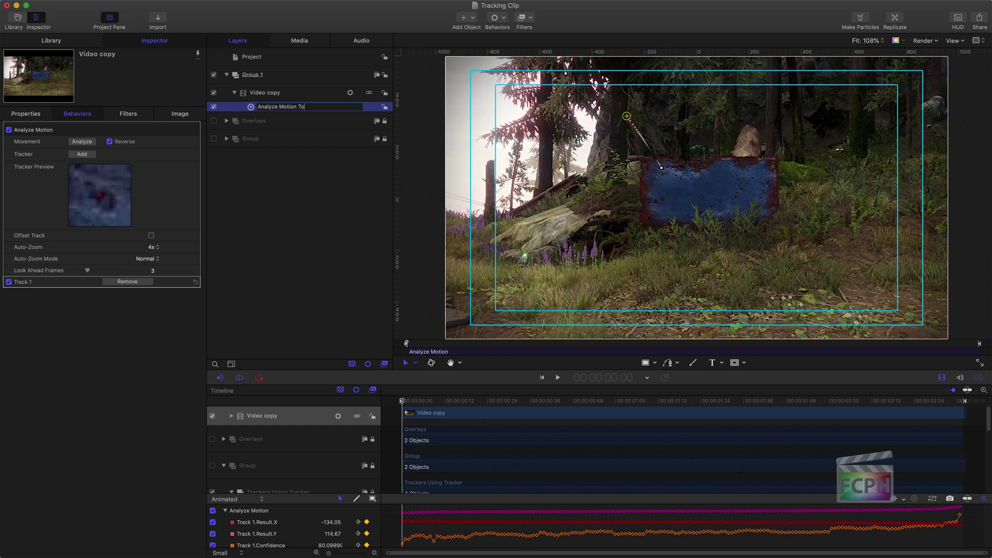
{"action": "key", "text": "Return"}
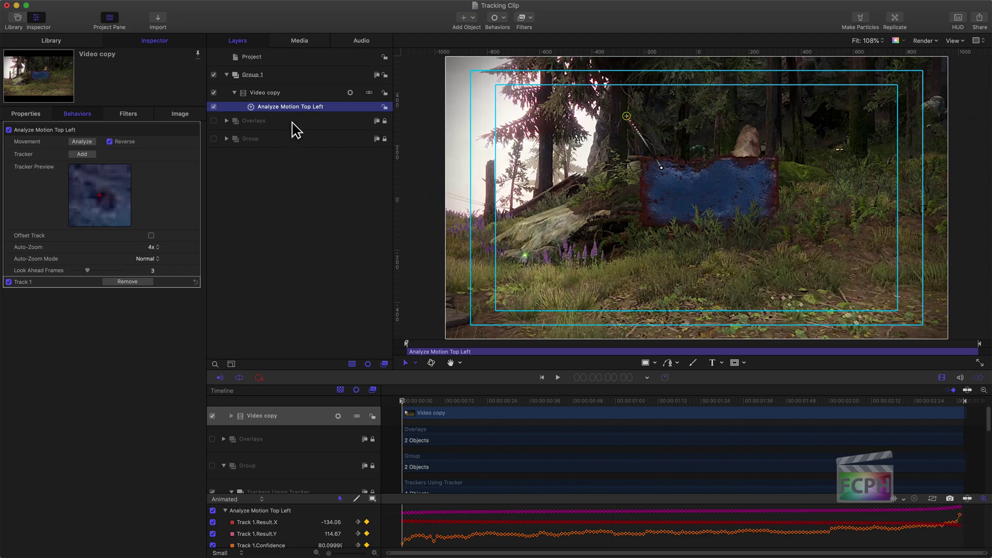
Step: Add a second Analyze Motion behavior to Video copy and place its tracker near the sign's upper-right corner on the first frame
{"action": "left_click", "coordinate": [289, 94]}
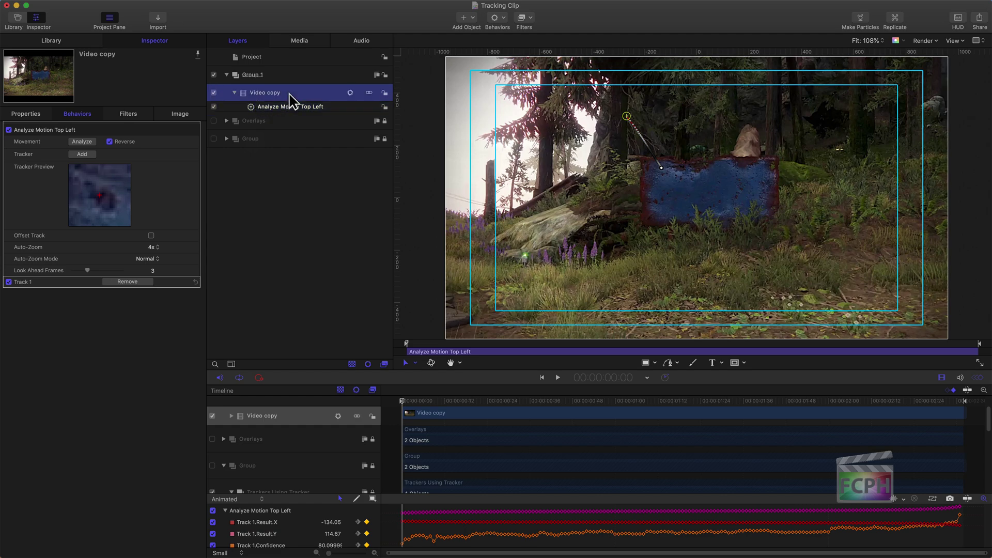
{"action": "left_click", "coordinate": [498, 19]}
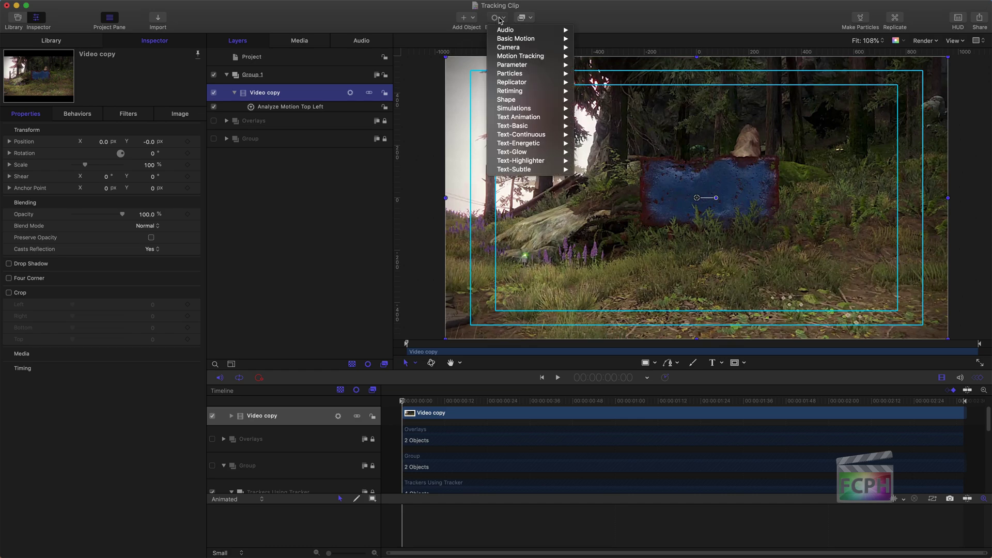
{"action": "mouse_move", "coordinate": [542, 55]}
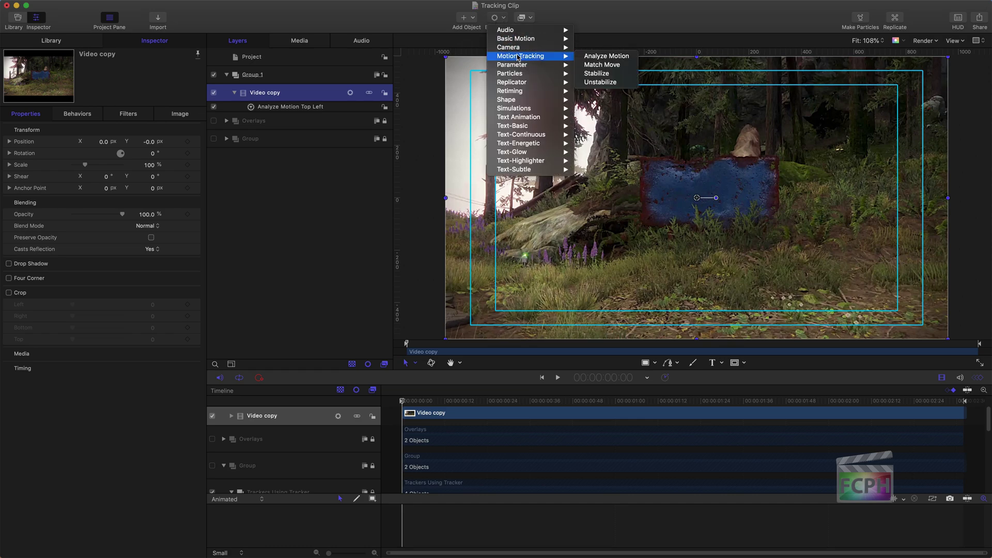
{"action": "left_click", "coordinate": [626, 58]}
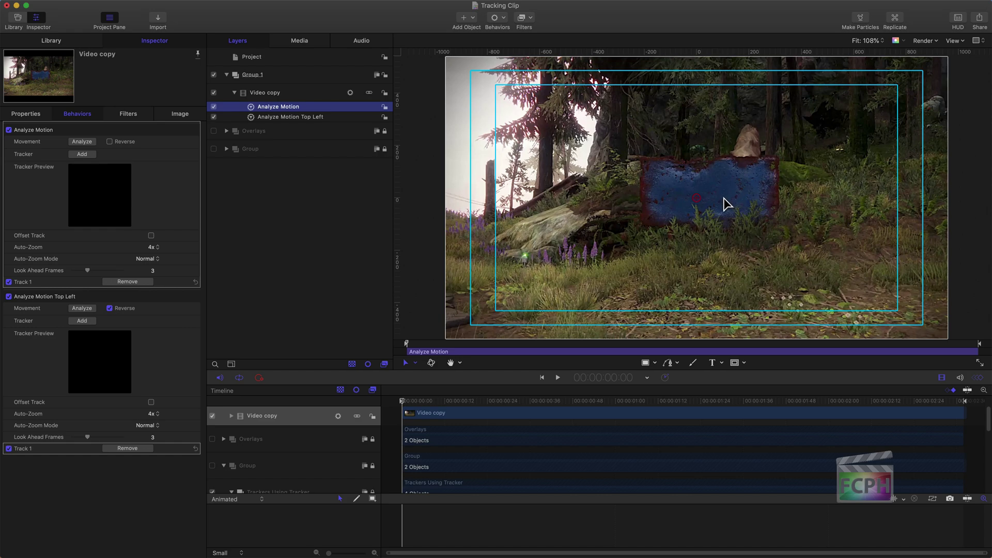
{"action": "left_click_drag", "start_coordinate": [696, 199], "coordinate": [753, 162]}
Step: At frame 2:37, place the second tracker on a spot inside the sign's upper-right corner and analyze with Reverse enabled
{"action": "left_click_drag", "start_coordinate": [548, 402], "coordinate": [961, 407]}
{"action": "mouse_move", "coordinate": [752, 163]}
{"action": "left_mouse_down"}
{"action": "mouse_move", "coordinate": [787, 115]}
{"action": "mouse_move", "coordinate": [824, 96]}
{"action": "mouse_move", "coordinate": [873, 109]}
{"action": "mouse_move", "coordinate": [803, 115]}
{"action": "left_mouse_up"}
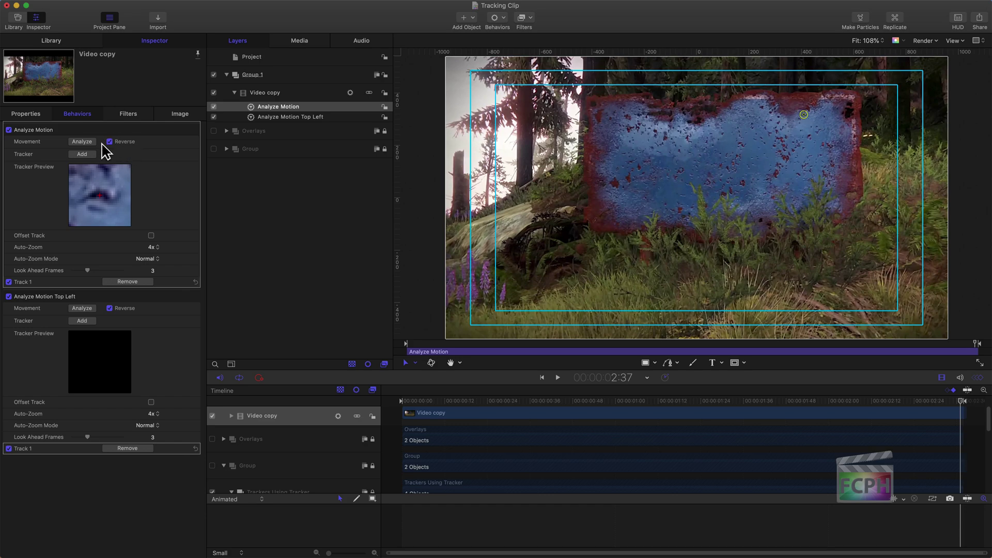
{"action": "left_click", "coordinate": [84, 142]}
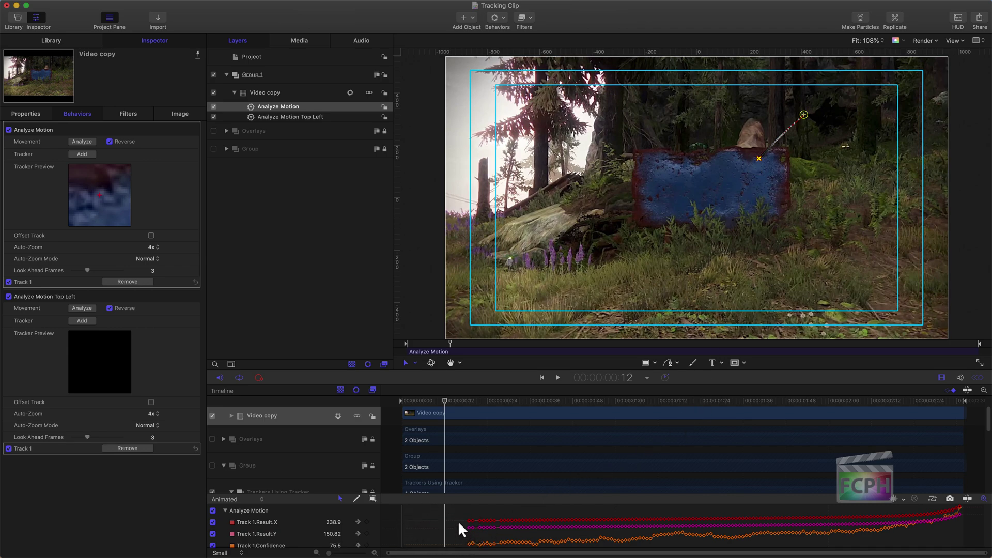
Step: Examine up close, frame by frame between frames 18 and 24, how well the upper-right track follows its spot
{"action": "left_click_drag", "start_coordinate": [445, 401], "coordinate": [468, 407]}
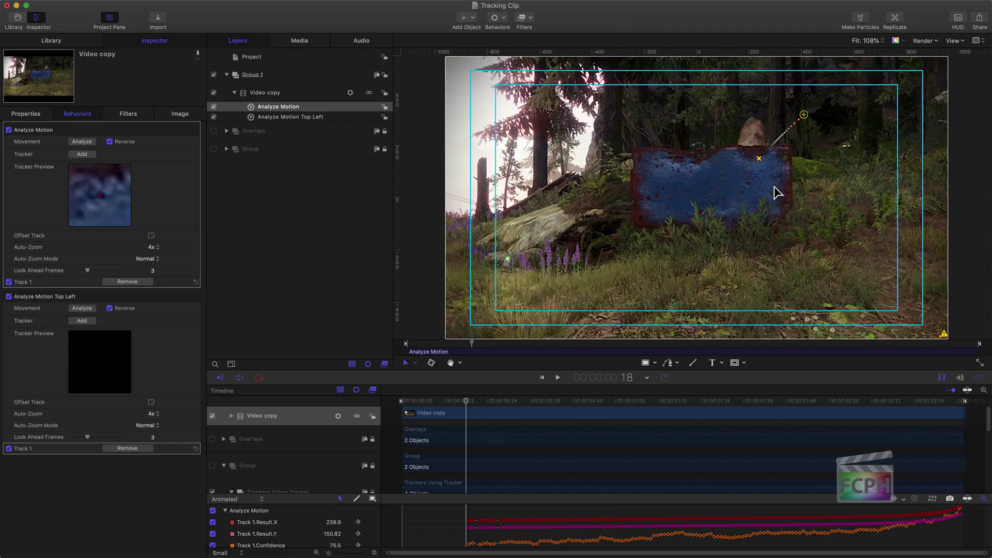
{"action": "key", "text": "z"}
{"action": "left_click_drag", "start_coordinate": [760, 159], "coordinate": [843, 166]}
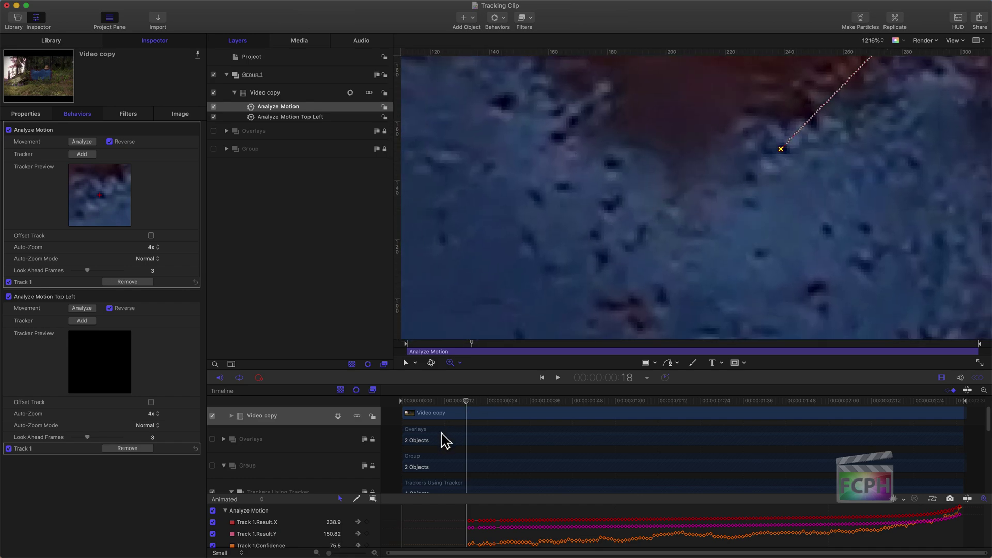
{"action": "left_click", "coordinate": [469, 401]}
{"action": "key", "text": "Right"}
{"action": "key", "text": "Right"}
{"action": "key", "text": "Right"}
{"action": "key", "text": "Right"}
{"action": "key", "text": "Right"}
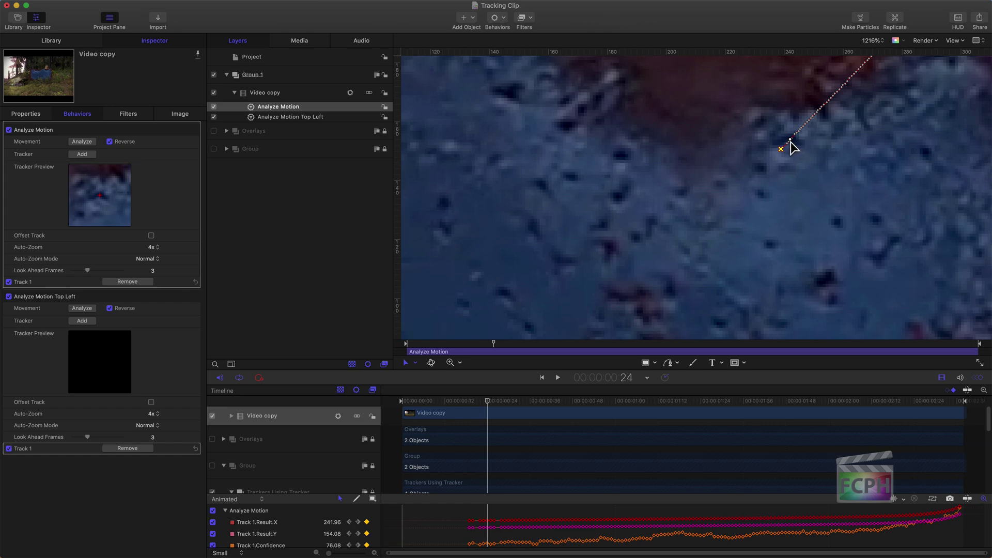
{"action": "key", "text": "Right"}
{"action": "key", "text": "Right"}
{"action": "key", "text": "Left"}
{"action": "key", "text": "Left"}
{"action": "key", "text": "Left"}
{"action": "key", "text": "Left"}
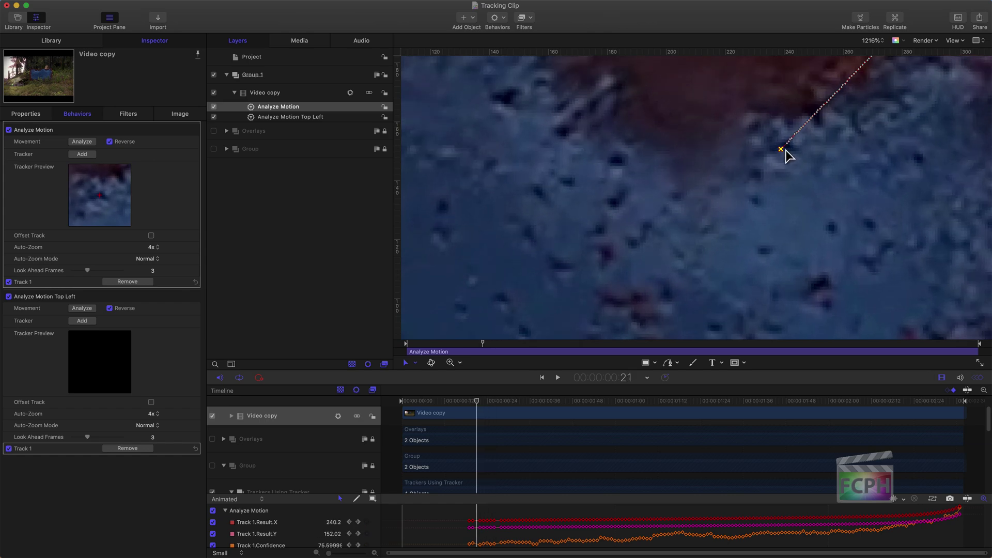
{"action": "key", "text": "Left"}
{"action": "key", "text": "Left"}
{"action": "key", "text": "Right"}
{"action": "key", "text": "Left"}
{"action": "key", "text": "Left"}
{"action": "key", "text": "Right"}
{"action": "key", "text": "Right"}
{"action": "key", "text": "Right"}
{"action": "key", "text": "Right"}
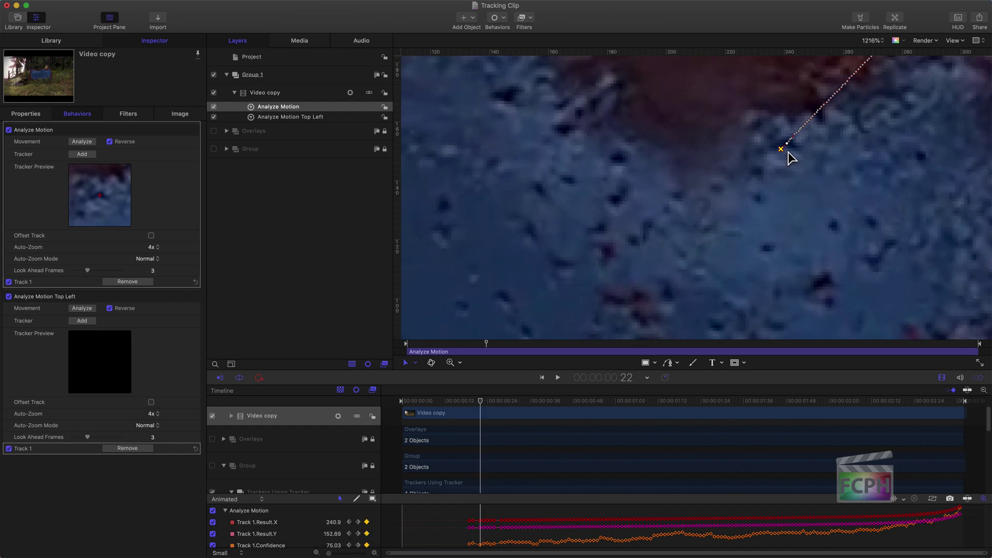
Step: Delete the upper-right track's X, Y and confidence keyframes at and before frame 21
{"action": "key", "text": "Left"}
{"action": "key", "text": "Left"}
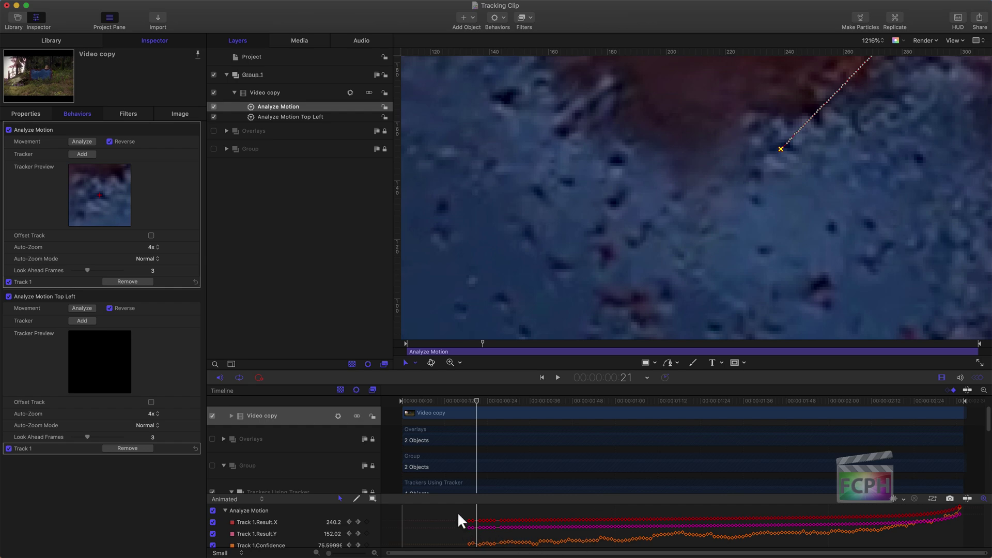
{"action": "left_click_drag", "start_coordinate": [473, 520], "coordinate": [474, 551]}
{"action": "key", "text": "Delete"}
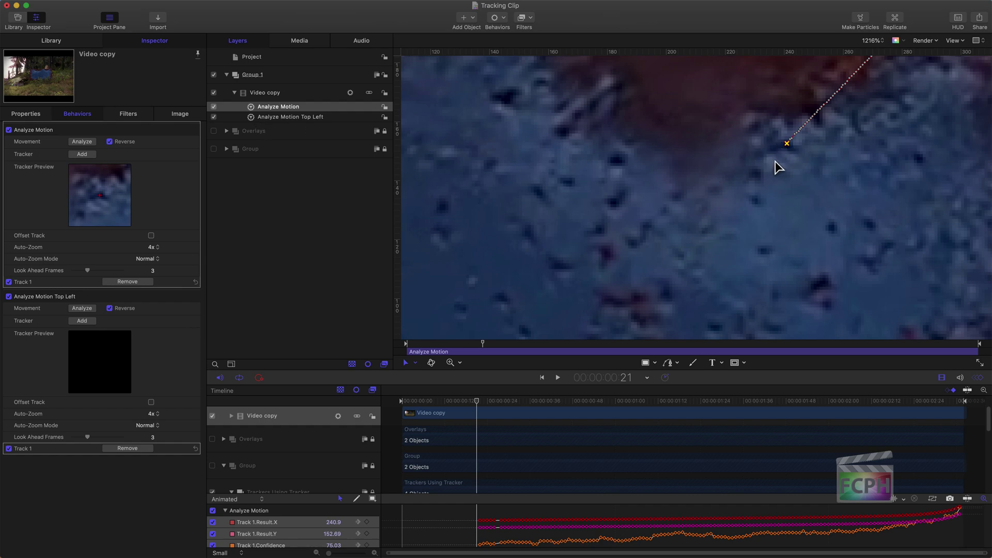
Step: At frame 21, move the tracker onto the spot at the trimmed track's start using Adjust Item, and analyze in reverse
{"action": "key", "text": "z"}
{"action": "left_click_drag", "start_coordinate": [814, 170], "coordinate": [752, 177]}
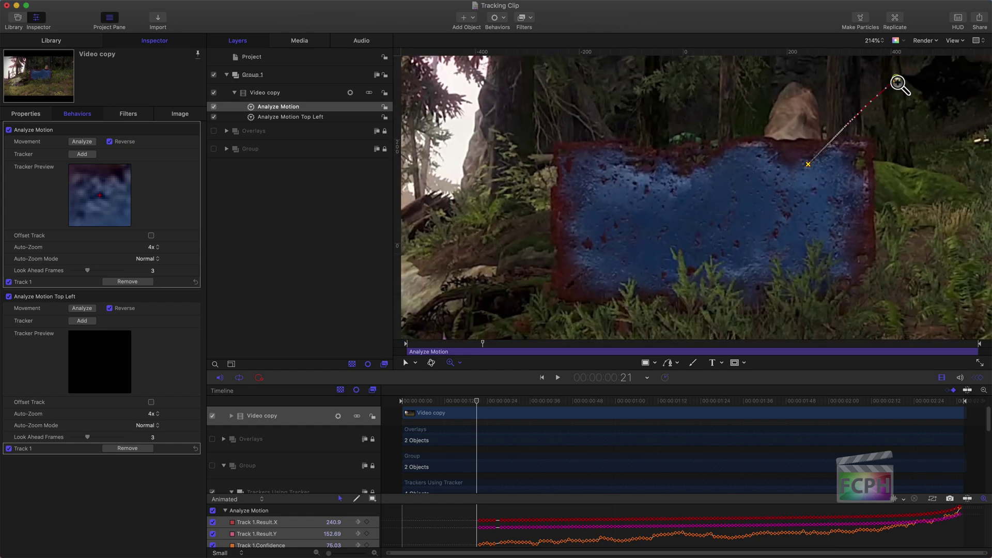
{"action": "left_click", "coordinate": [405, 362]}
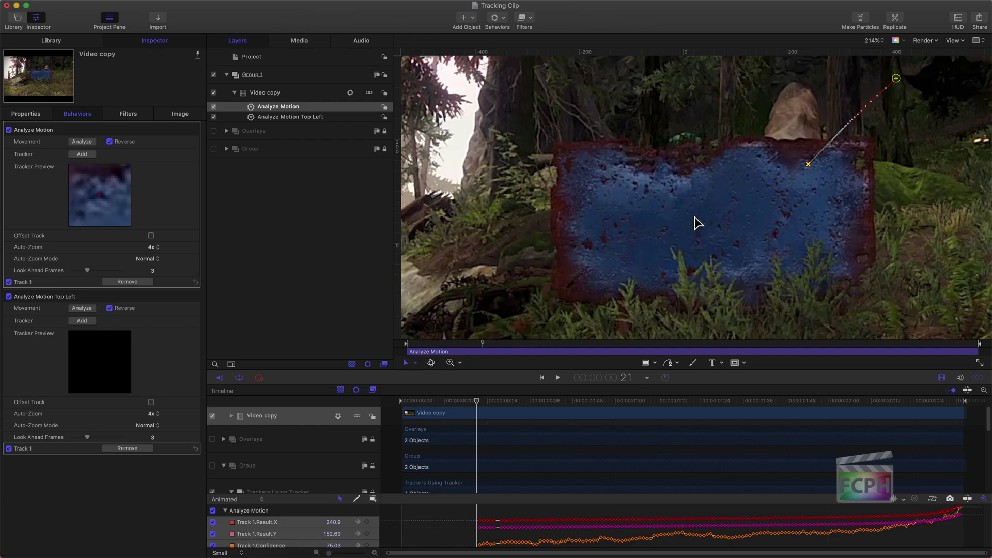
{"action": "left_click", "coordinate": [413, 363]}
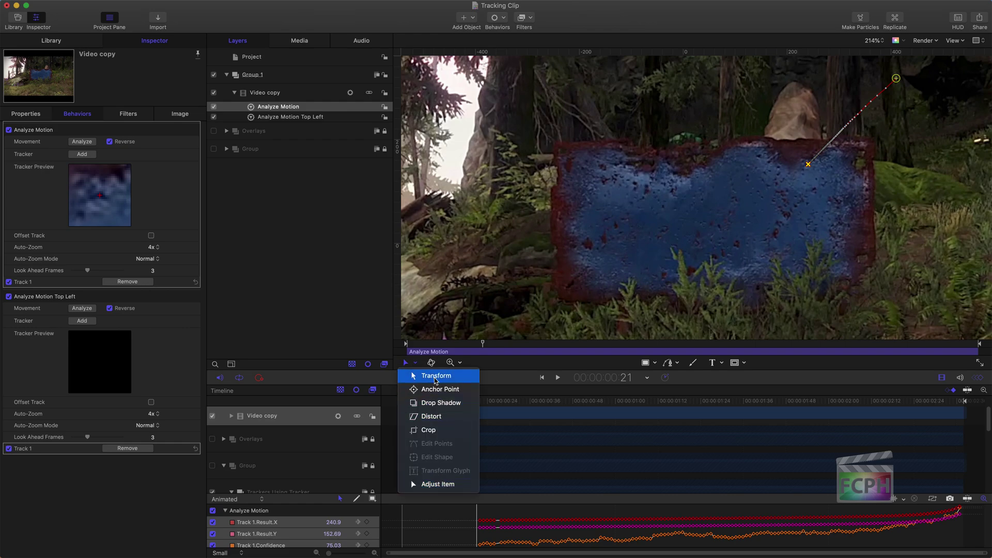
{"action": "left_click", "coordinate": [425, 484]}
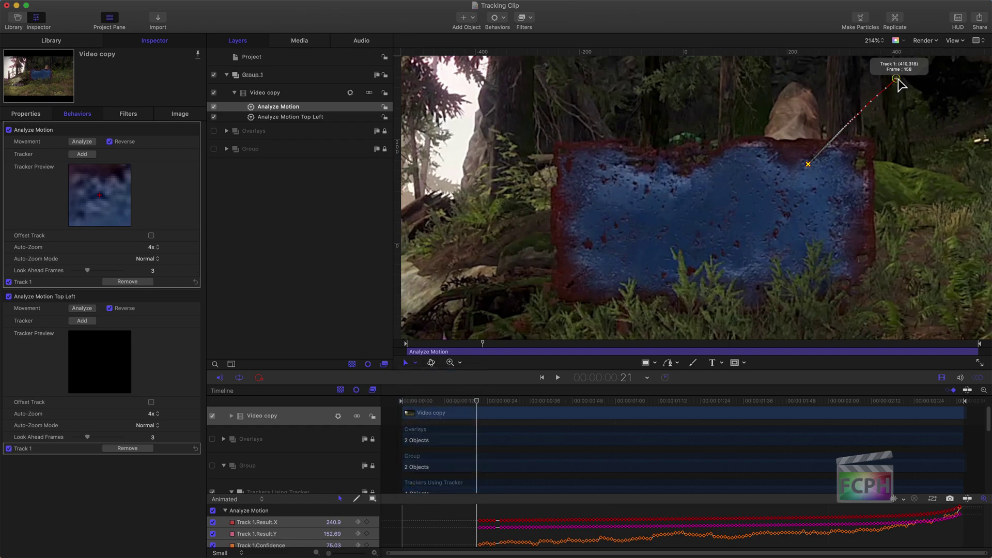
{"action": "left_click_drag", "start_coordinate": [897, 80], "coordinate": [808, 164]}
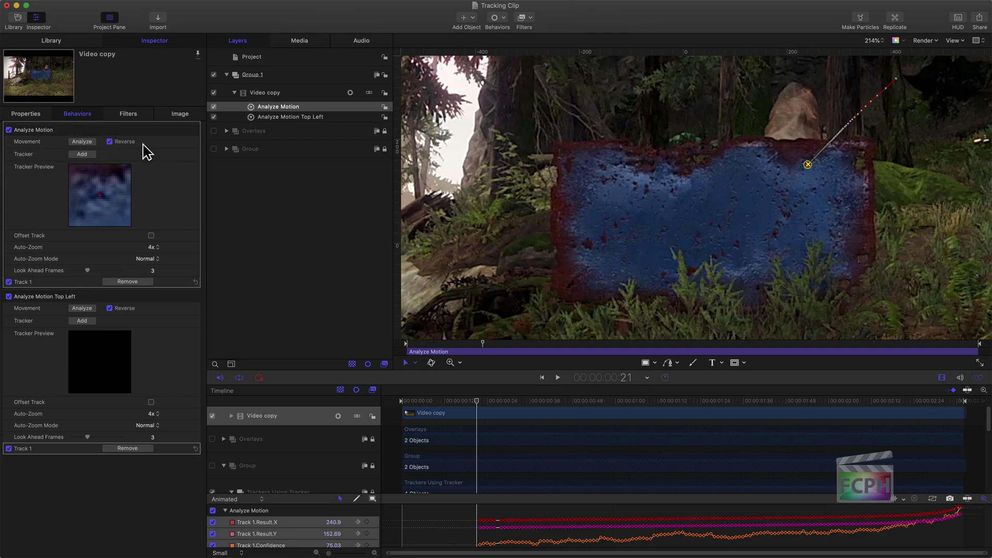
{"action": "left_click", "coordinate": [83, 142]}
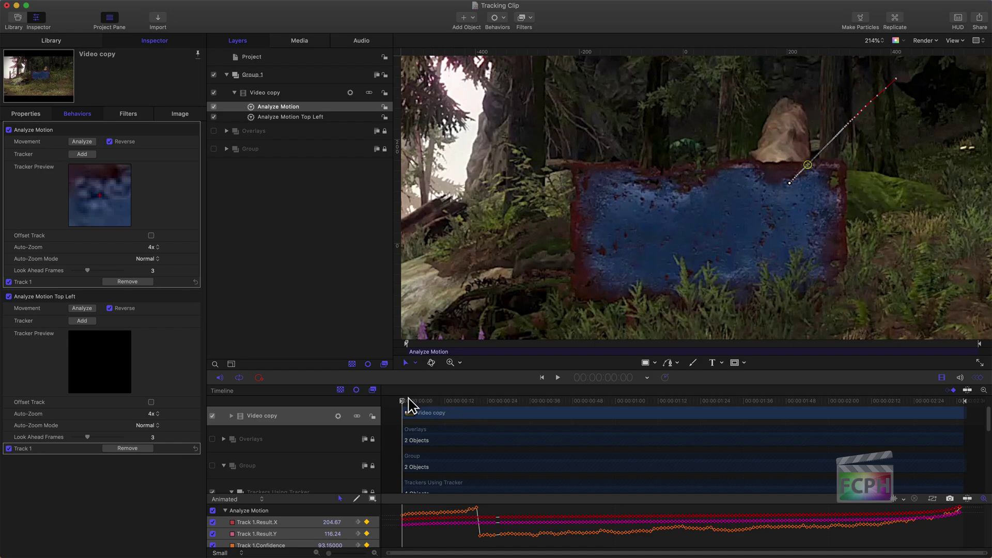
Step: Review the re-analyzed upper-right track and its keyframe curves across the clip, returning to the first frame
{"action": "left_click_drag", "start_coordinate": [409, 399], "coordinate": [470, 401]}
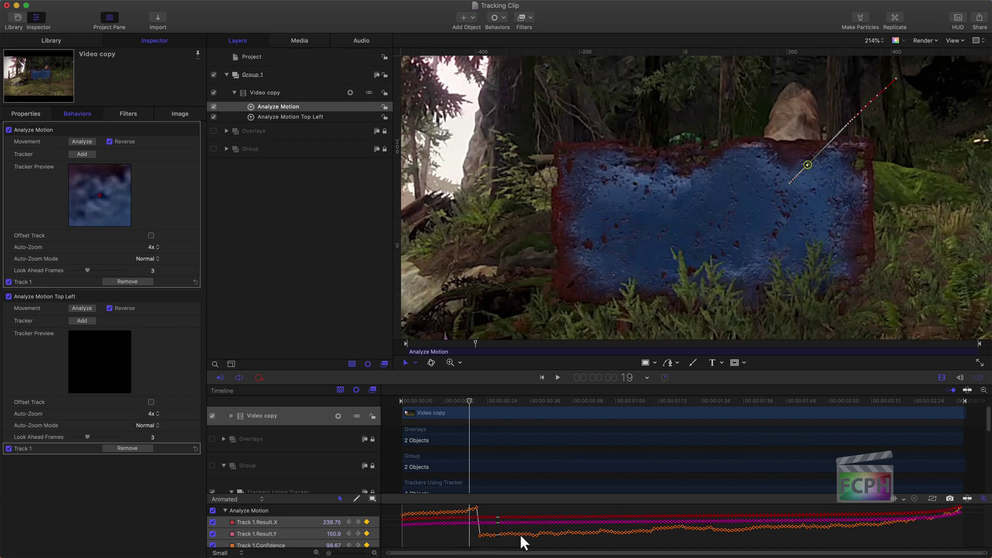
{"action": "scroll", "coordinate": [277, 527], "scroll_direction": "down", "scroll_amount": 1}
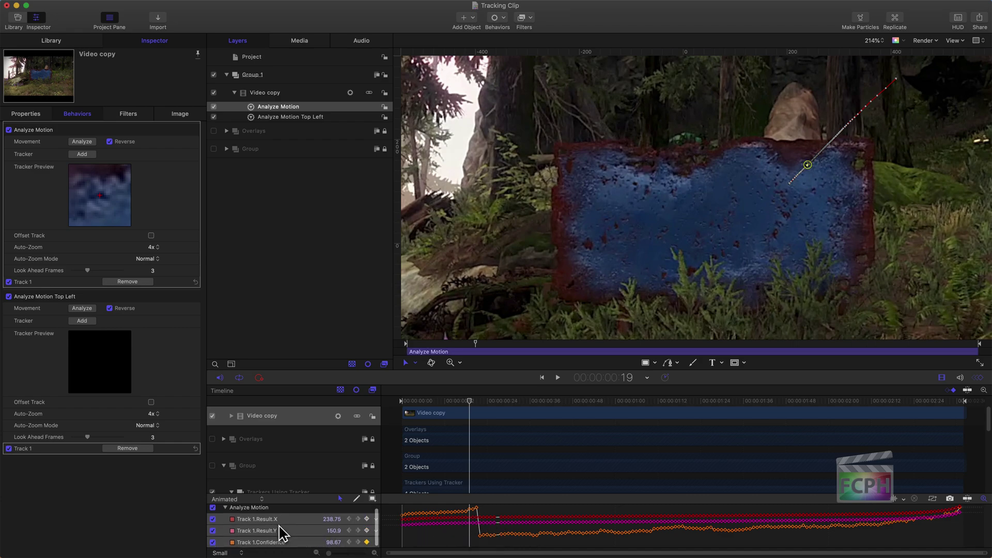
{"action": "scroll", "coordinate": [278, 524], "scroll_direction": "up", "scroll_amount": 1}
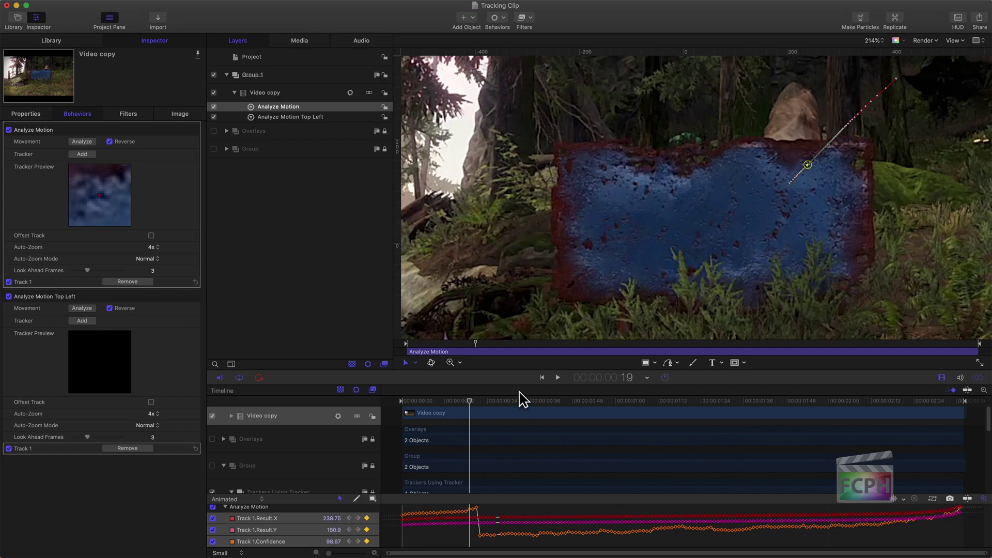
{"action": "left_click_drag", "start_coordinate": [469, 400], "coordinate": [494, 402]}
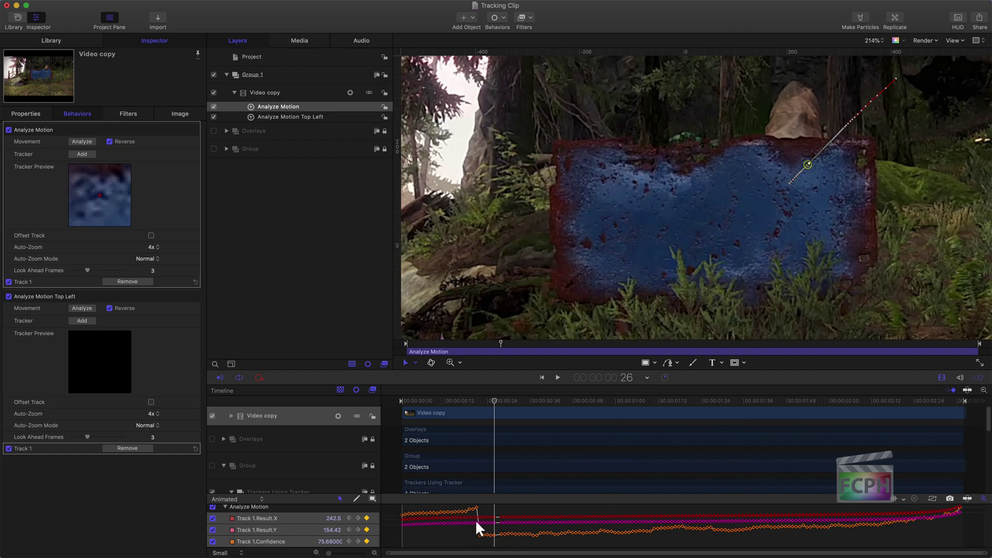
{"action": "left_click_drag", "start_coordinate": [496, 403], "coordinate": [487, 440]}
{"action": "left_click_drag", "start_coordinate": [785, 414], "coordinate": [303, 406]}
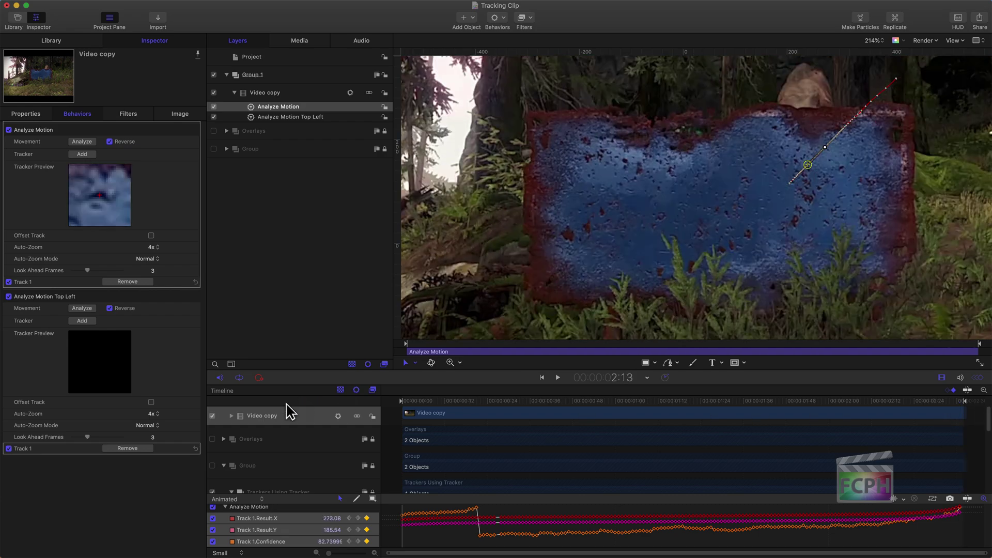
Step: Rename the Analyze Motion behavior as Analyze Motion Top Right
{"action": "left_click", "coordinate": [285, 110]}
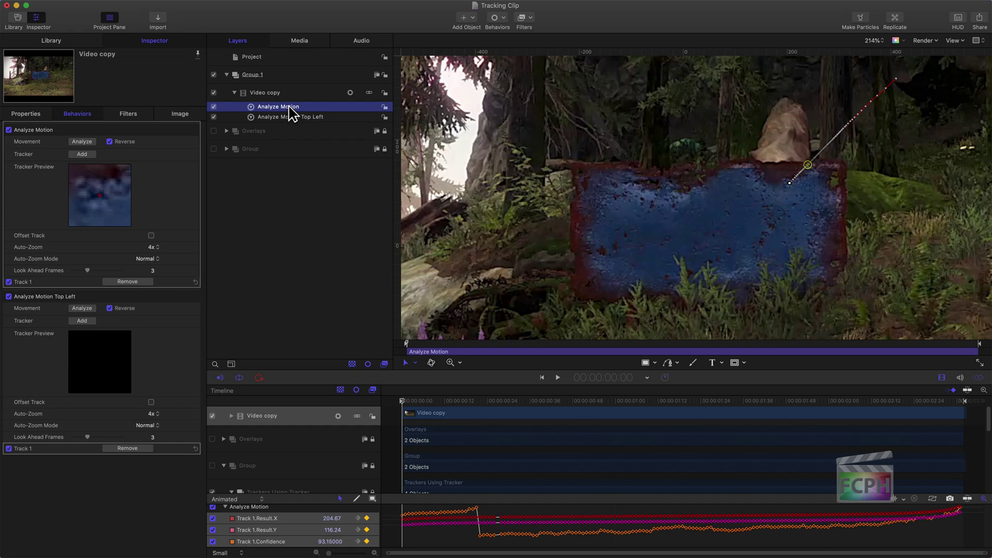
{"action": "left_click", "coordinate": [290, 107]}
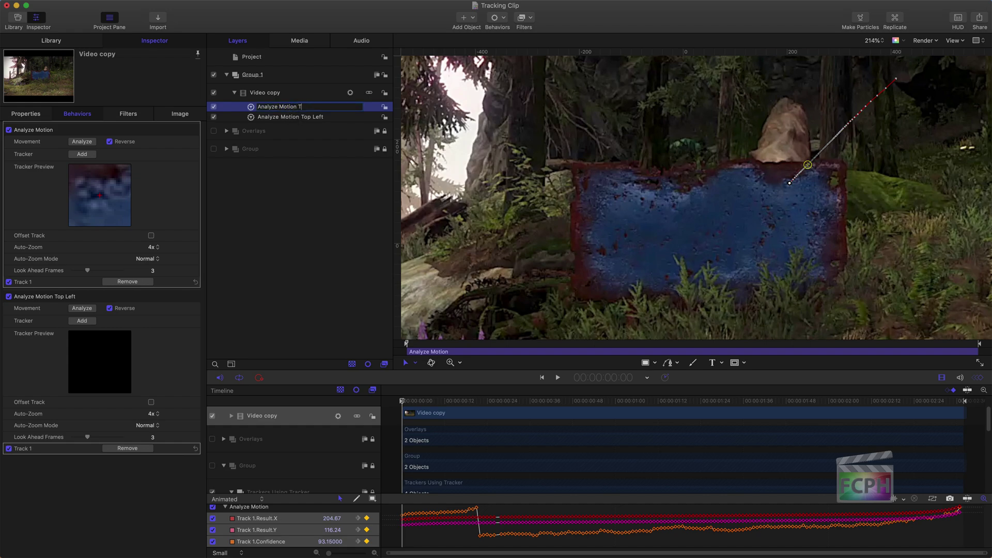
{"action": "type", "text": "Top Right"}
{"action": "key", "text": "Return"}
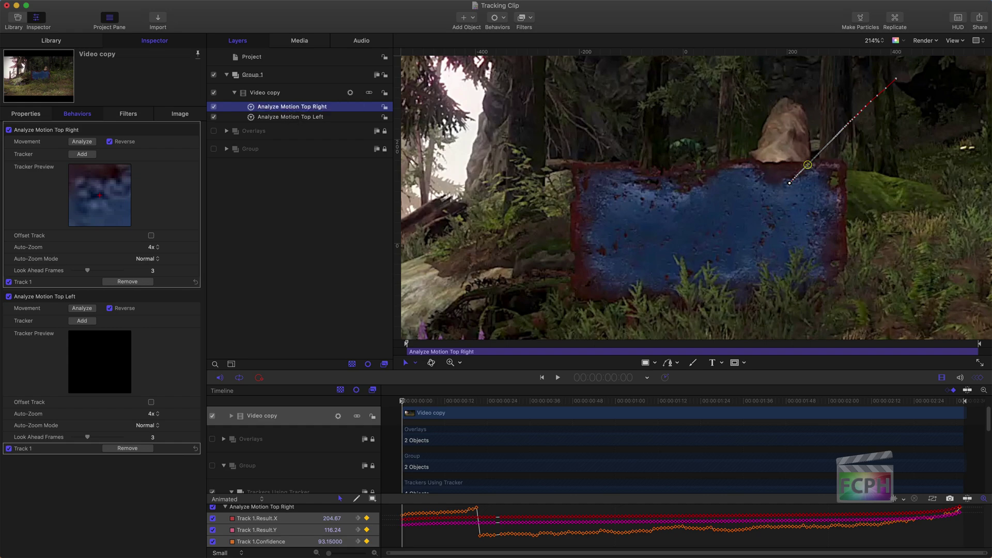
Step: Add a third Analyze Motion behavior to Video copy and place its tracker on the sign's lower-left corner on the first frame
{"action": "left_click", "coordinate": [283, 93]}
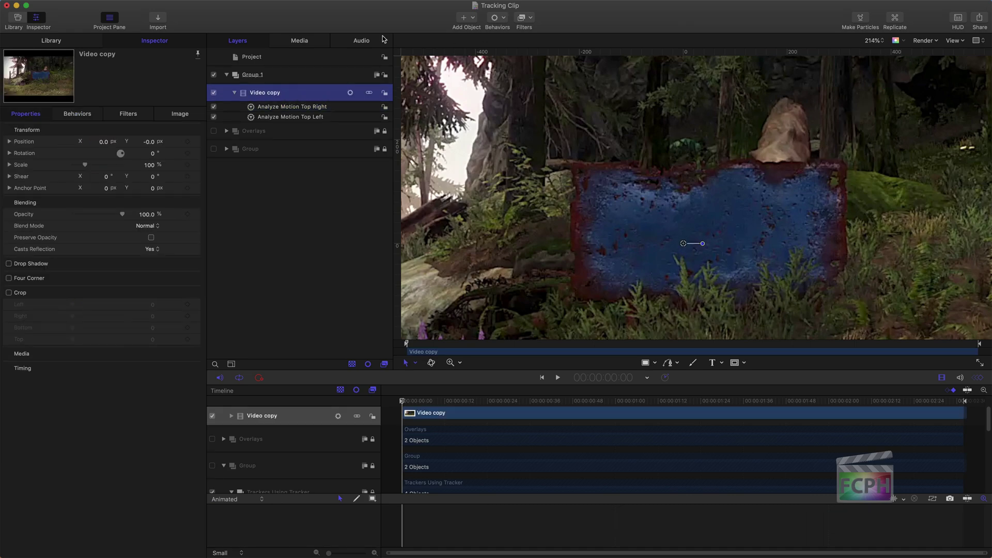
{"action": "left_click", "coordinate": [501, 24]}
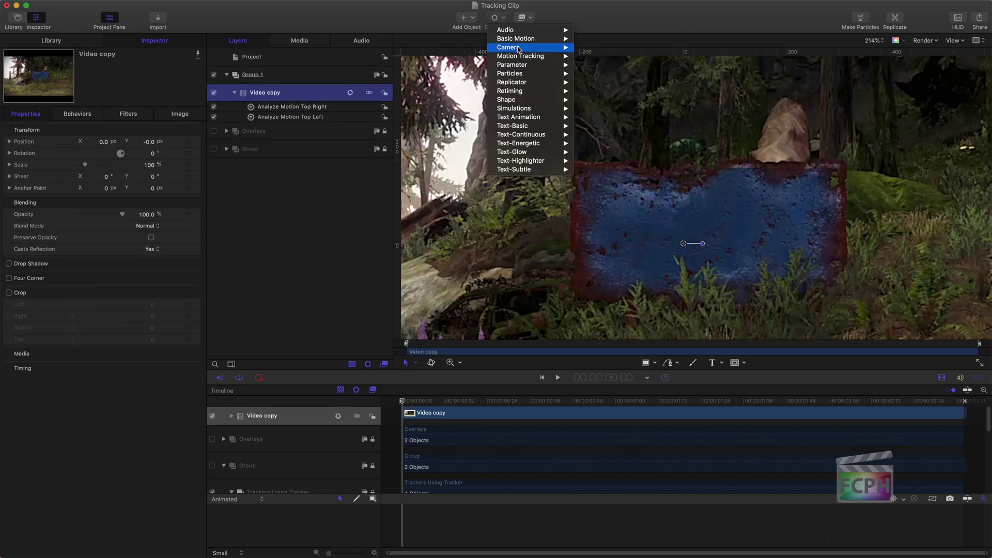
{"action": "mouse_move", "coordinate": [524, 58]}
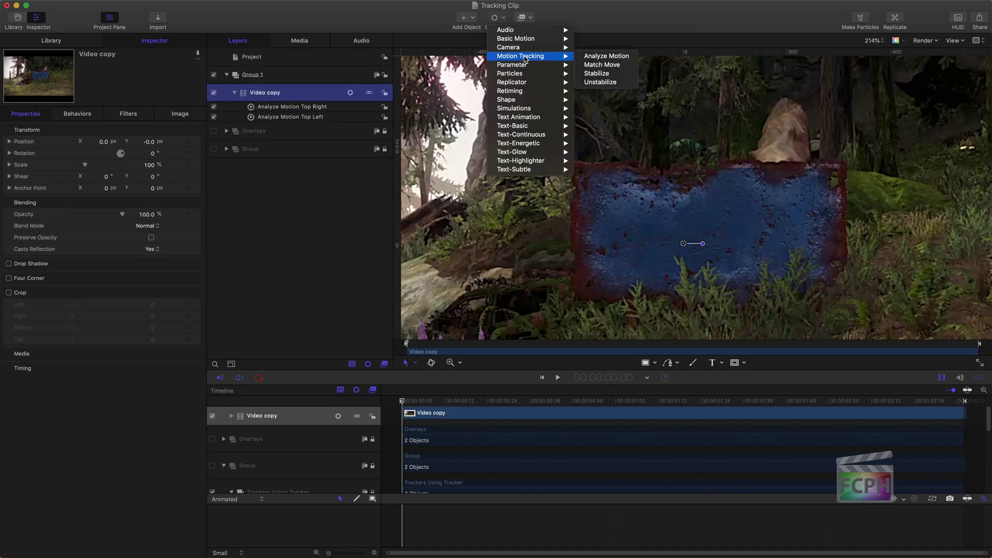
{"action": "left_click", "coordinate": [600, 57]}
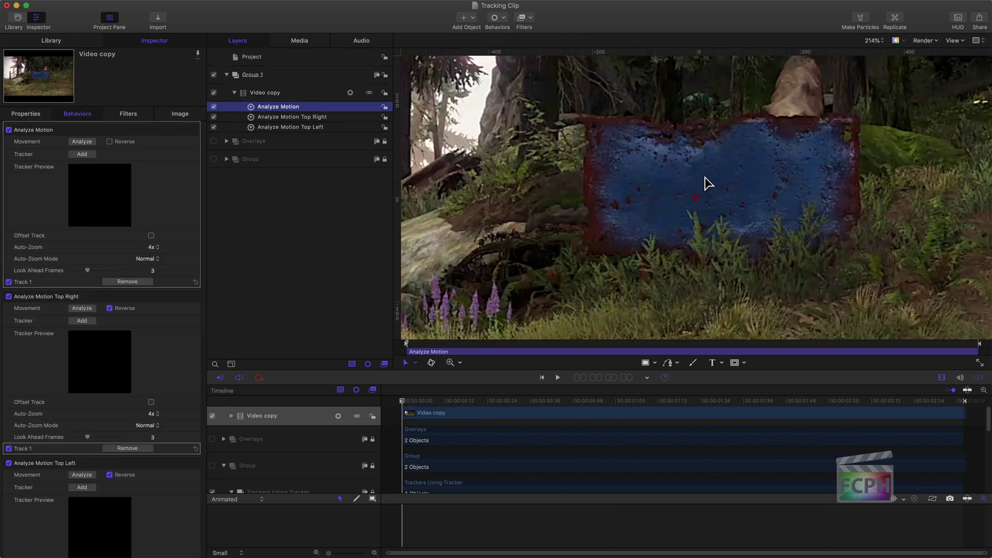
{"action": "left_click_drag", "start_coordinate": [696, 198], "coordinate": [598, 239]}
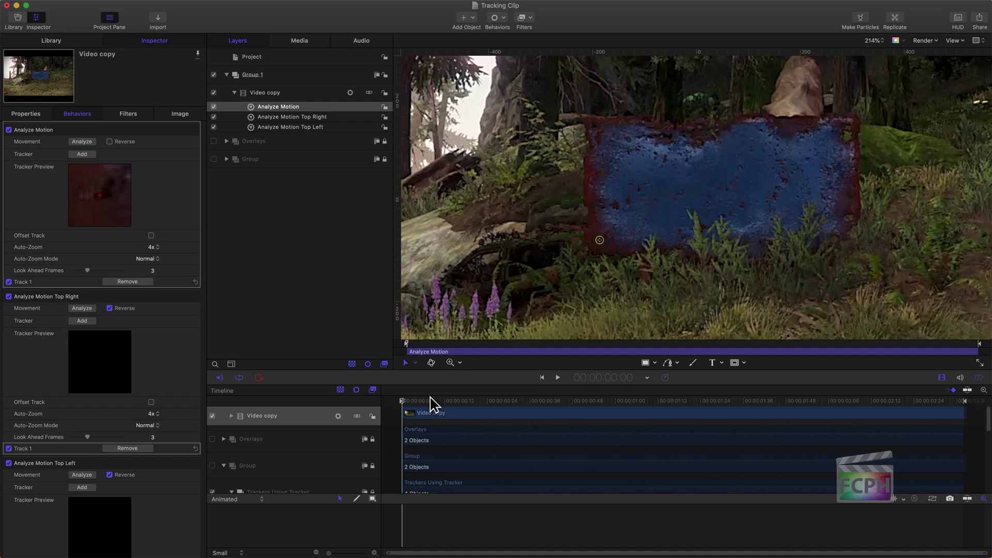
Step: Analyze the lower-left tracker forward from the first frame and stop the analysis early
{"action": "left_click", "coordinate": [82, 142]}
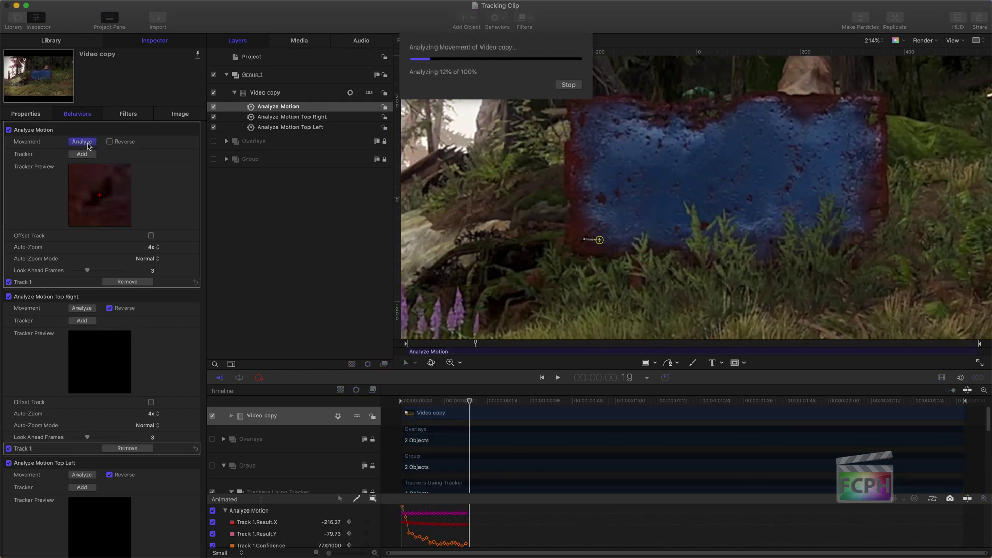
{"action": "key", "text": "Escape"}
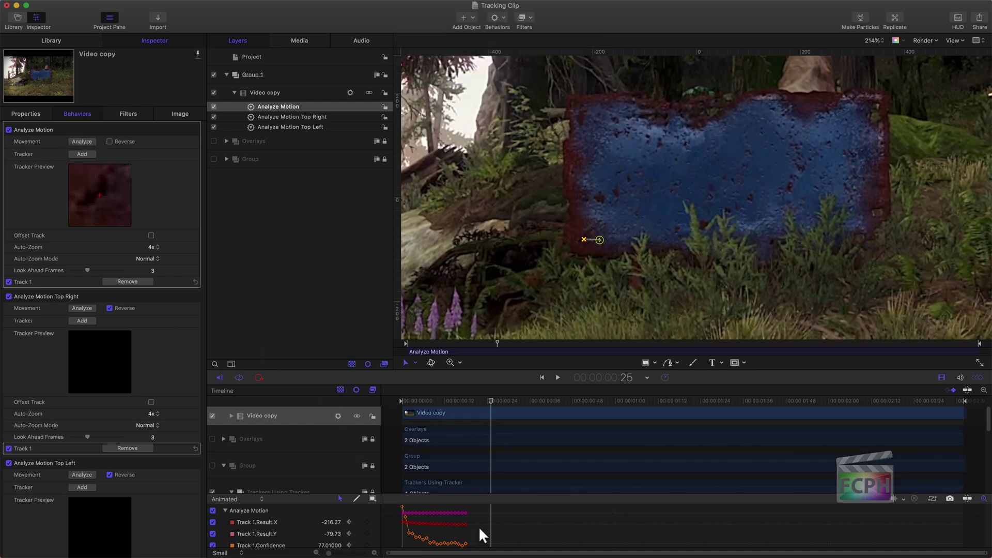
Step: Check the lower-left track between frames 13 and 18, delete its keyframes at frame 18 and go to frame 17
{"action": "left_click_drag", "start_coordinate": [491, 402], "coordinate": [466, 402]}
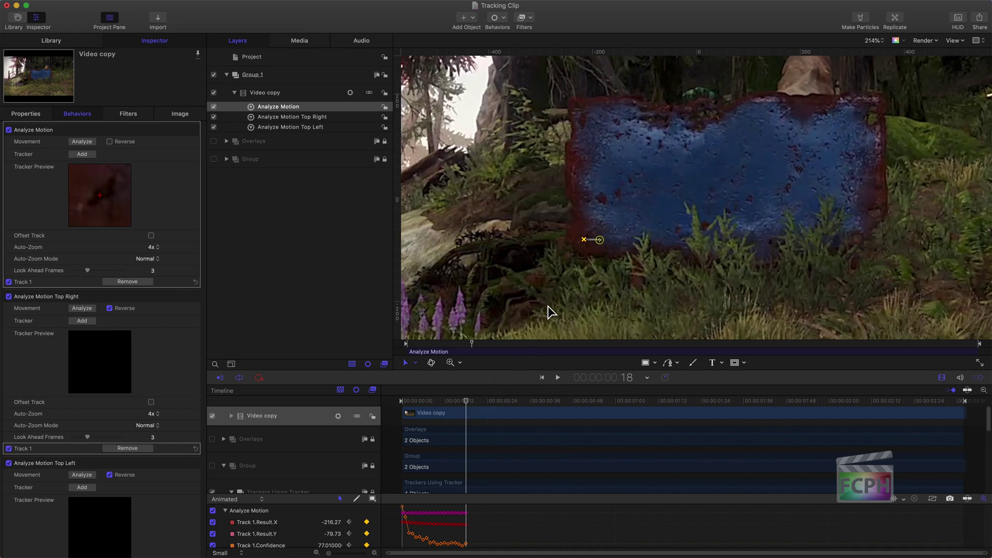
{"action": "key", "text": "z"}
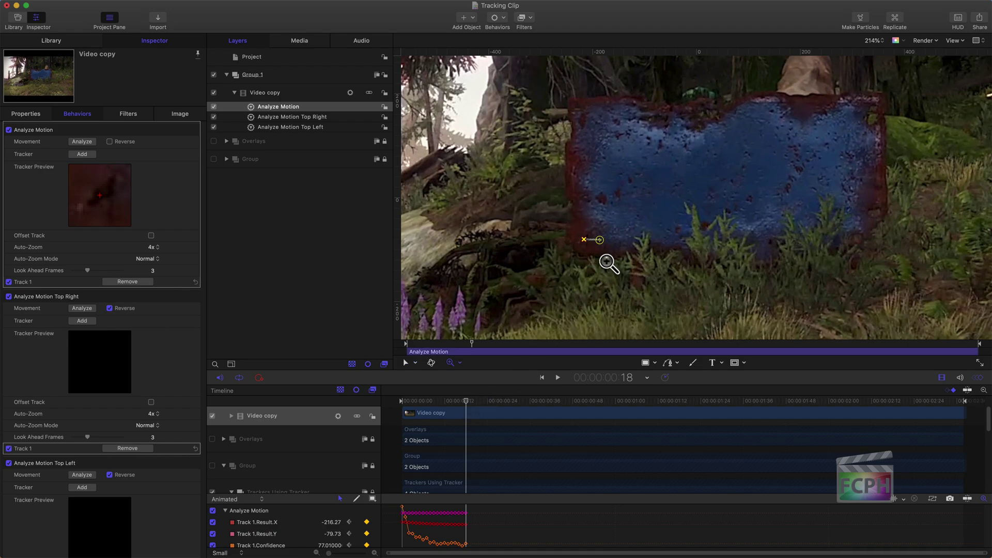
{"action": "left_click_drag", "start_coordinate": [584, 247], "coordinate": [641, 252]}
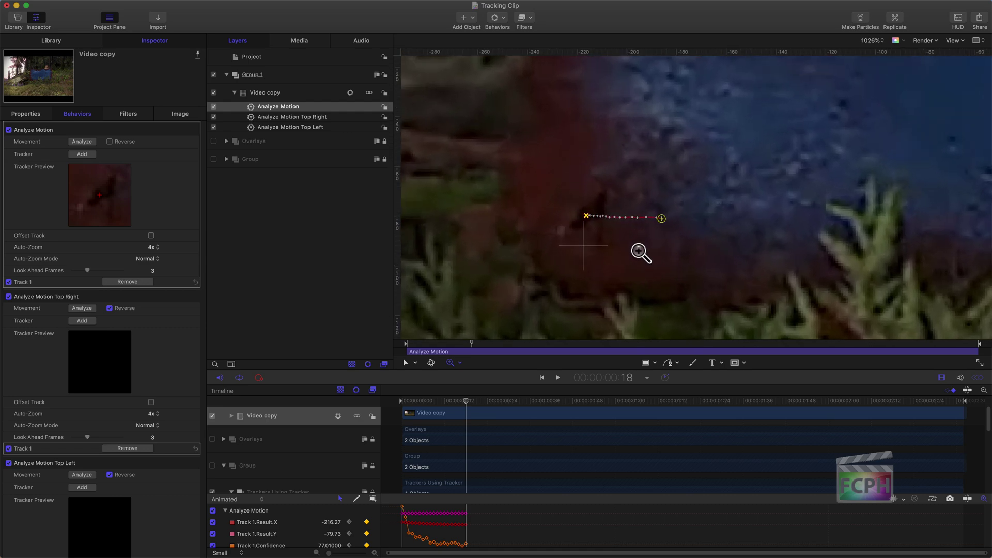
{"action": "mouse_move", "coordinate": [466, 401]}
{"action": "left_mouse_down"}
{"action": "mouse_move", "coordinate": [420, 403]}
{"action": "mouse_move", "coordinate": [447, 402]}
{"action": "left_mouse_up"}
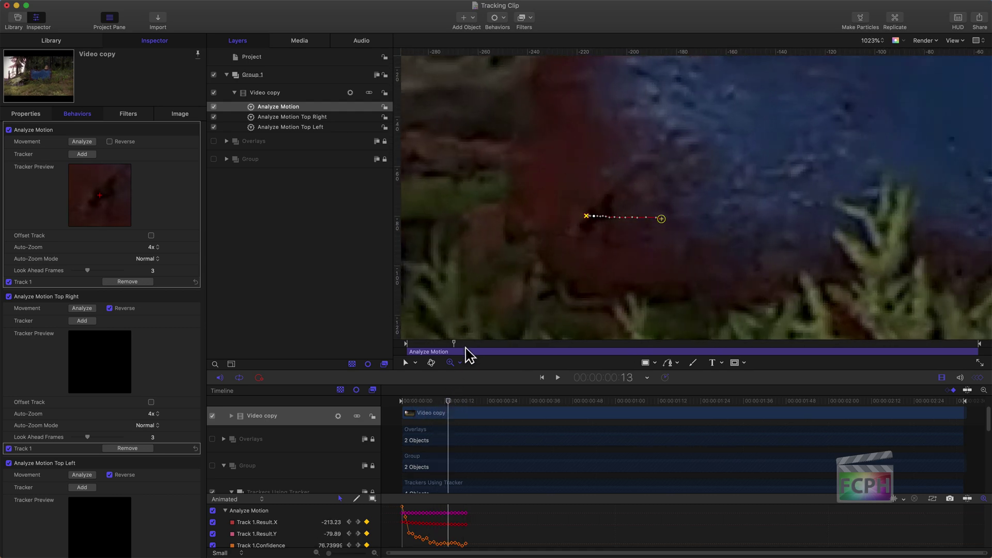
{"action": "key", "text": "a"}
{"action": "key", "text": "Right"}
{"action": "key", "text": "Right"}
{"action": "key", "text": "Right"}
{"action": "key", "text": "Right"}
{"action": "key", "text": "Right"}
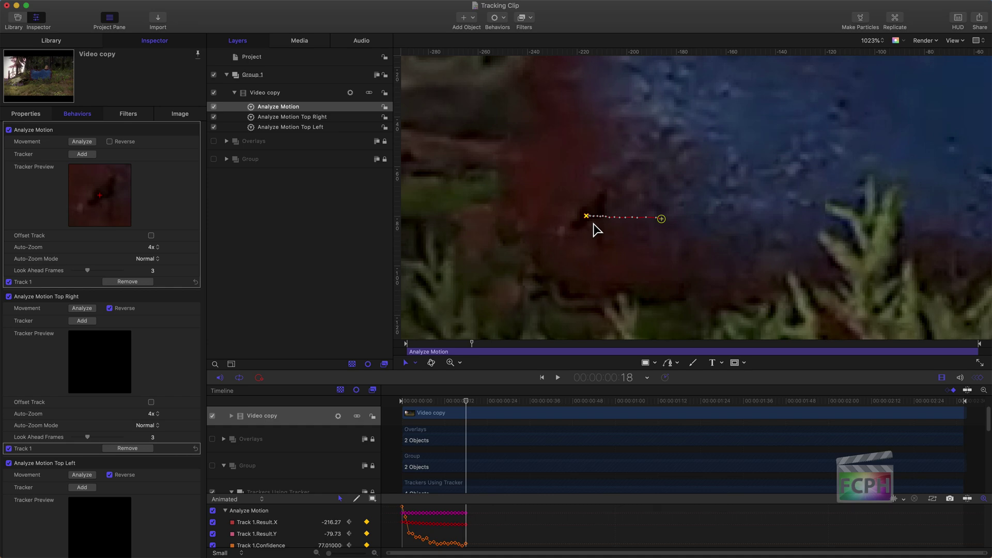
{"action": "left_click_drag", "start_coordinate": [471, 547], "coordinate": [465, 510]}
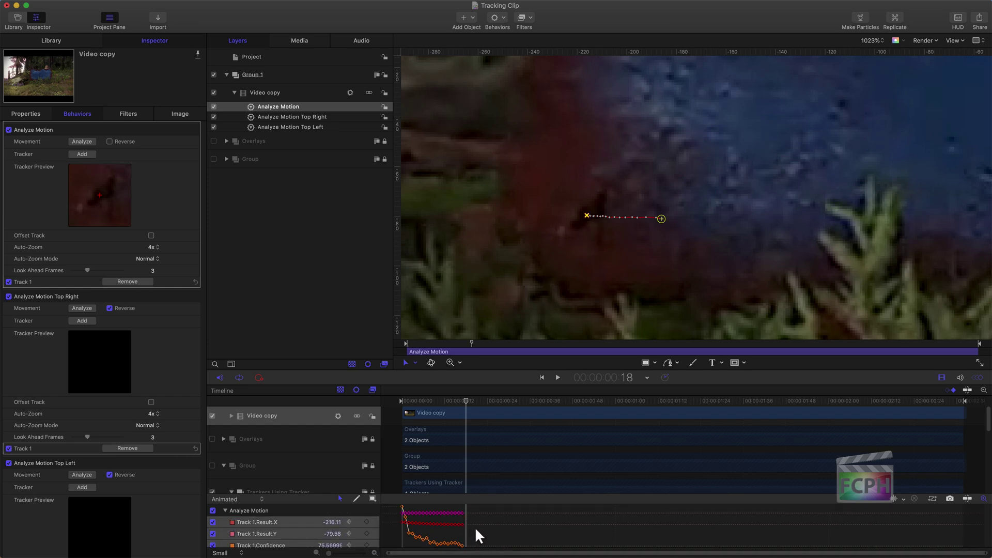
{"action": "key", "text": "Left"}
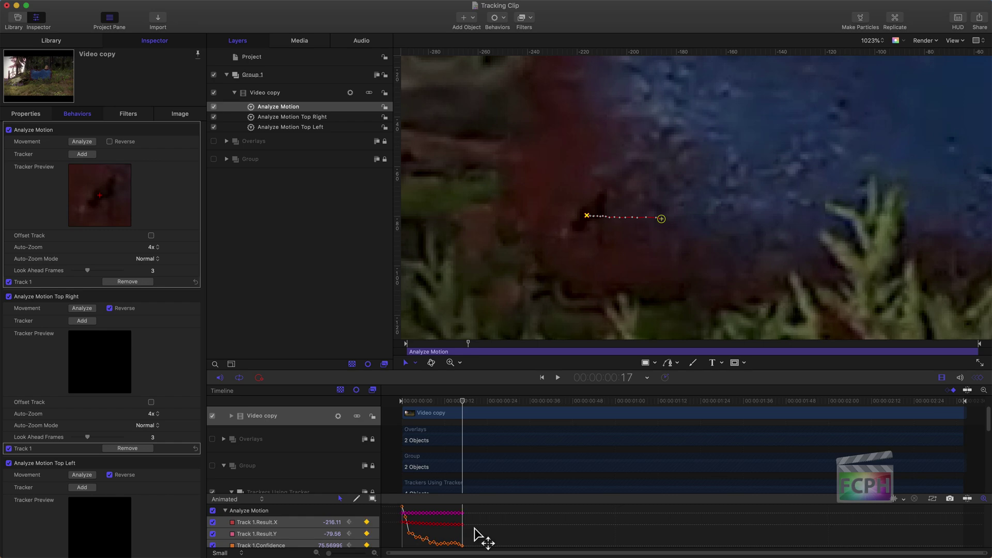
Step: Realign the lower-left tracker with the sign's dark corner mark at frame 17 and at 2:09, analyzing forward from each point
{"action": "left_click_drag", "start_coordinate": [661, 219], "coordinate": [585, 216]}
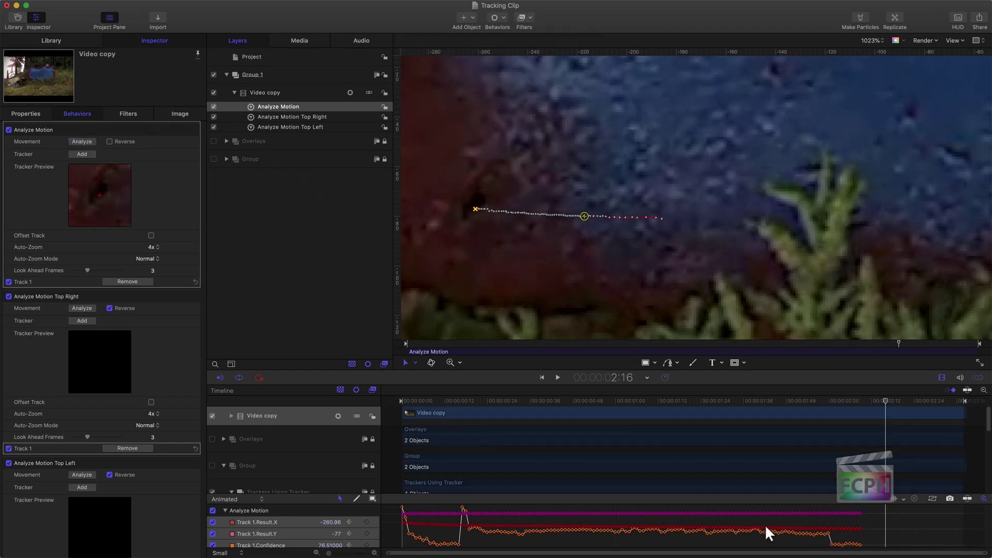
{"action": "left_click_drag", "start_coordinate": [879, 402], "coordinate": [824, 409]}
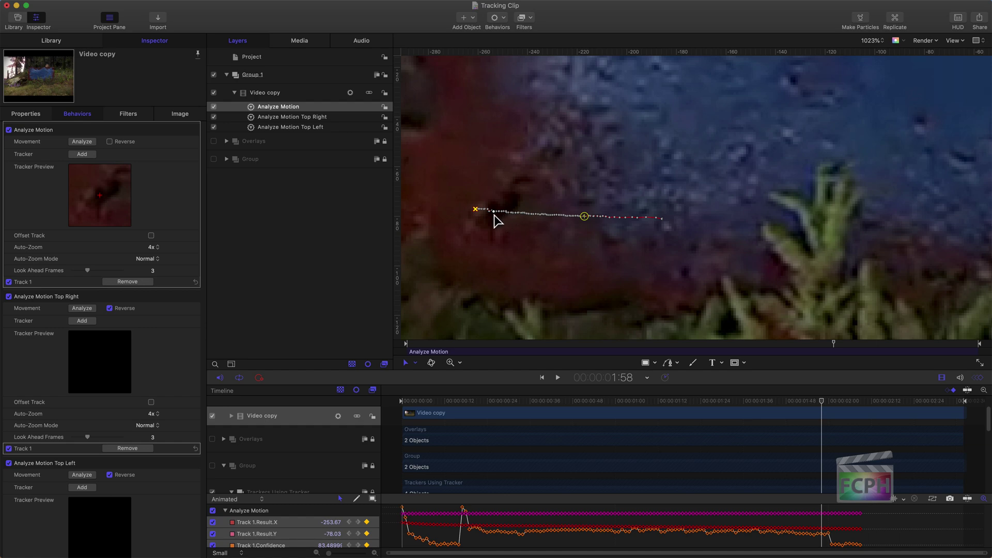
{"action": "left_click_drag", "start_coordinate": [822, 402], "coordinate": [863, 408]}
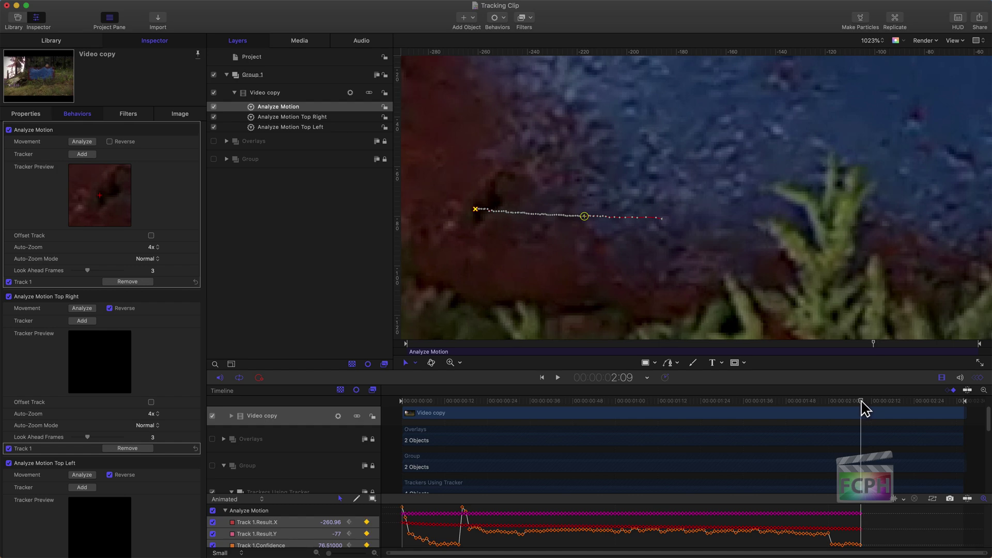
{"action": "left_click_drag", "start_coordinate": [475, 209], "coordinate": [476, 209]}
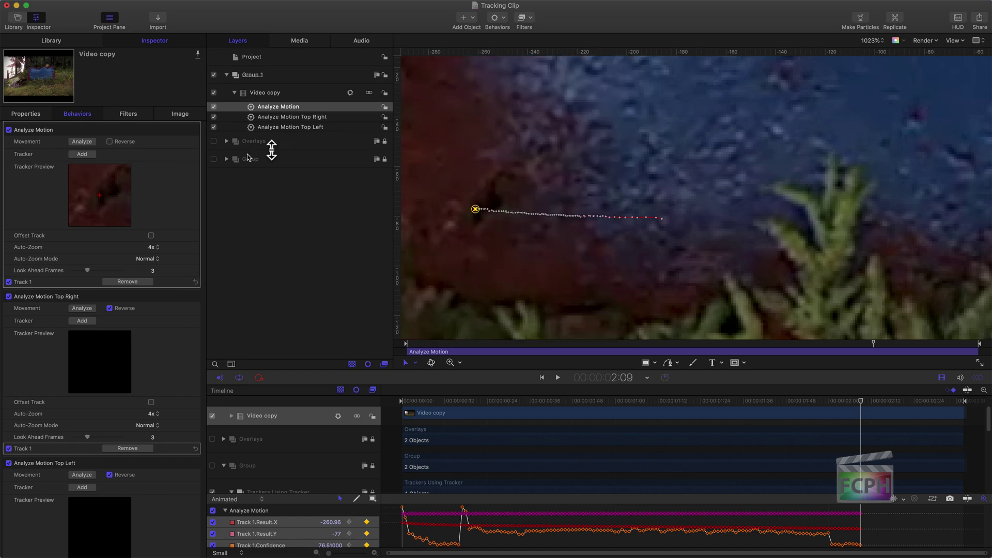
{"action": "left_click", "coordinate": [87, 143]}
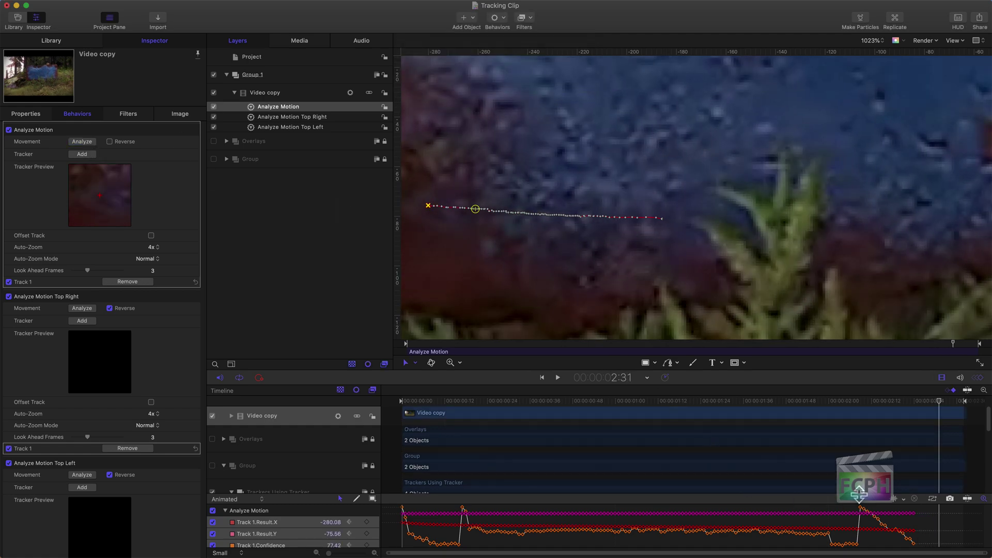
Step: Realign the lower-left tracker with the corner mark at about 2:24 and analyze forward again
{"action": "left_click_drag", "start_coordinate": [936, 400], "coordinate": [915, 404]}
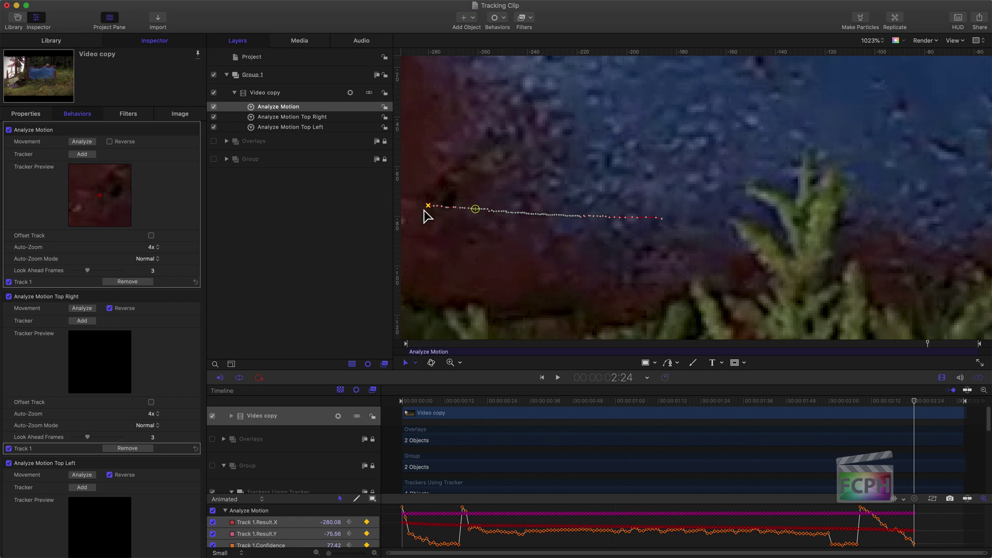
{"action": "scroll", "coordinate": [643, 236], "scroll_direction": "left", "scroll_amount": 5}
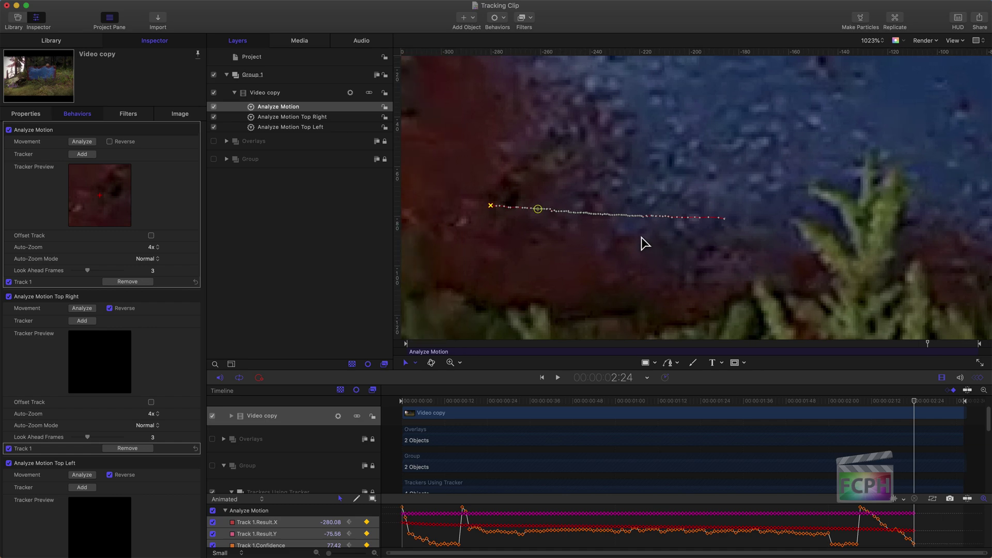
{"action": "scroll", "coordinate": [645, 243], "scroll_direction": "right", "scroll_amount": 1}
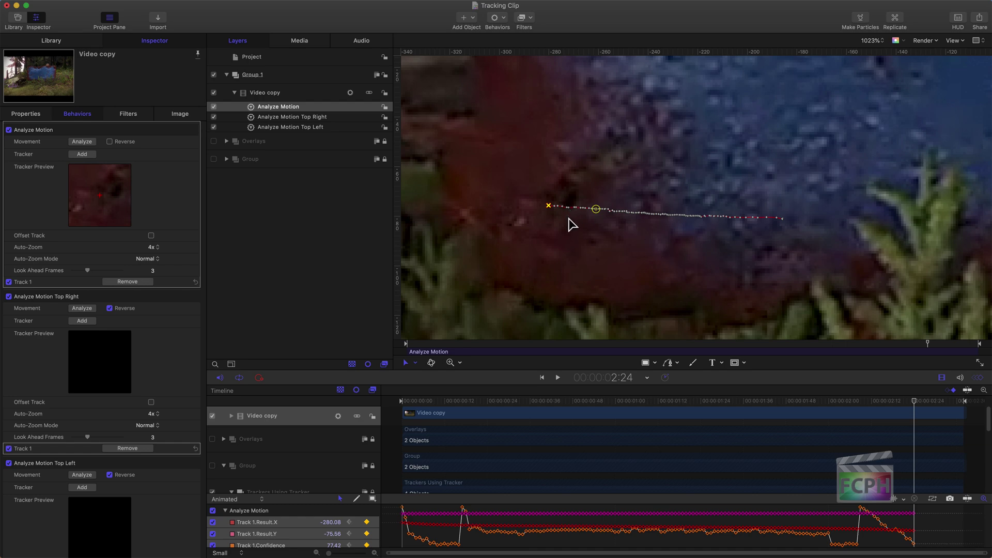
{"action": "mouse_move", "coordinate": [914, 400]}
{"action": "left_mouse_down"}
{"action": "mouse_move", "coordinate": [948, 401]}
{"action": "mouse_move", "coordinate": [861, 399]}
{"action": "mouse_move", "coordinate": [956, 402]}
{"action": "mouse_move", "coordinate": [909, 402]}
{"action": "mouse_move", "coordinate": [917, 408]}
{"action": "left_mouse_up"}
{"action": "left_click_drag", "start_coordinate": [593, 210], "coordinate": [548, 205]}
{"action": "left_click", "coordinate": [78, 143]}
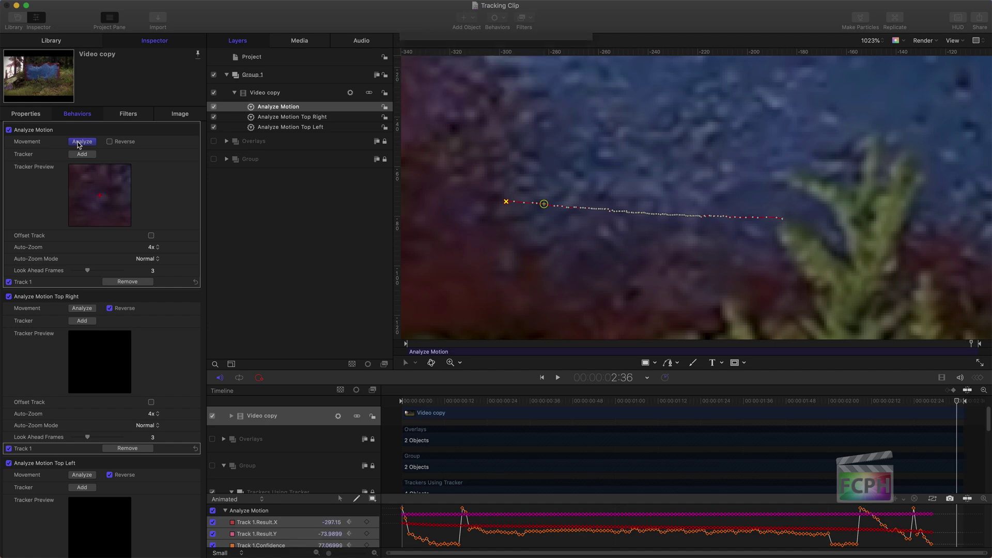
Step: Realign the lower-left tracker at 2:30, analyze the rest of the clip and review the finished track across the whole frame
{"action": "mouse_move", "coordinate": [940, 403]}
{"action": "left_mouse_down"}
{"action": "mouse_move", "coordinate": [921, 403]}
{"action": "mouse_move", "coordinate": [938, 405]}
{"action": "left_mouse_up"}
{"action": "left_click_drag", "start_coordinate": [544, 204], "coordinate": [496, 199]}
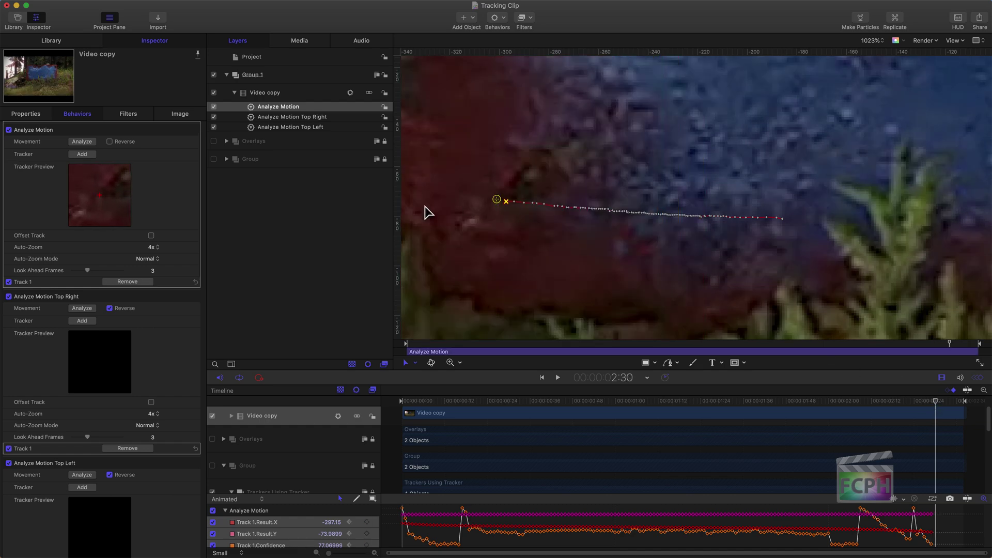
{"action": "left_click", "coordinate": [87, 142]}
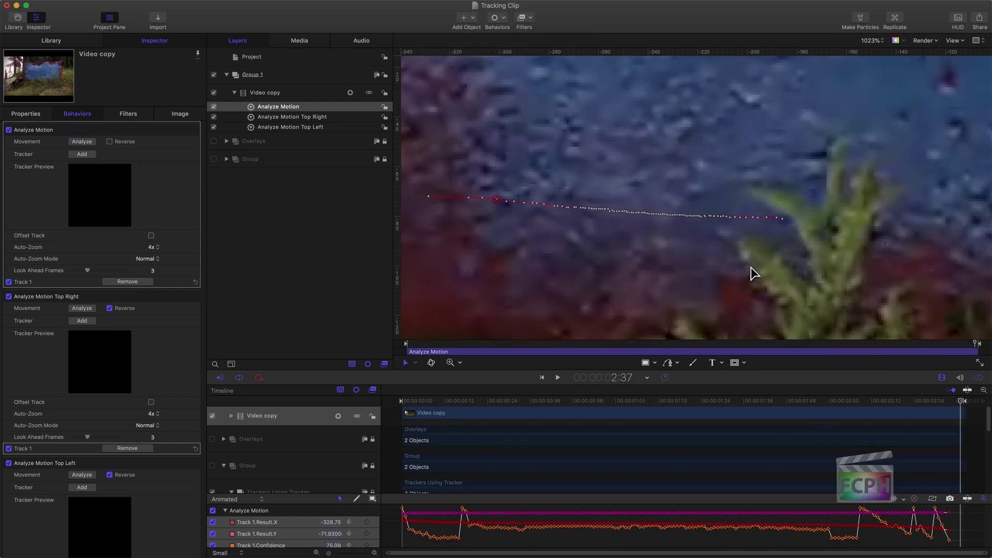
{"action": "key", "text": "shift+z"}
{"action": "left_click_drag", "start_coordinate": [948, 395], "coordinate": [908, 401]}
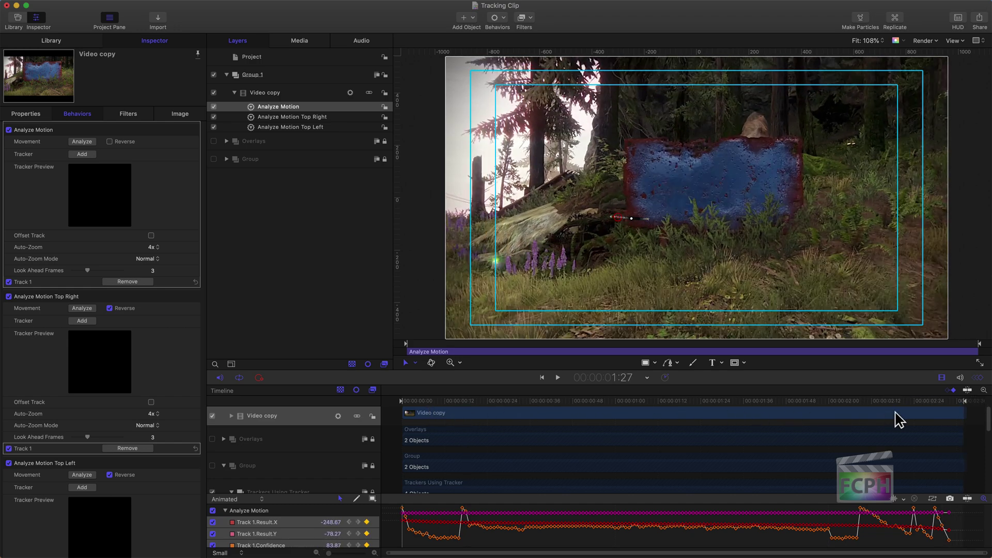
{"action": "left_click_drag", "start_coordinate": [570, 422], "coordinate": [742, 409]}
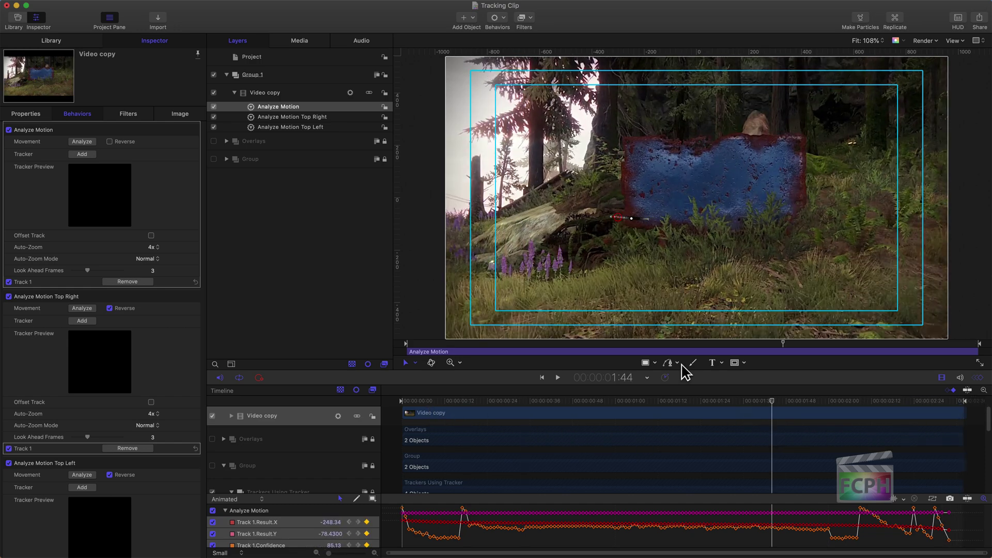
Step: Rename the newest Analyze Motion behavior as Analyze Motion Lower Left
{"action": "left_click", "coordinate": [294, 108]}
{"action": "double_click", "coordinate": [302, 107]}
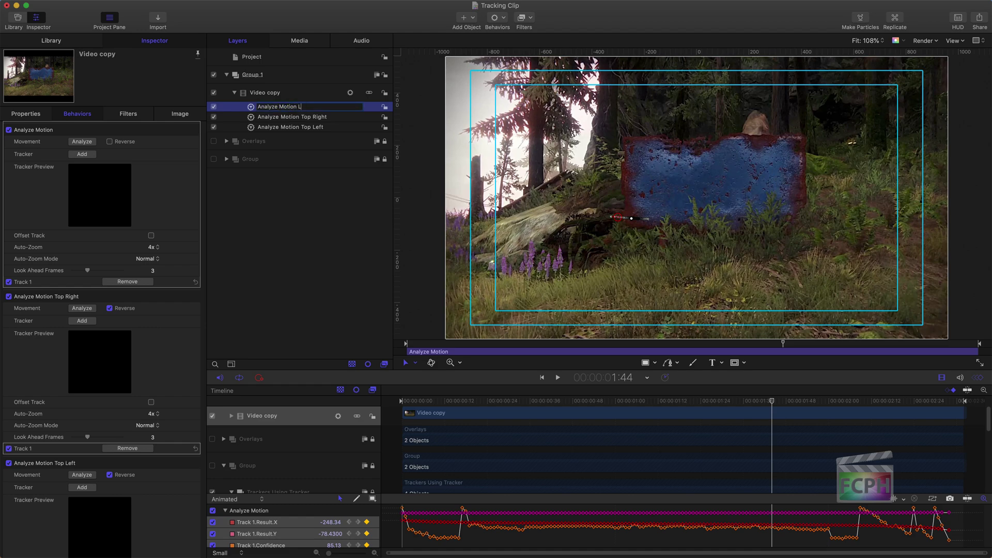
{"action": "key", "text": "Return"}
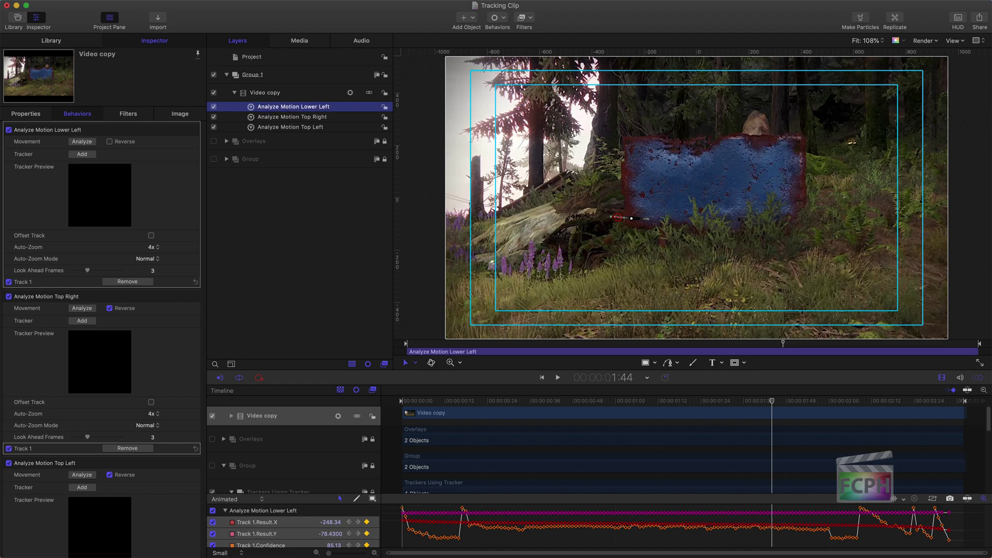
Step: Add a fourth Analyze Motion behavior to Video copy and move its tracker near the sign's lower-right corner on the last frame
{"action": "left_click", "coordinate": [279, 94]}
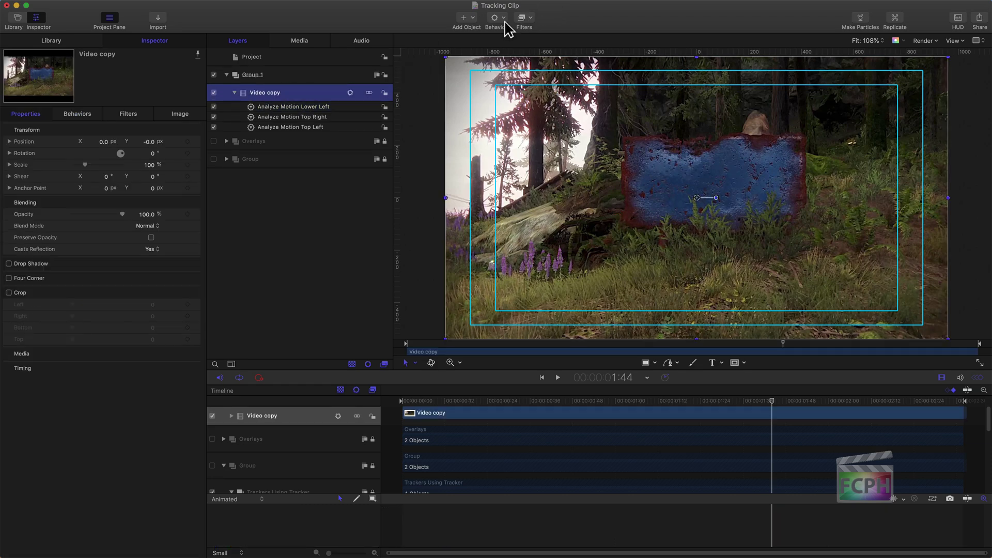
{"action": "left_click", "coordinate": [499, 20]}
{"action": "mouse_move", "coordinate": [527, 57]}
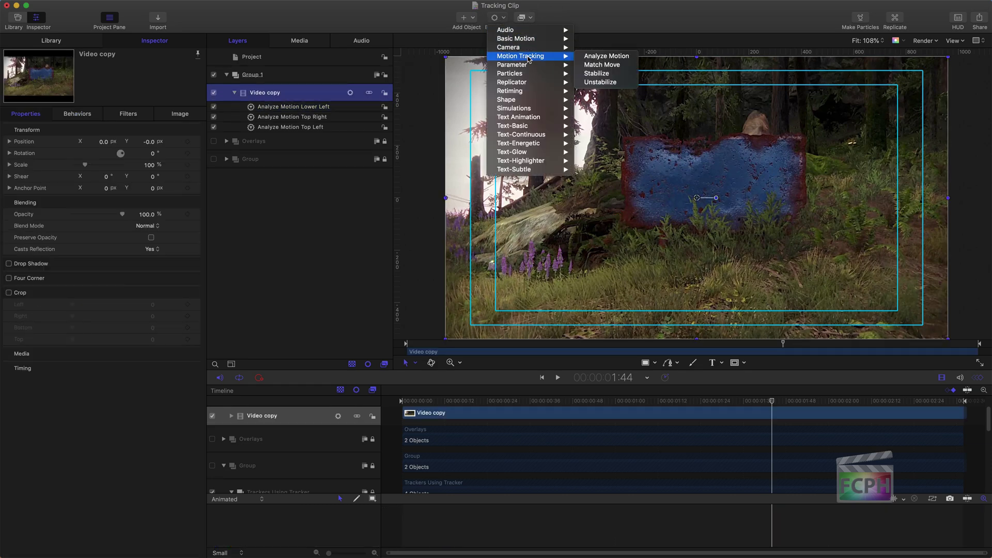
{"action": "left_click", "coordinate": [606, 56]}
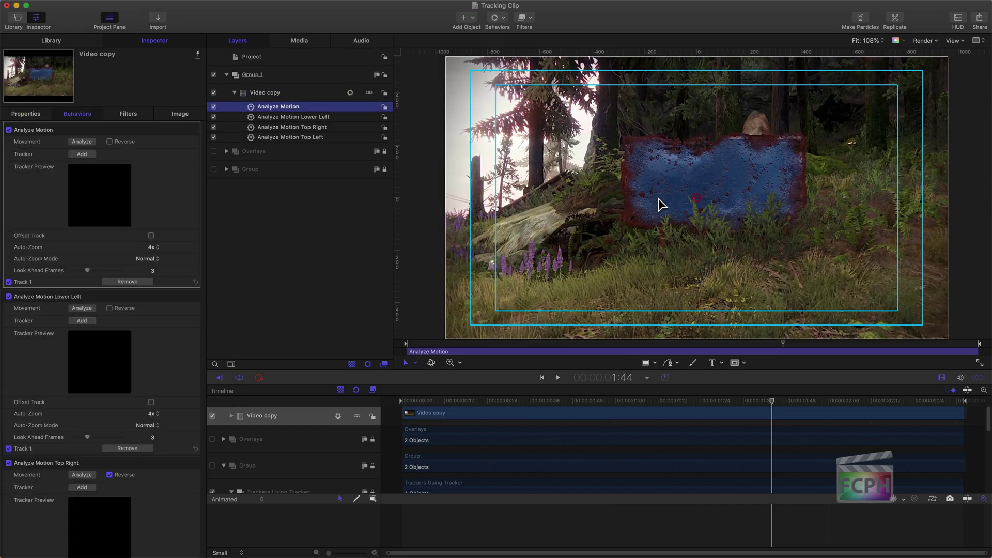
{"action": "left_click_drag", "start_coordinate": [773, 403], "coordinate": [980, 413]}
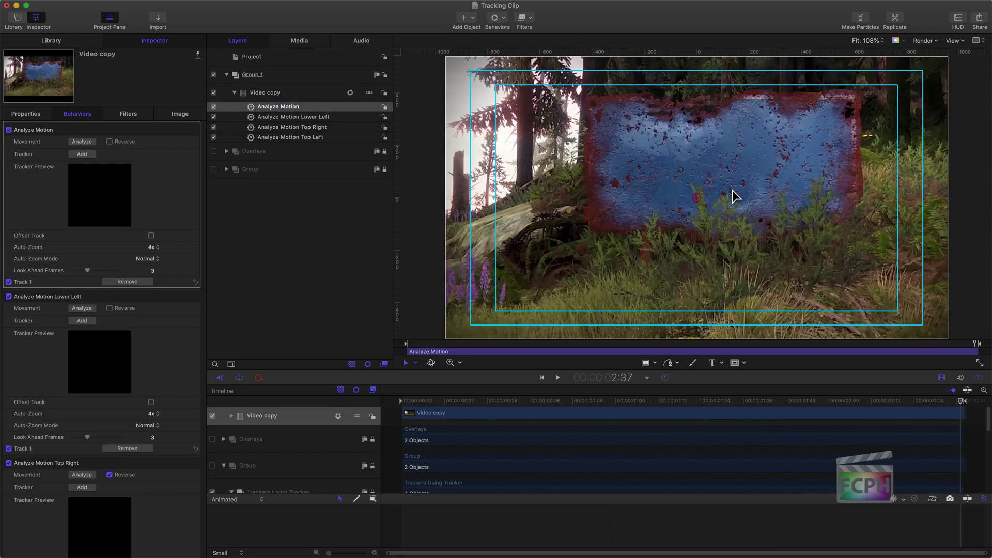
{"action": "left_click_drag", "start_coordinate": [696, 198], "coordinate": [829, 233]}
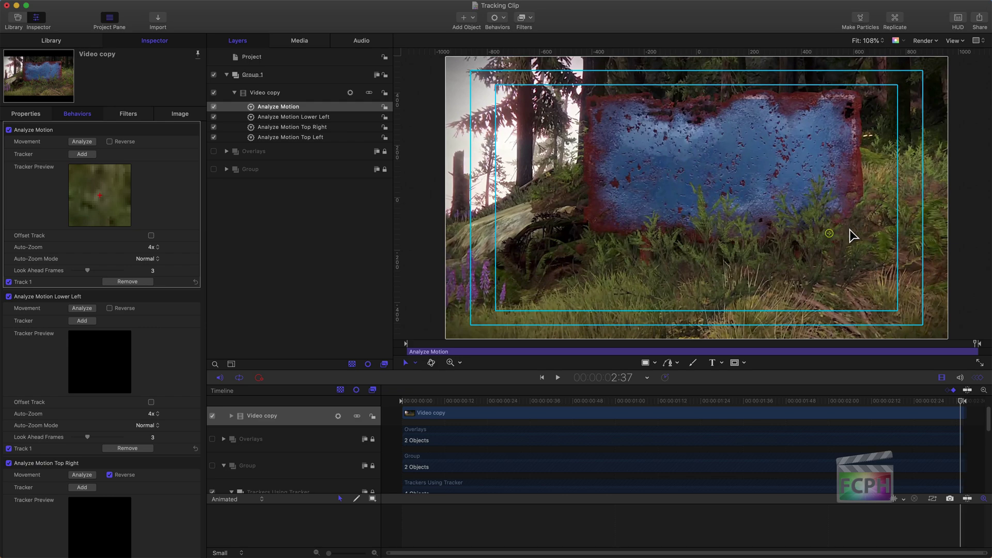
Step: Examine the sign's lower-right corner and bottom edge throughout the clip for a feature that can be tracked
{"action": "key", "text": "z"}
{"action": "left_click", "coordinate": [845, 229]}
{"action": "left_click_drag", "start_coordinate": [845, 229], "coordinate": [890, 237]}
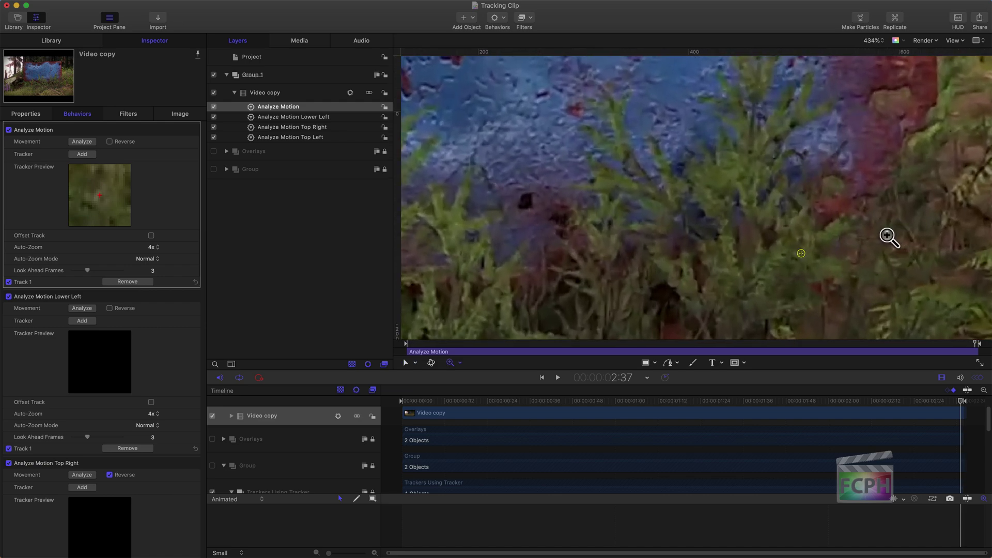
{"action": "mouse_move", "coordinate": [855, 224]}
{"action": "left_mouse_down"}
{"action": "mouse_move", "coordinate": [812, 226]}
{"action": "mouse_move", "coordinate": [837, 224]}
{"action": "left_mouse_up"}
{"action": "left_click_drag", "start_coordinate": [952, 408], "coordinate": [750, 408]}
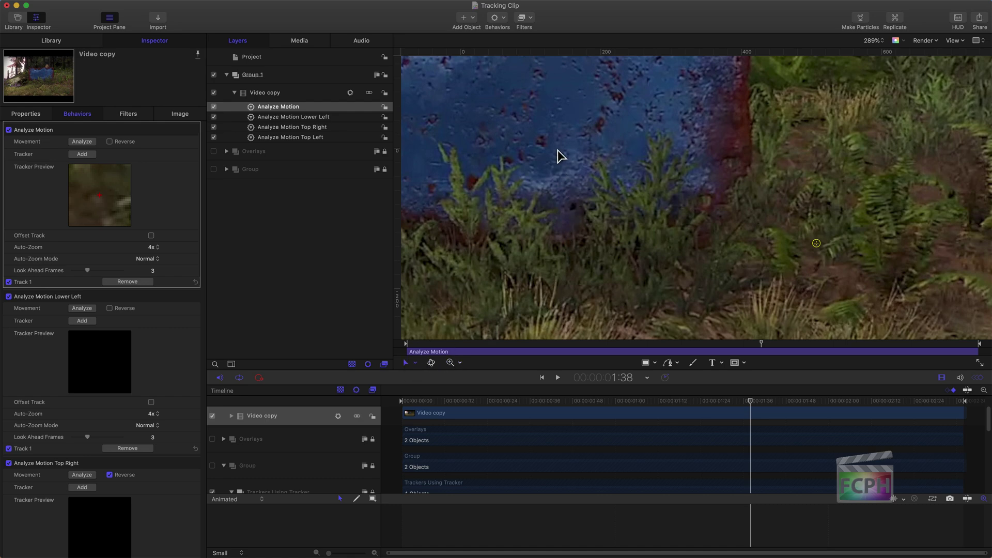
{"action": "left_click_drag", "start_coordinate": [751, 409], "coordinate": [518, 413]}
{"action": "left_click_drag", "start_coordinate": [620, 417], "coordinate": [971, 414]}
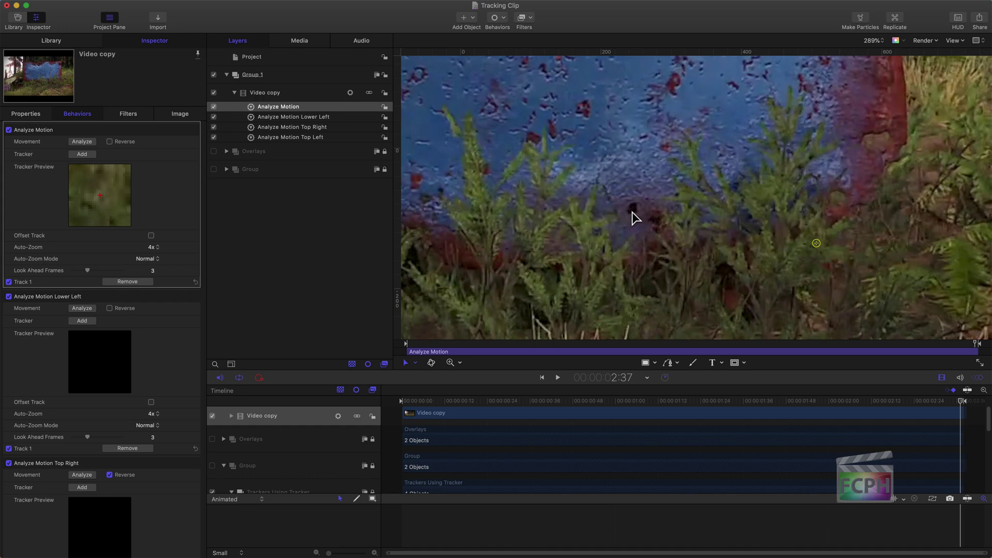
{"action": "left_click_drag", "start_coordinate": [902, 408], "coordinate": [635, 403]}
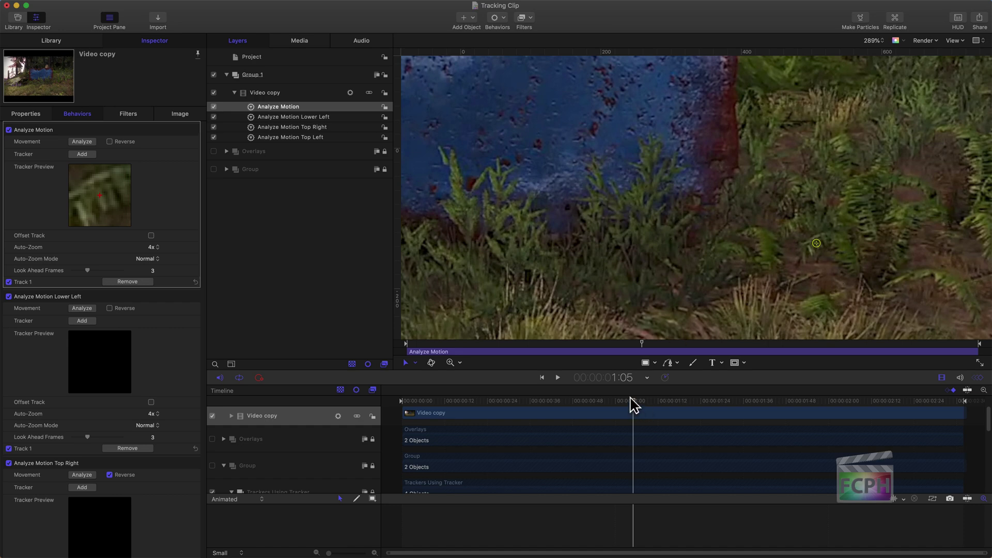
{"action": "left_click_drag", "start_coordinate": [633, 406], "coordinate": [979, 411]}
Step: Try a reverse analysis from the last frame with the tracker at the grass-covered lower-right corner, and reset the track
{"action": "left_click_drag", "start_coordinate": [816, 243], "coordinate": [838, 191]}
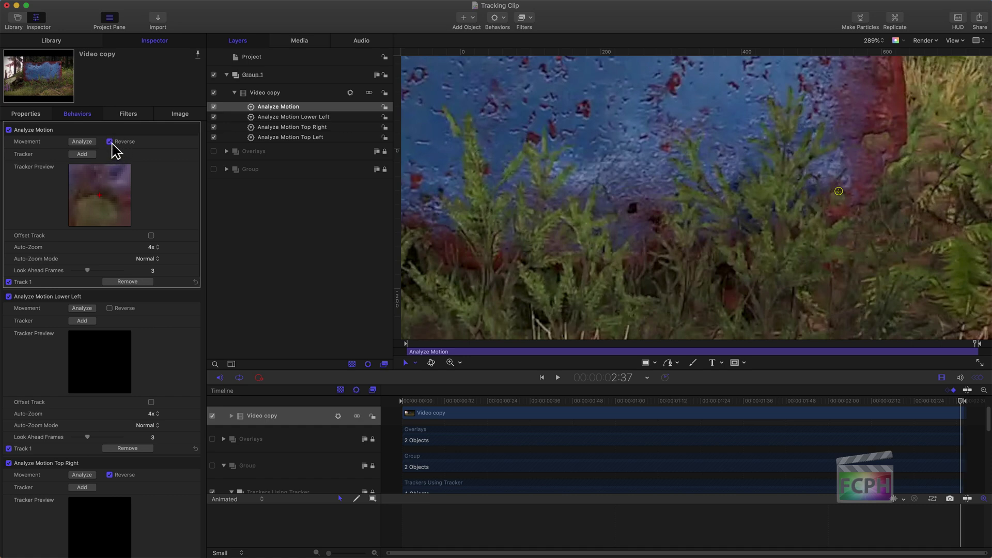
{"action": "left_click", "coordinate": [82, 142]}
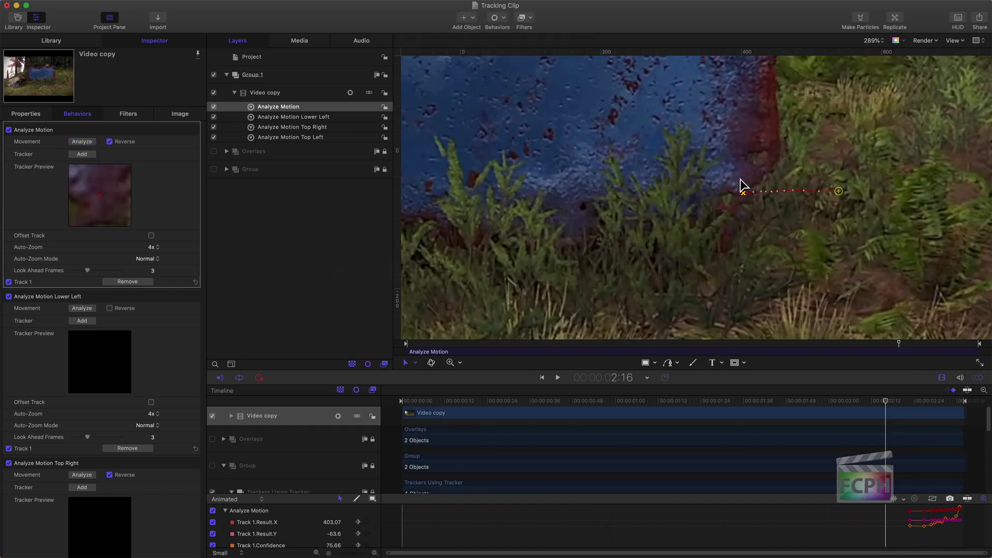
{"action": "left_click_drag", "start_coordinate": [883, 401], "coordinate": [971, 401]}
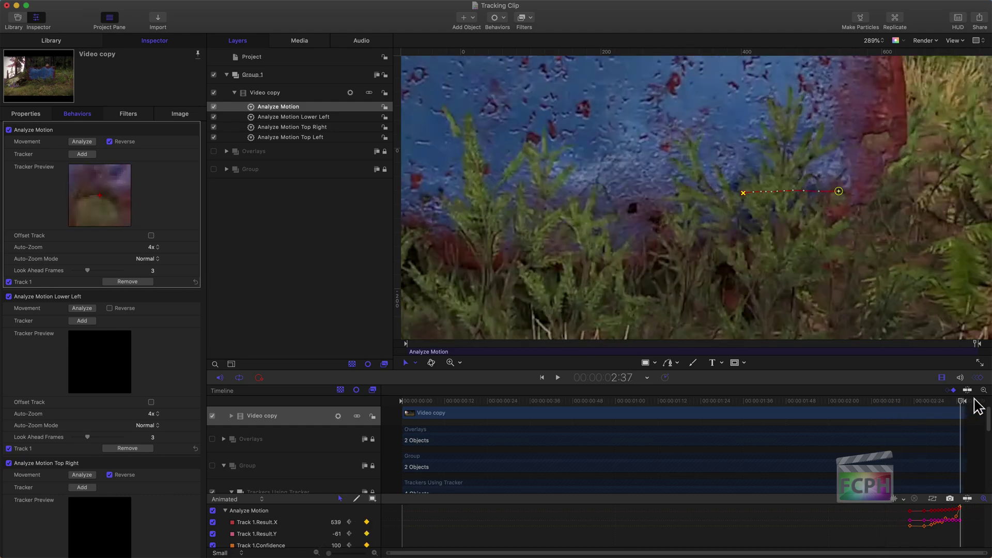
{"action": "left_click", "coordinate": [196, 281]}
Step: Try a reverse analysis with the tracker on the dark hole near the sign's bottom edge, and reset the track
{"action": "left_click_drag", "start_coordinate": [460, 148], "coordinate": [632, 208]}
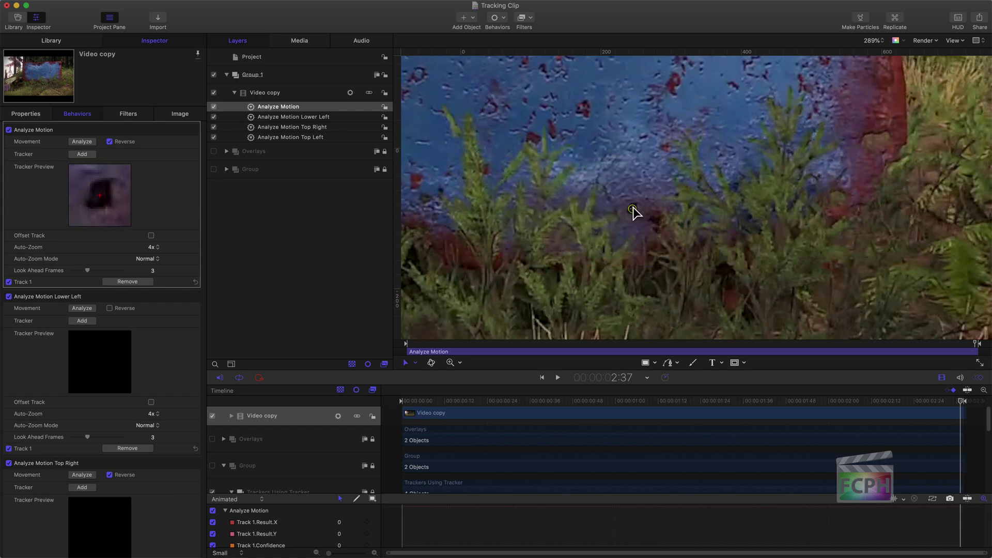
{"action": "left_click", "coordinate": [80, 145]}
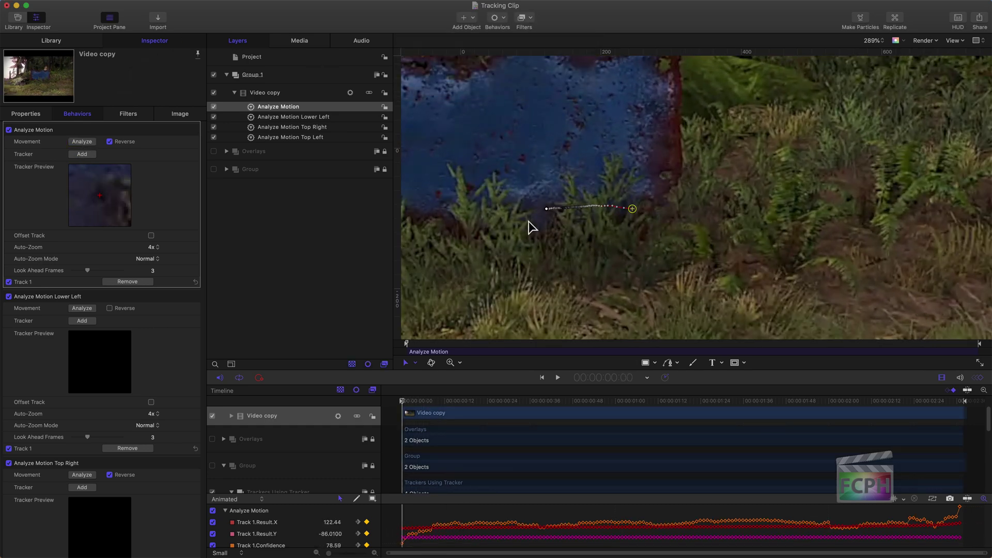
{"action": "left_click", "coordinate": [195, 283]}
Step: Try a reverse analysis from the last frame with the tracker on the chipped notch of the sign's right edge, and reset the track
{"action": "left_click_drag", "start_coordinate": [841, 397], "coordinate": [970, 399]}
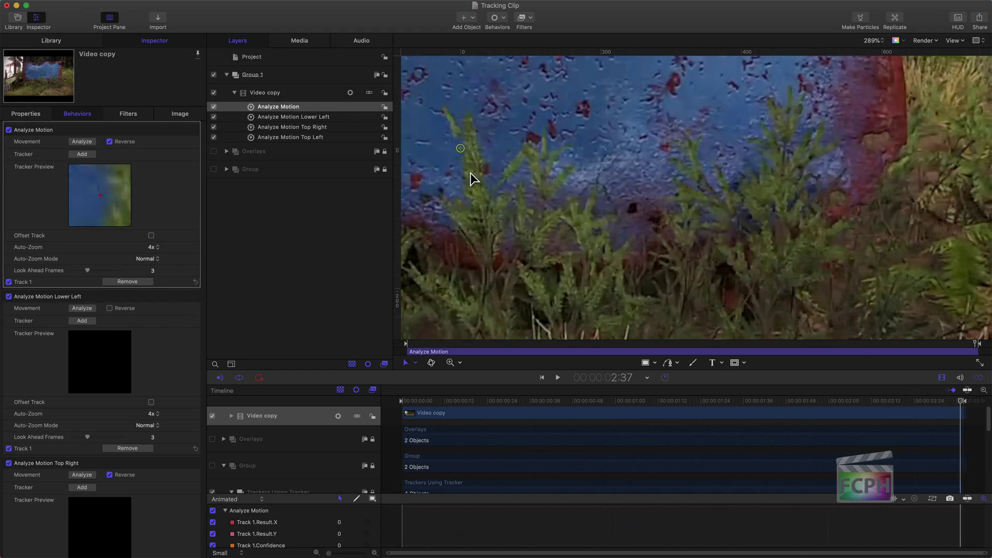
{"action": "left_click_drag", "start_coordinate": [461, 150], "coordinate": [866, 134]}
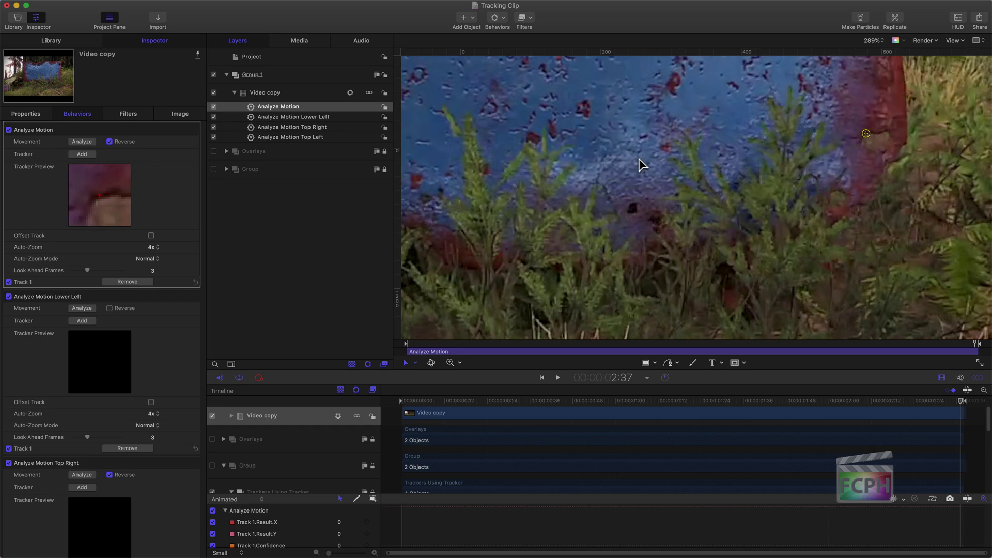
{"action": "left_click", "coordinate": [82, 141]}
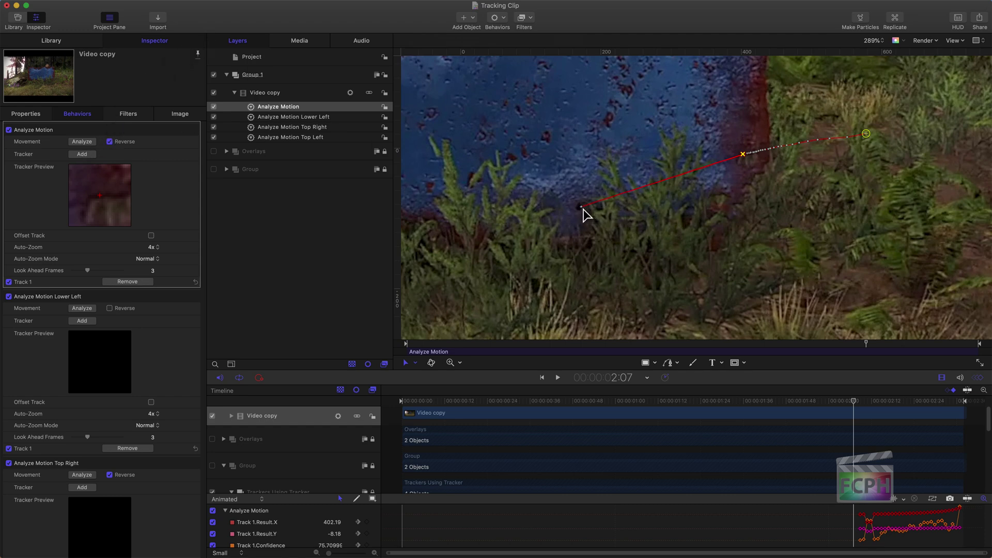
{"action": "left_click_drag", "start_coordinate": [856, 402], "coordinate": [377, 408]}
{"action": "left_click", "coordinate": [196, 282]}
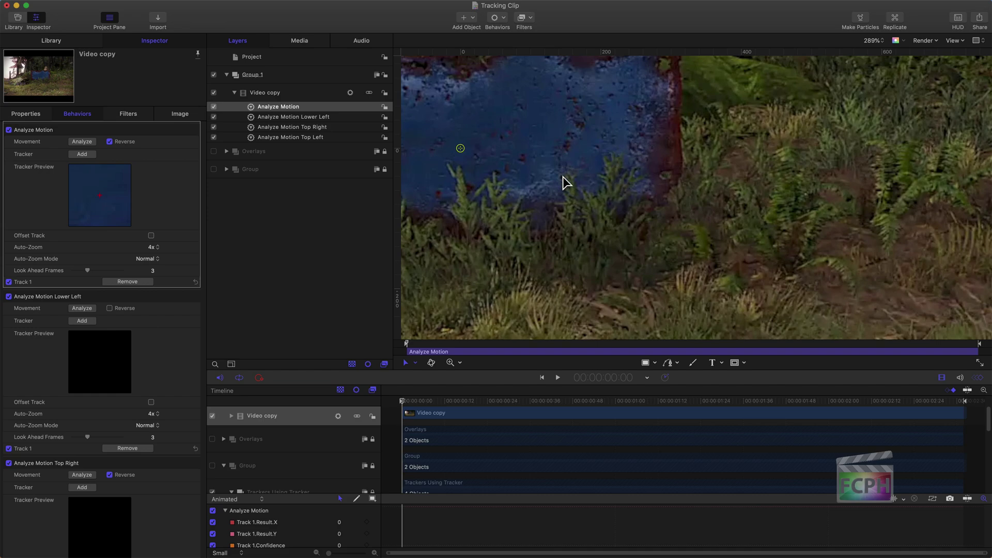
Step: Run a reverse analysis from near the clip's end with the tracker on a small red rust spot inside the sign's lower-right area
{"action": "left_click_drag", "start_coordinate": [490, 402], "coordinate": [975, 410]}
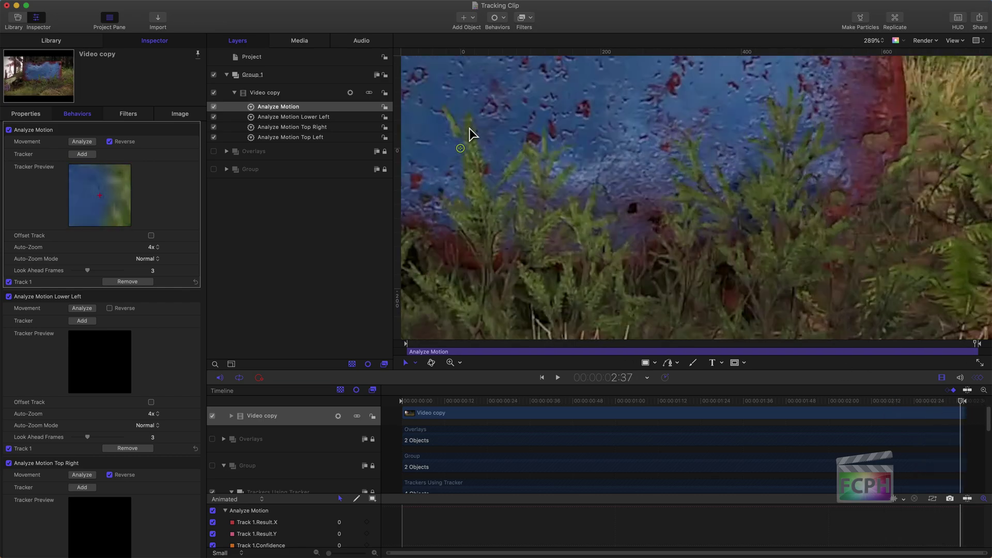
{"action": "left_click_drag", "start_coordinate": [460, 149], "coordinate": [733, 84]}
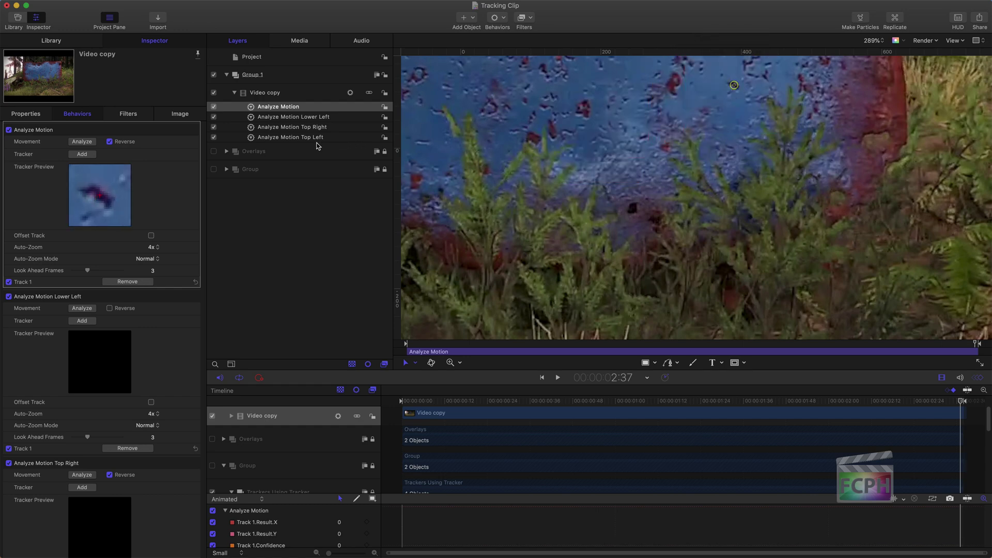
{"action": "left_click", "coordinate": [76, 141]}
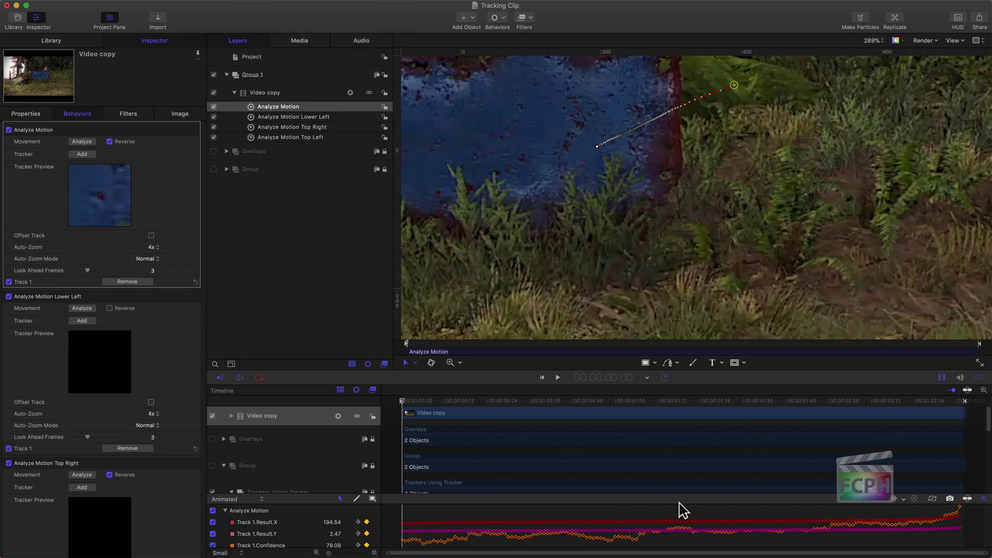
{"action": "key", "text": "shift+z"}
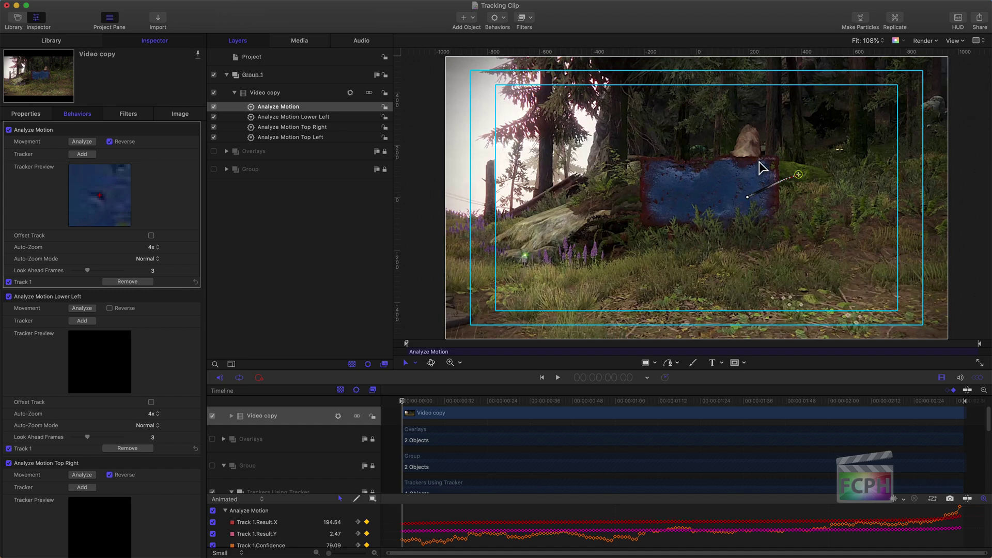
Step: Rename the new tracking behavior as Analyze Motion Lower Right
{"action": "left_click", "coordinate": [311, 205]}
{"action": "double_click", "coordinate": [297, 107]}
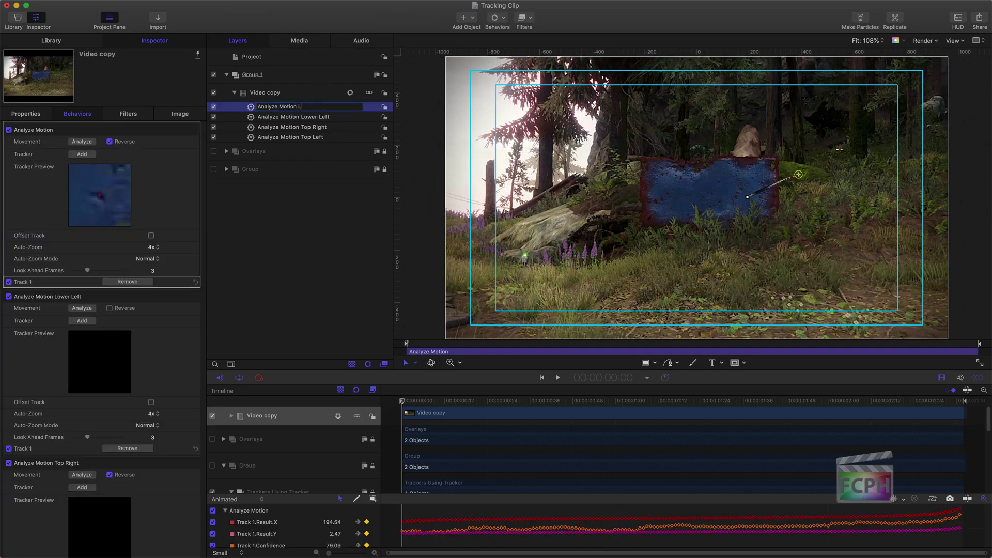
{"action": "type", "text": "Lower Right"}
{"action": "key", "text": "Return"}
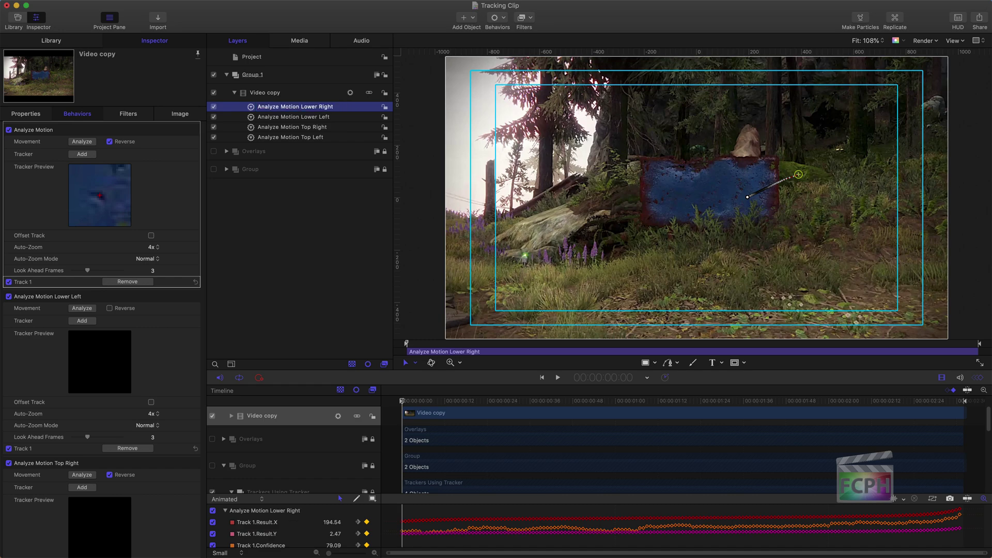
Step: Enable the prepared Group temporarily and review its Video layer's four Analyze Motion behaviors and the Trackers Using Tracker corner groups
{"action": "left_click", "coordinate": [235, 93]}
{"action": "left_click", "coordinate": [226, 129]}
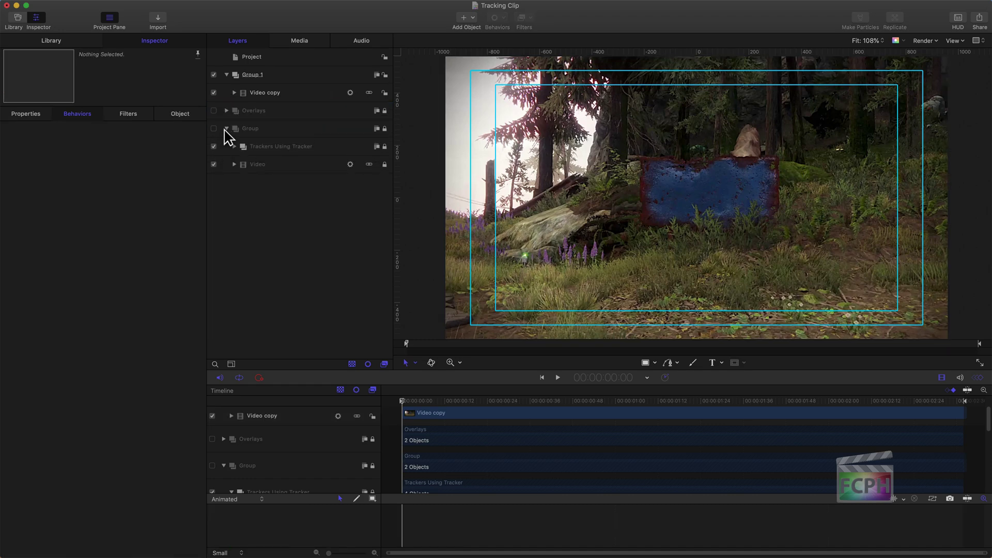
{"action": "left_click", "coordinate": [234, 165]}
{"action": "left_click", "coordinate": [253, 167]}
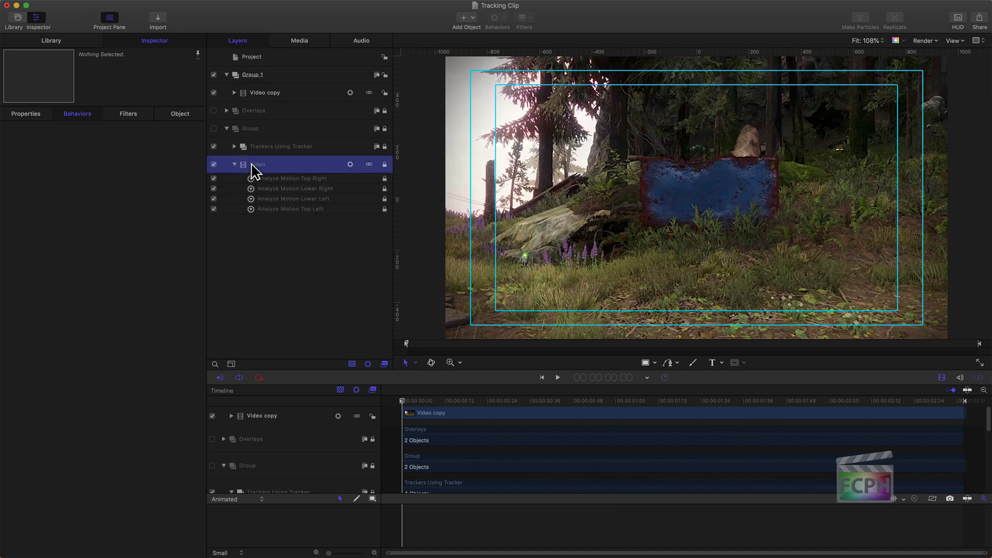
{"action": "left_click", "coordinate": [214, 129]}
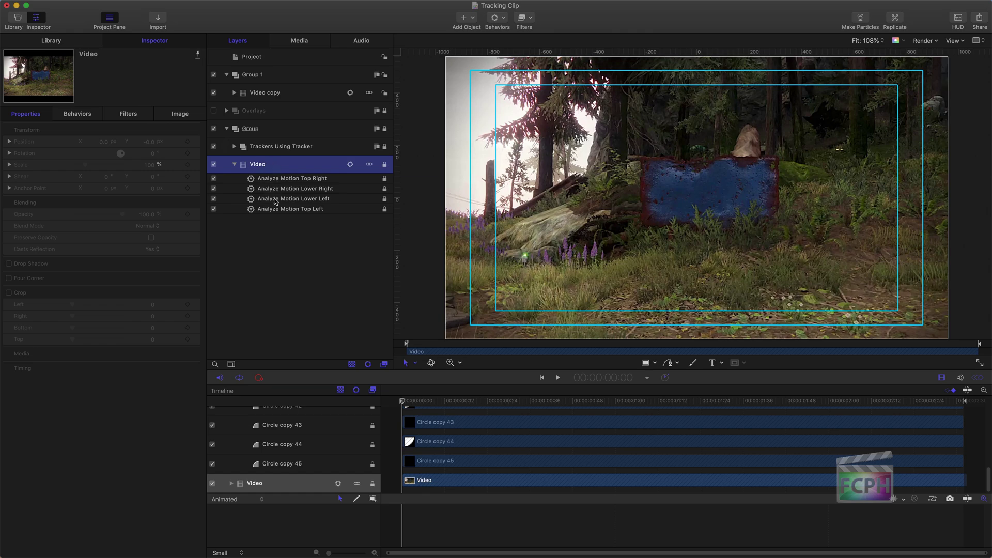
{"action": "left_click", "coordinate": [235, 163]}
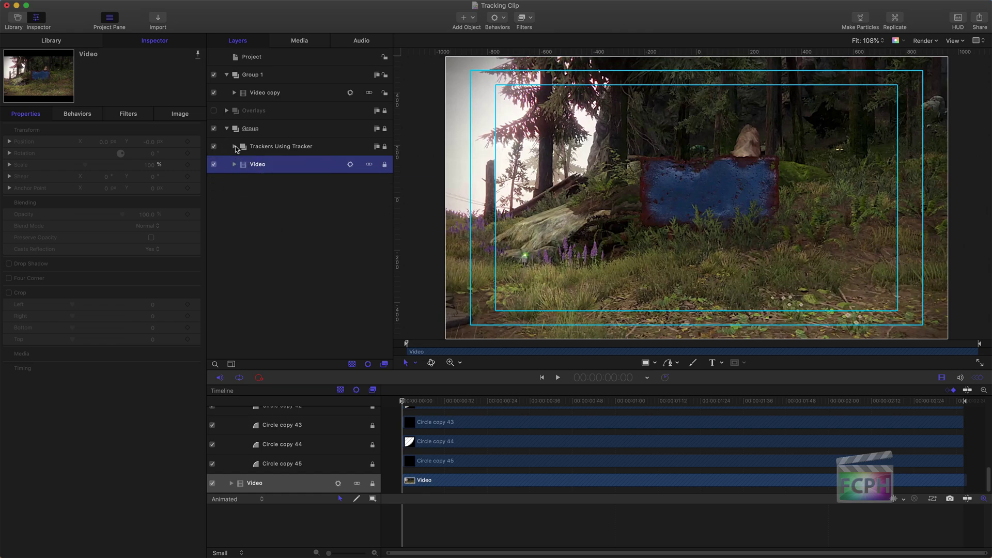
{"action": "left_click", "coordinate": [234, 147]}
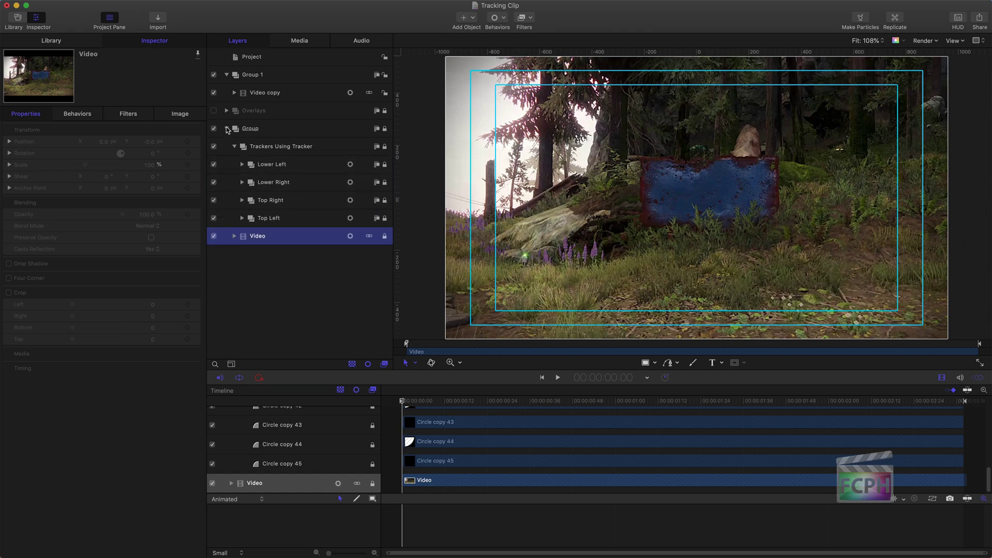
{"action": "left_click", "coordinate": [227, 128]}
{"action": "left_click", "coordinate": [213, 129]}
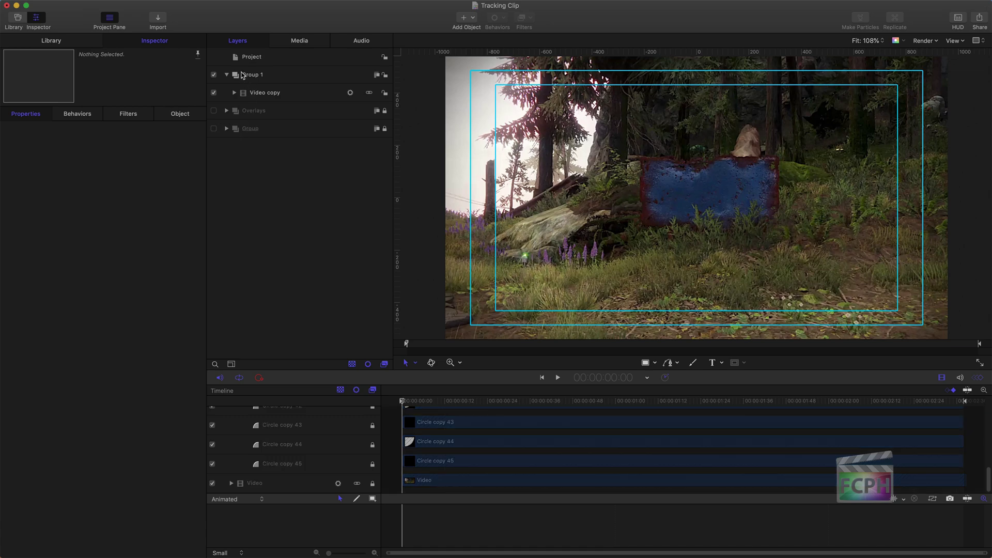
Step: Draw a white circle in Group 1 over the sign's left end, centered at about X -264 px, Y 21 px
{"action": "left_click", "coordinate": [243, 76]}
{"action": "left_click", "coordinate": [653, 363]}
{"action": "left_click", "coordinate": [656, 390]}
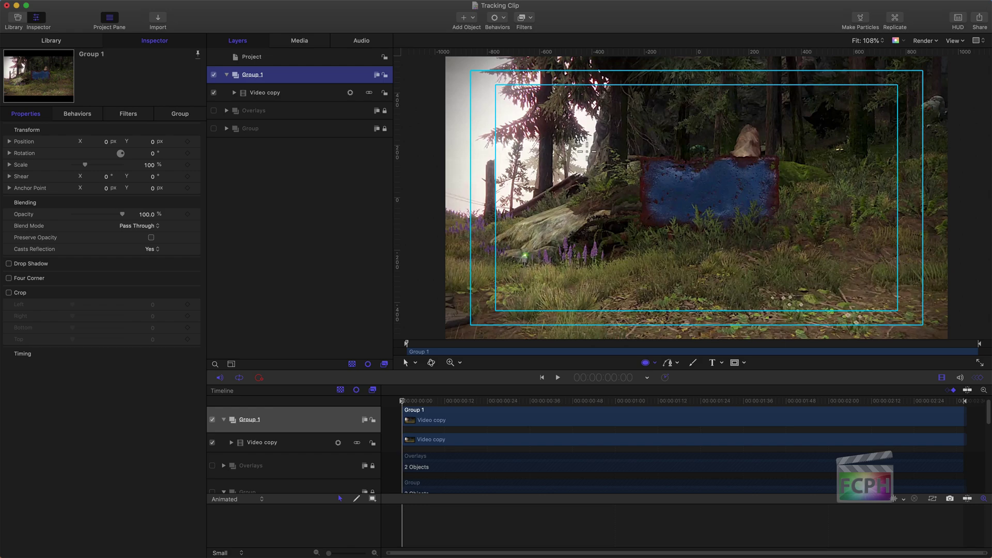
{"action": "left_click_drag", "start_coordinate": [587, 152], "coordinate": [667, 232]}
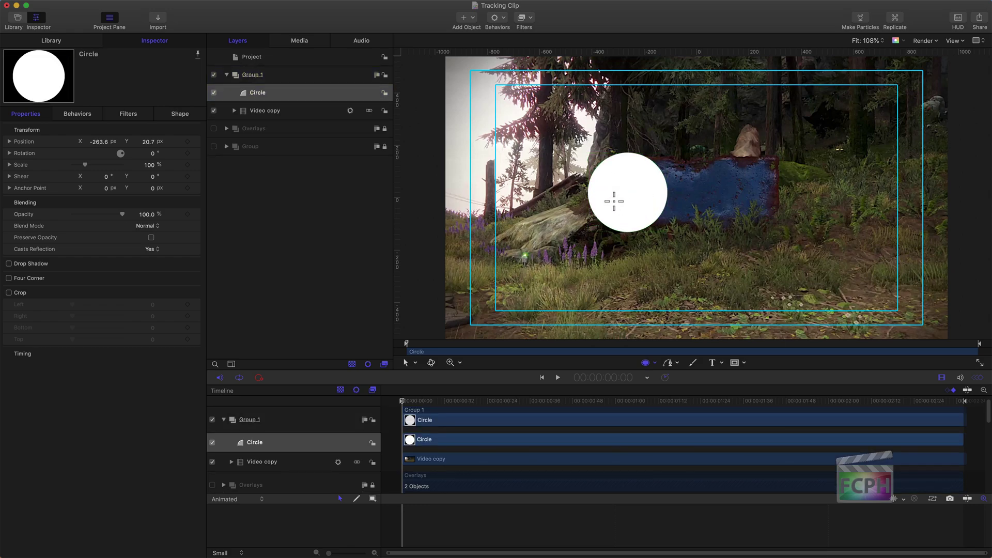
Step: Crop the circle to its upper-right quarter with Left and Bottom crop values of 145
{"action": "left_click", "coordinate": [274, 97]}
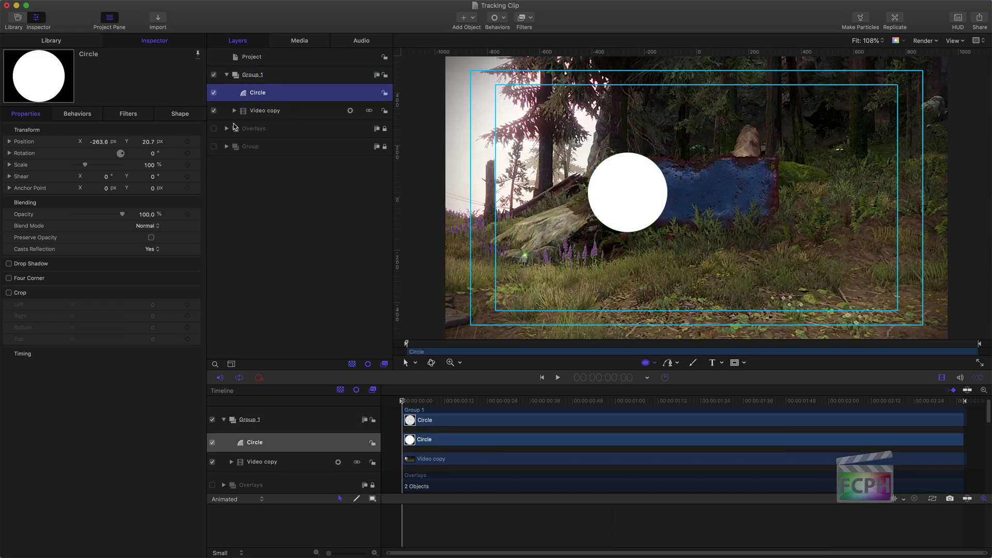
{"action": "left_click", "coordinate": [9, 293]}
{"action": "left_click_drag", "start_coordinate": [73, 307], "coordinate": [109, 327]}
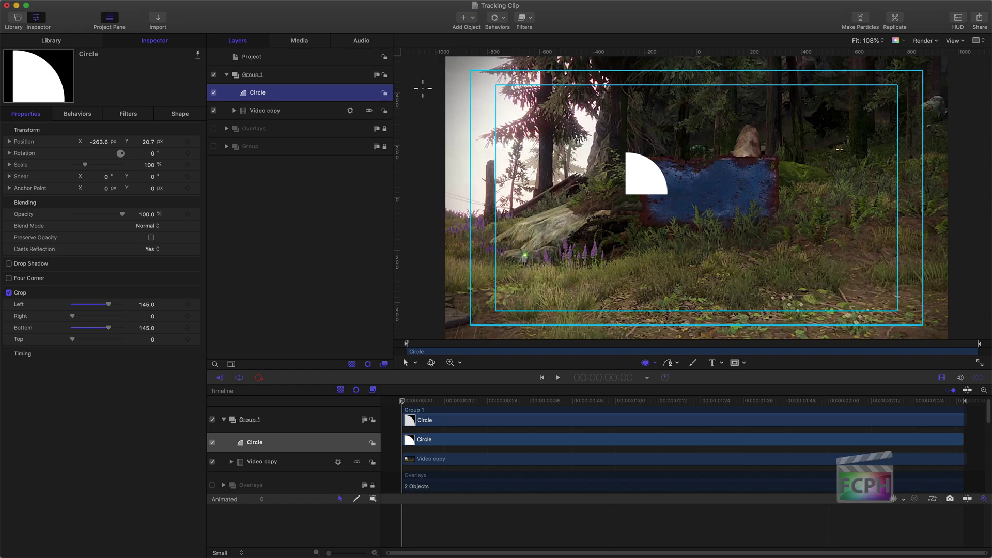
Step: Duplicate the cropped quarter circle three times
{"action": "left_click", "coordinate": [305, 176]}
{"action": "left_click", "coordinate": [288, 94]}
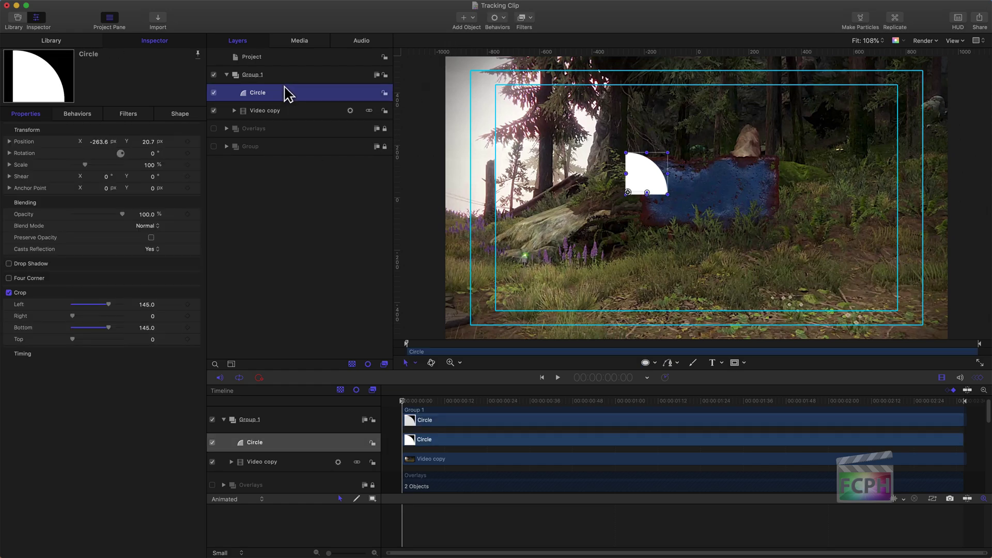
{"action": "key", "text": "super+d"}
{"action": "key", "text": "super+d"}
{"action": "key", "text": "super+d"}
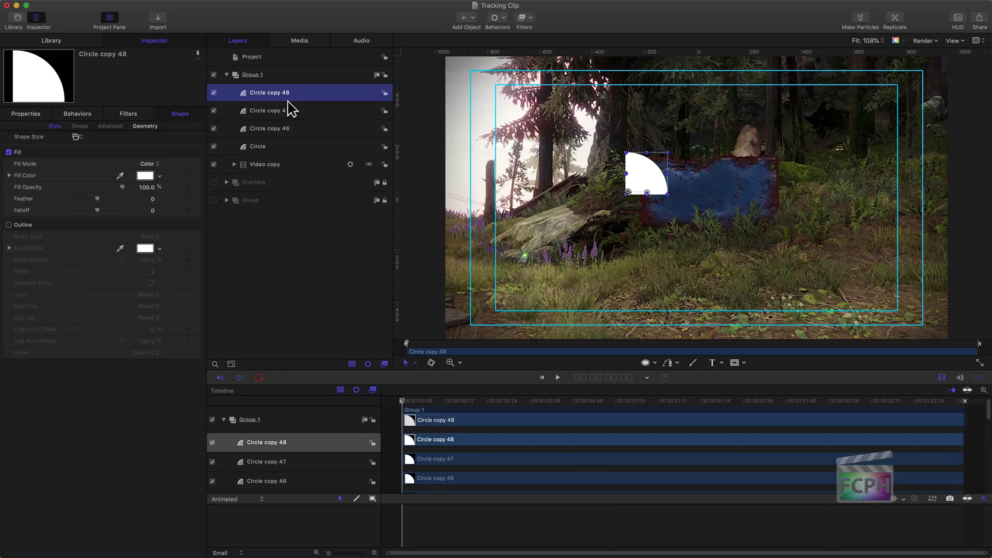
Step: Set the rotation of Circle copy 47 to 90° so it forms the upper-left quarter
{"action": "left_click", "coordinate": [262, 112]}
{"action": "left_click", "coordinate": [23, 114]}
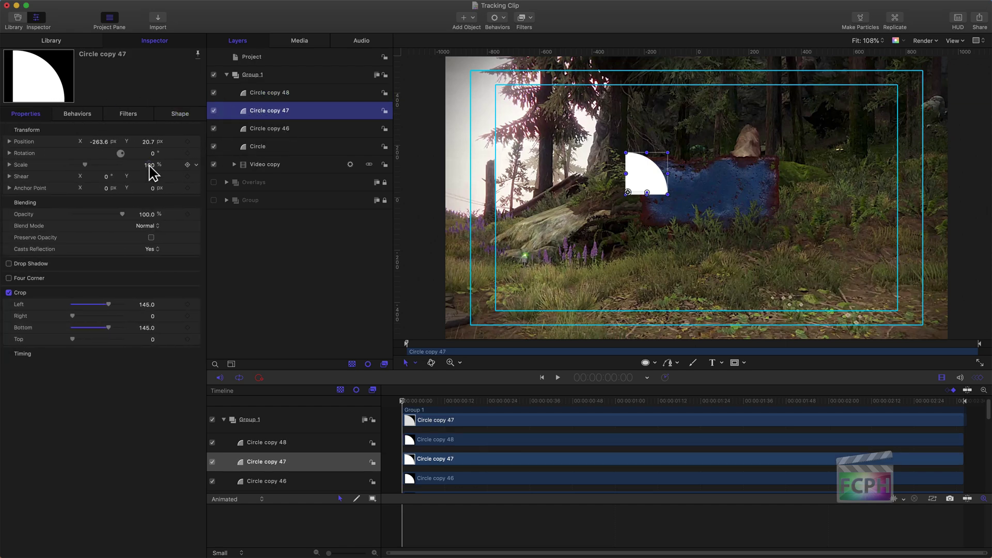
{"action": "left_click_drag", "start_coordinate": [150, 154], "coordinate": [193, 153]}
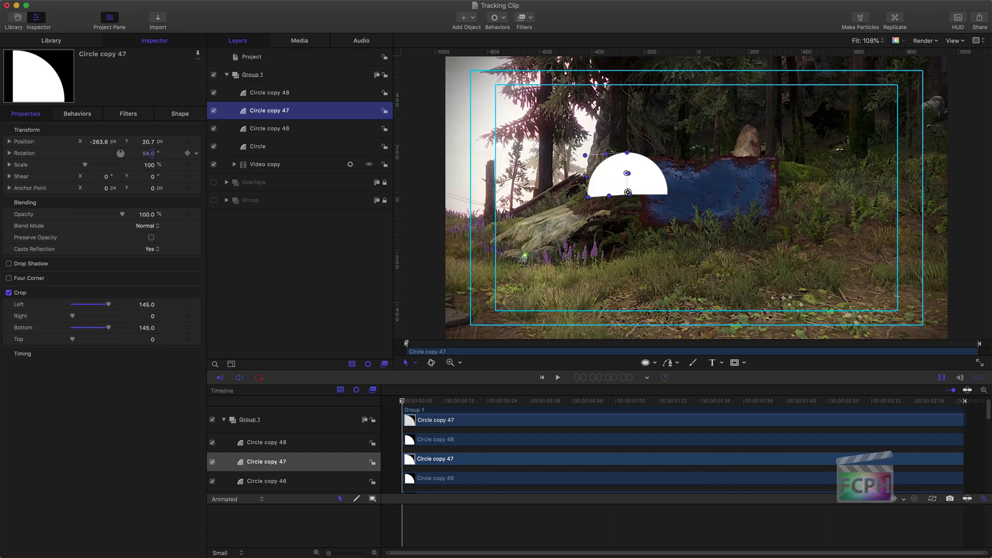
{"action": "left_click", "coordinate": [149, 153]}
{"action": "key", "text": "Return"}
Step: Set the rotation of Circle copy 46 to 180° and of Circle copy 48 to -90° to complete the full circle
{"action": "left_click", "coordinate": [260, 133]}
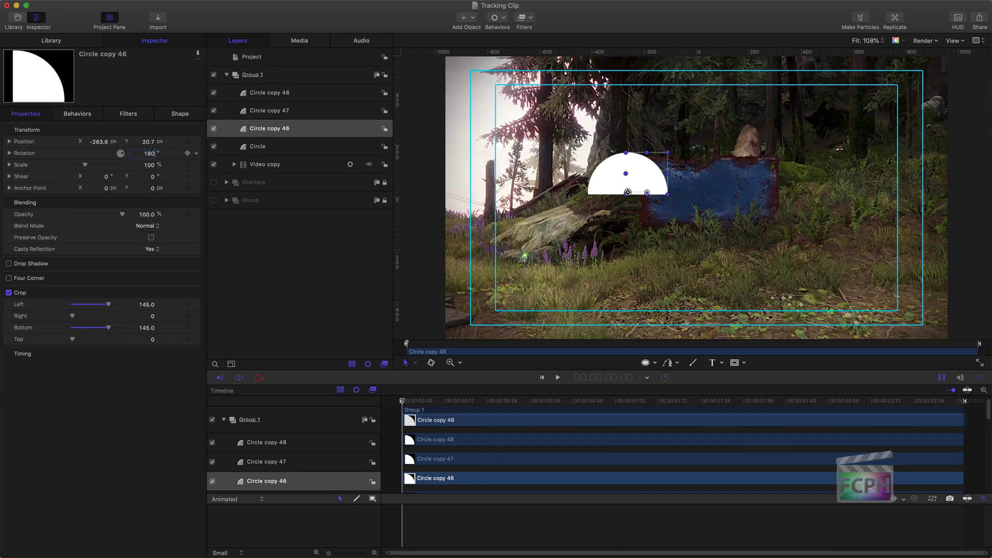
{"action": "type", "text": "180"}
{"action": "key", "text": "Return"}
{"action": "left_click", "coordinate": [273, 94]}
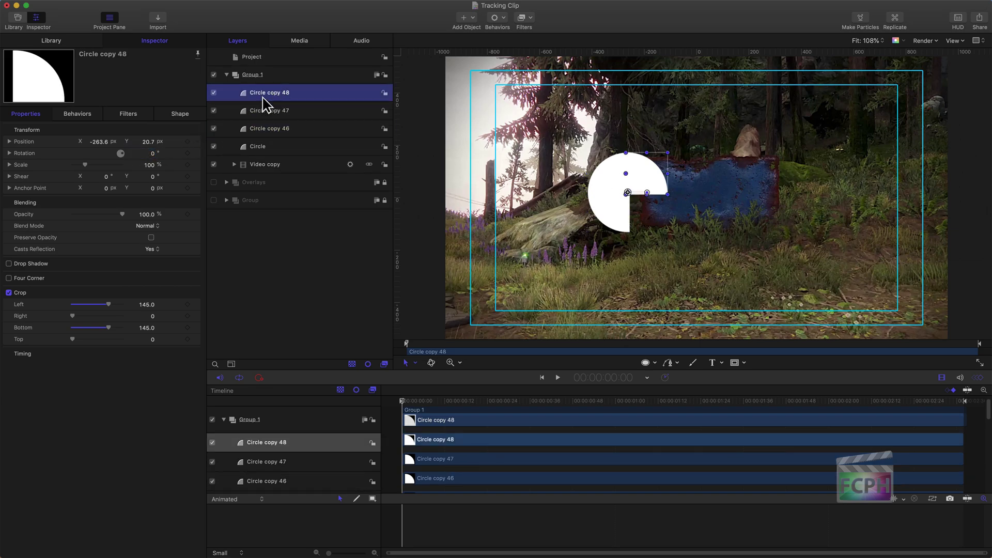
{"action": "left_click", "coordinate": [153, 155]}
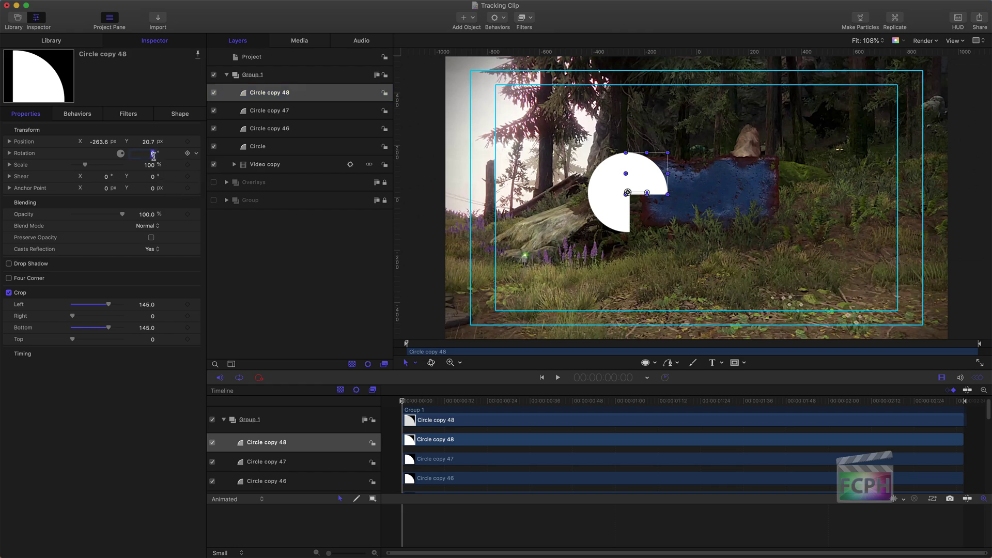
{"action": "type", "text": "-90.0"}
{"action": "key", "text": "Return"}
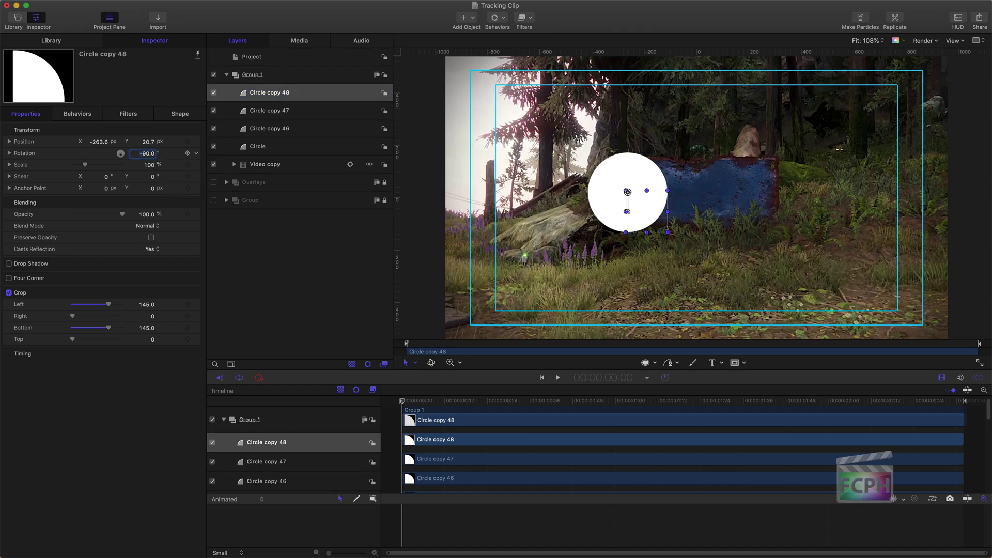
Step: Try a black fill on Circle copy 48 and Circle copy 46, and return both to white
{"action": "left_click", "coordinate": [281, 127], "text": "super"}
{"action": "left_click", "coordinate": [168, 117]}
{"action": "left_click", "coordinate": [141, 178]}
{"action": "left_click_drag", "start_coordinate": [82, 526], "coordinate": [133, 536]}
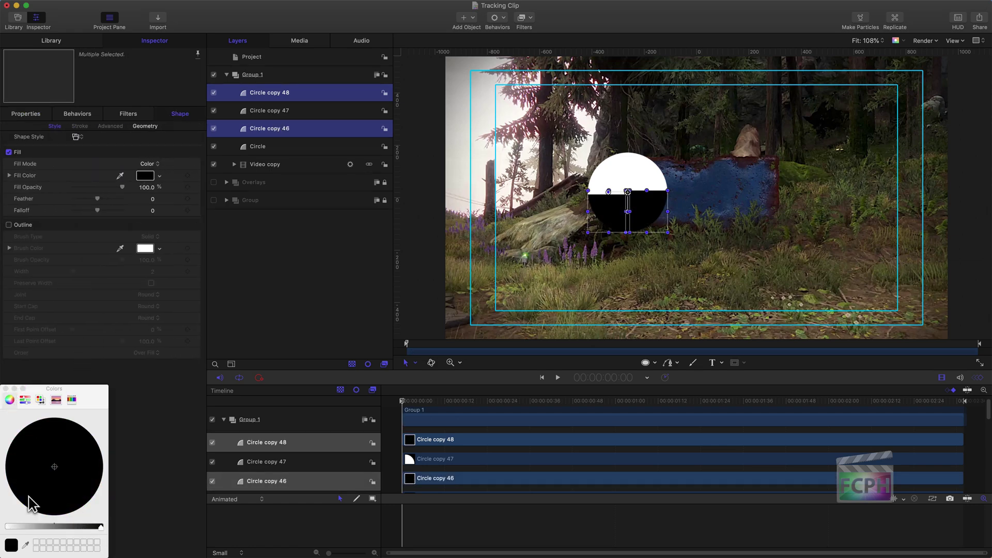
{"action": "left_click_drag", "start_coordinate": [46, 526], "coordinate": [5, 526]}
{"action": "left_click", "coordinate": [6, 388]}
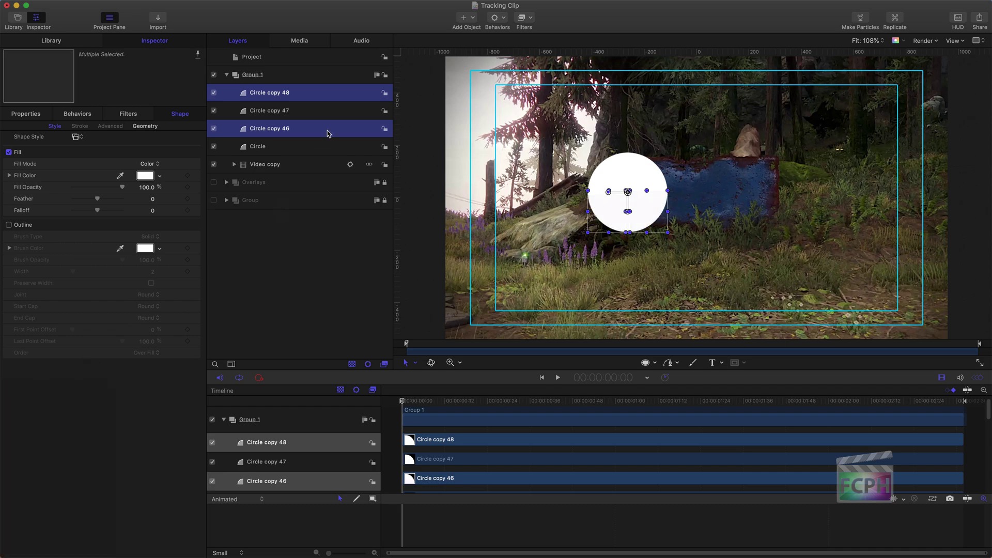
Step: Set the fill of the diagonally opposite quarters, Circle and Circle copy 46, to black
{"action": "left_click", "coordinate": [279, 147]}
{"action": "left_click", "coordinate": [279, 129], "text": "super"}
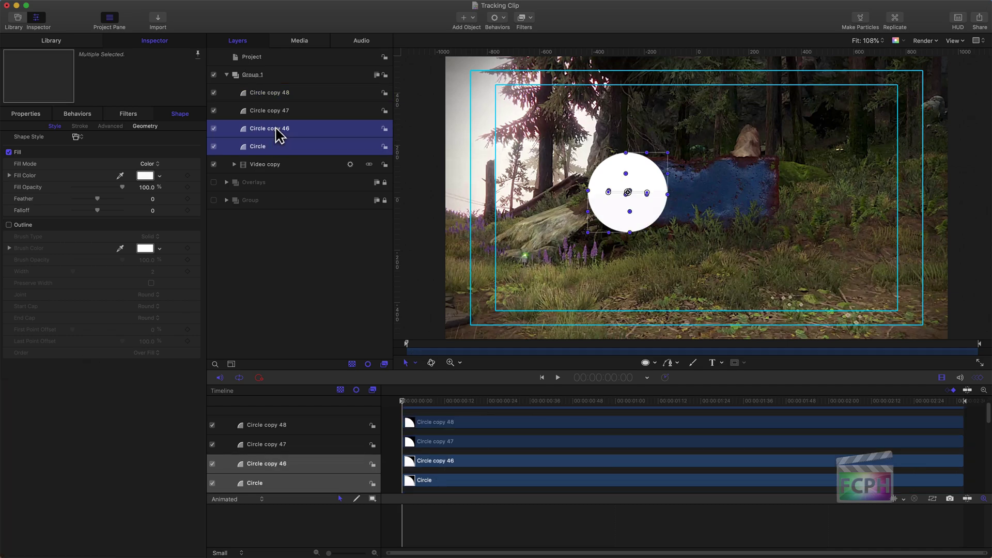
{"action": "left_click", "coordinate": [146, 175]}
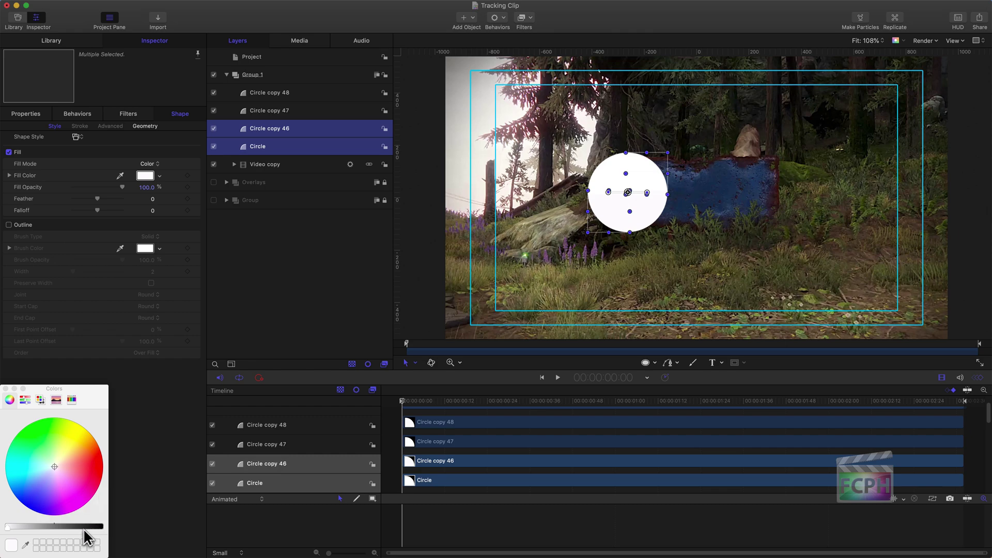
{"action": "left_click_drag", "start_coordinate": [83, 529], "coordinate": [155, 534]}
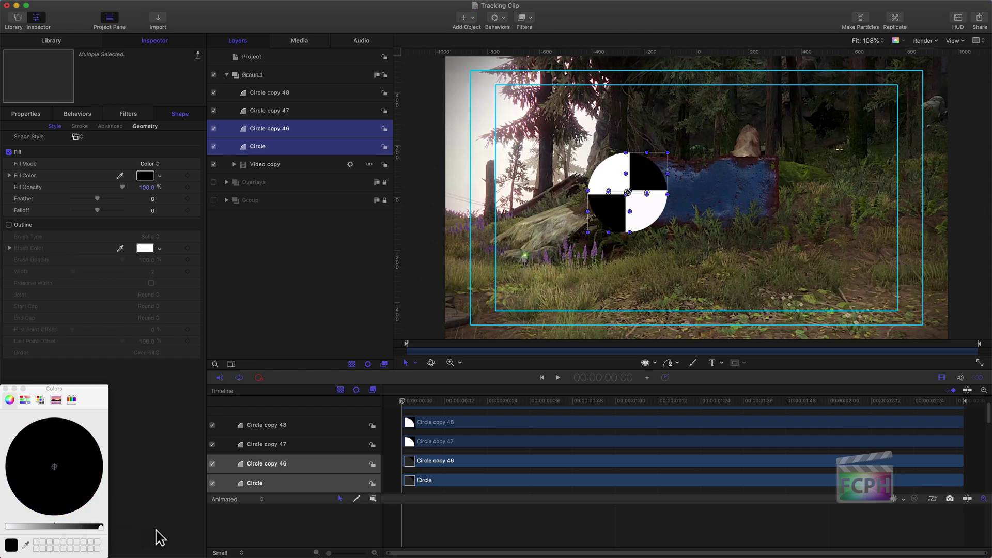
{"action": "left_click", "coordinate": [5, 388]}
{"action": "left_click", "coordinate": [283, 244]}
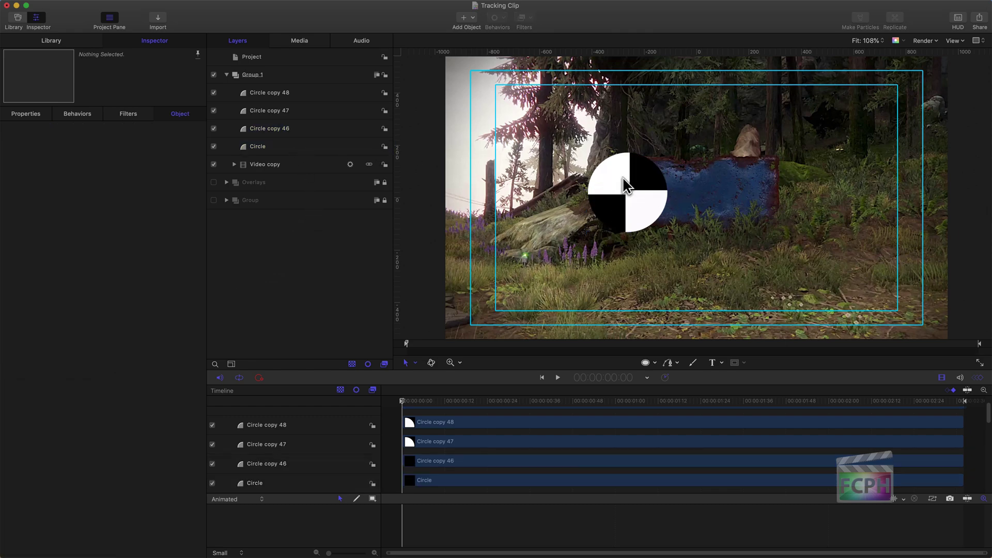
Step: Set the crop of the upper-left white quarter, Circle copy 47, to 157.2 at the left and 159.1 at the bottom
{"action": "left_click", "coordinate": [328, 116]}
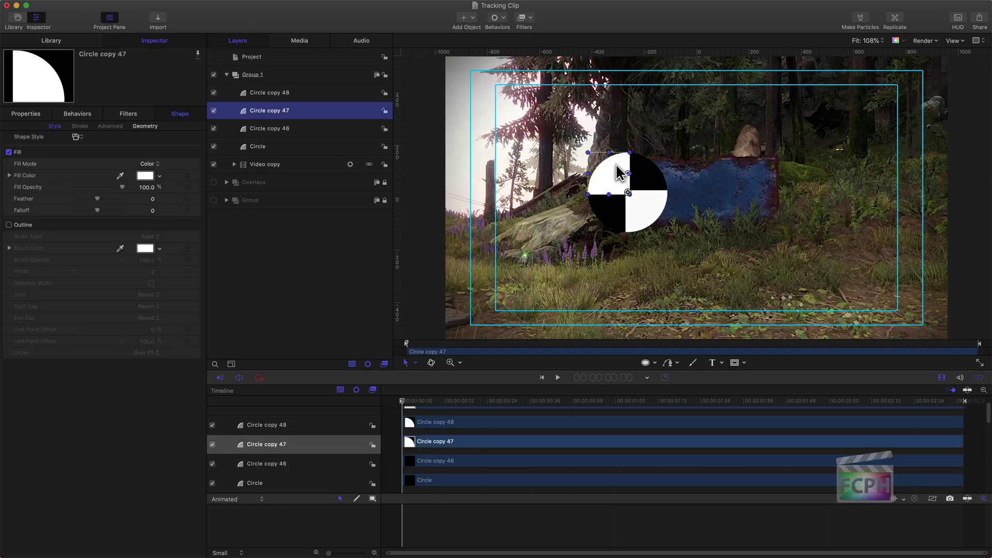
{"action": "left_click", "coordinate": [27, 112]}
{"action": "left_click_drag", "start_coordinate": [146, 305], "coordinate": [146, 304]}
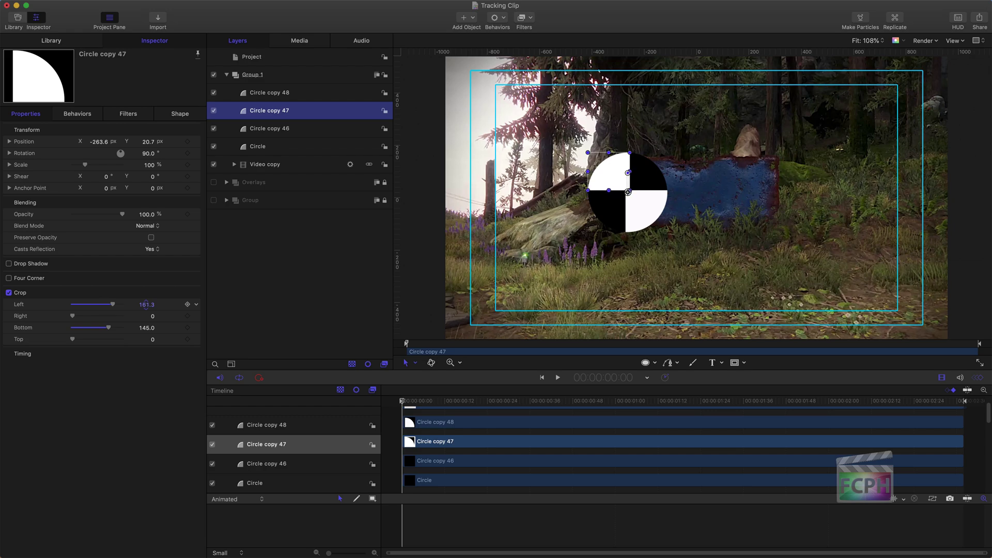
{"action": "left_click", "coordinate": [288, 257]}
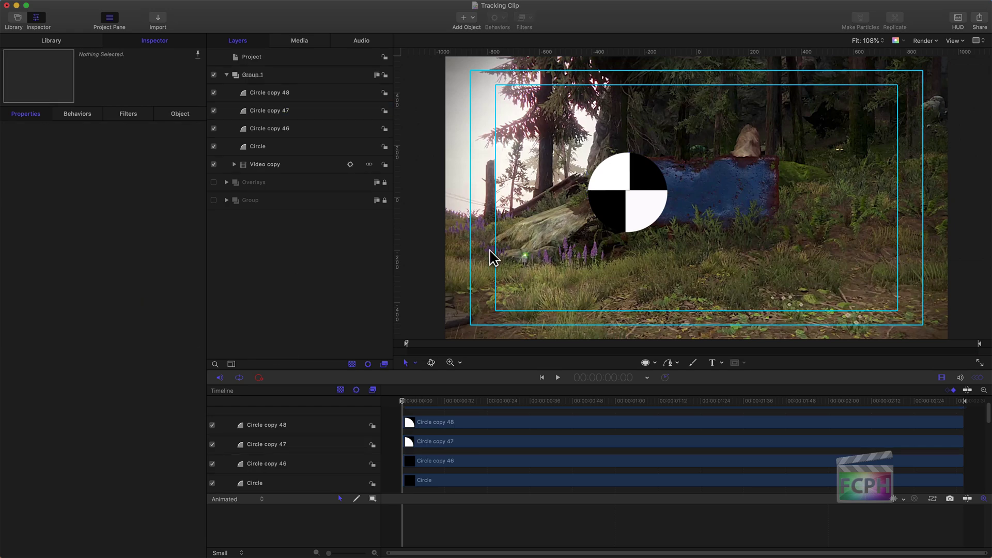
{"action": "left_click", "coordinate": [299, 110]}
{"action": "left_click_drag", "start_coordinate": [147, 305], "coordinate": [151, 305]}
{"action": "left_click", "coordinate": [147, 328]}
{"action": "left_click_drag", "start_coordinate": [146, 330], "coordinate": [150, 329]}
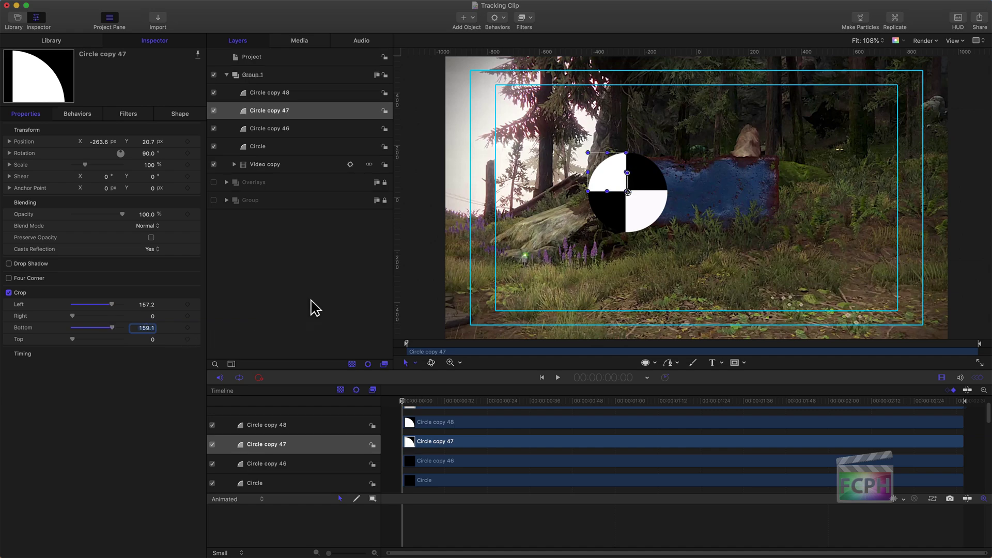
{"action": "left_click", "coordinate": [315, 301]}
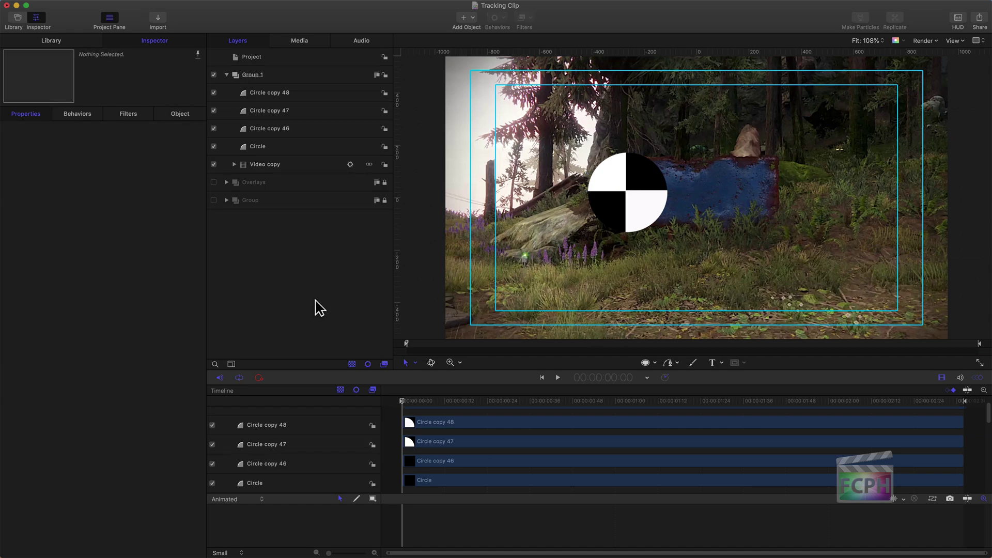
Step: Group the four circle quarters in Group 1 and name the new group Tracking Point
{"action": "left_click", "coordinate": [270, 146]}
{"action": "left_click", "coordinate": [266, 93], "text": "shift"}
{"action": "right_click", "coordinate": [265, 93]}
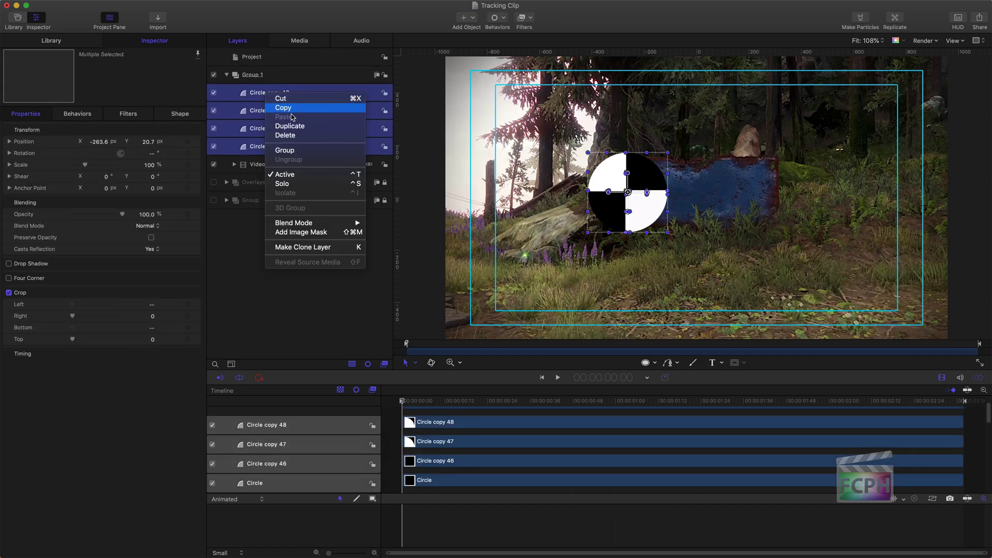
{"action": "left_click", "coordinate": [293, 149]}
{"action": "double_click", "coordinate": [264, 94]}
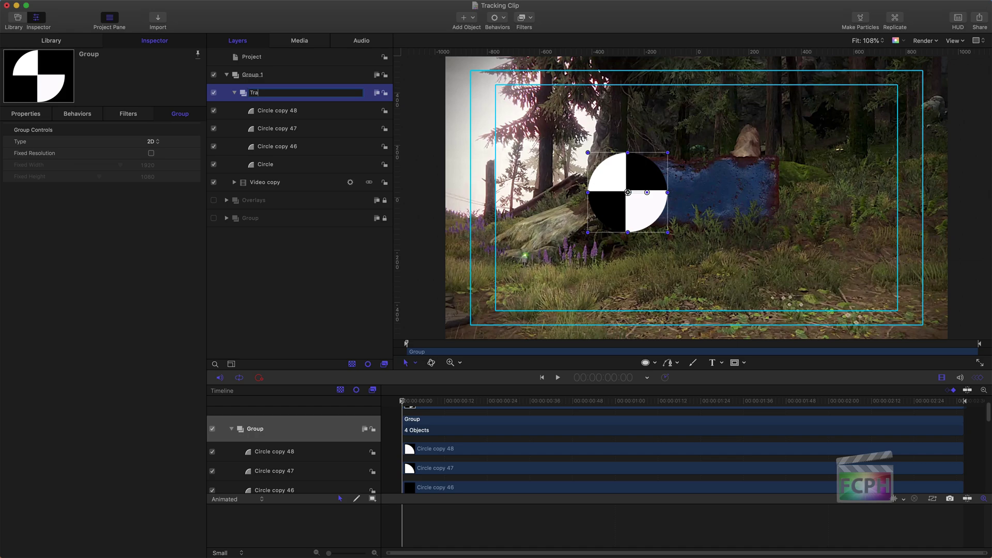
{"action": "type", "text": "Tracking Point"}
{"action": "key", "text": "Return"}
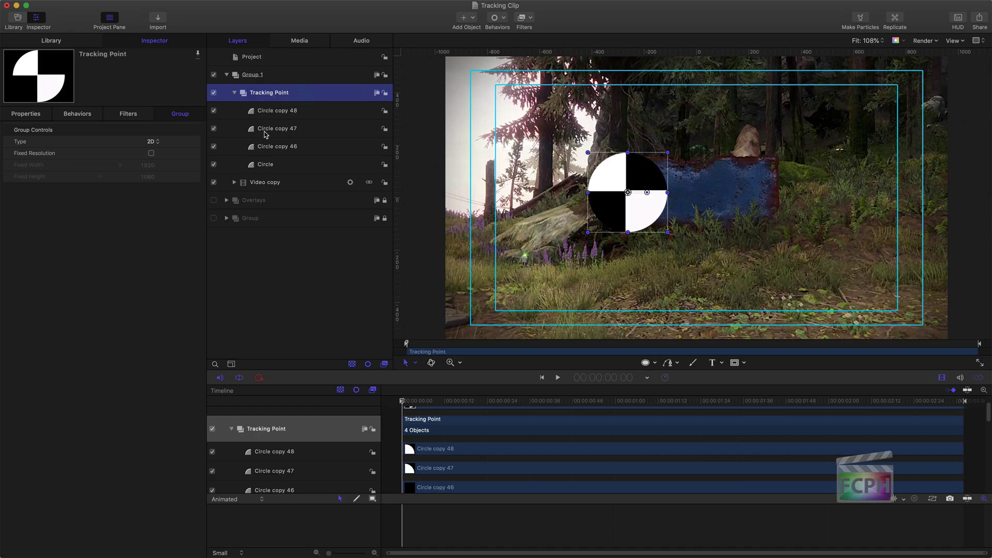
Step: Add a Track parameter behavior to the Tracking Point group's position, with Video copy: Analyze Motion Lower Right as its source
{"action": "left_click", "coordinate": [26, 114]}
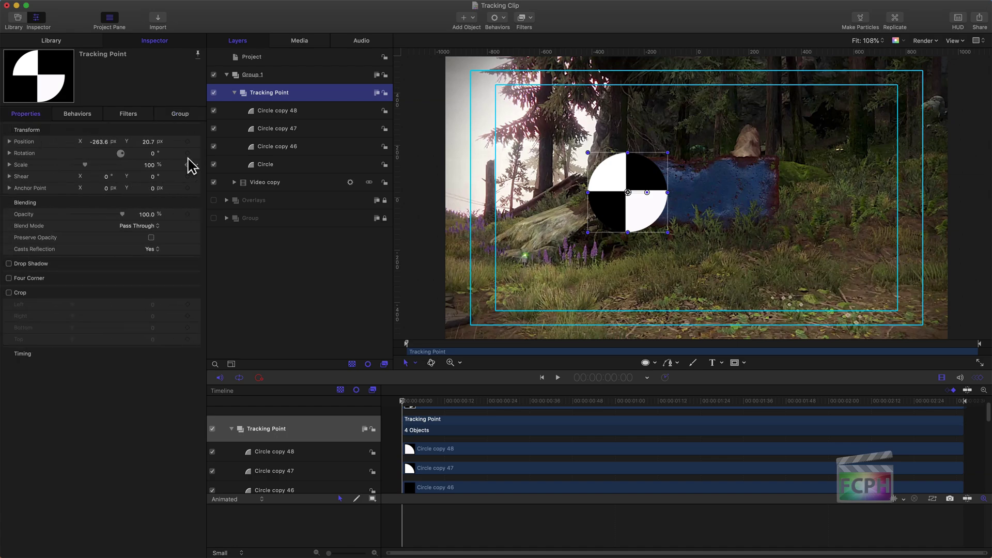
{"action": "left_click", "coordinate": [196, 143]}
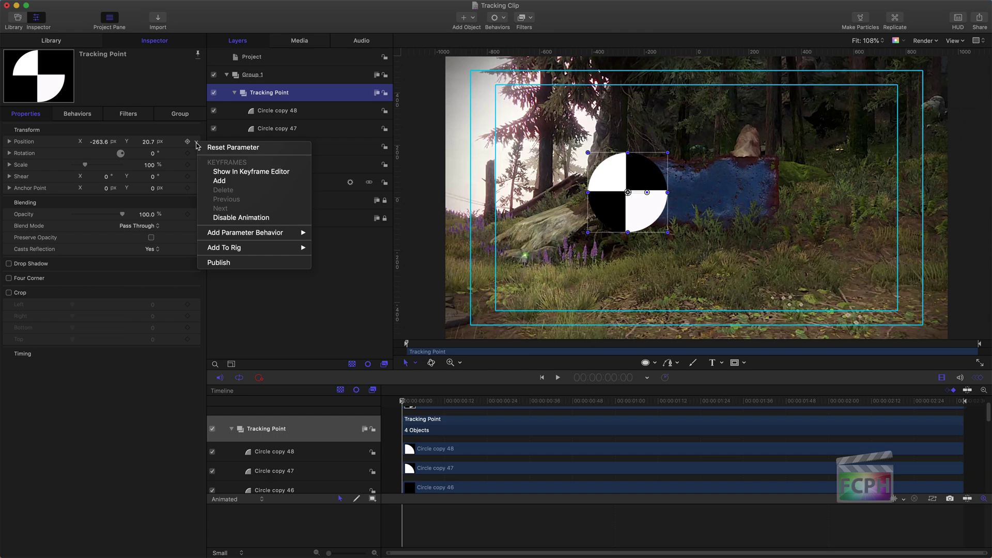
{"action": "mouse_move", "coordinate": [251, 235]}
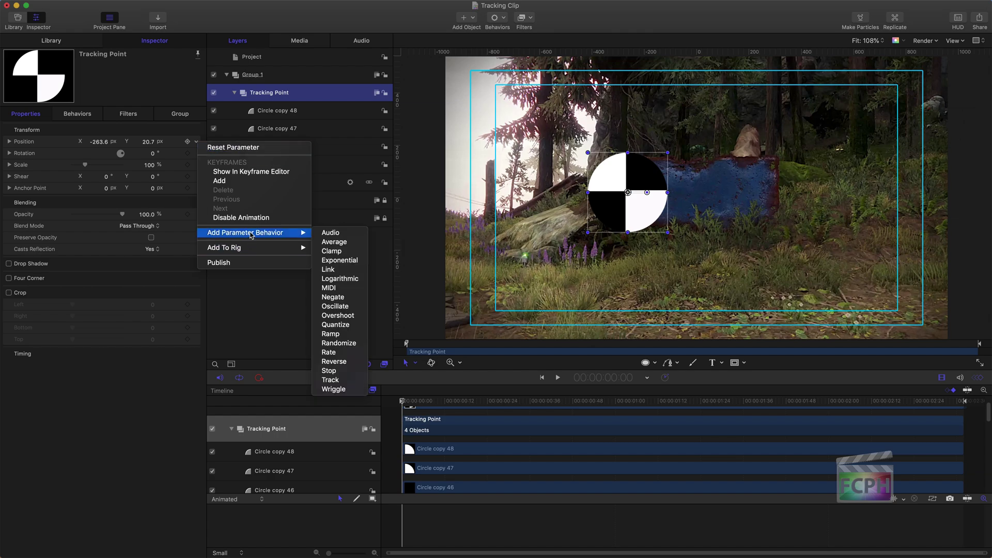
{"action": "left_click", "coordinate": [336, 380]}
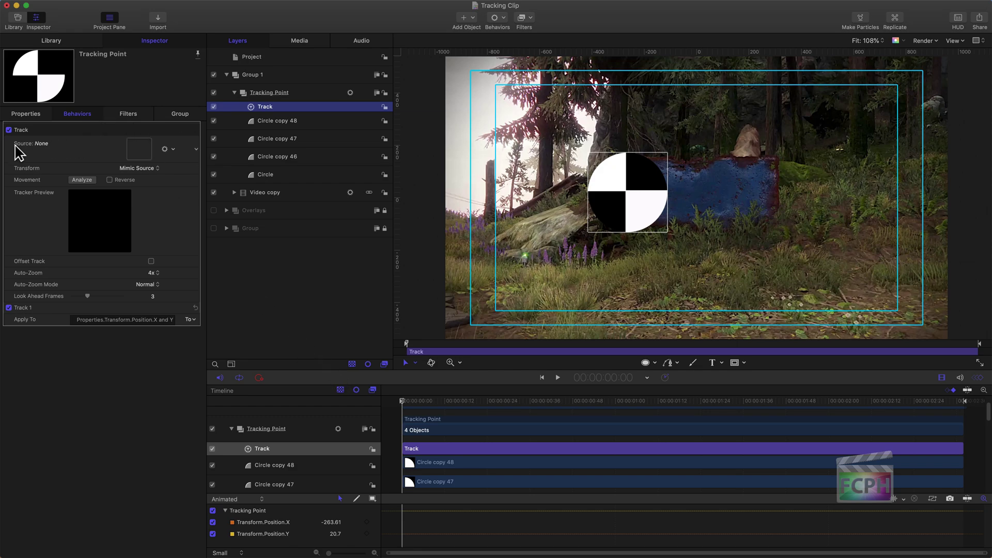
{"action": "left_click", "coordinate": [174, 149]}
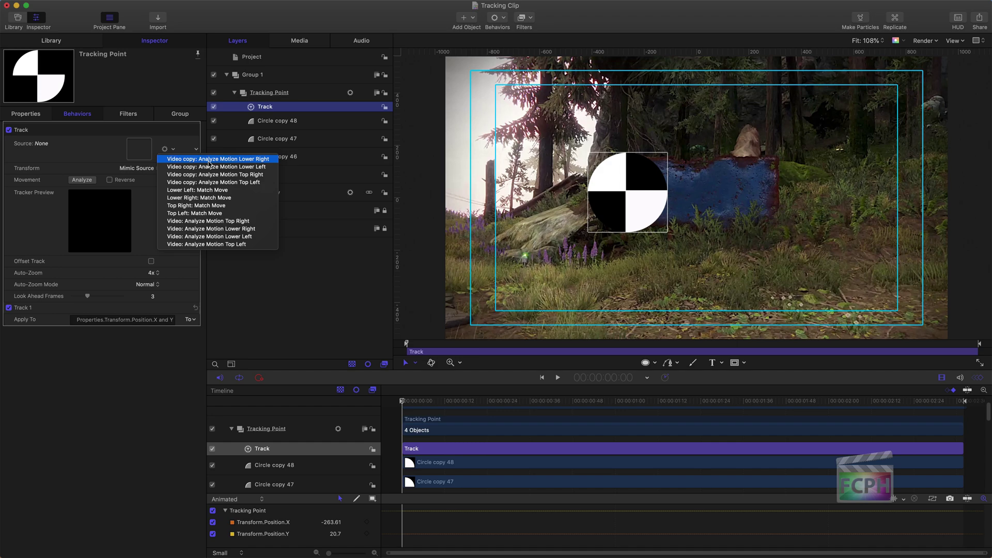
{"action": "left_click", "coordinate": [260, 160]}
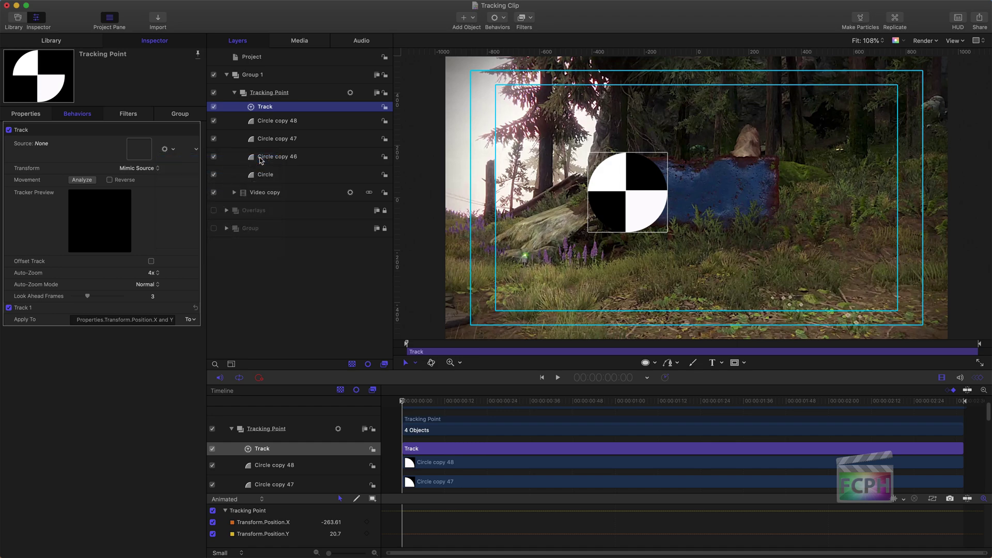
Step: At the first frame, scale Tracking Point to 23% and place it at the sign's lower-right corner, about X 205, Y -47
{"action": "left_click_drag", "start_coordinate": [453, 401], "coordinate": [293, 398]}
{"action": "left_click", "coordinate": [294, 95]}
{"action": "left_click_drag", "start_coordinate": [144, 171], "coordinate": [118, 170]}
{"action": "left_click_drag", "start_coordinate": [642, 200], "coordinate": [767, 218]}
{"action": "left_click_drag", "start_coordinate": [154, 167], "coordinate": [138, 166]}
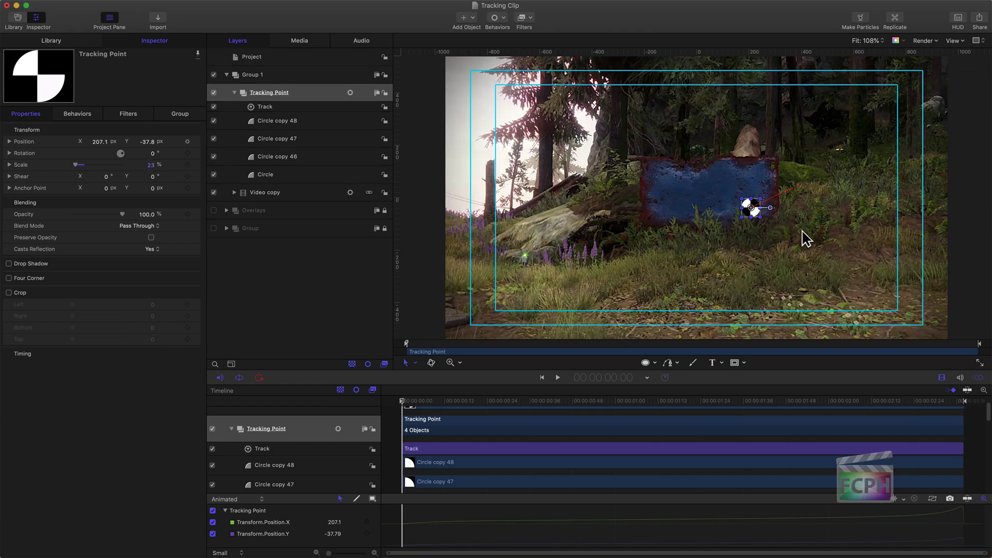
{"action": "left_click_drag", "start_coordinate": [751, 214], "coordinate": [746, 213]}
Step: Collapse the Tracking Point group and duplicate it three times
{"action": "left_click", "coordinate": [253, 95]}
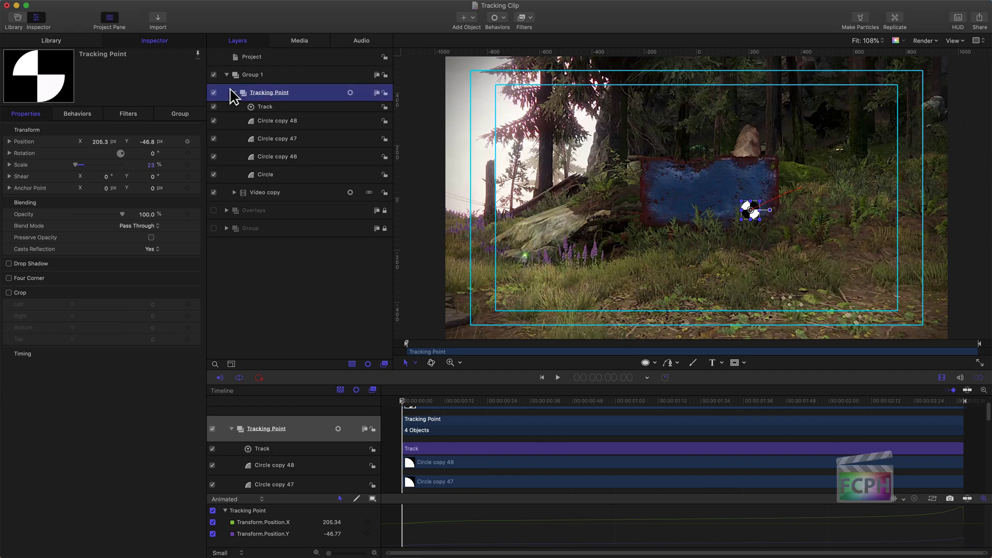
{"action": "left_click", "coordinate": [232, 93]}
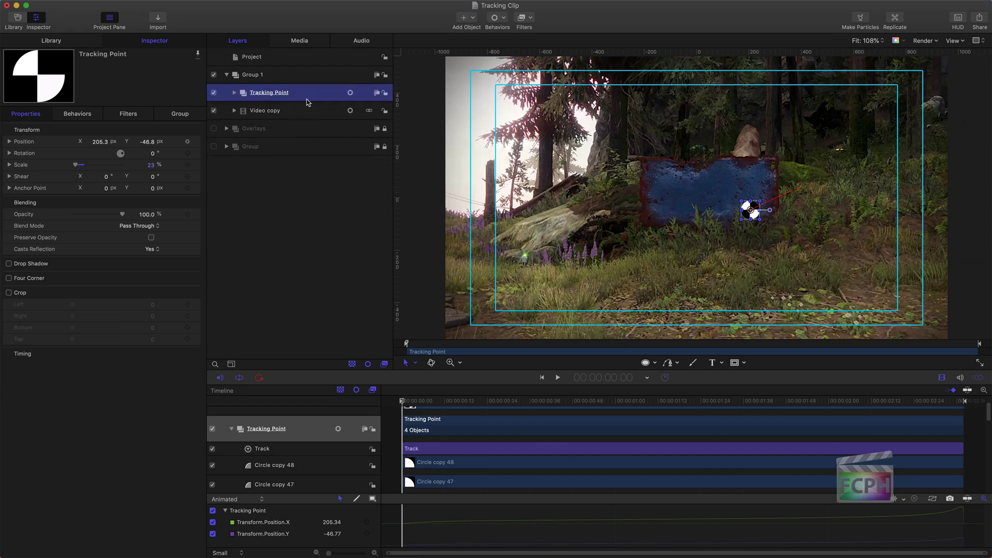
{"action": "key", "text": "super+d"}
{"action": "key", "text": "super+d"}
{"action": "key", "text": "super+d"}
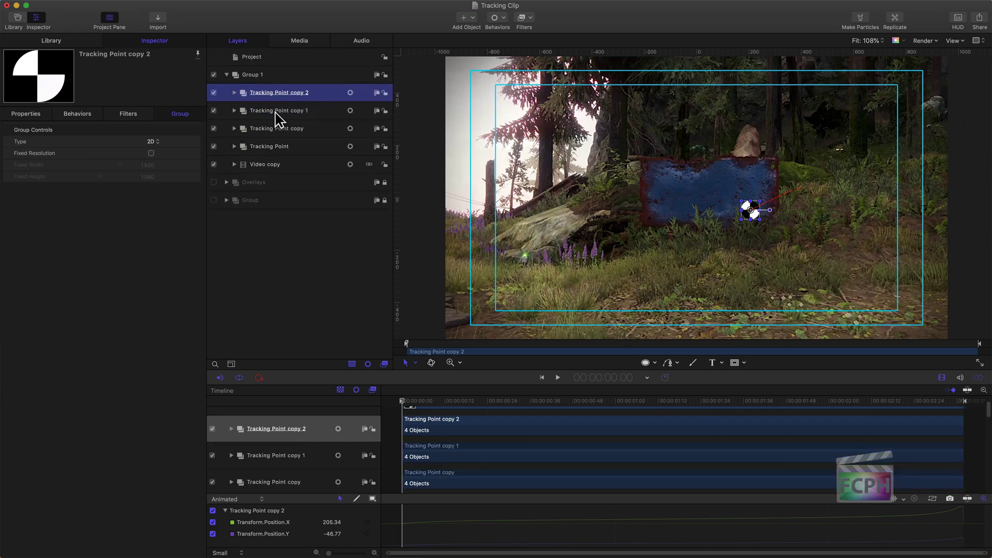
Step: Expand the duplicates and place Tracking Point copy 2, copy 1 and copy at the sign's top-right, lower-left and top-left corners respectively
{"action": "left_click", "coordinate": [234, 129]}
{"action": "left_click", "coordinate": [234, 111]}
{"action": "left_click", "coordinate": [234, 92]}
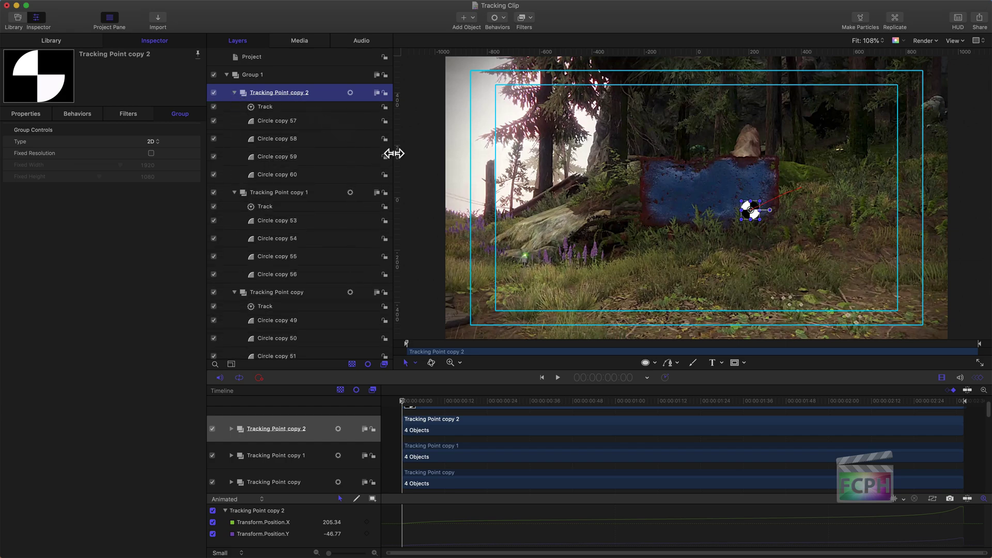
{"action": "left_click_drag", "start_coordinate": [750, 211], "coordinate": [742, 172]}
{"action": "left_click", "coordinate": [288, 193]}
{"action": "left_click", "coordinate": [748, 210]}
{"action": "left_click_drag", "start_coordinate": [747, 210], "coordinate": [662, 212]}
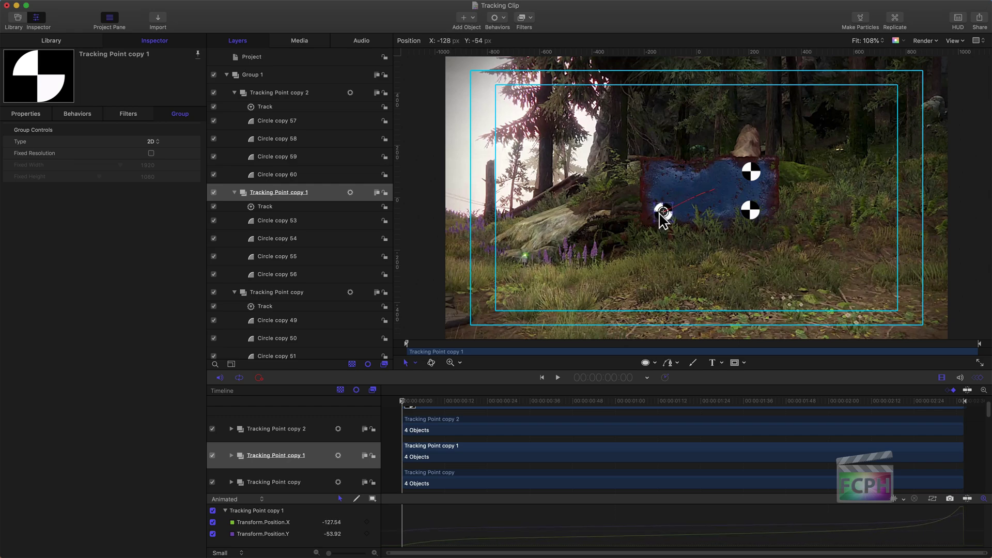
{"action": "left_click", "coordinate": [311, 291]}
{"action": "left_click_drag", "start_coordinate": [746, 212], "coordinate": [655, 173]}
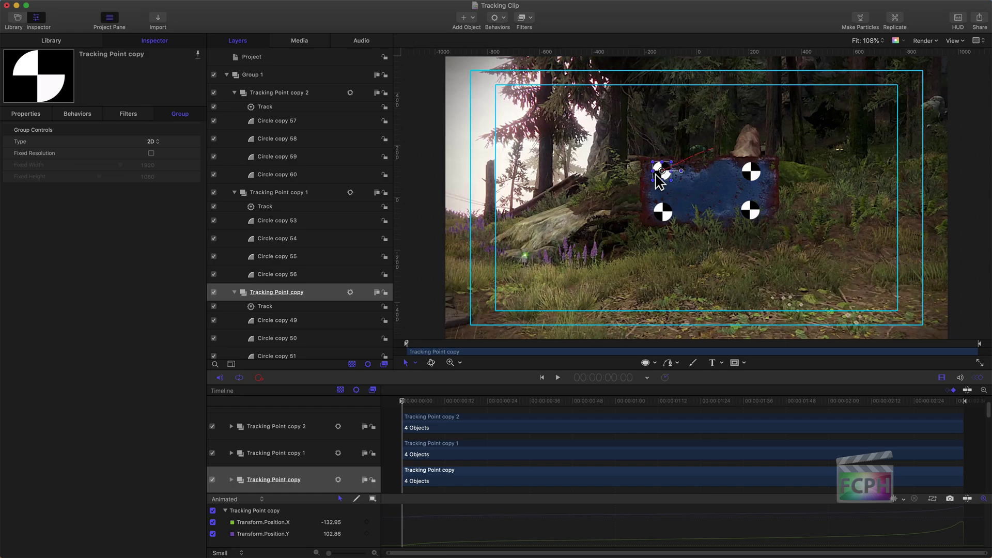
Step: Set the Track sources of Tracking Point copy 2, copy 1 and copy to Video copy's Analyze Motion Top Right, Lower Left and Top Left respectively
{"action": "left_click", "coordinate": [268, 109]}
{"action": "left_click", "coordinate": [174, 149]}
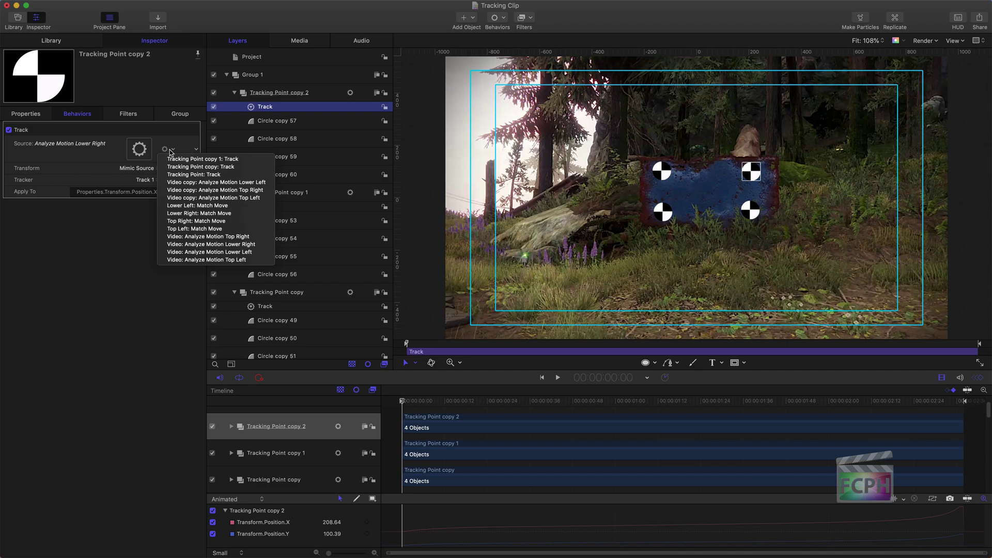
{"action": "left_click", "coordinate": [232, 190]}
{"action": "left_click", "coordinate": [271, 206]}
{"action": "left_click", "coordinate": [171, 150]}
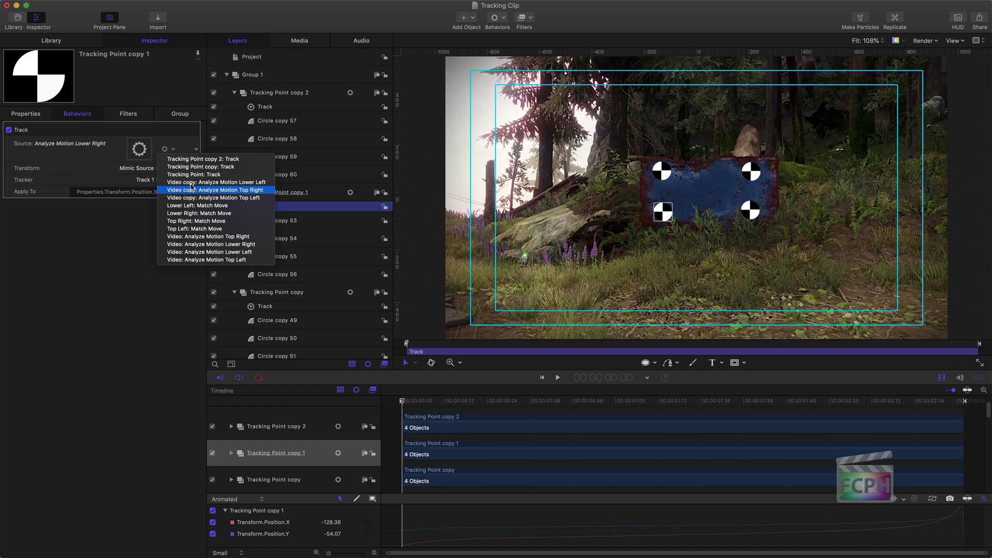
{"action": "left_click", "coordinate": [190, 189]}
{"action": "left_click", "coordinate": [269, 306]}
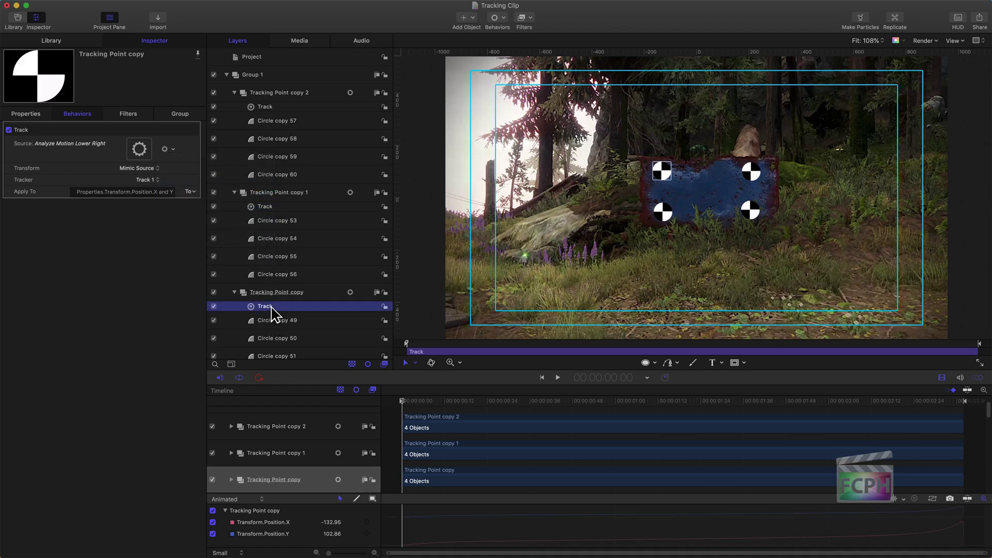
{"action": "left_click", "coordinate": [172, 150]}
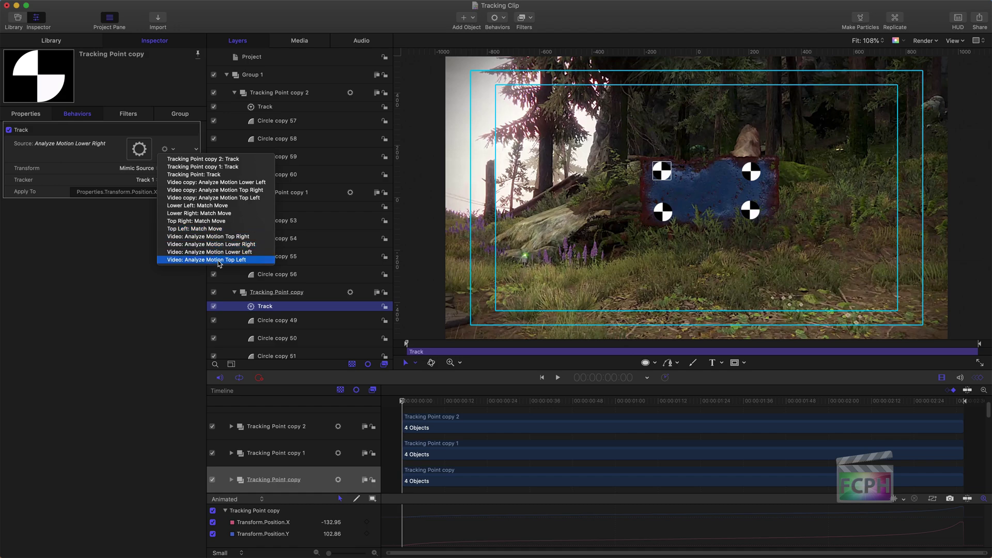
{"action": "left_click", "coordinate": [215, 198]}
Step: Scrub the opening frames to check how the four markers follow the sign, and collapse the expanded Tracking Point copies
{"action": "mouse_move", "coordinate": [419, 400]}
{"action": "left_mouse_down"}
{"action": "mouse_move", "coordinate": [886, 407]}
{"action": "mouse_move", "coordinate": [270, 400]}
{"action": "mouse_move", "coordinate": [872, 414]}
{"action": "mouse_move", "coordinate": [536, 402]}
{"action": "mouse_move", "coordinate": [582, 420]}
{"action": "mouse_move", "coordinate": [936, 425]}
{"action": "mouse_move", "coordinate": [427, 394]}
{"action": "mouse_move", "coordinate": [643, 401]}
{"action": "mouse_move", "coordinate": [959, 381]}
{"action": "mouse_move", "coordinate": [411, 386]}
{"action": "left_mouse_up"}
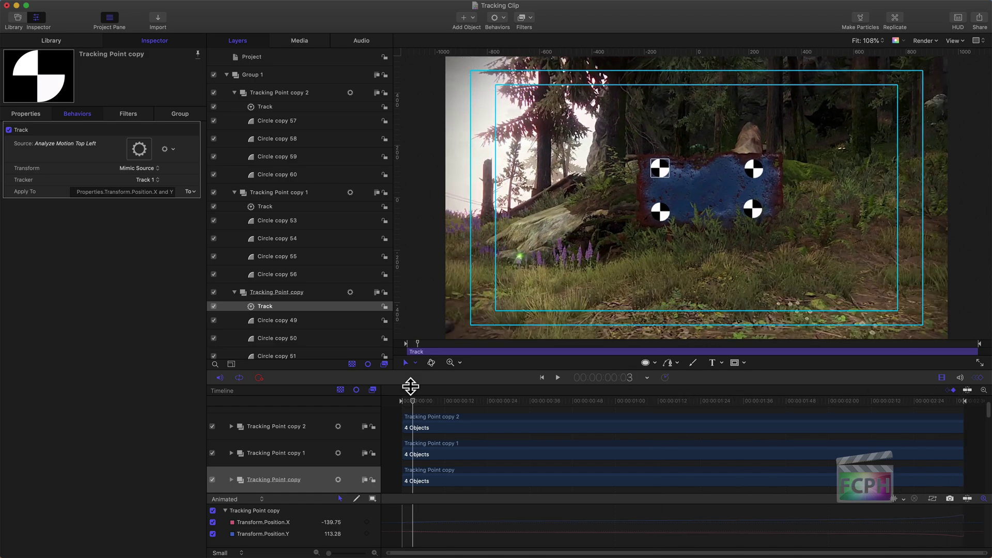
{"action": "left_click", "coordinate": [235, 93]}
{"action": "left_click", "coordinate": [235, 111]}
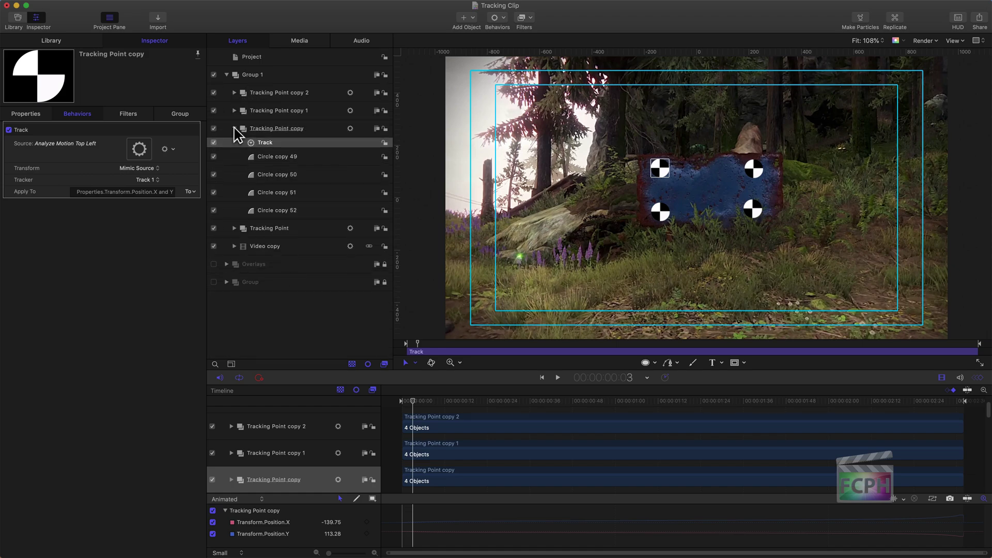
{"action": "left_click", "coordinate": [235, 129]}
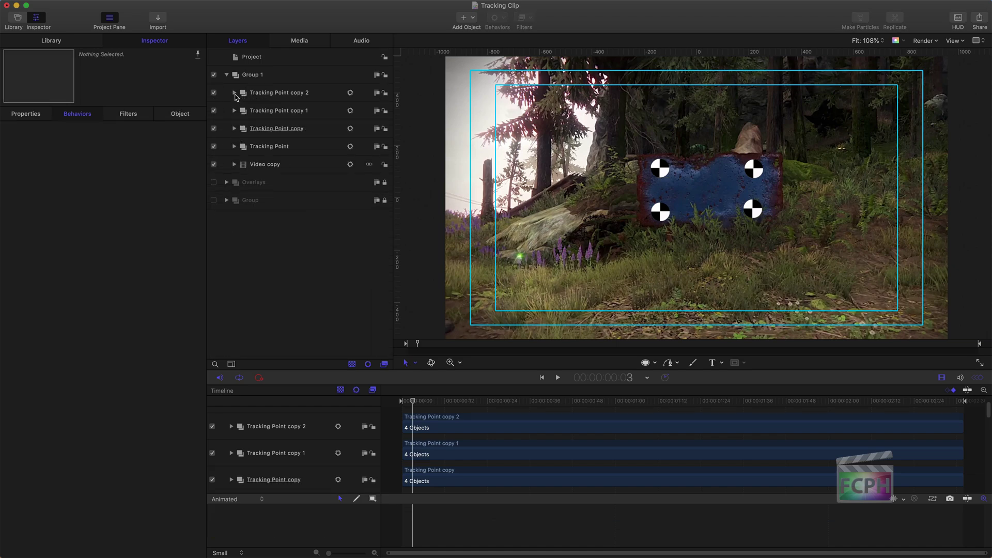
{"action": "left_click", "coordinate": [268, 74]}
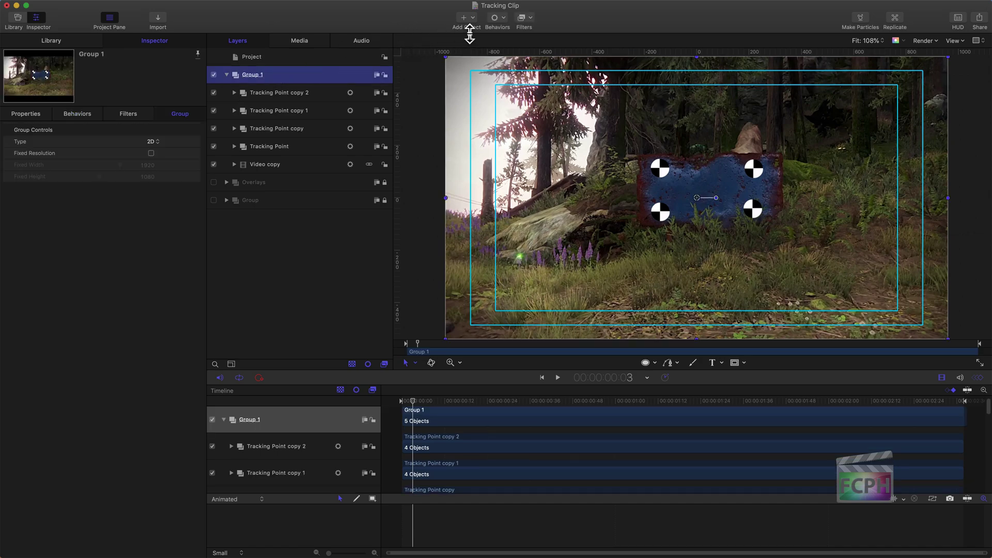
{"action": "left_click", "coordinate": [497, 17]}
{"action": "mouse_move", "coordinate": [520, 57]}
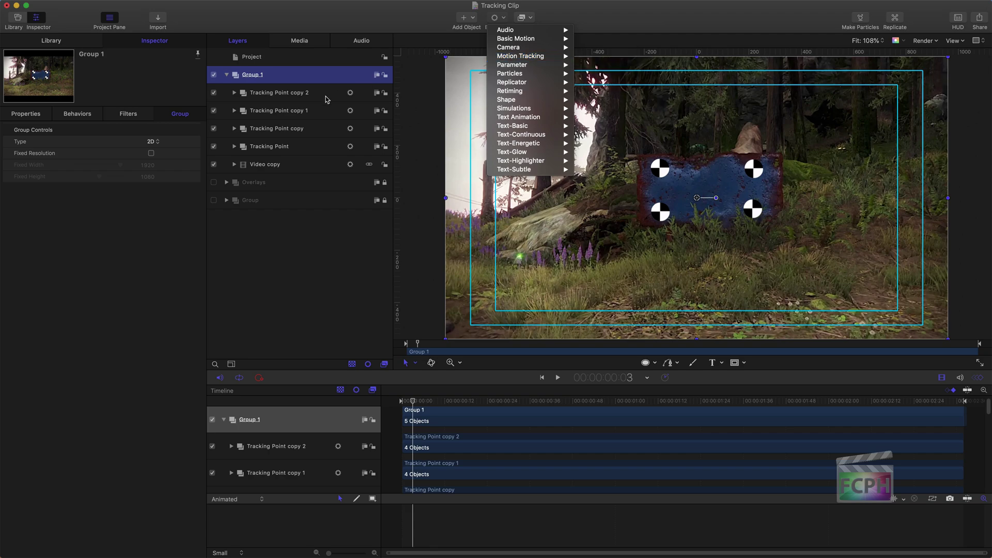
{"action": "left_click", "coordinate": [297, 100]}
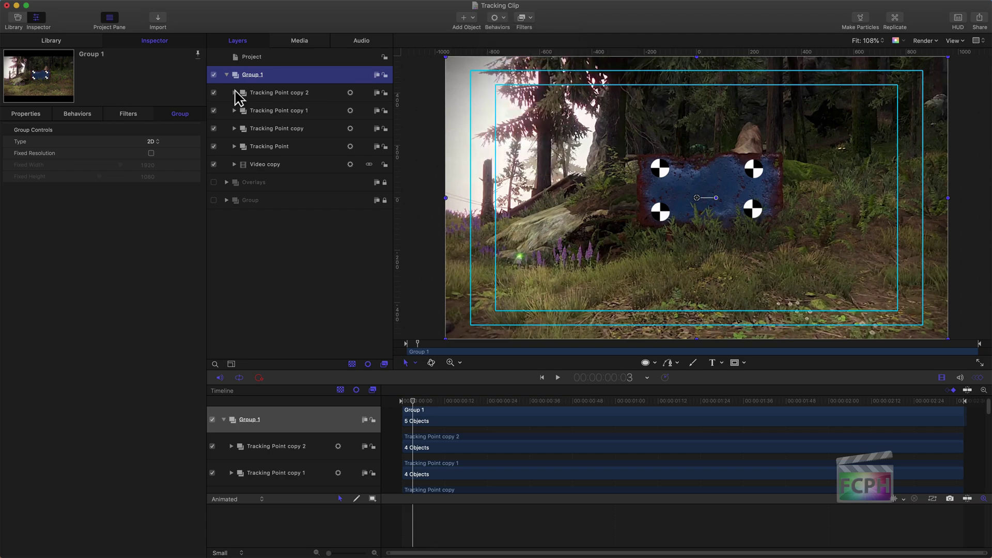
Step: Expand Tracking Point copy 2 and Video copy to examine their Track and Analyze Motion behaviors
{"action": "left_click", "coordinate": [234, 92]}
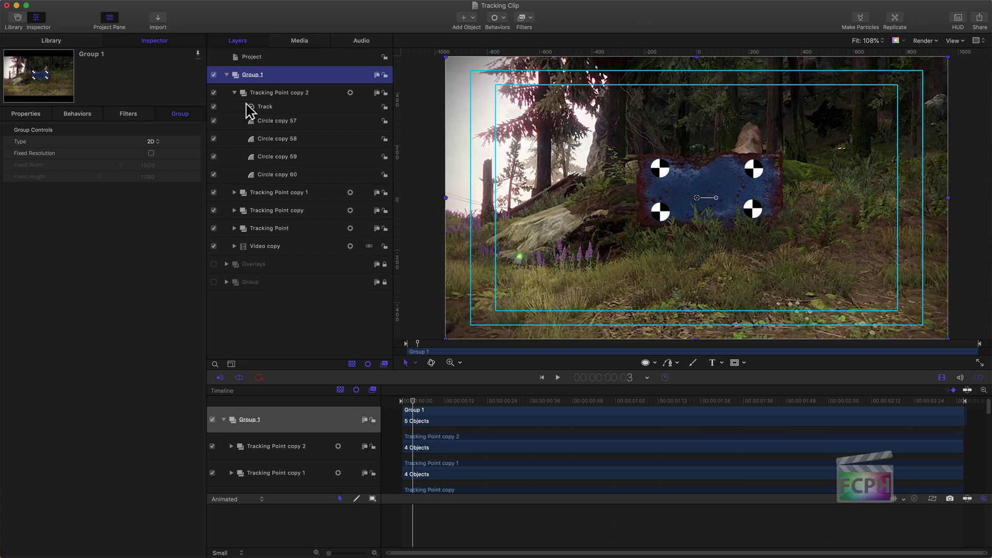
{"action": "left_click", "coordinate": [235, 247]}
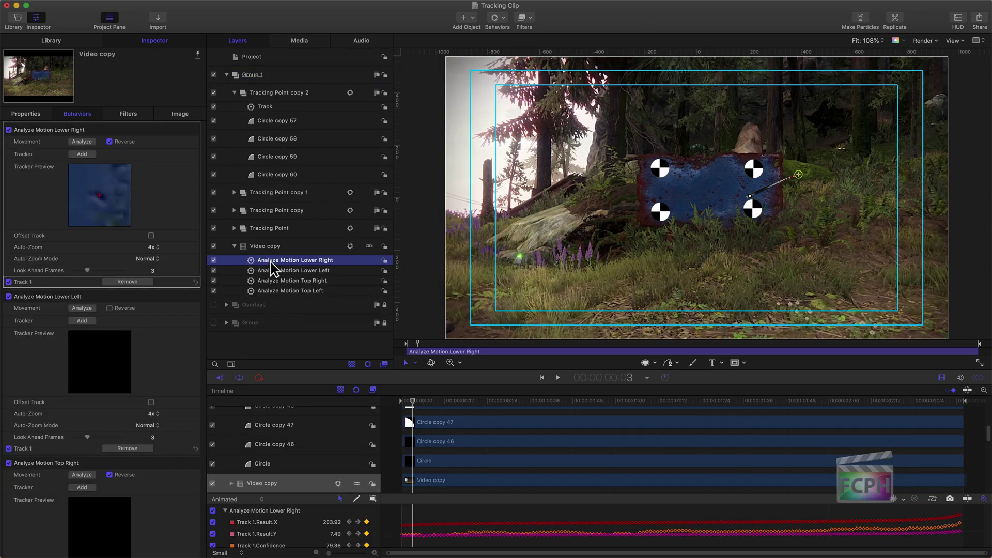